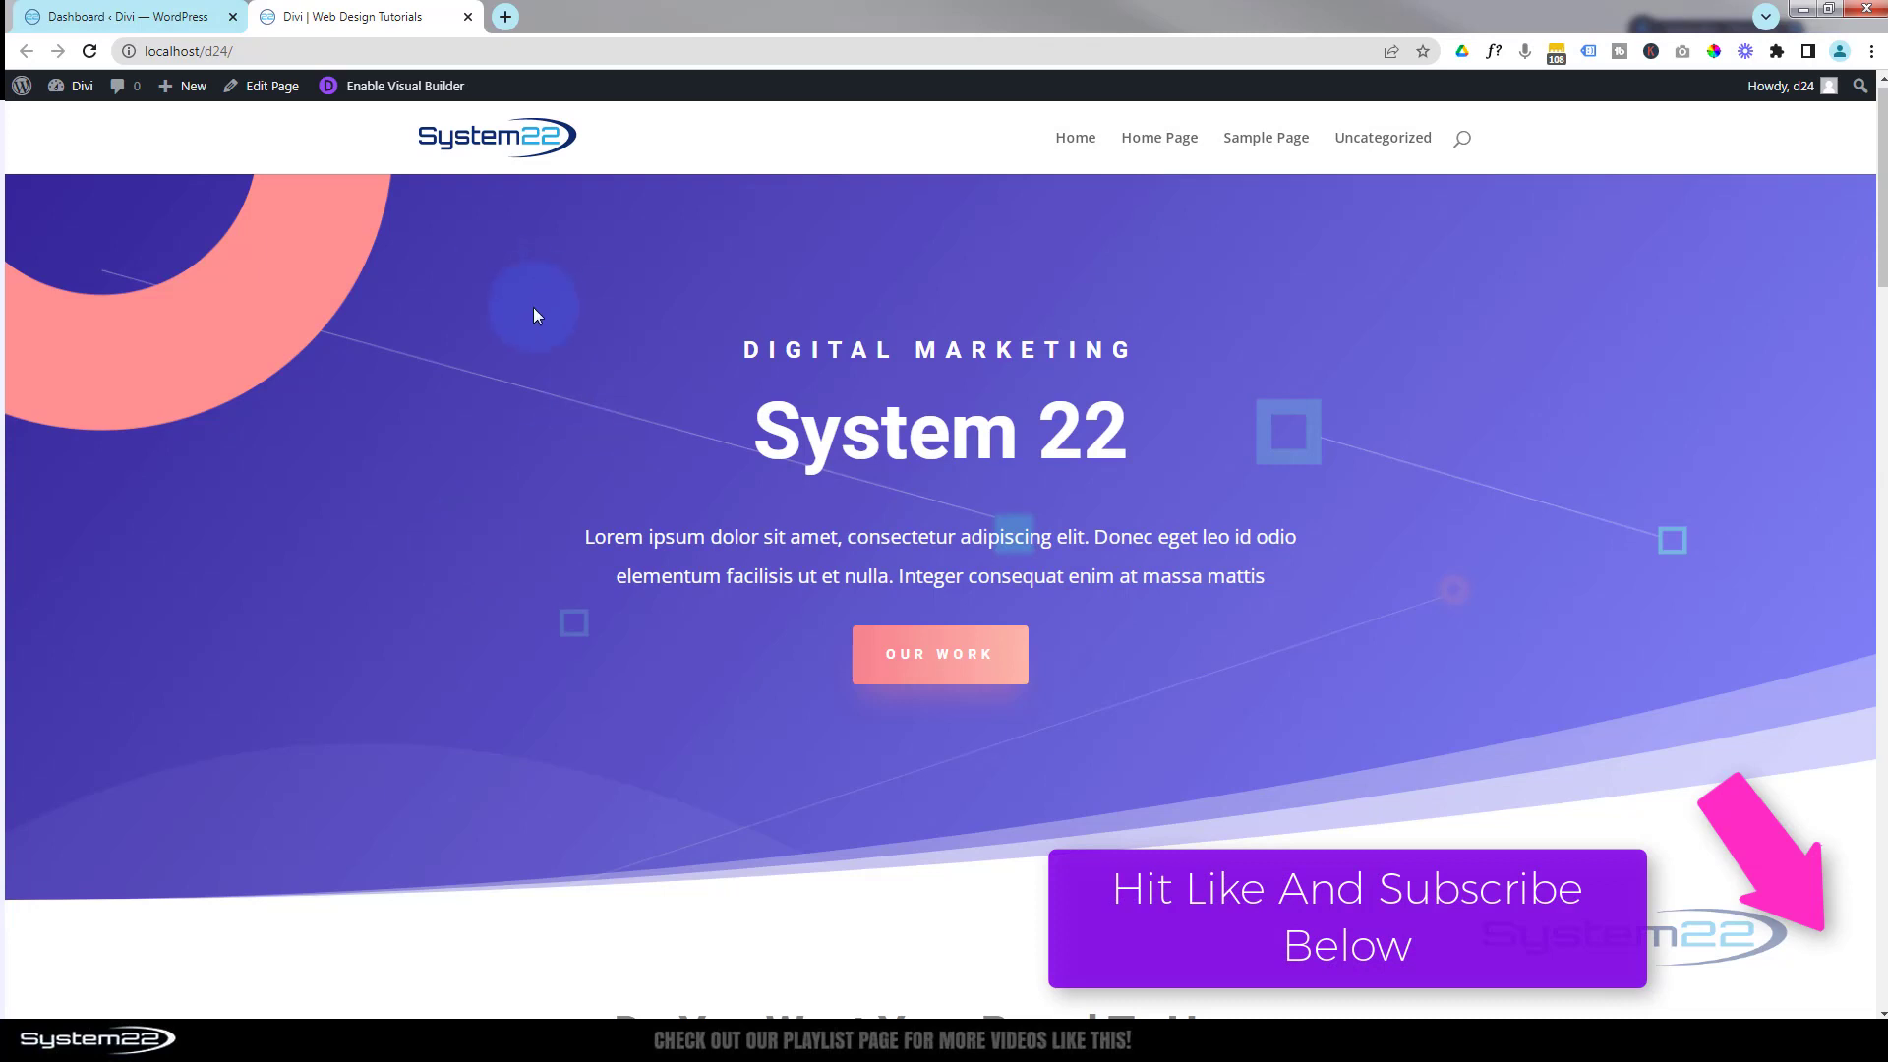
From the WordPress dashboard's Divi menu, open the Theme Customizer.
click(99, 18)
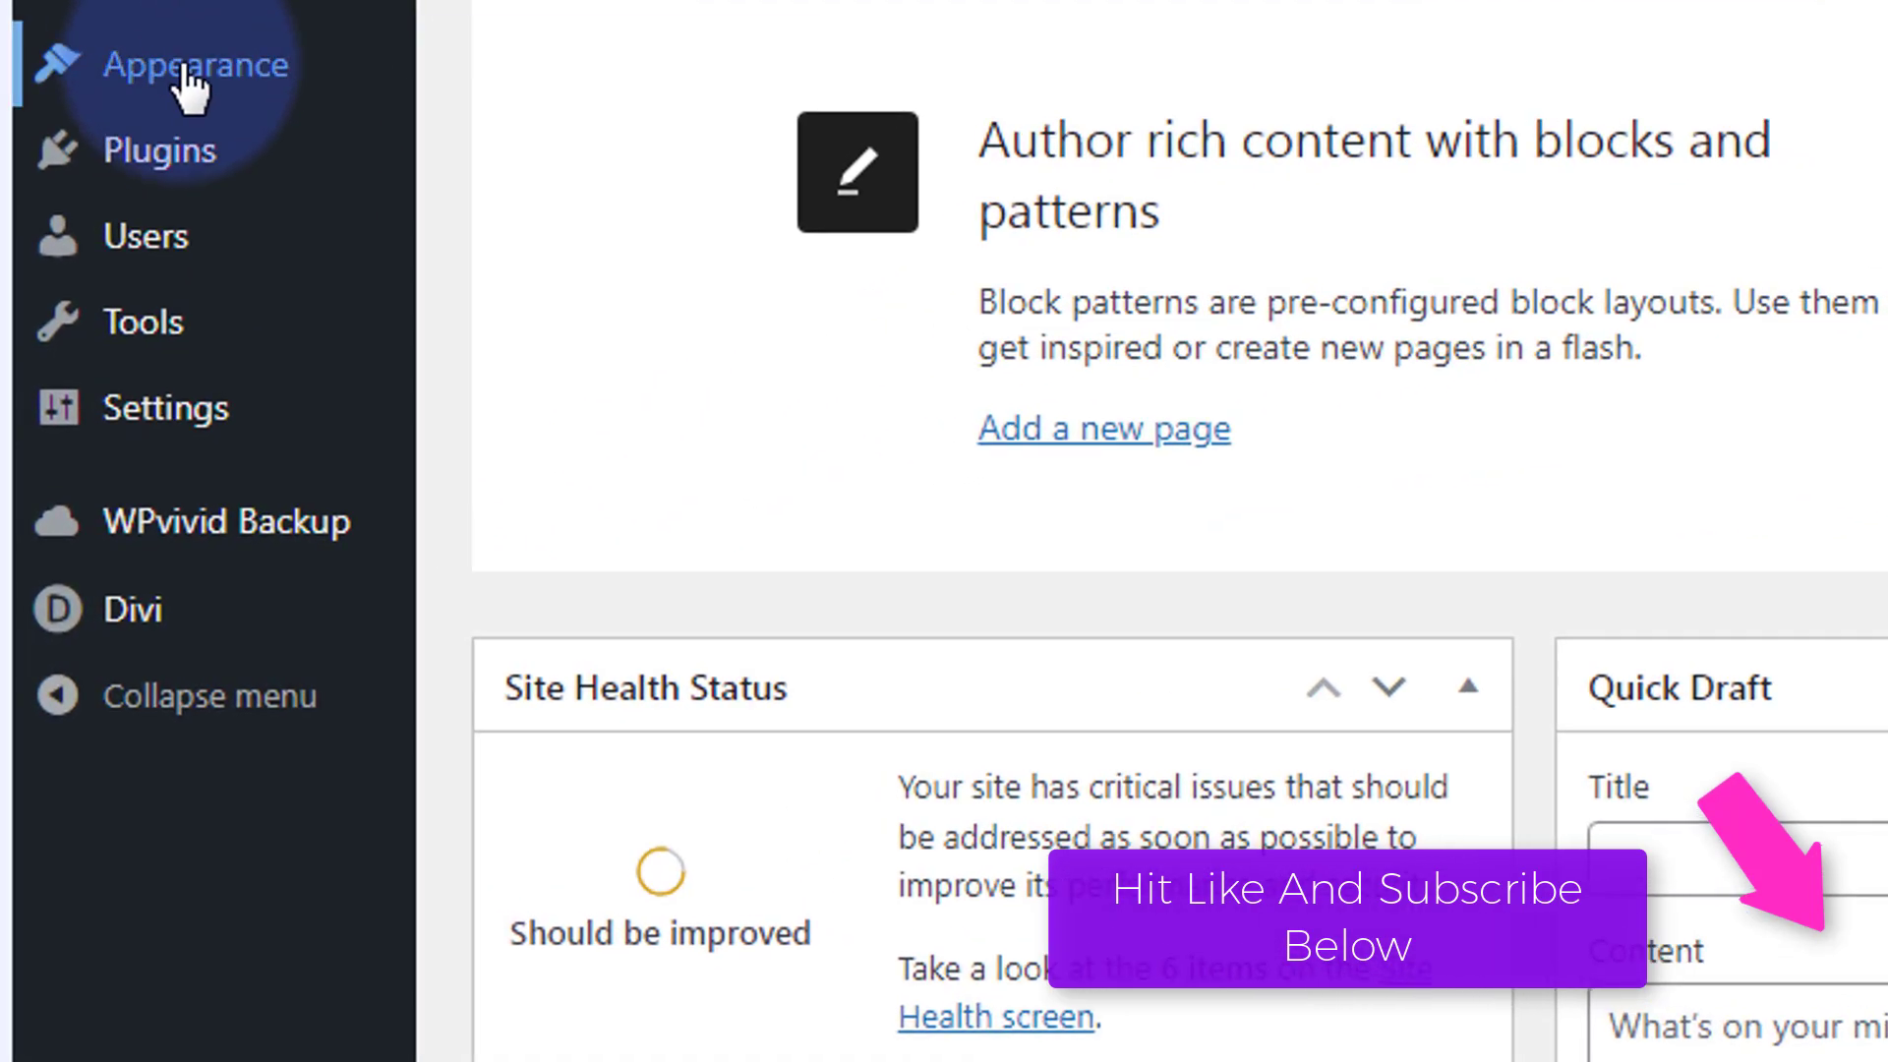
mouse_move(144, 435)
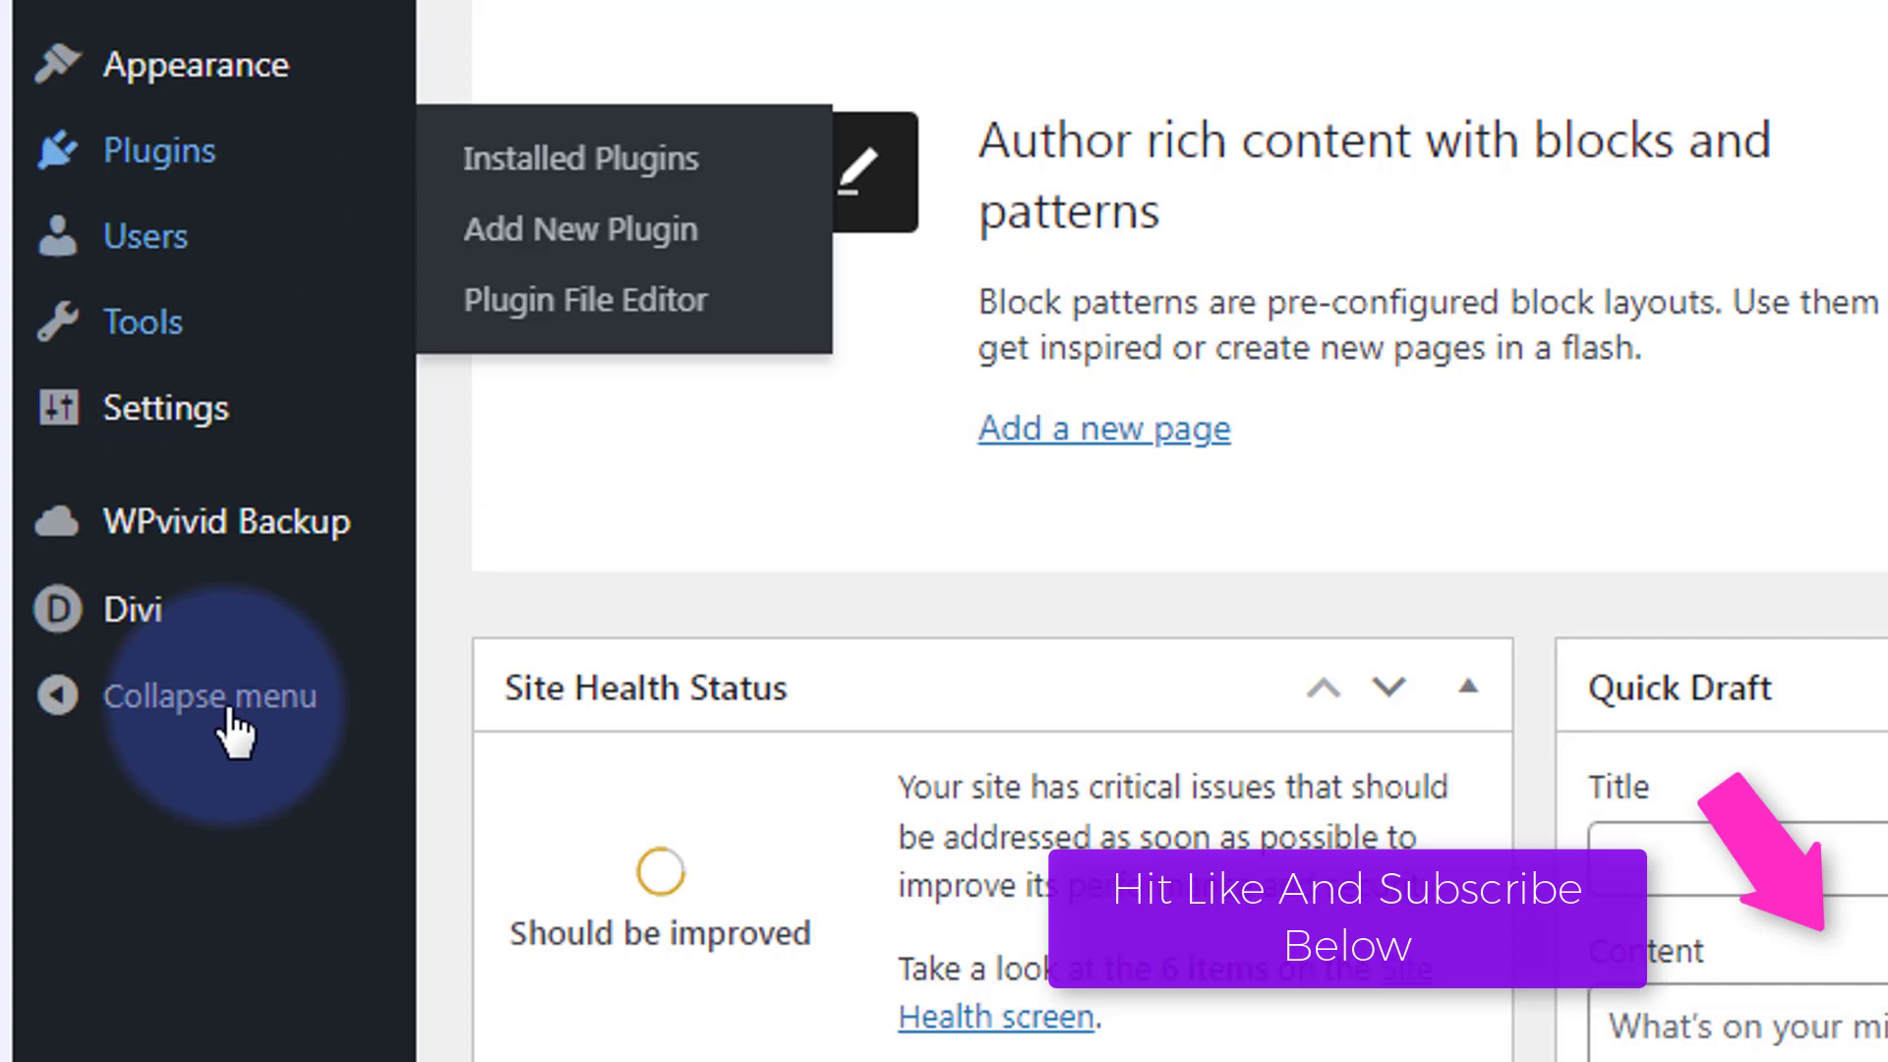
mouse_move(190, 653)
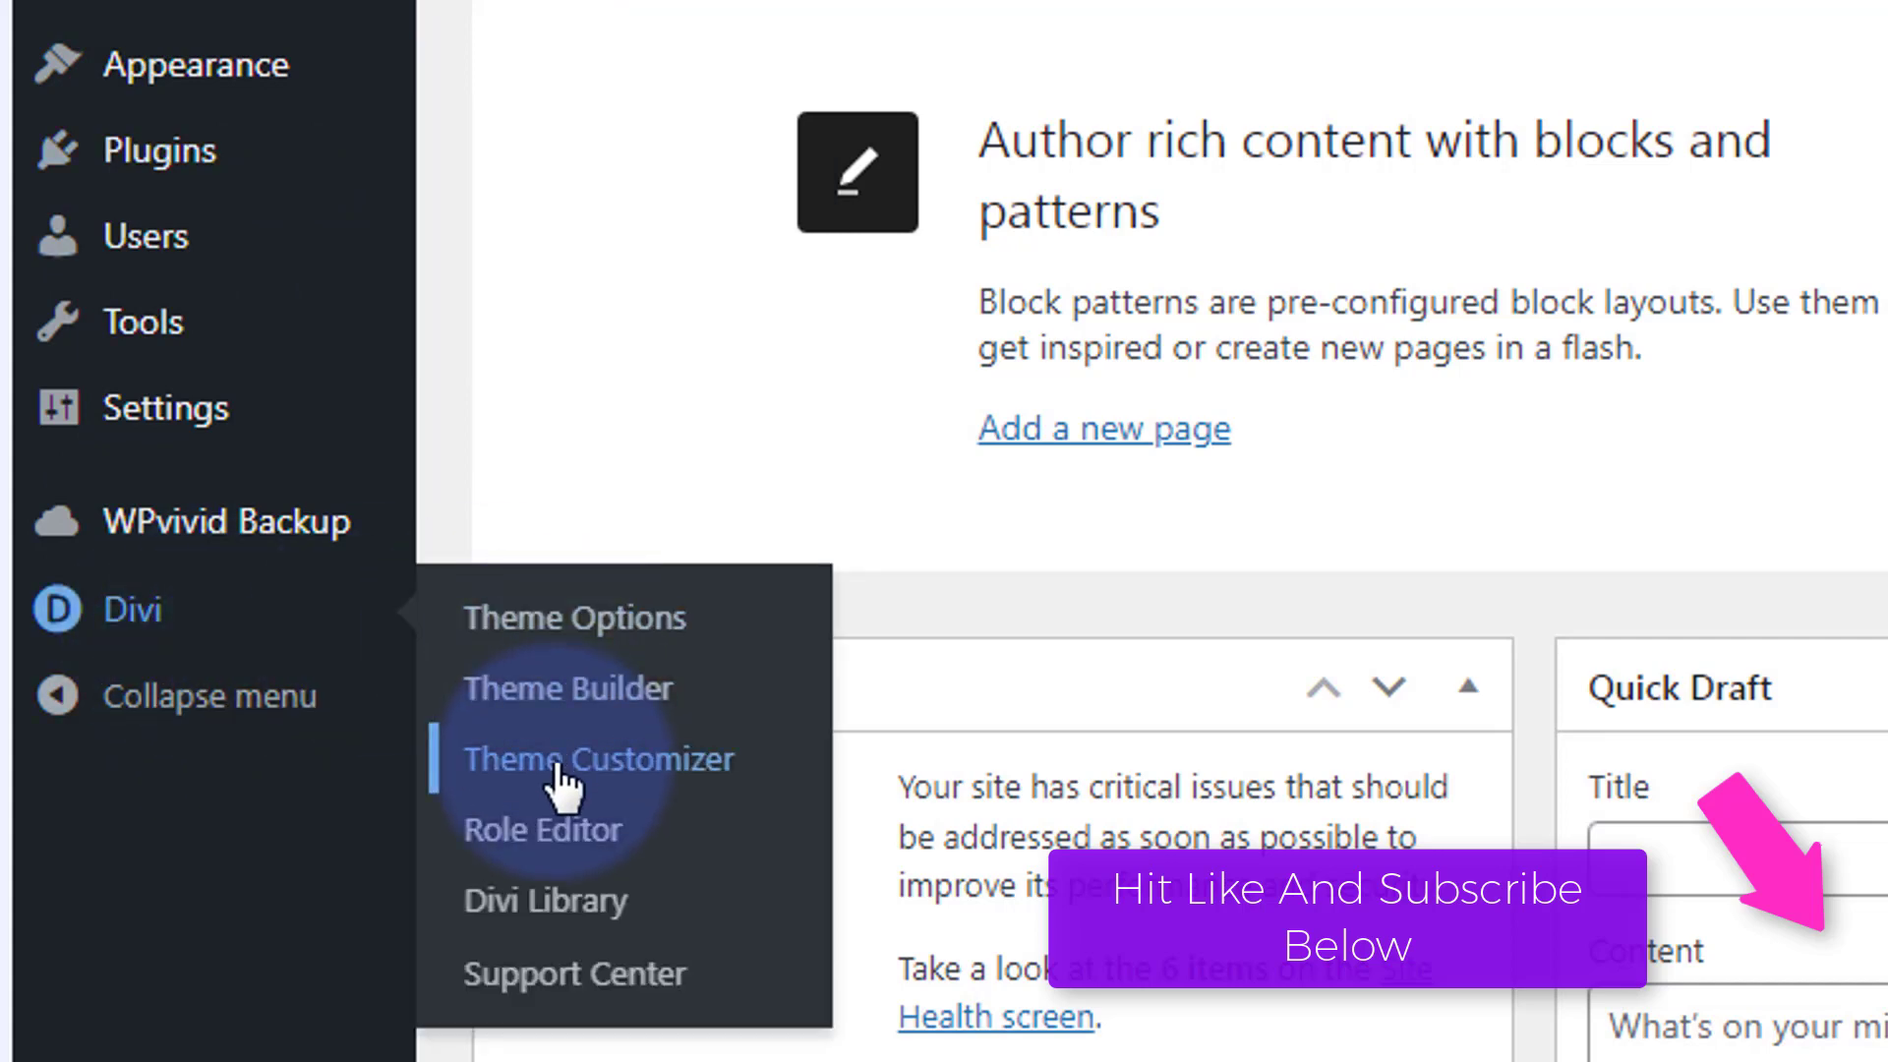
click(634, 786)
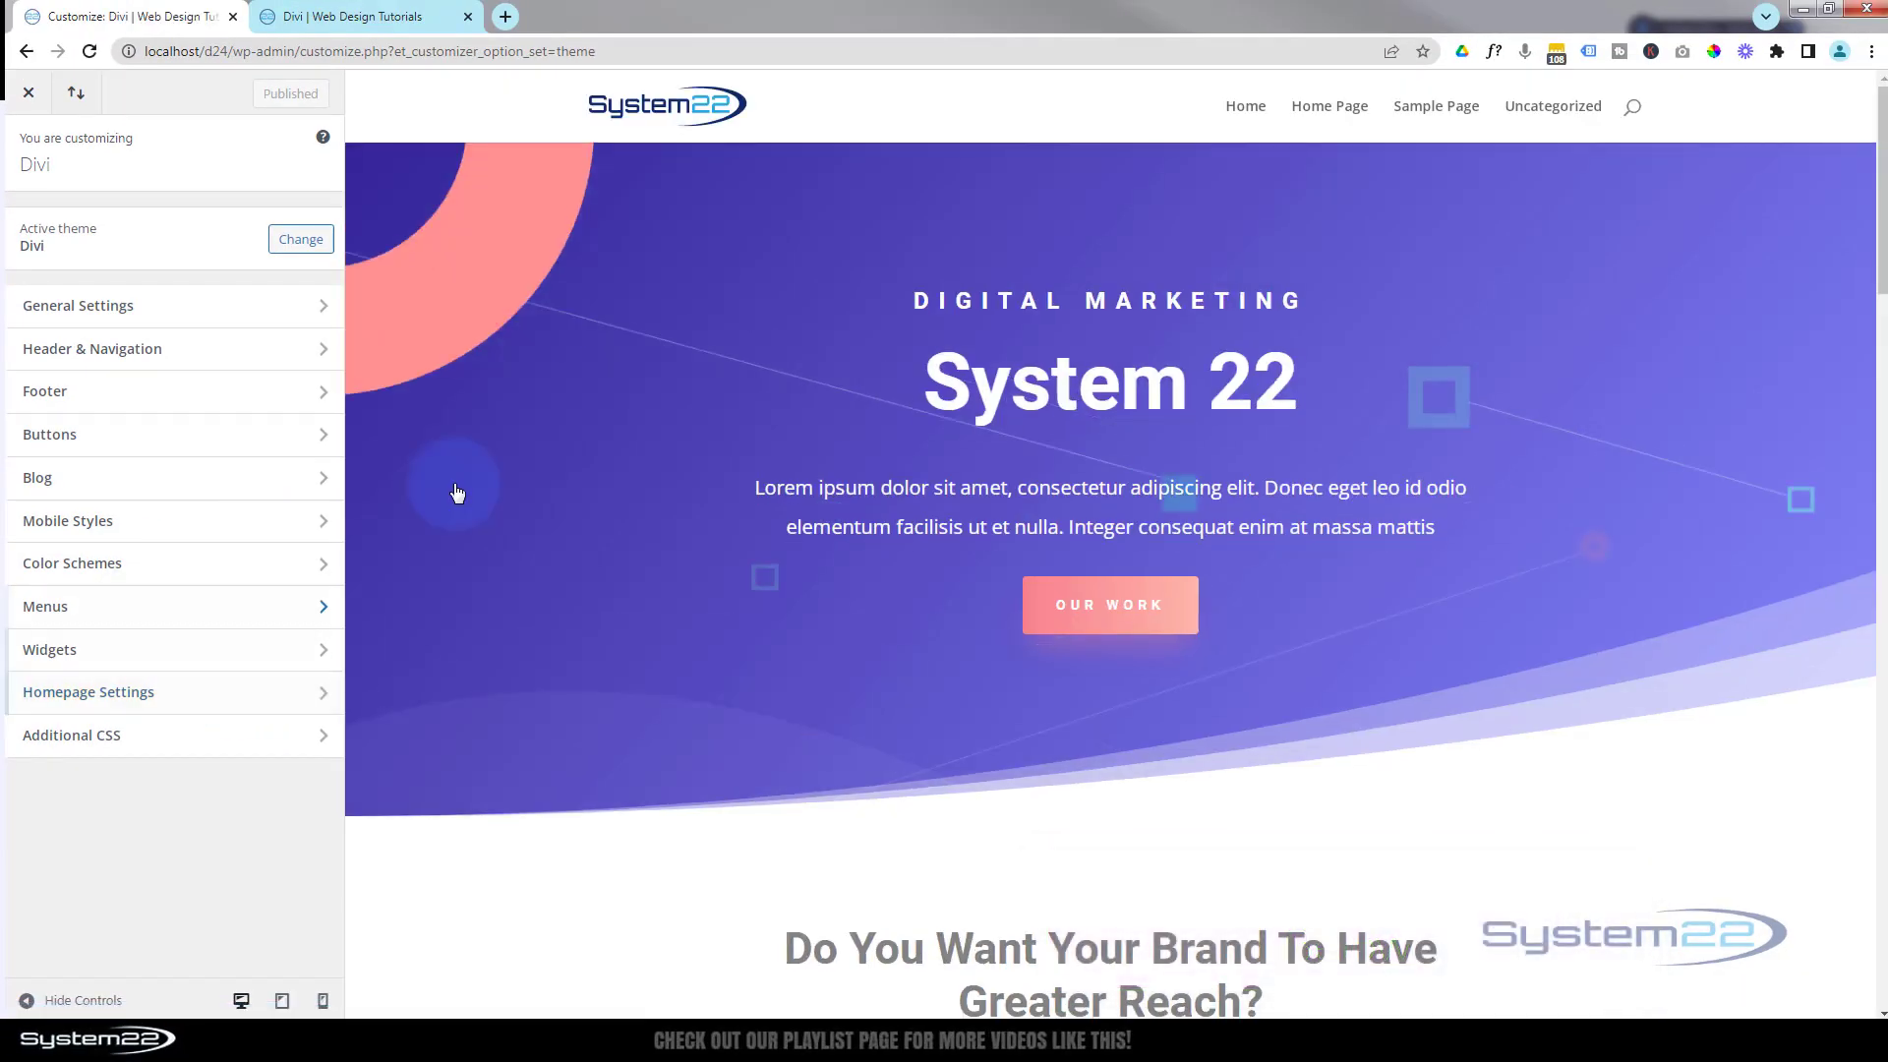
Scroll the Customizer preview down to the footer's Archives and Categories widgets.
drag(1880, 251, 1880, 993)
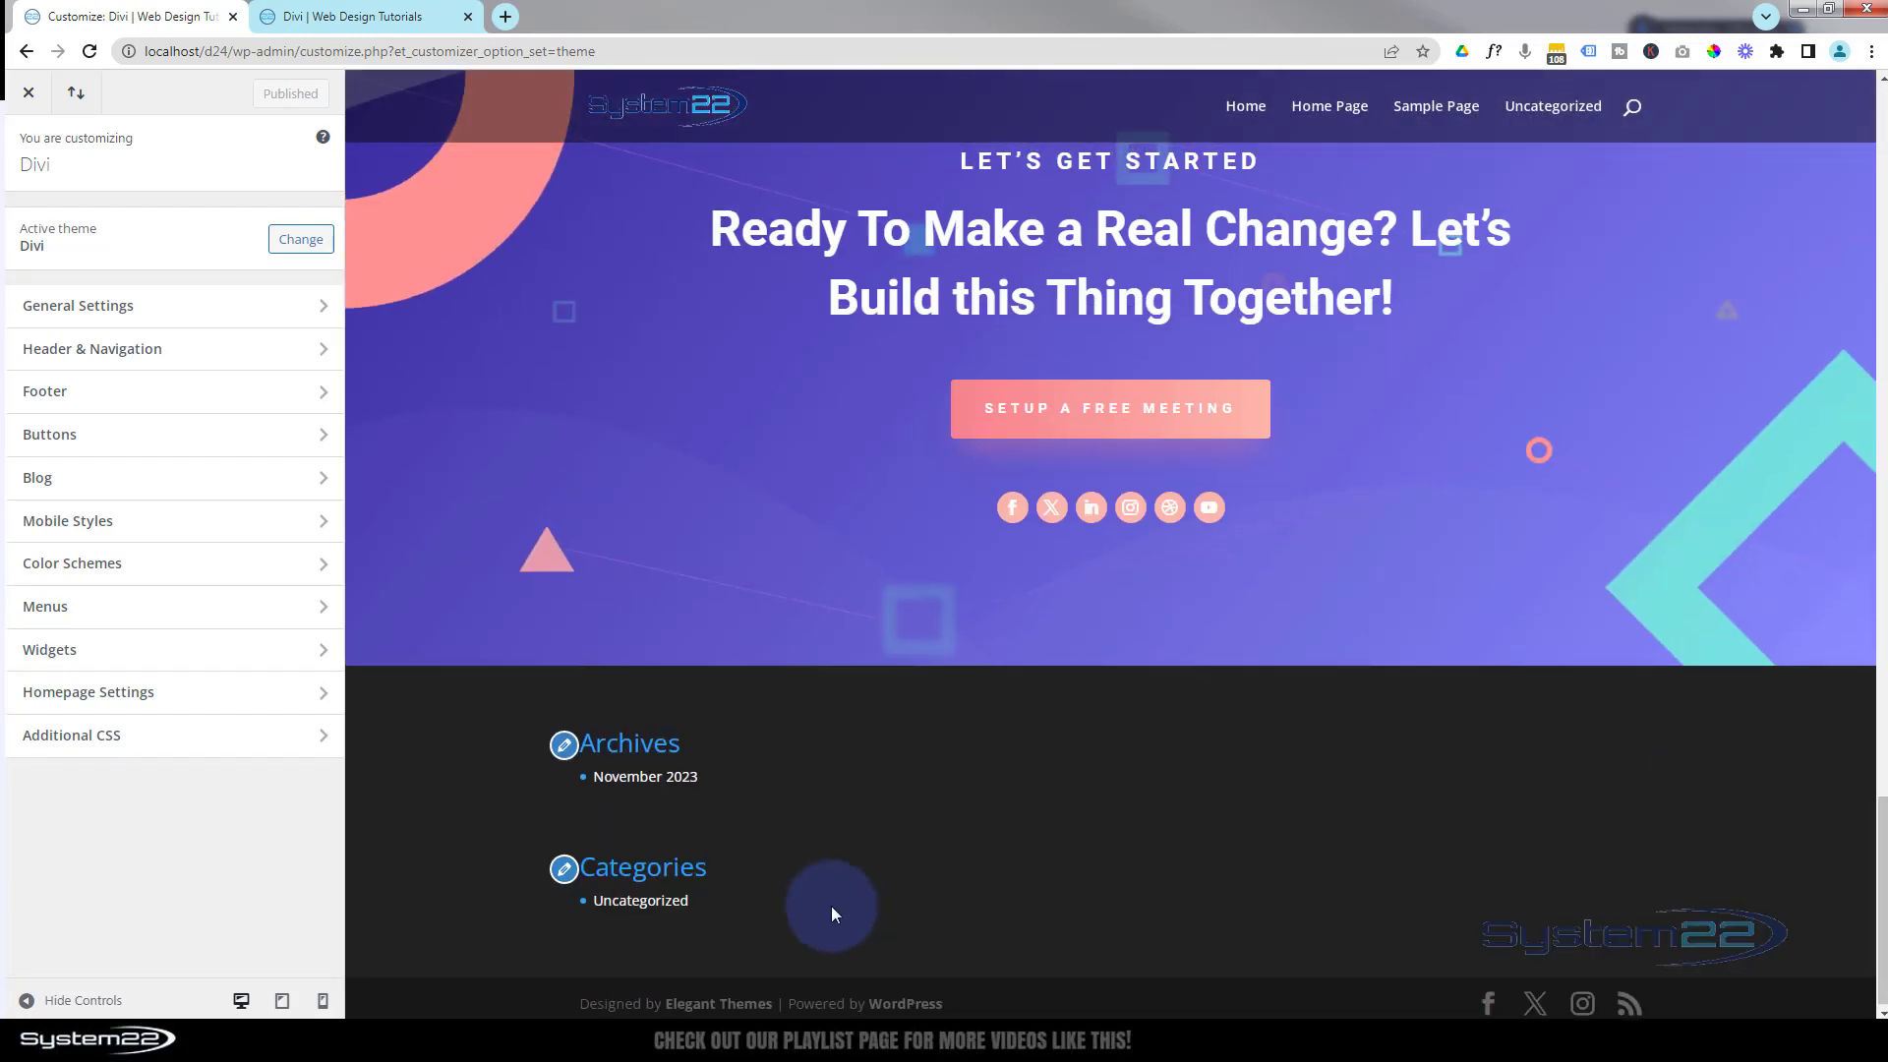
scroll(830, 906, down, 1)
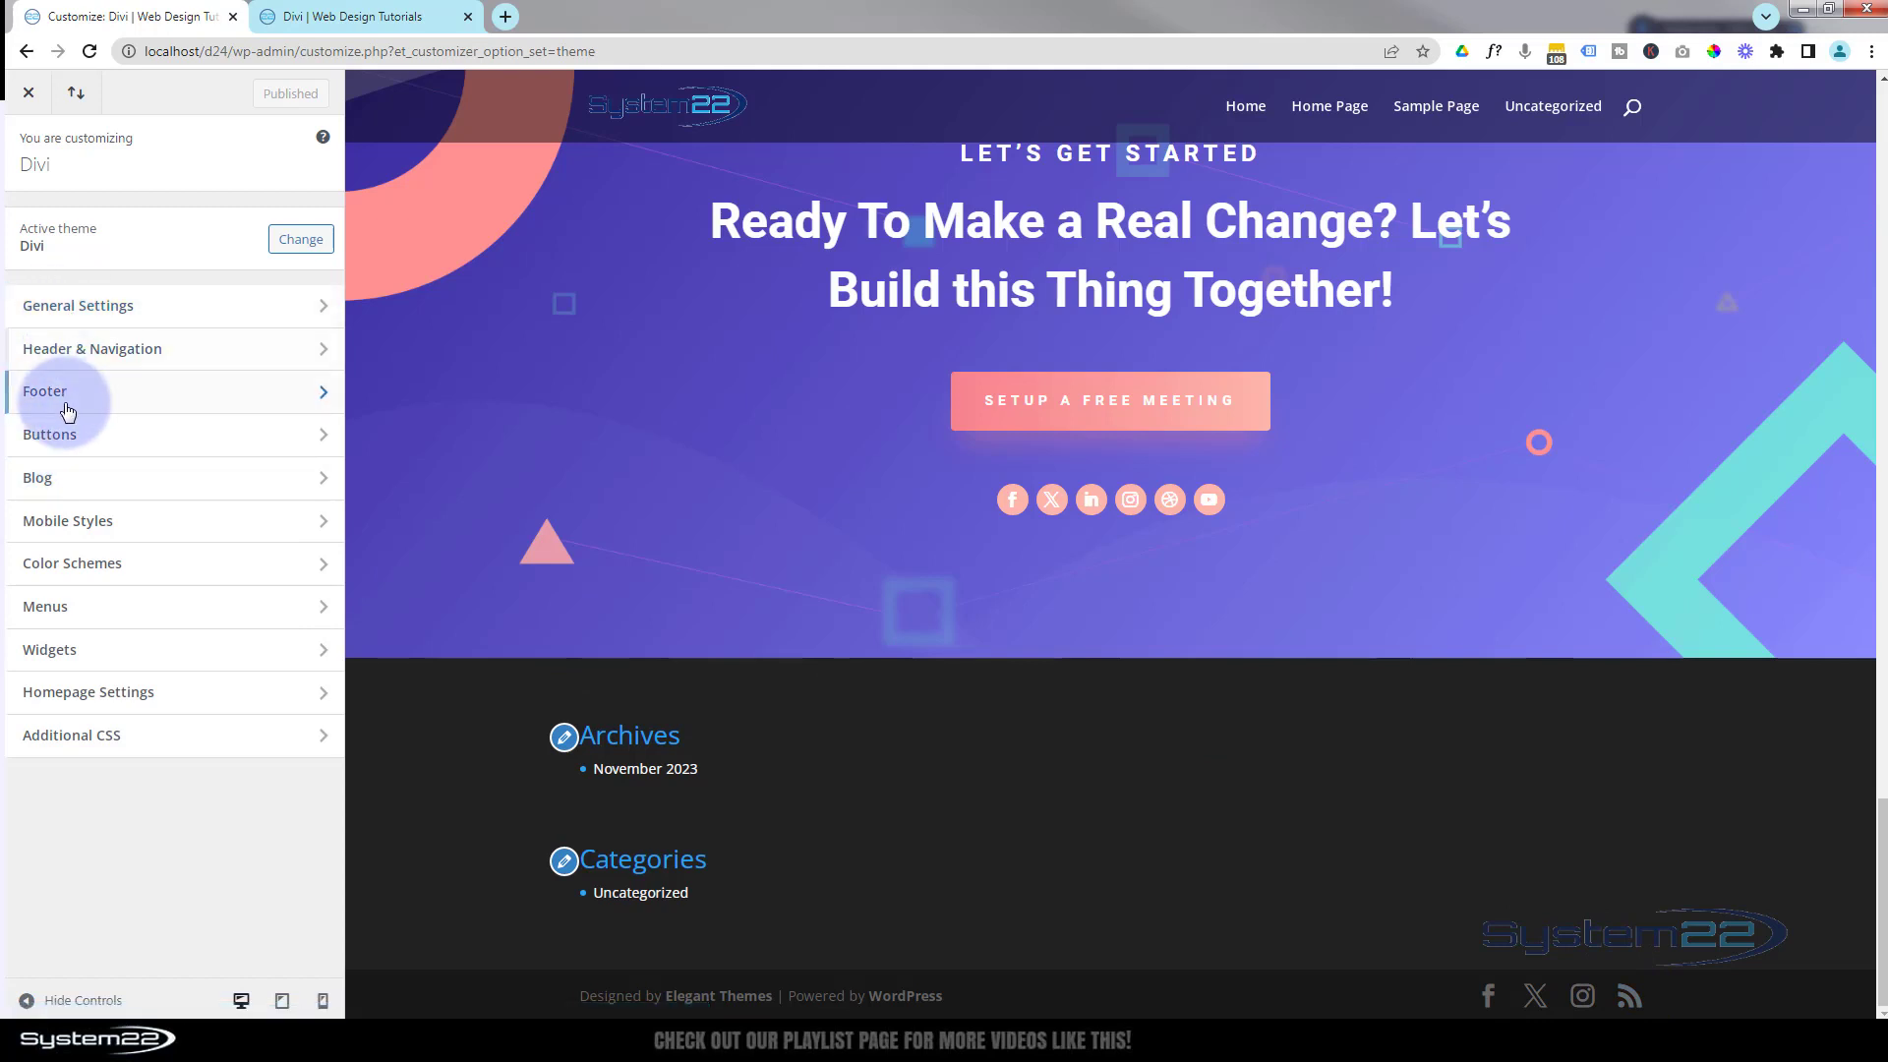
Open the Footer Layout settings and view the Column Layout options.
click(285, 399)
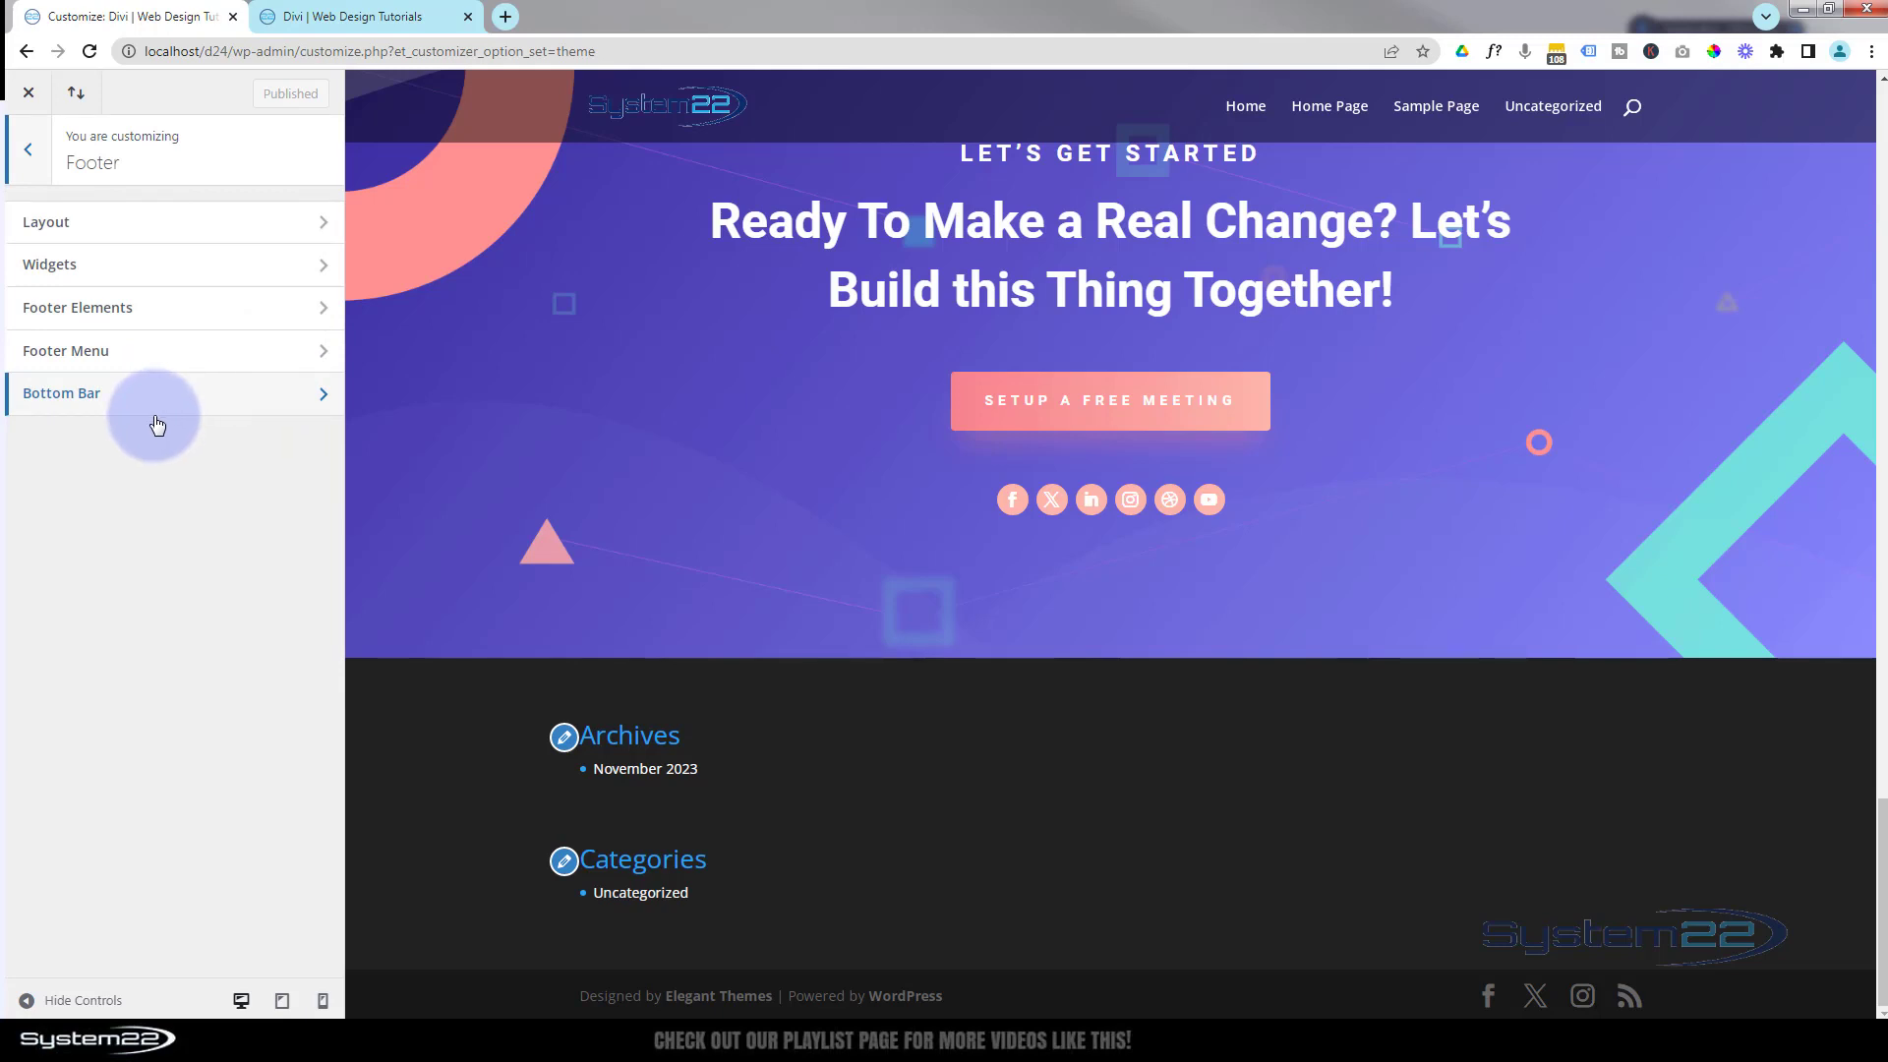
click(135, 231)
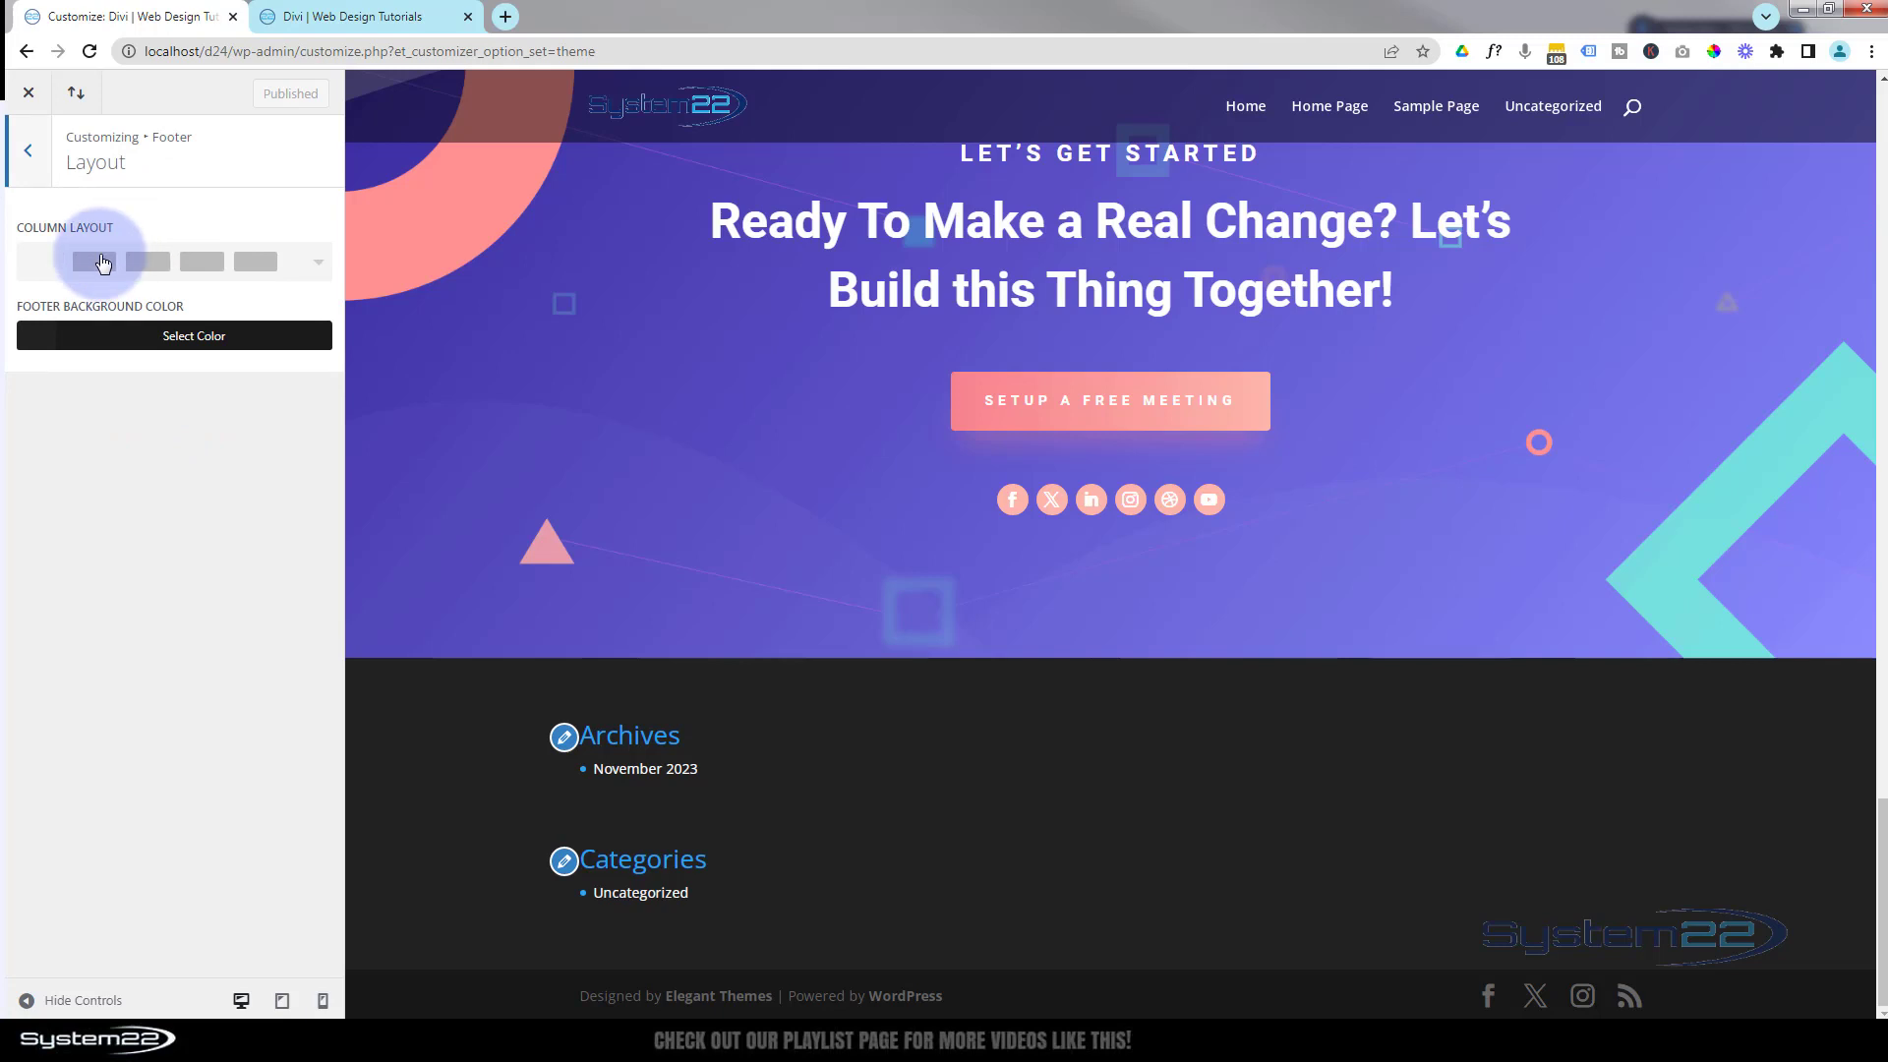
click(250, 263)
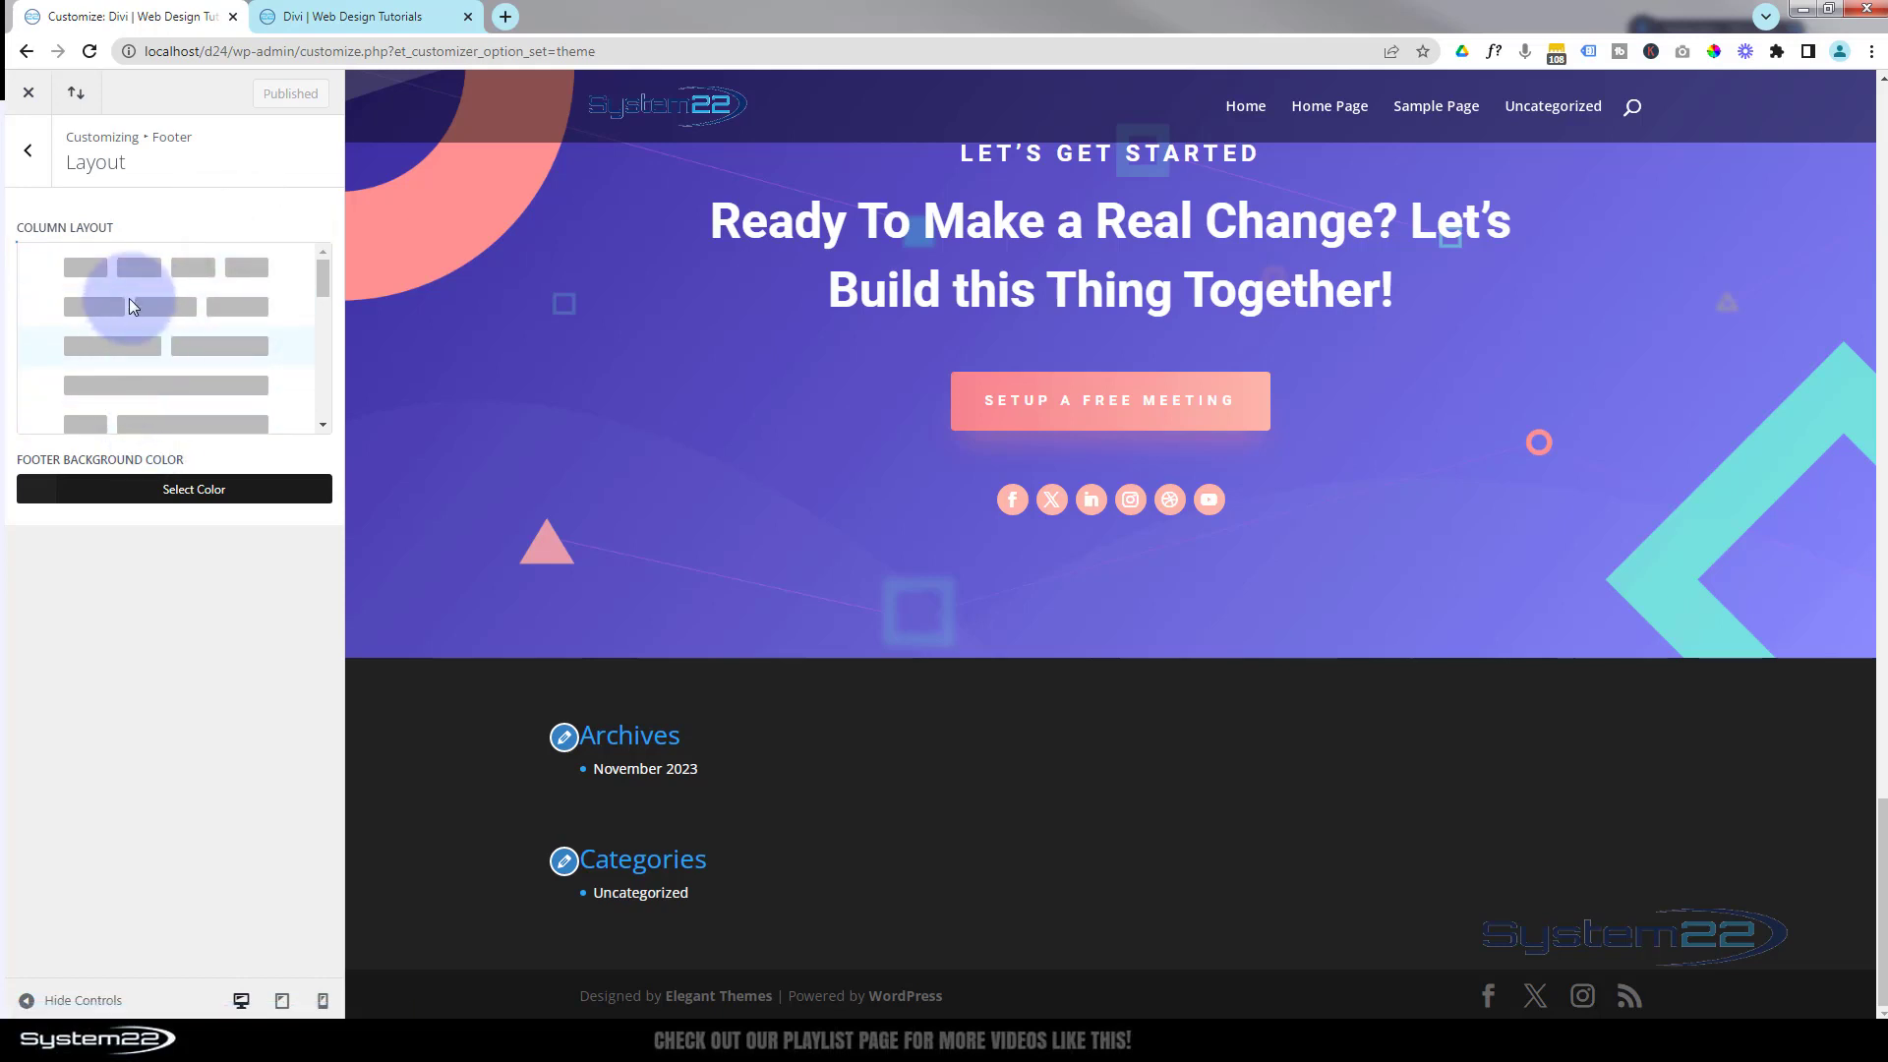
scroll(138, 332, down, 5)
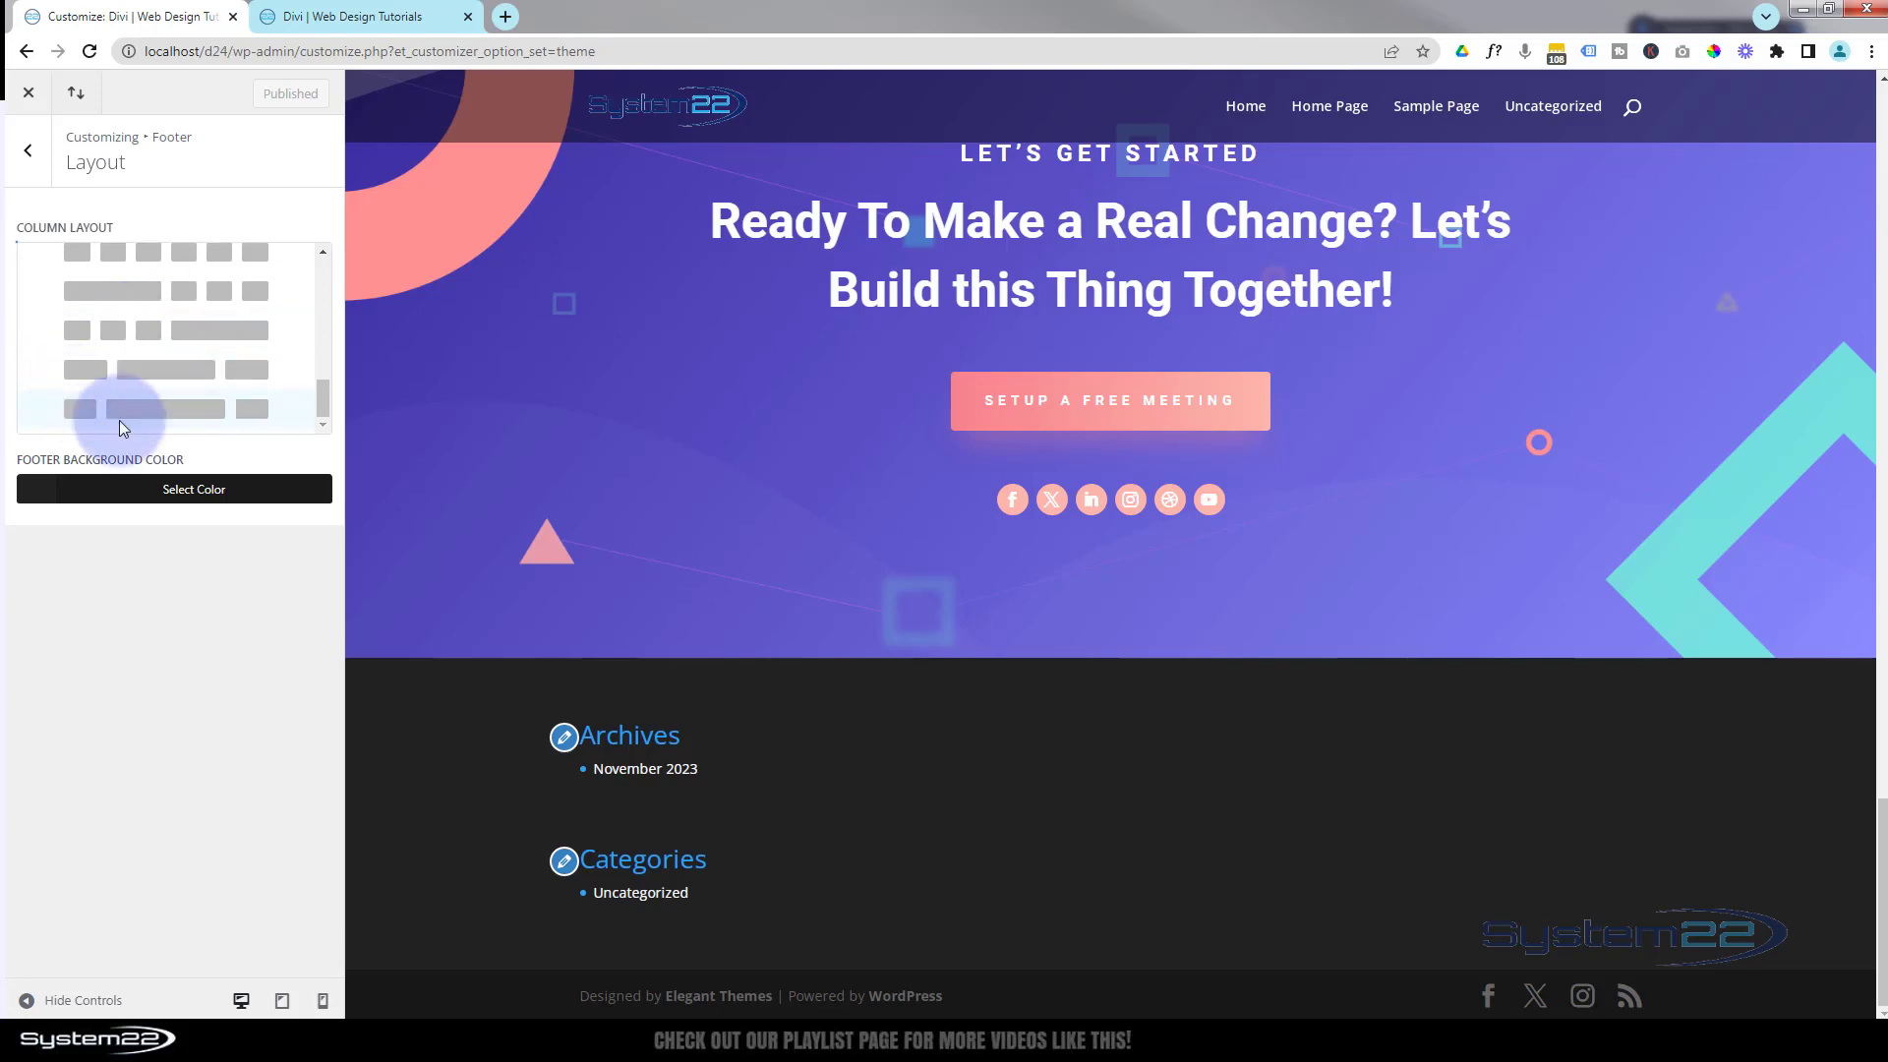
Try a blue #0c71c3 footer background, then restore the default #222222.
click(141, 499)
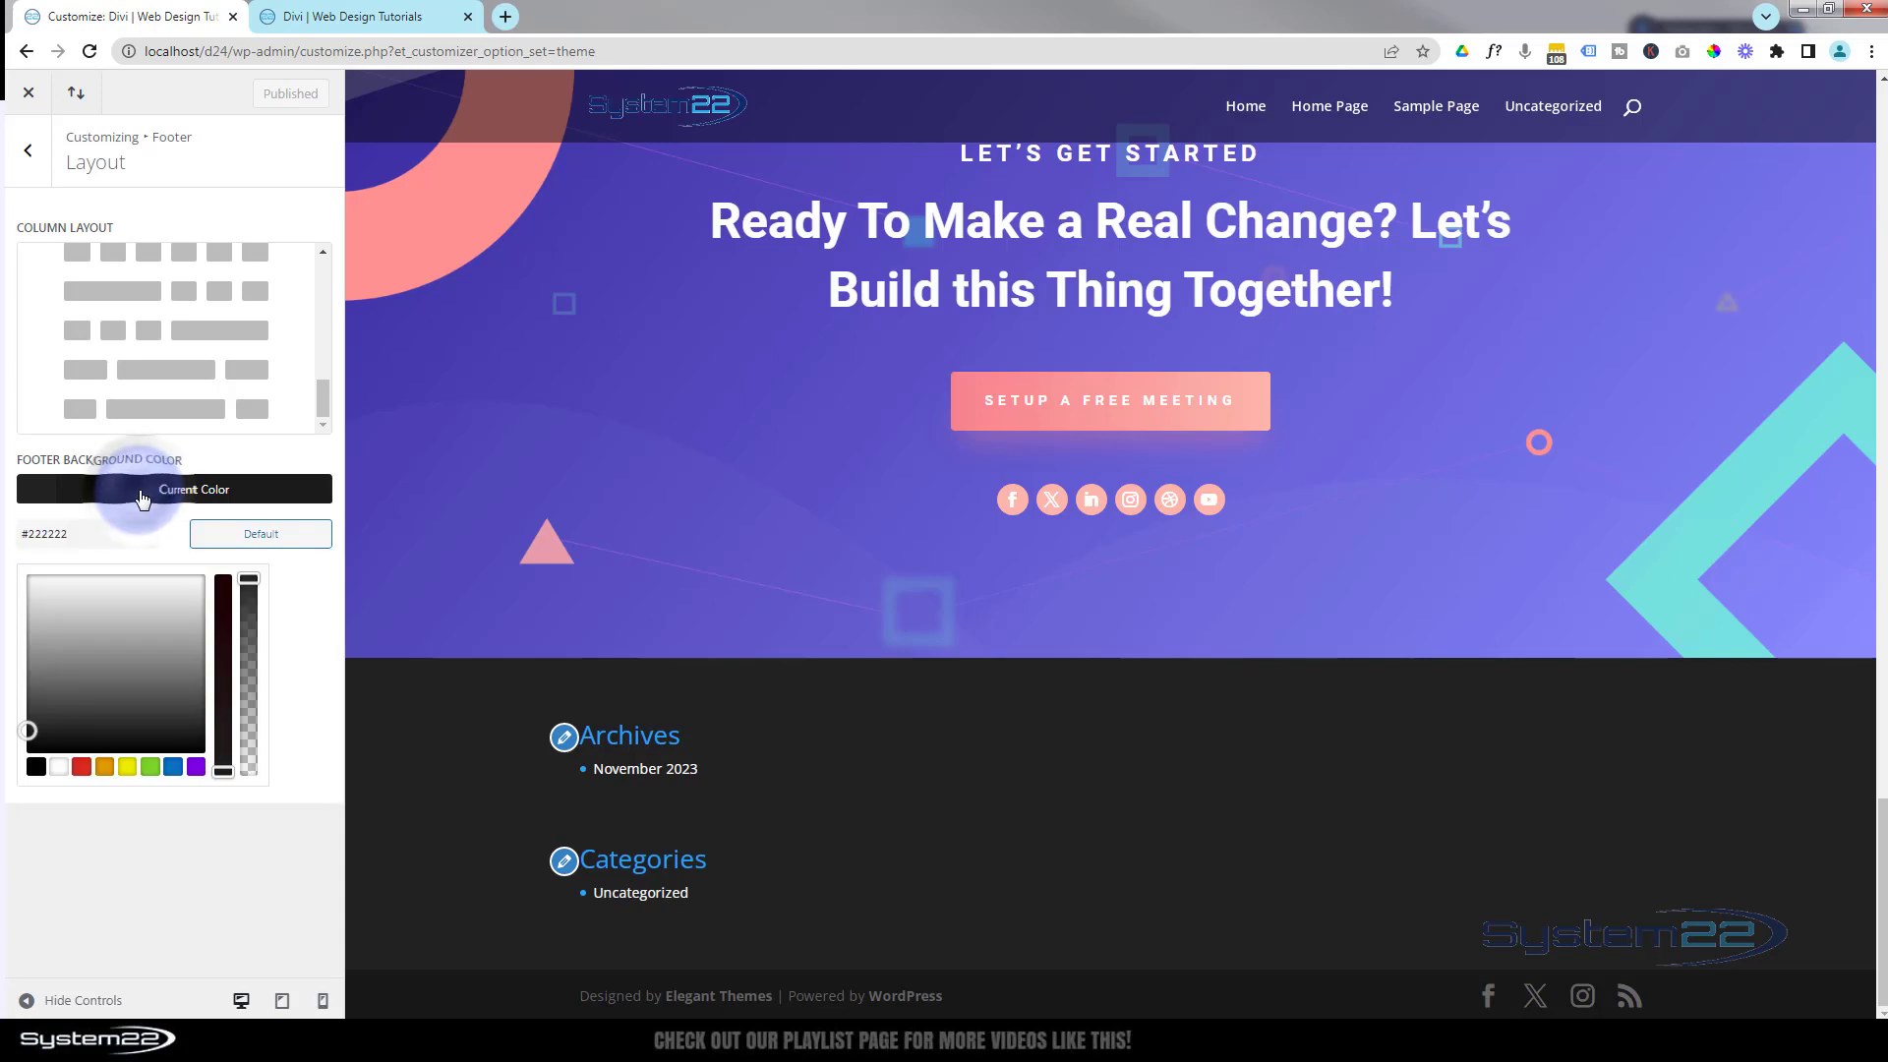
click(173, 767)
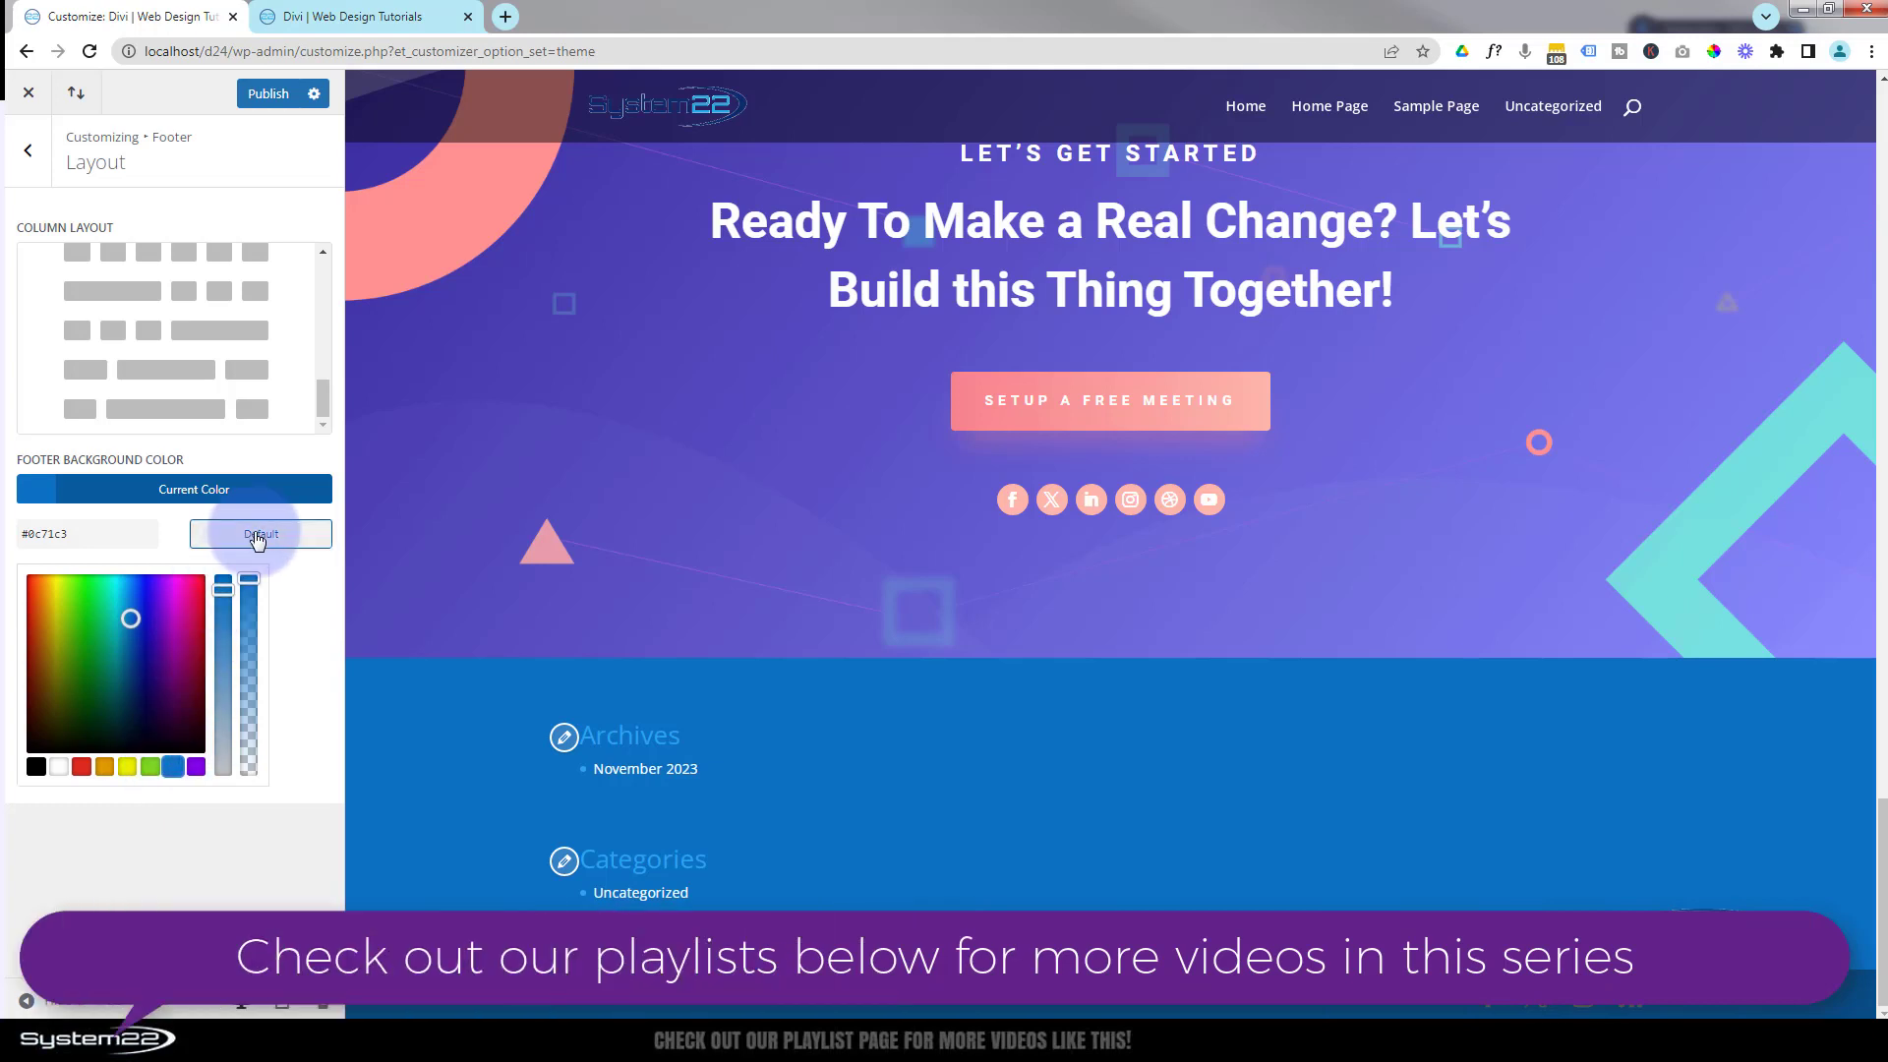
click(258, 539)
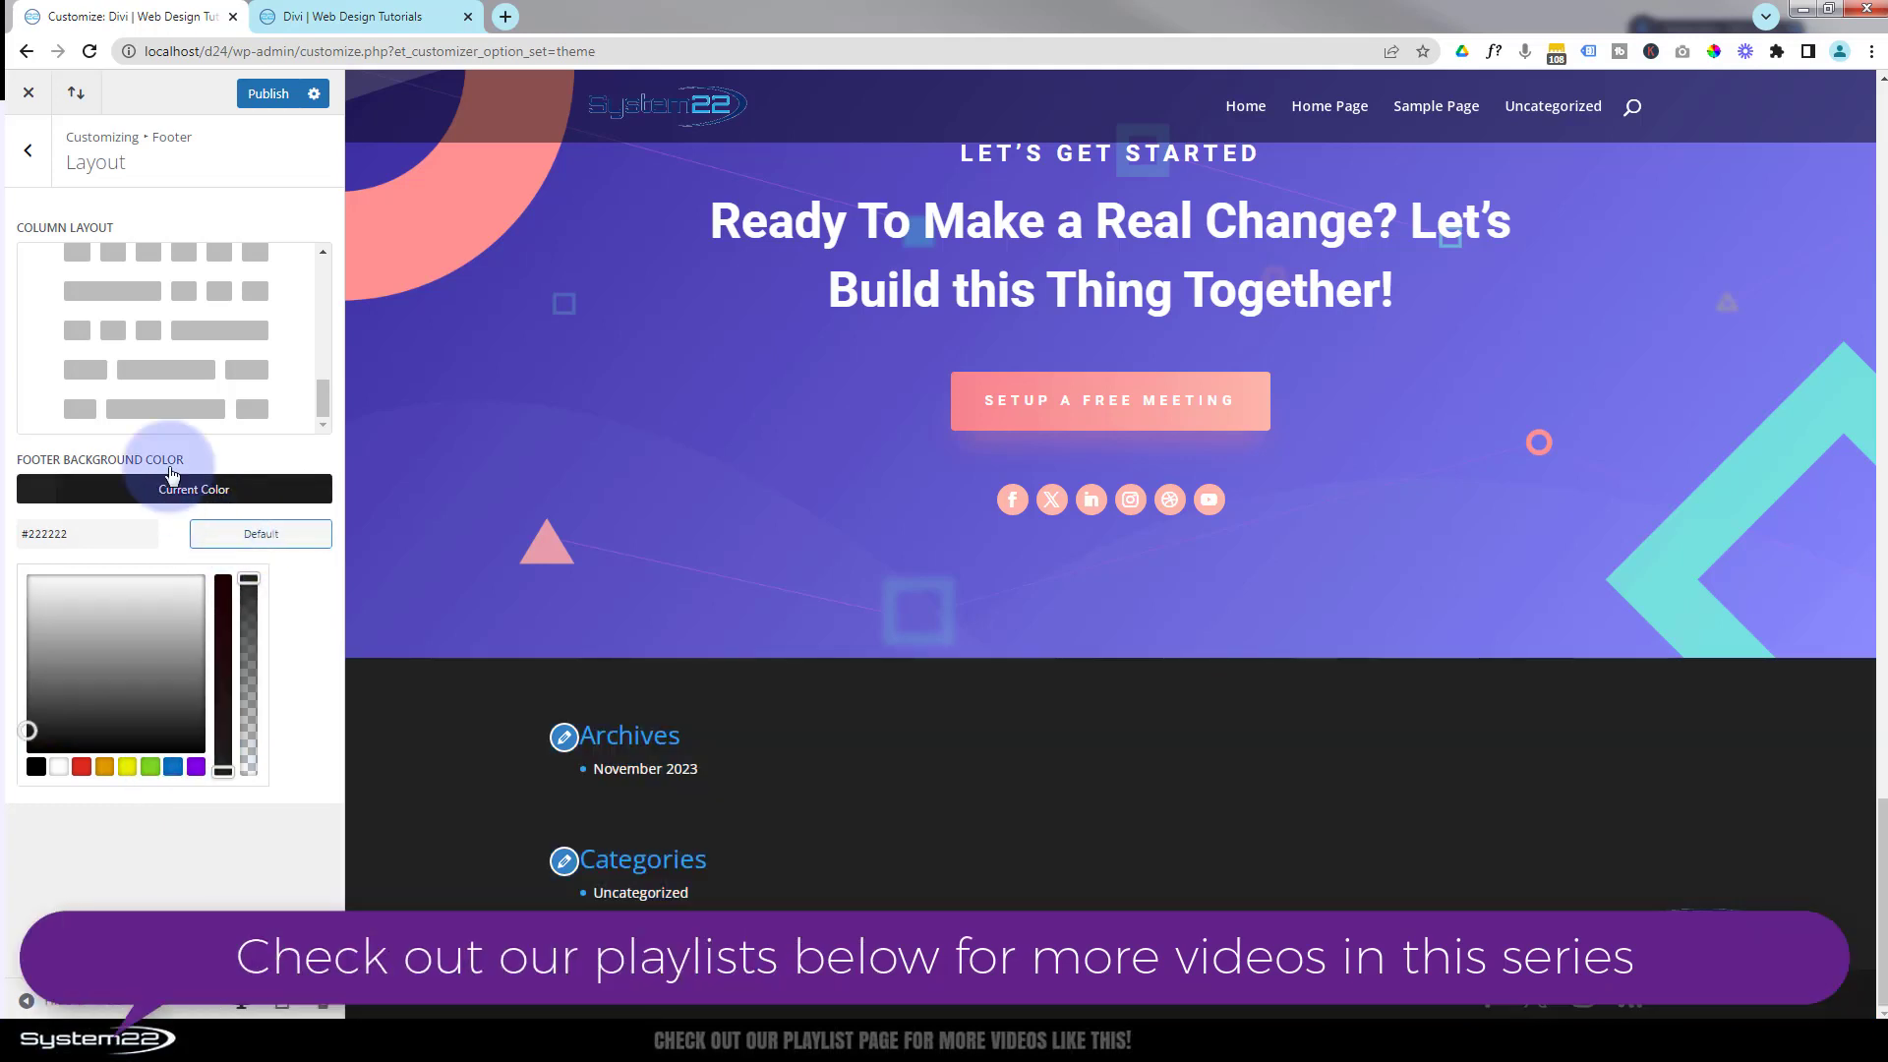
scroll(116, 354, up, 5)
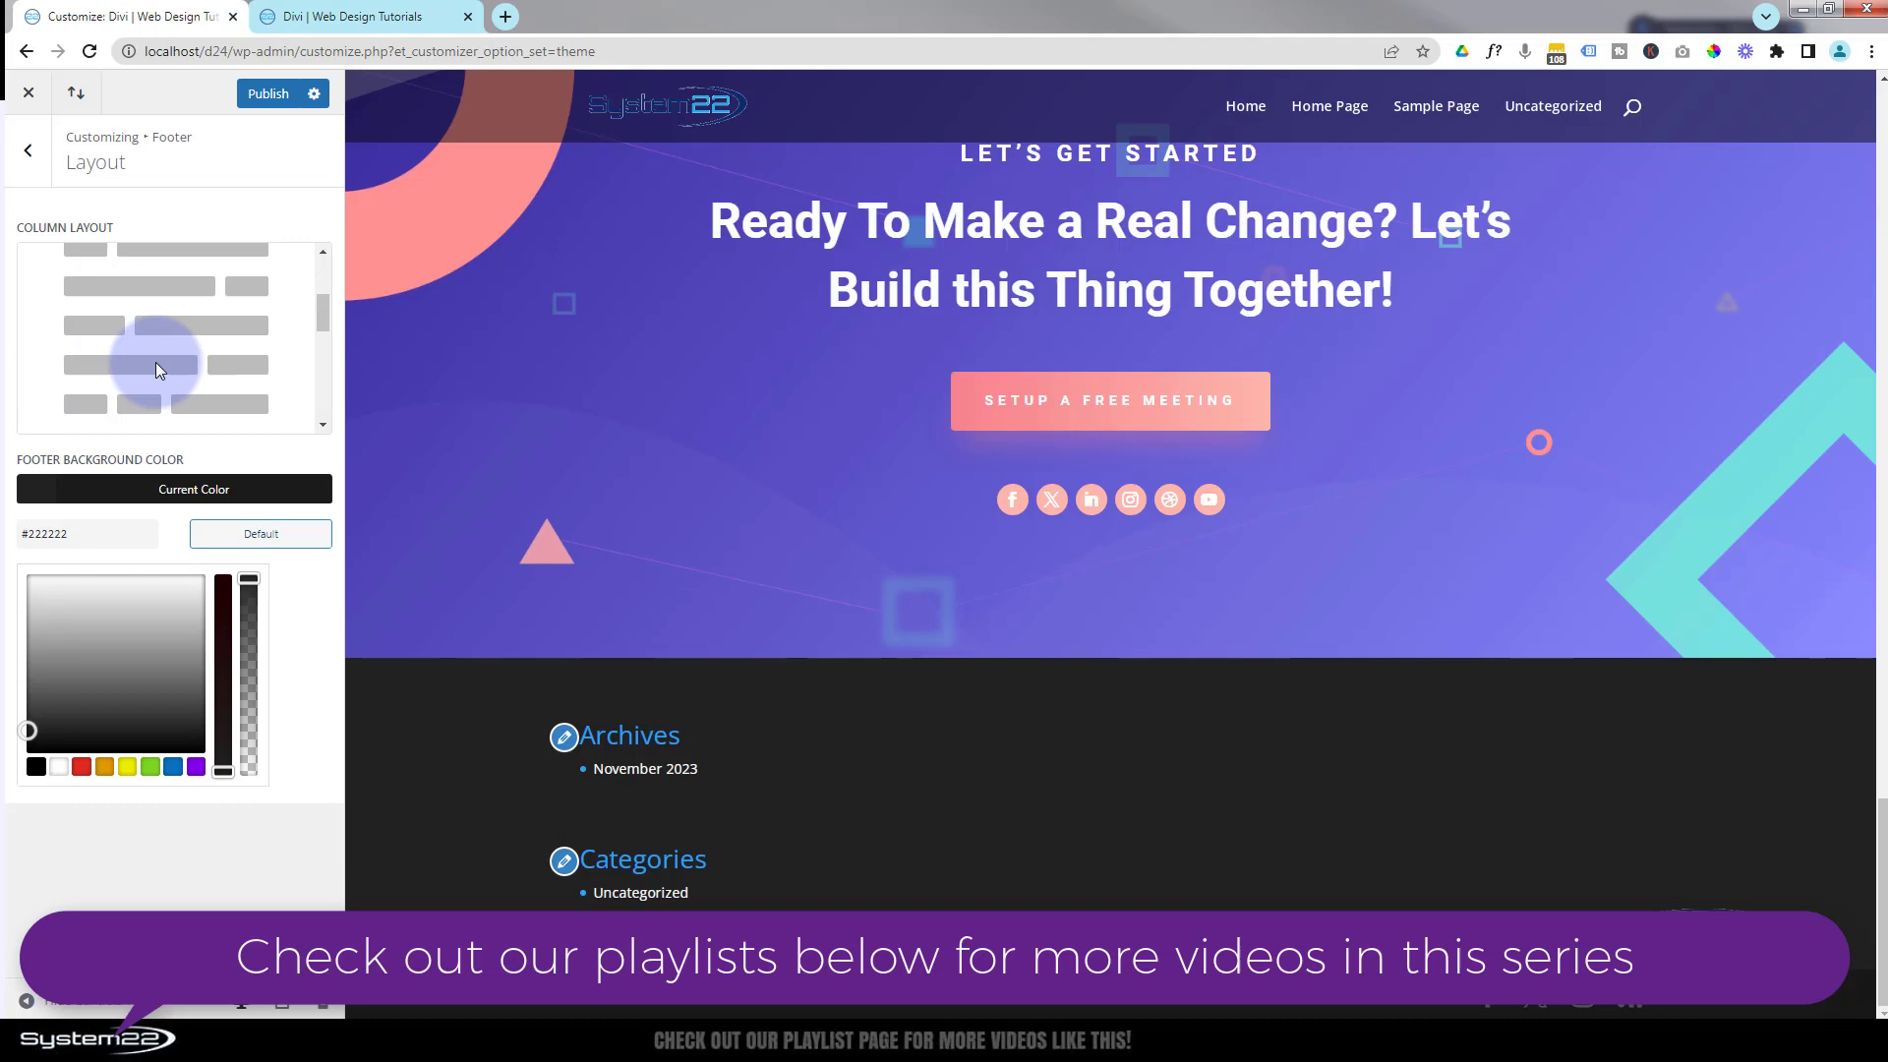
Go back to the Footer sections and open the Footer Widgets settings.
click(30, 156)
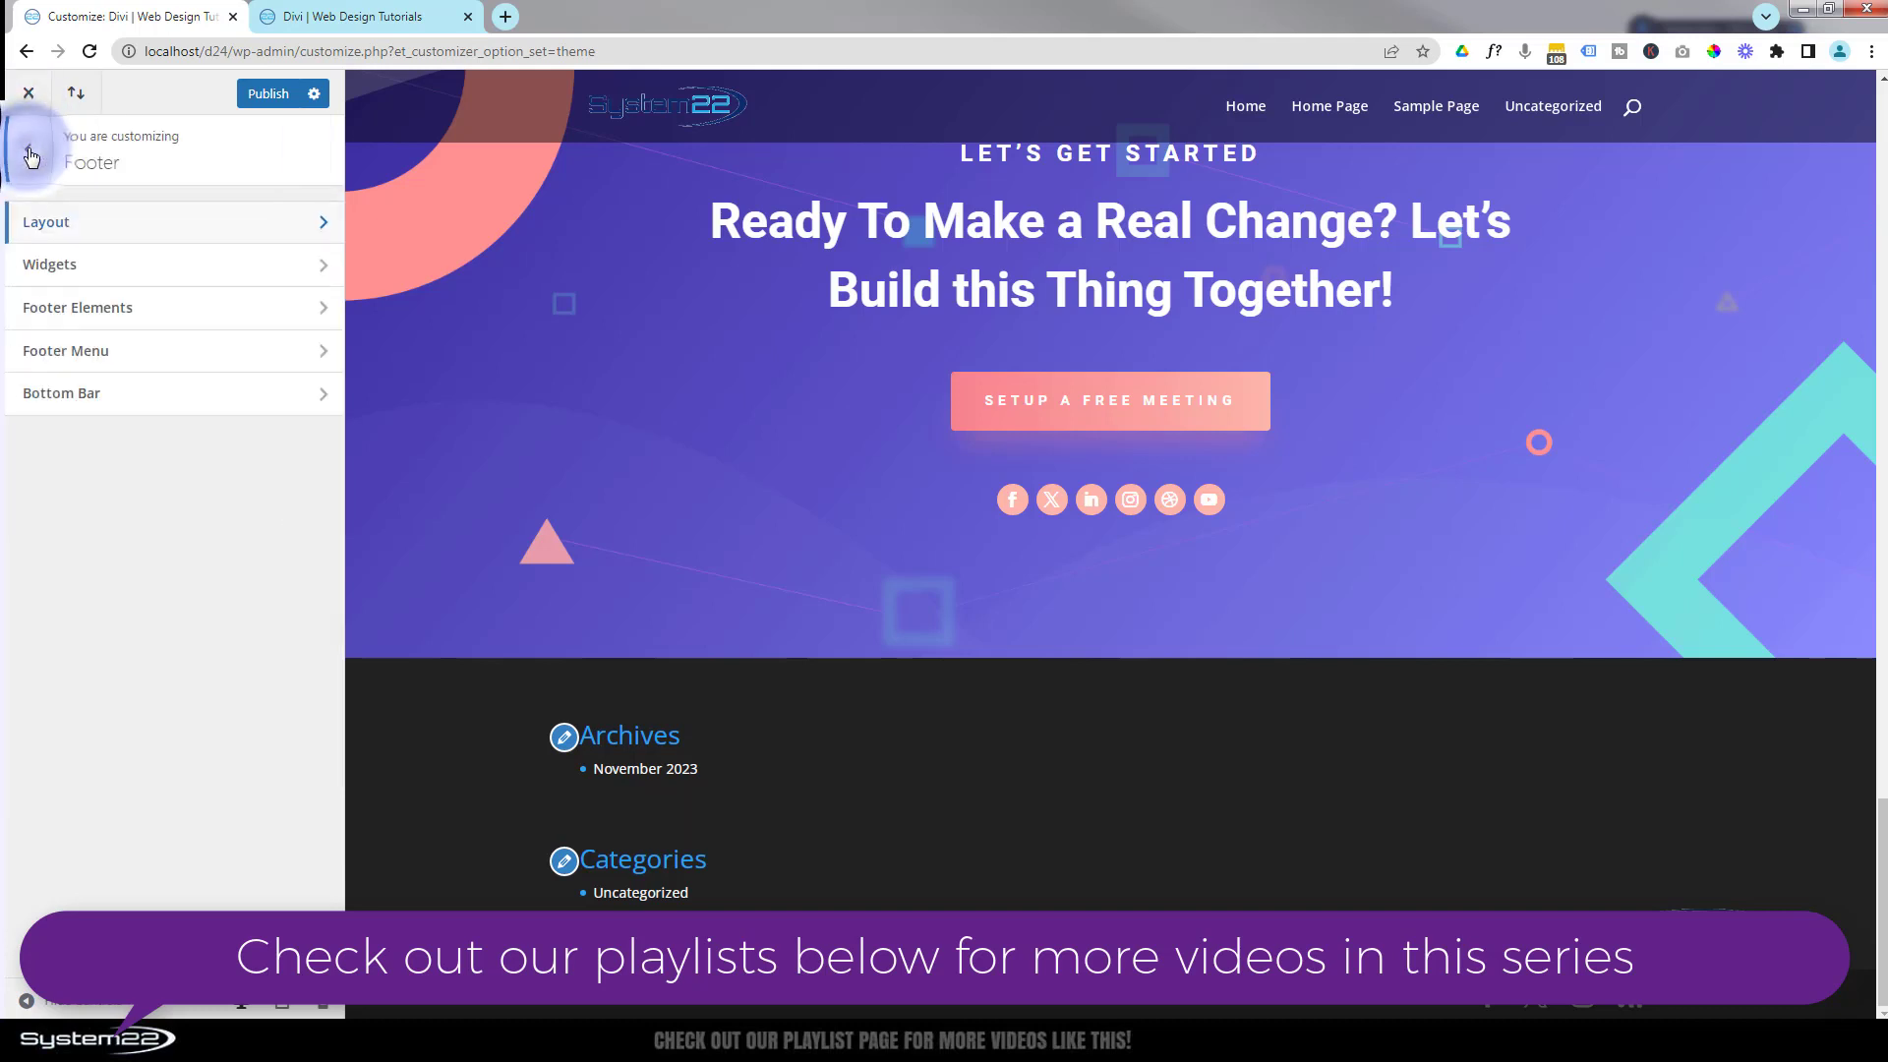
click(208, 267)
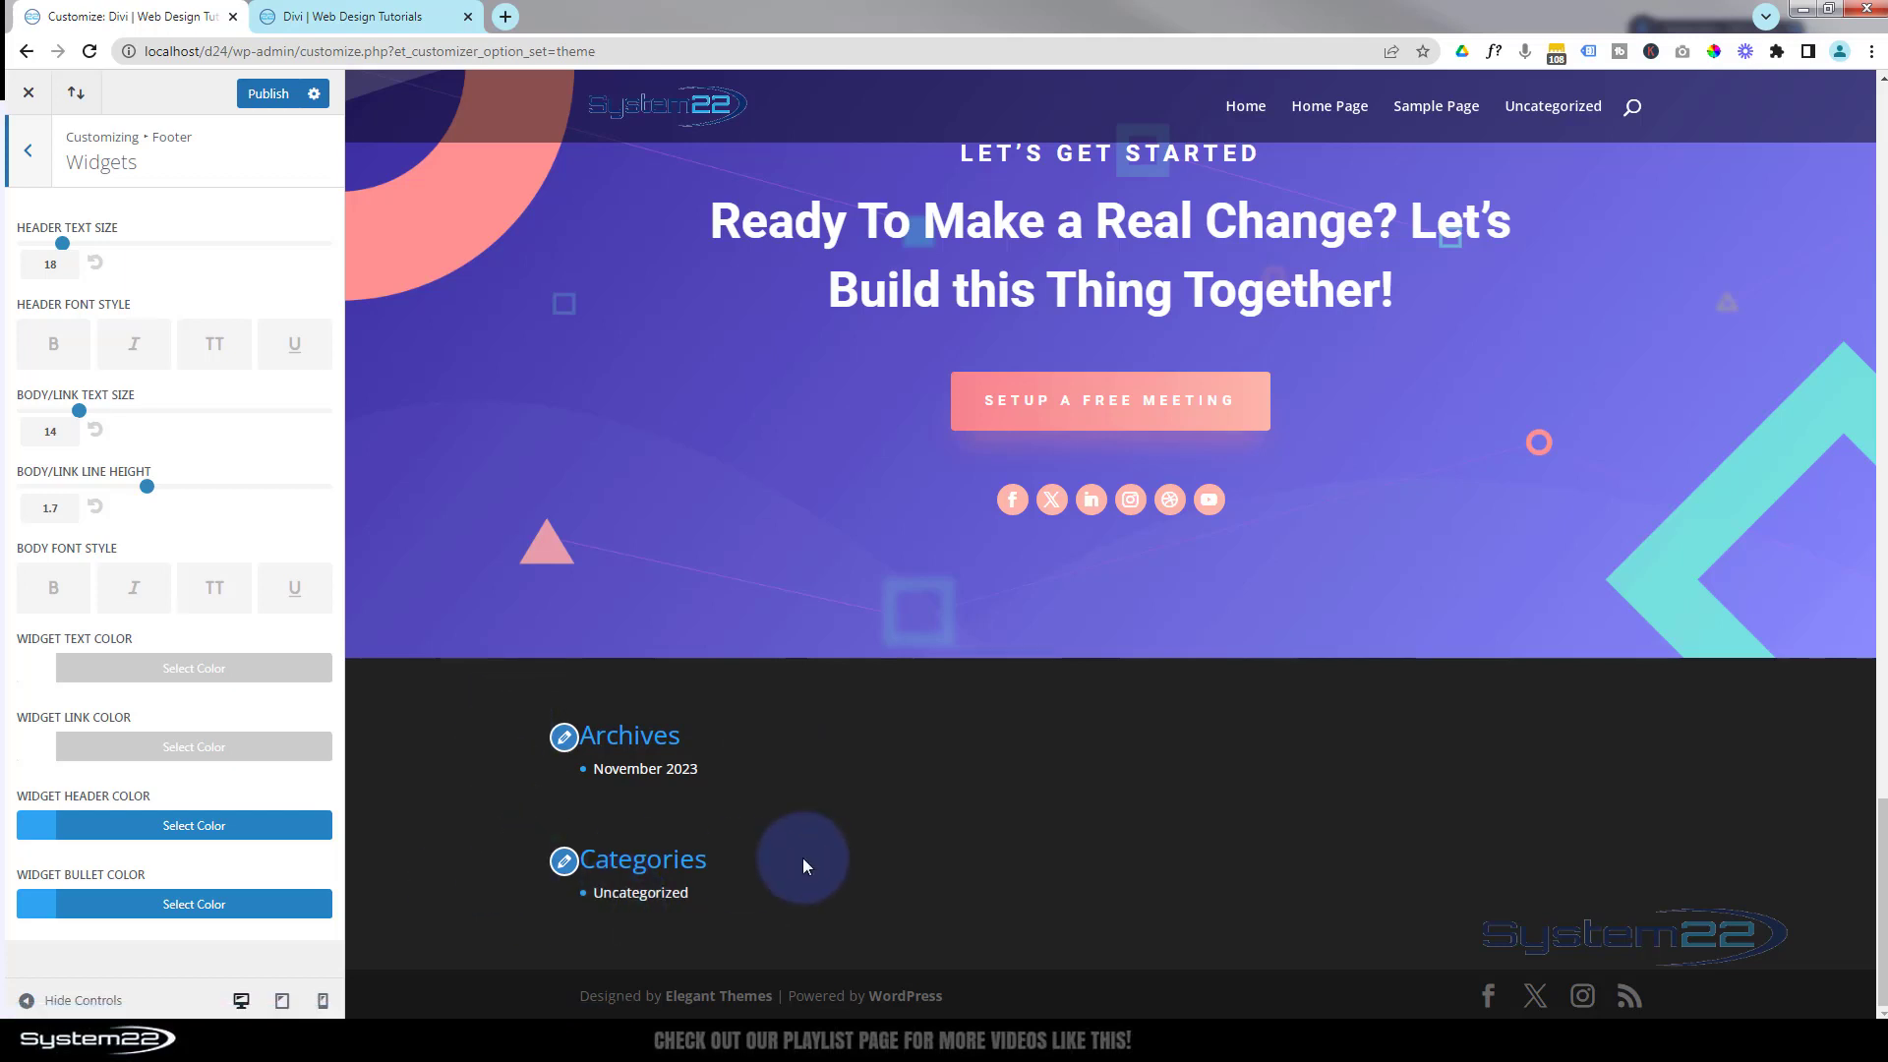
Open the WordPress dashboard in a new tab from the front end's Divi menu.
click(344, 16)
mouse_move(83, 86)
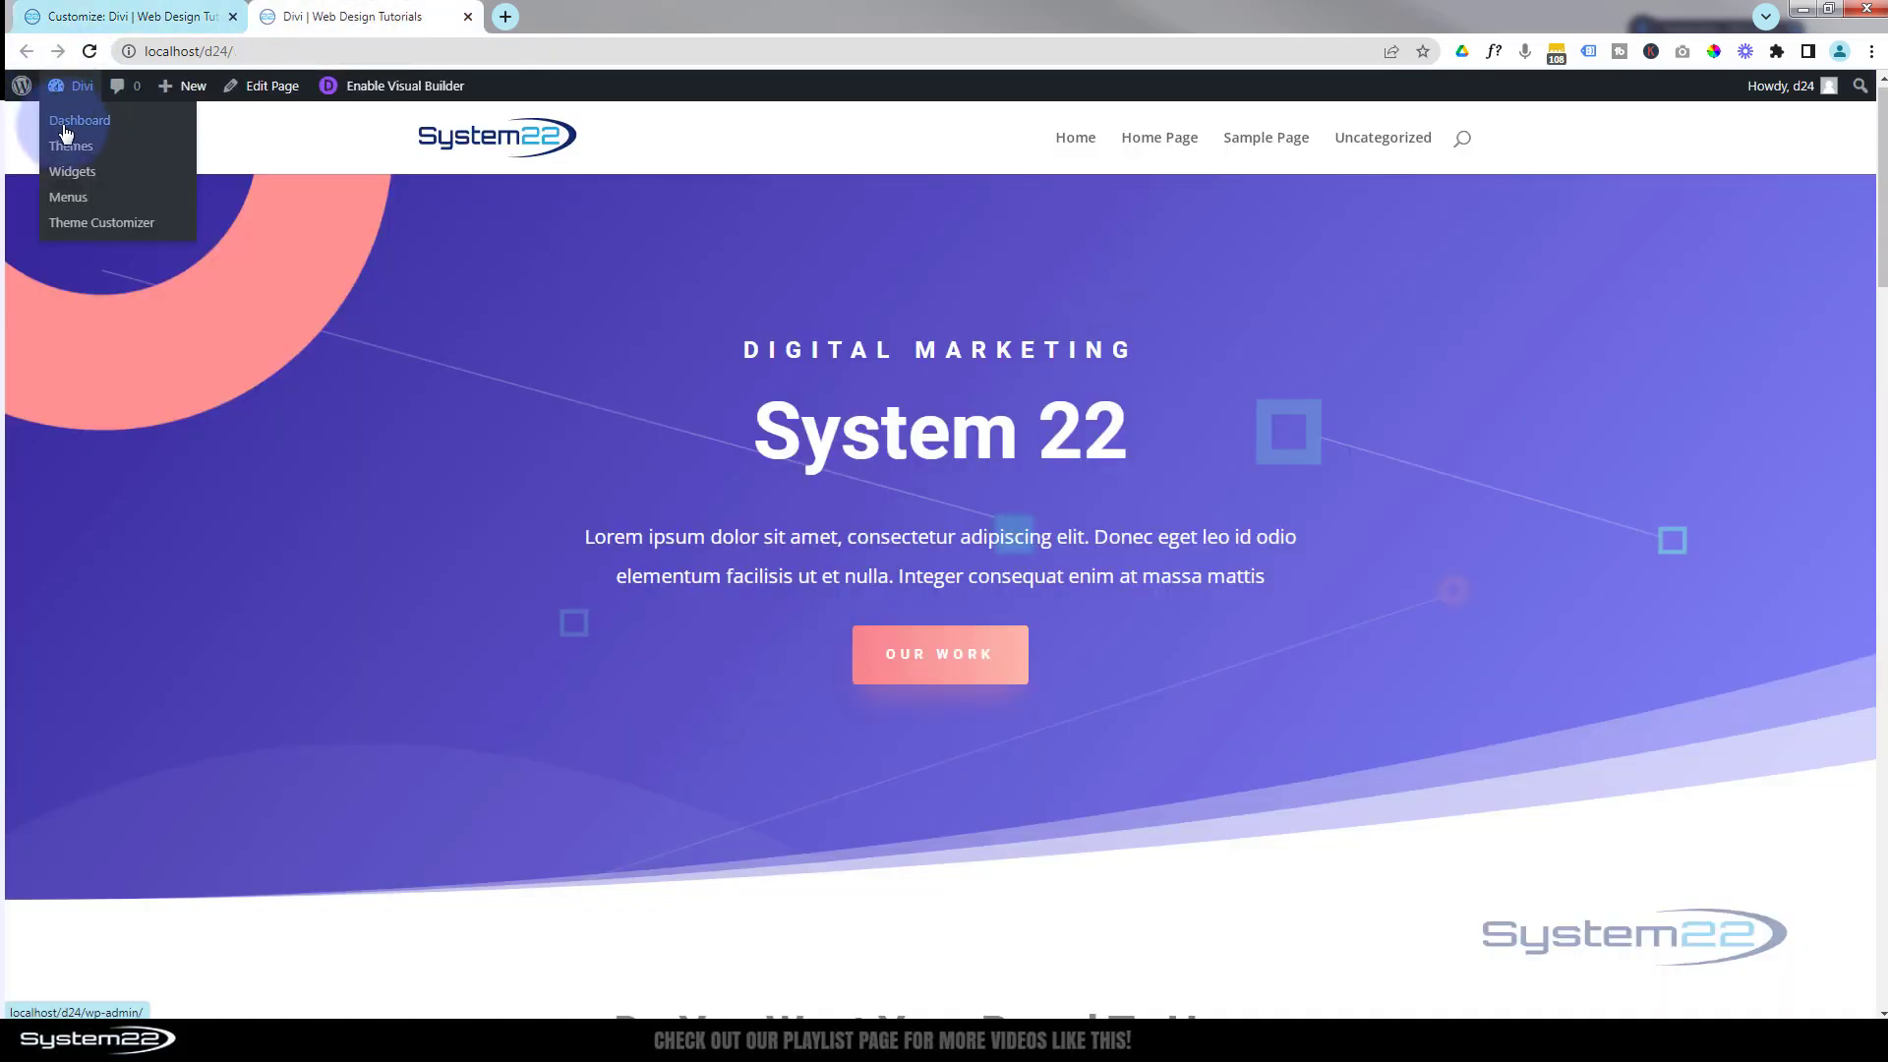
middle_click(65, 130)
click(603, 20)
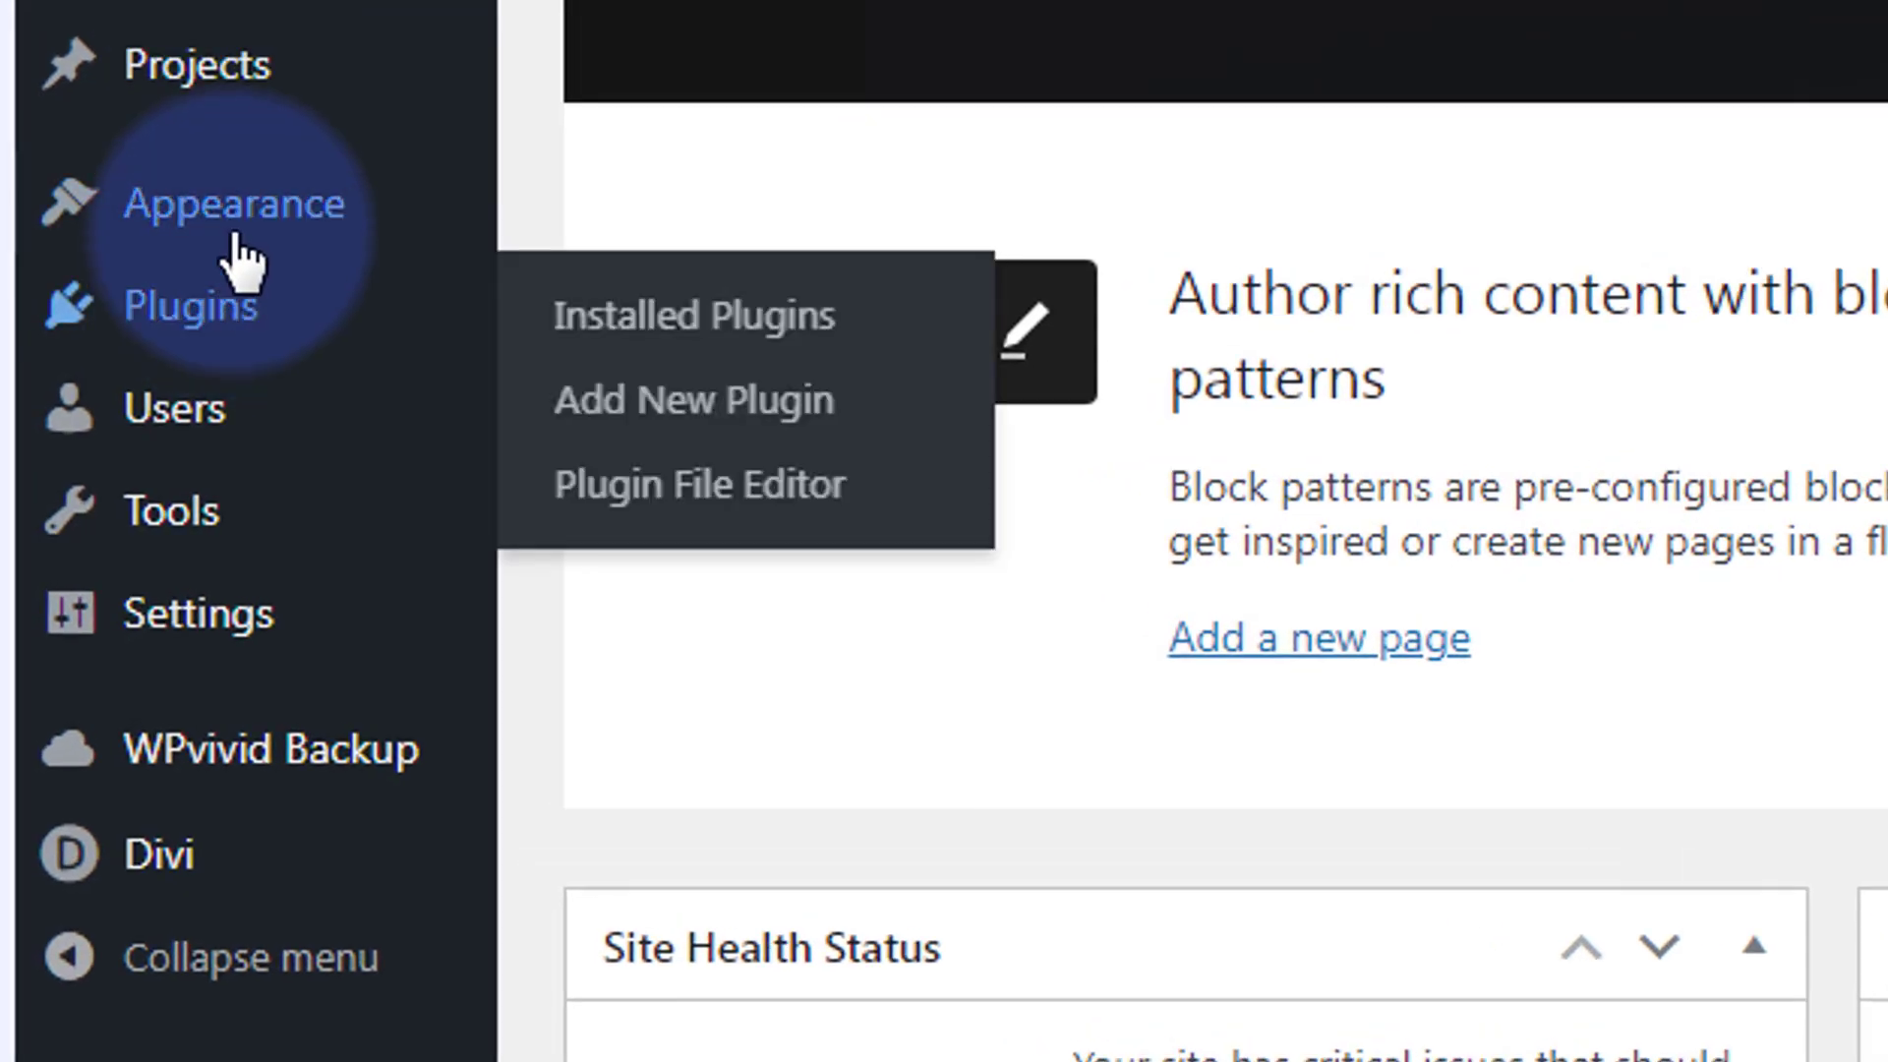
Open Appearance > Widgets and show the block inserter, then return to the Customizer.
mouse_move(76, 439)
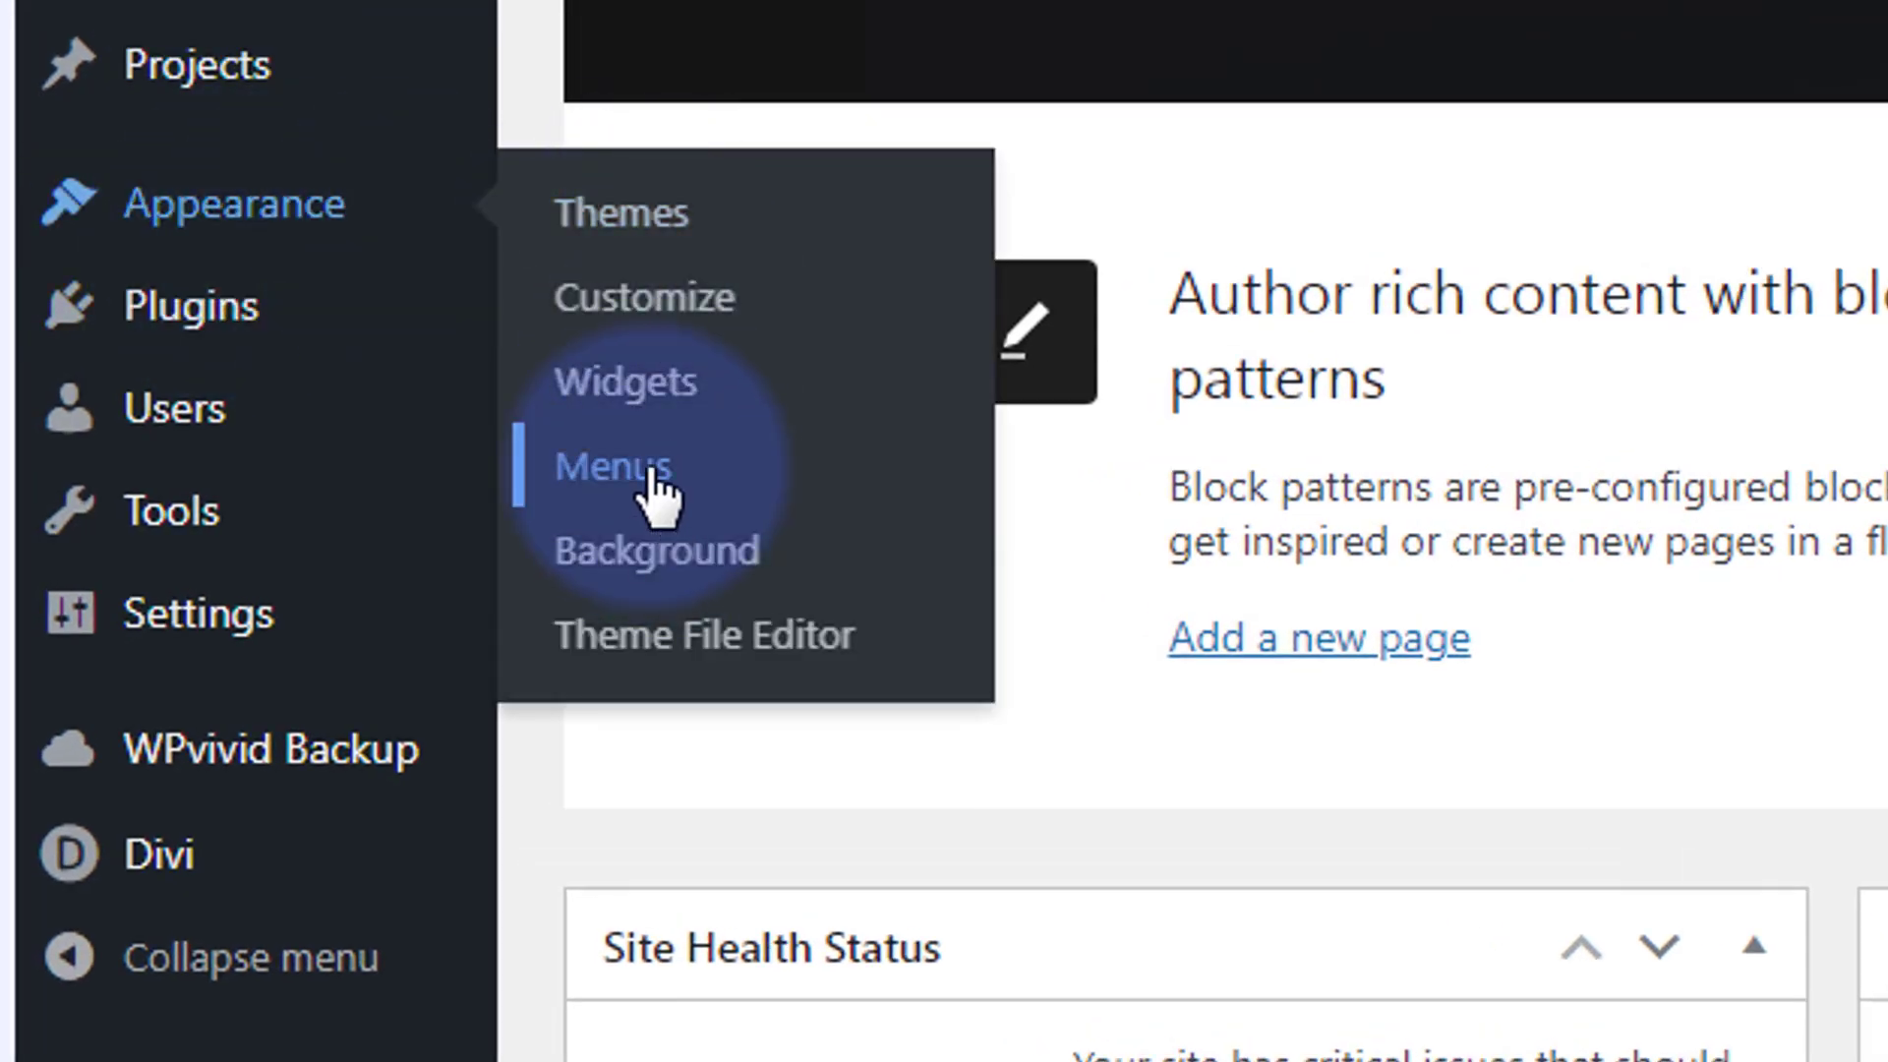
click(612, 407)
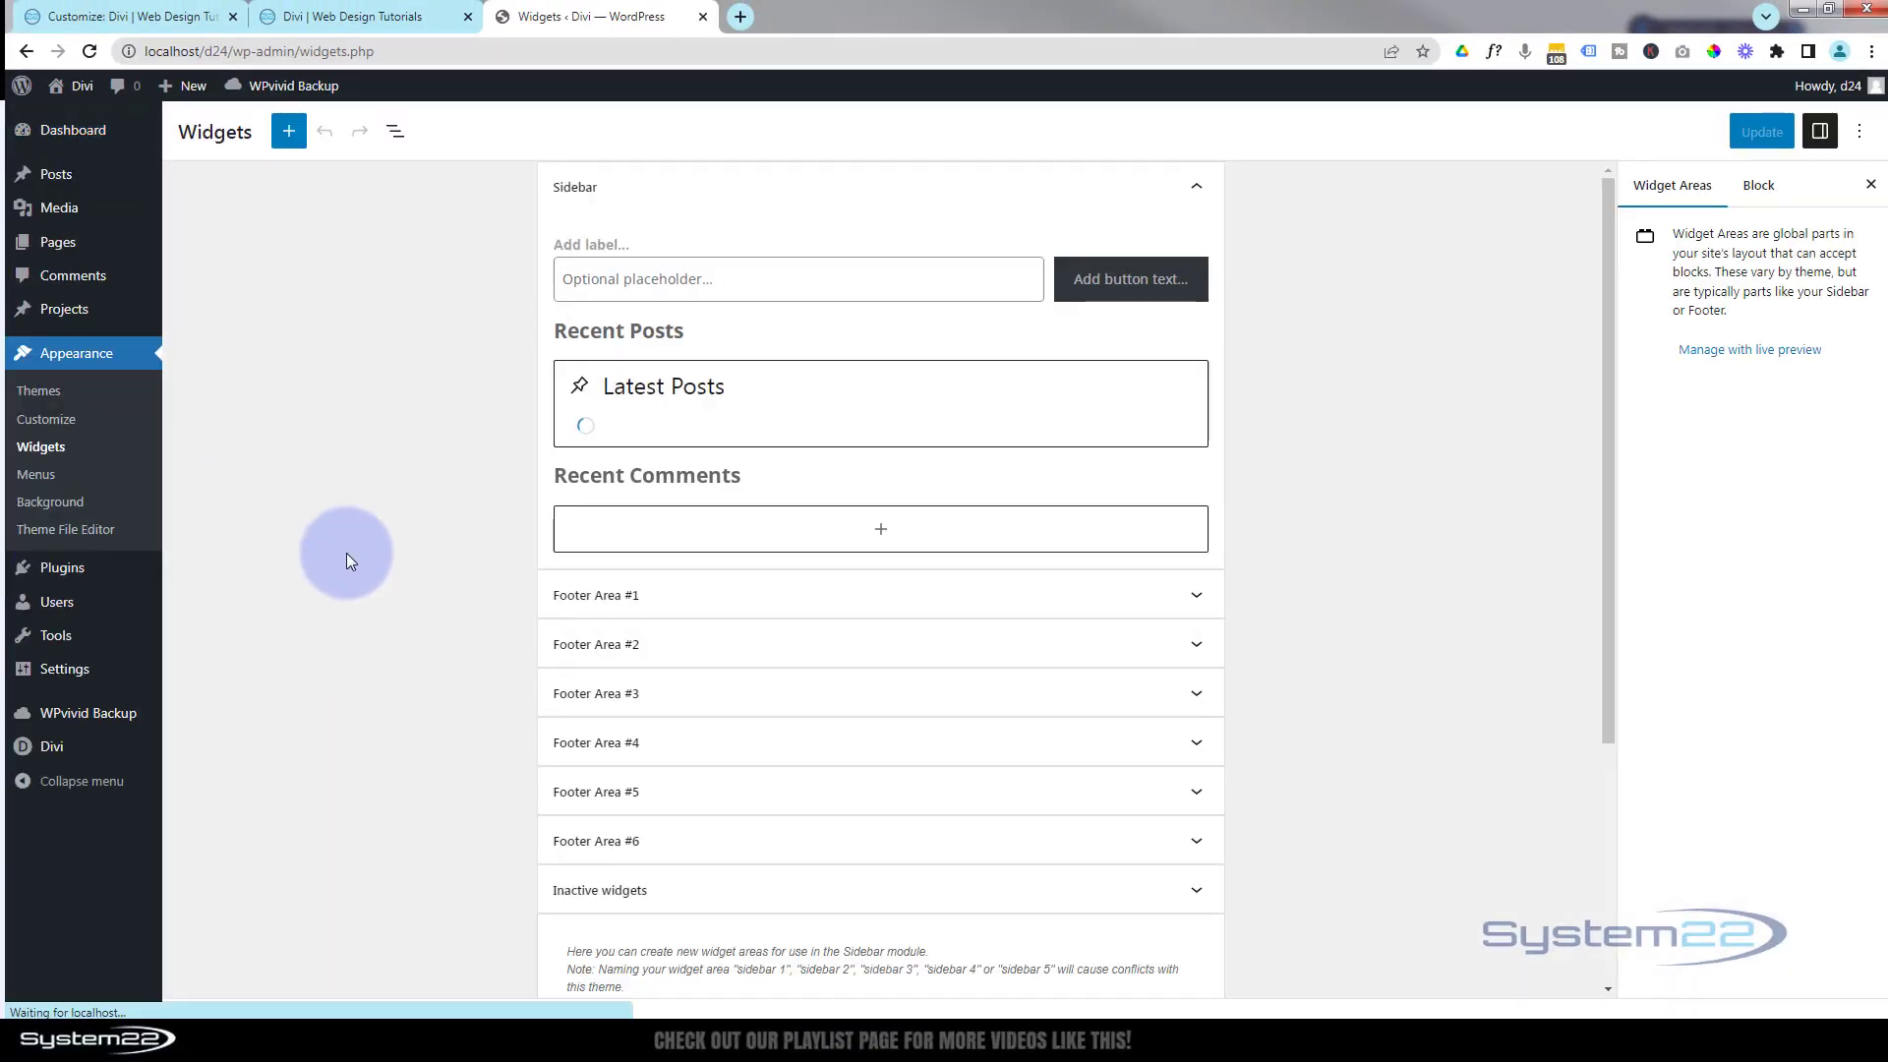
scroll(357, 552, down, 2)
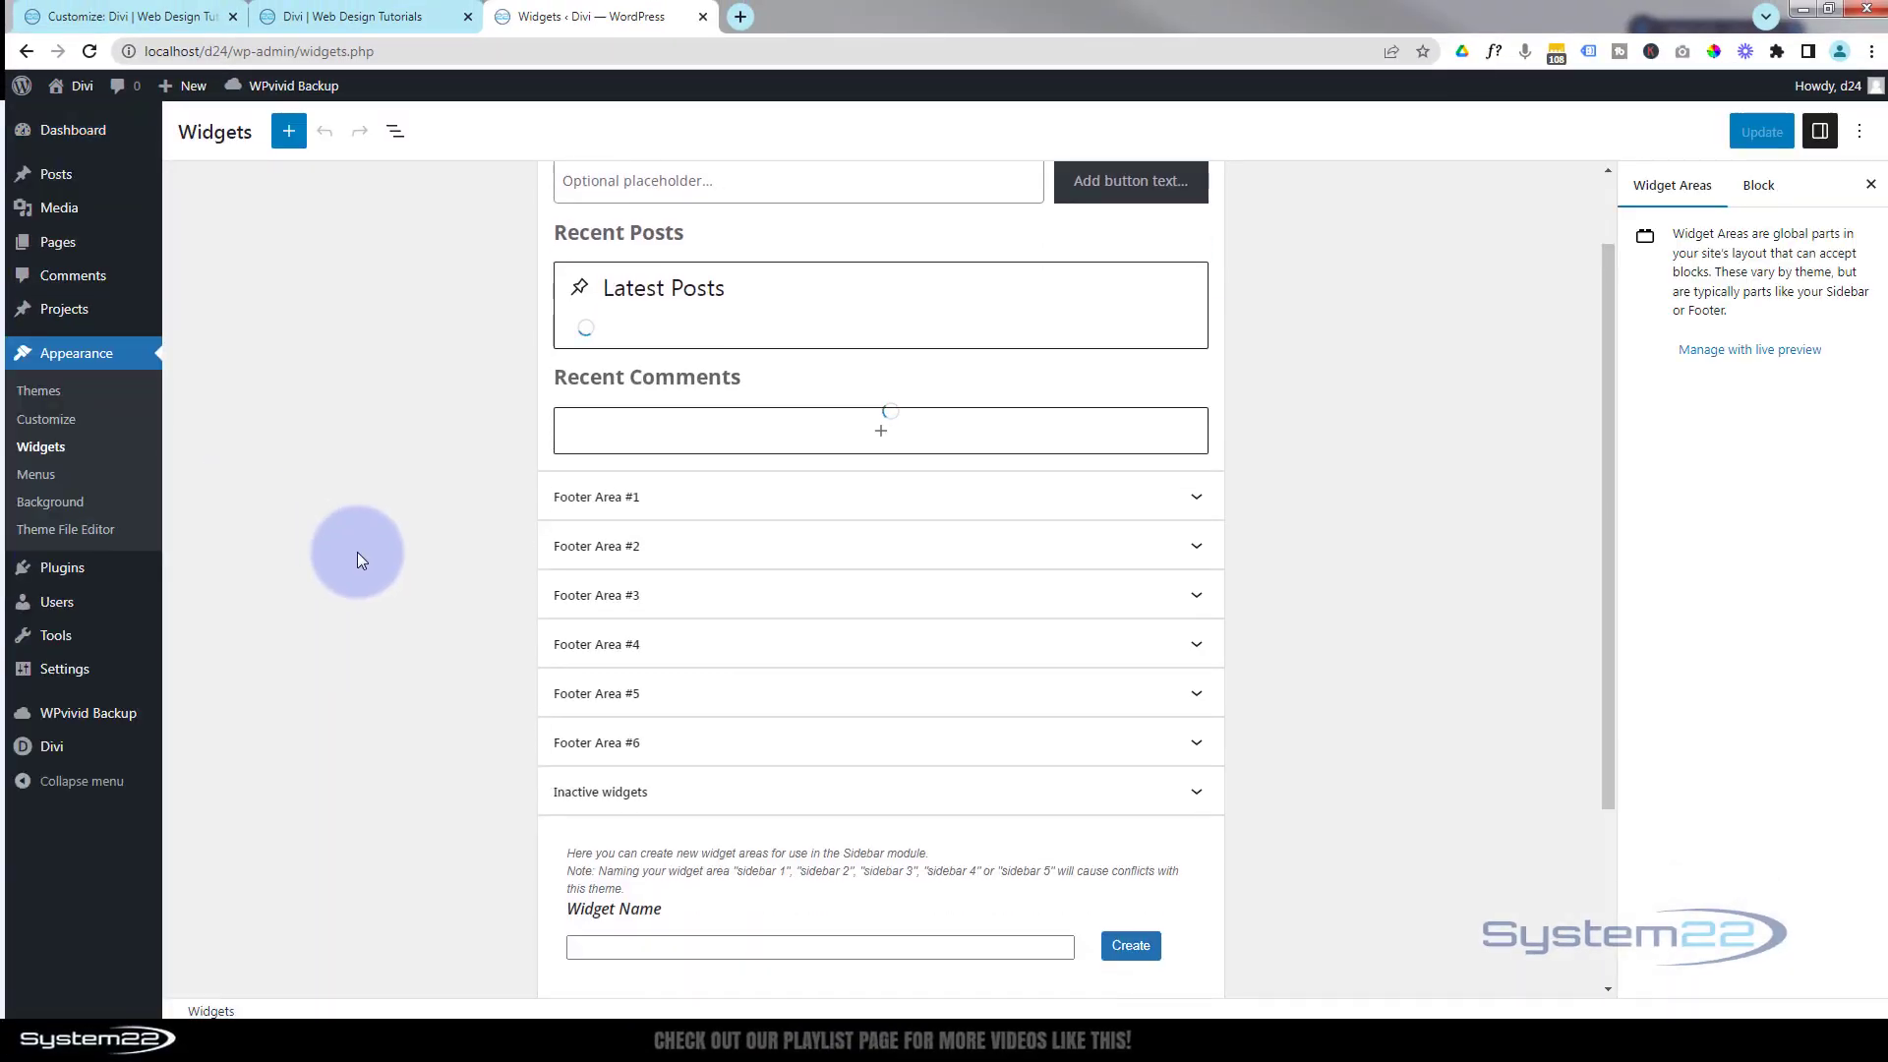
click(288, 134)
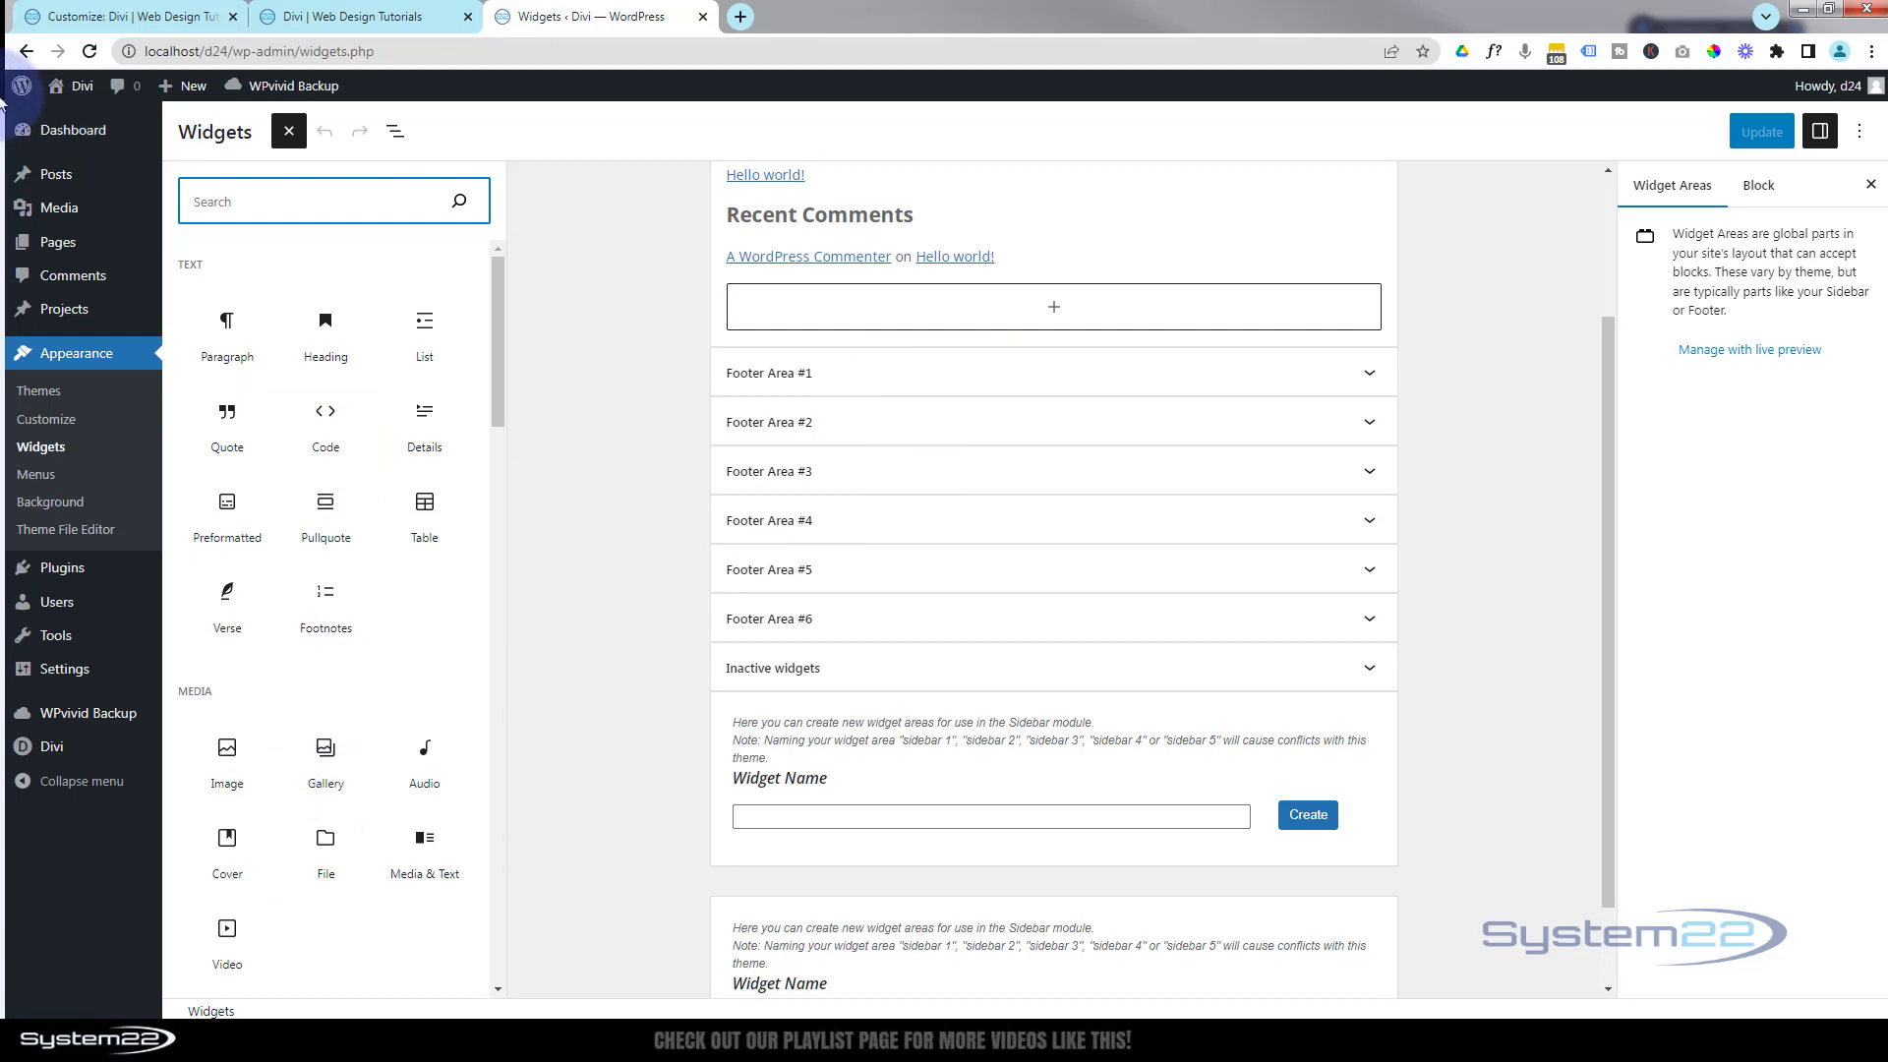
click(118, 16)
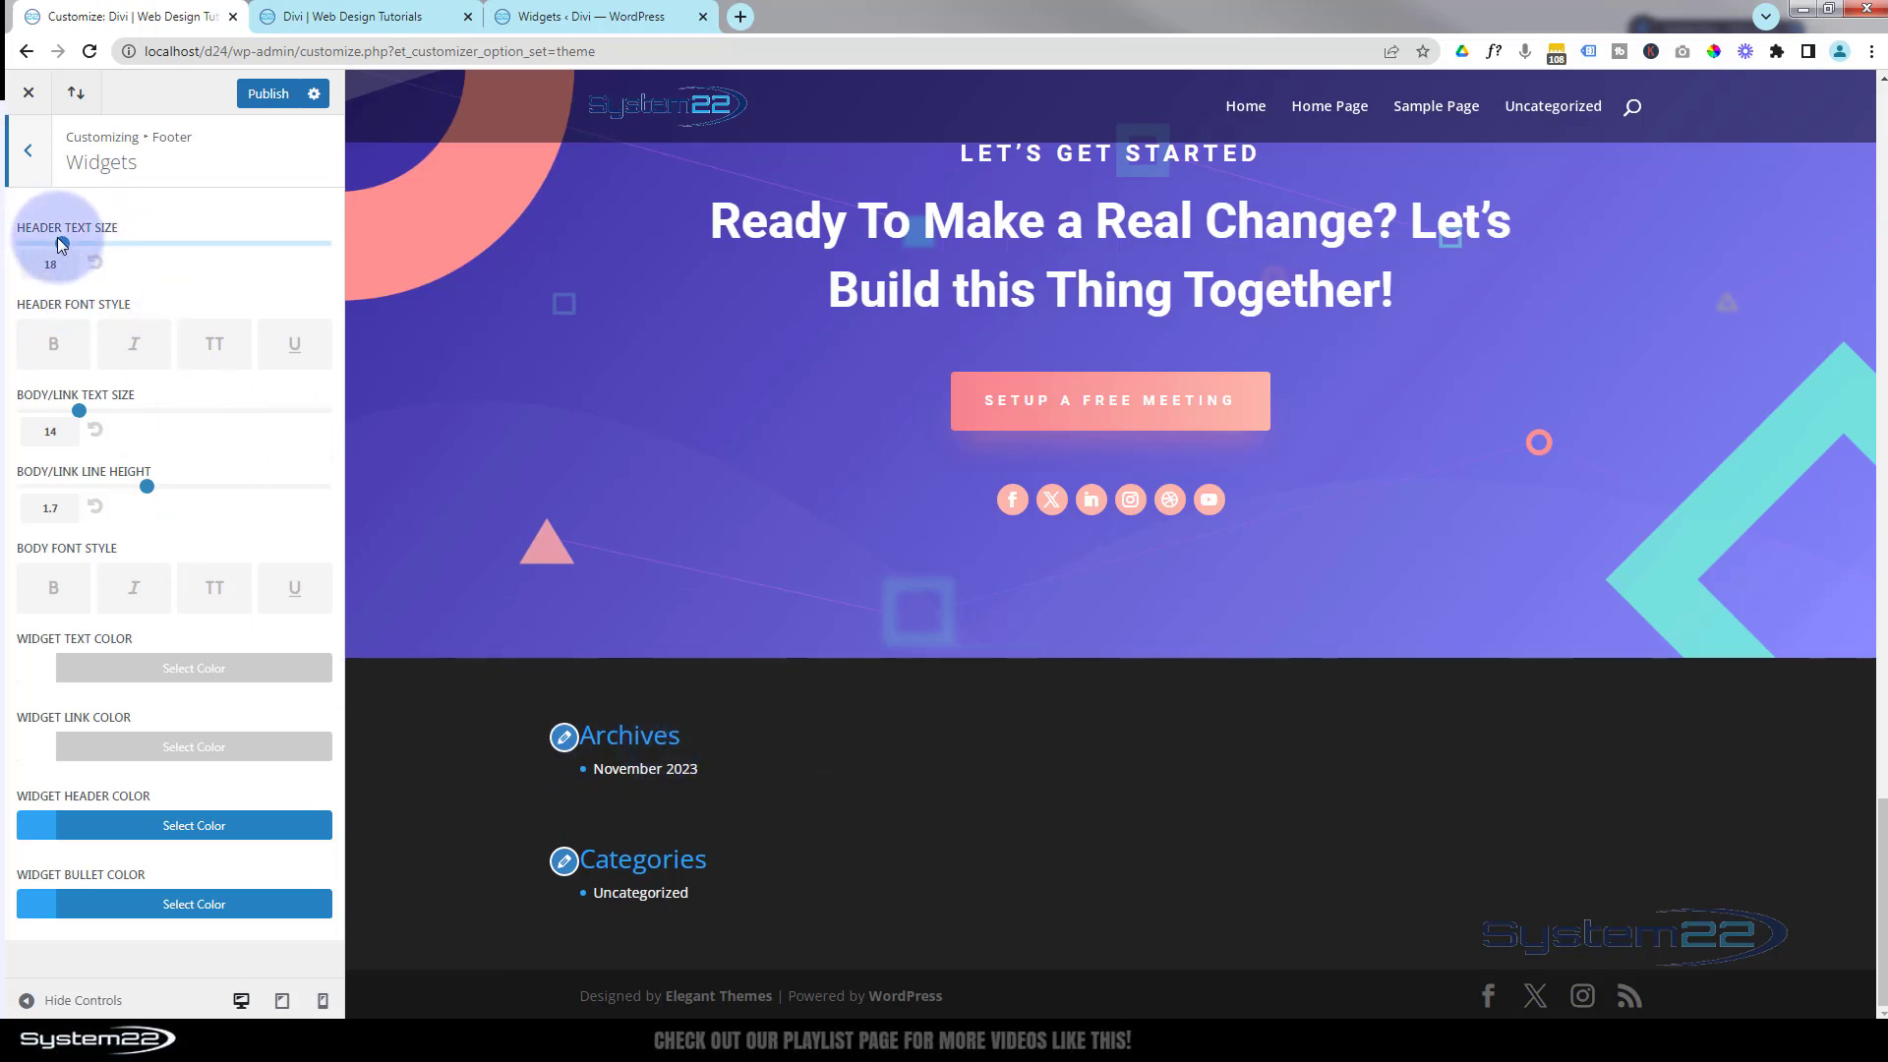
click(53, 343)
click(134, 344)
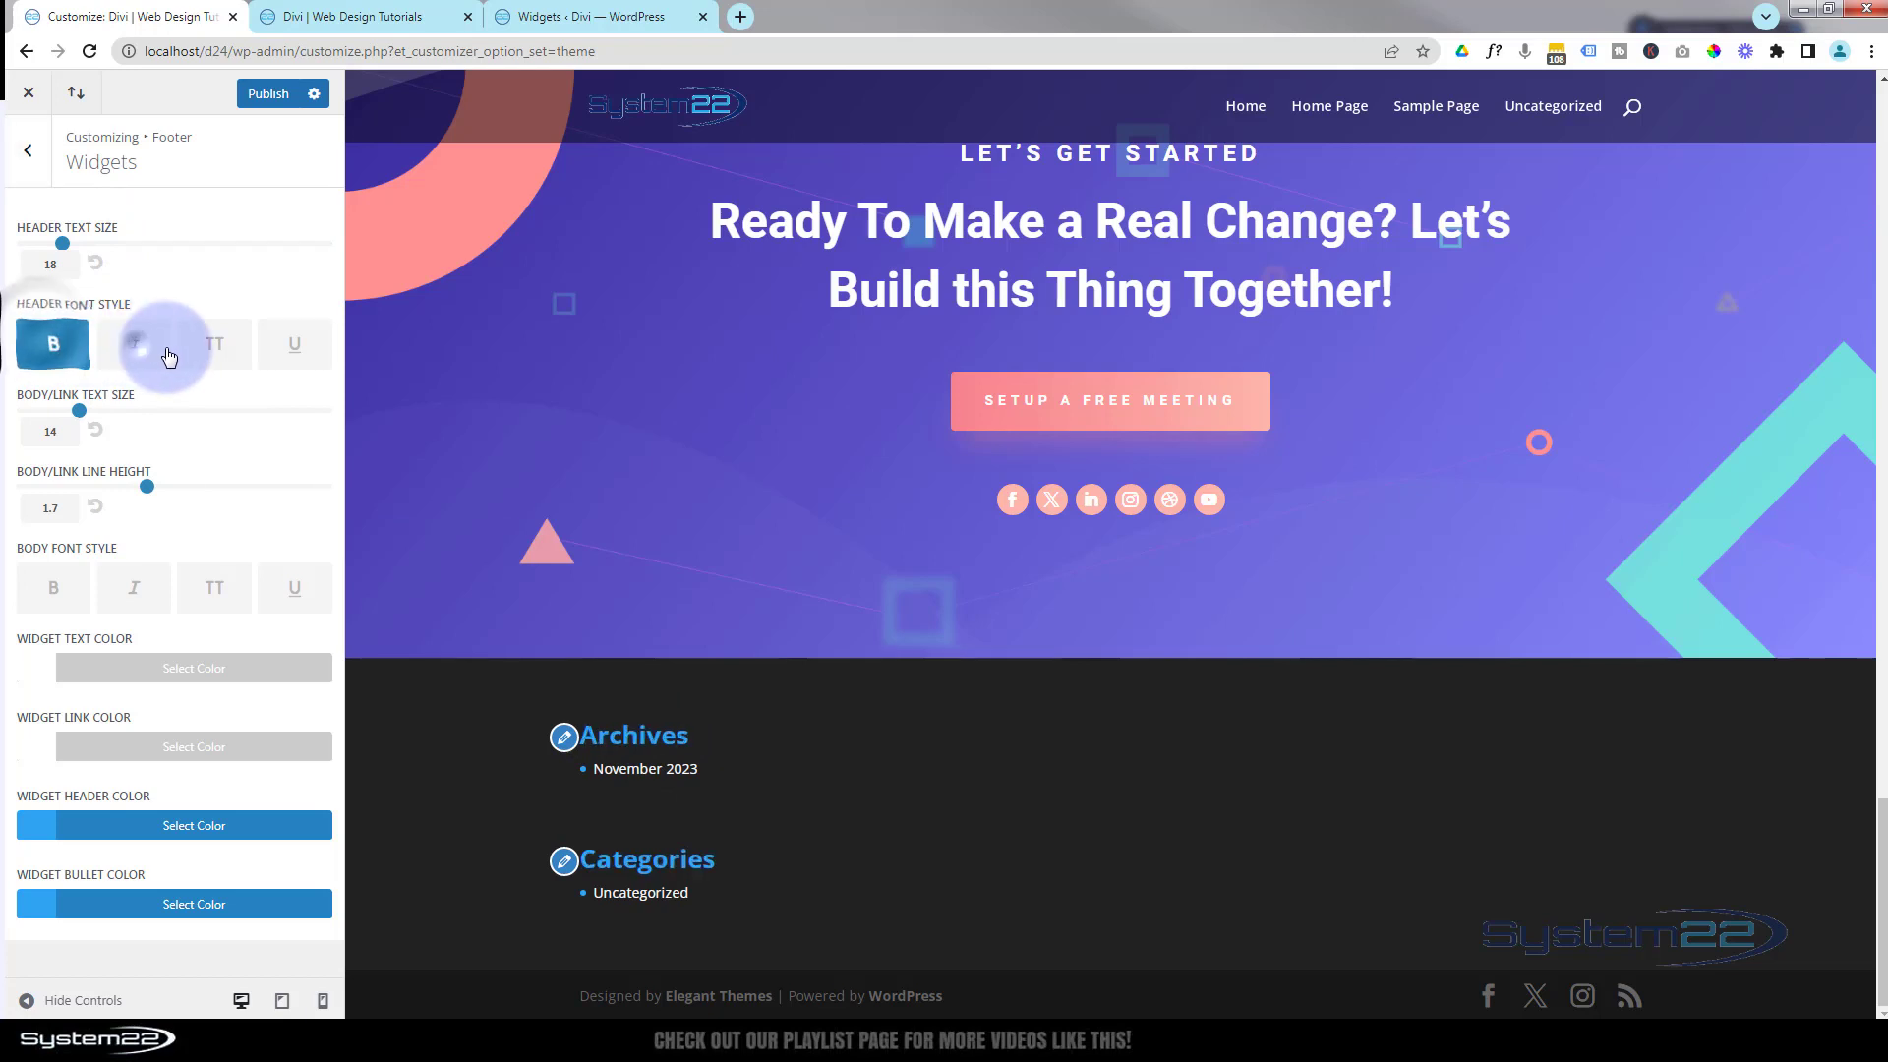
click(215, 356)
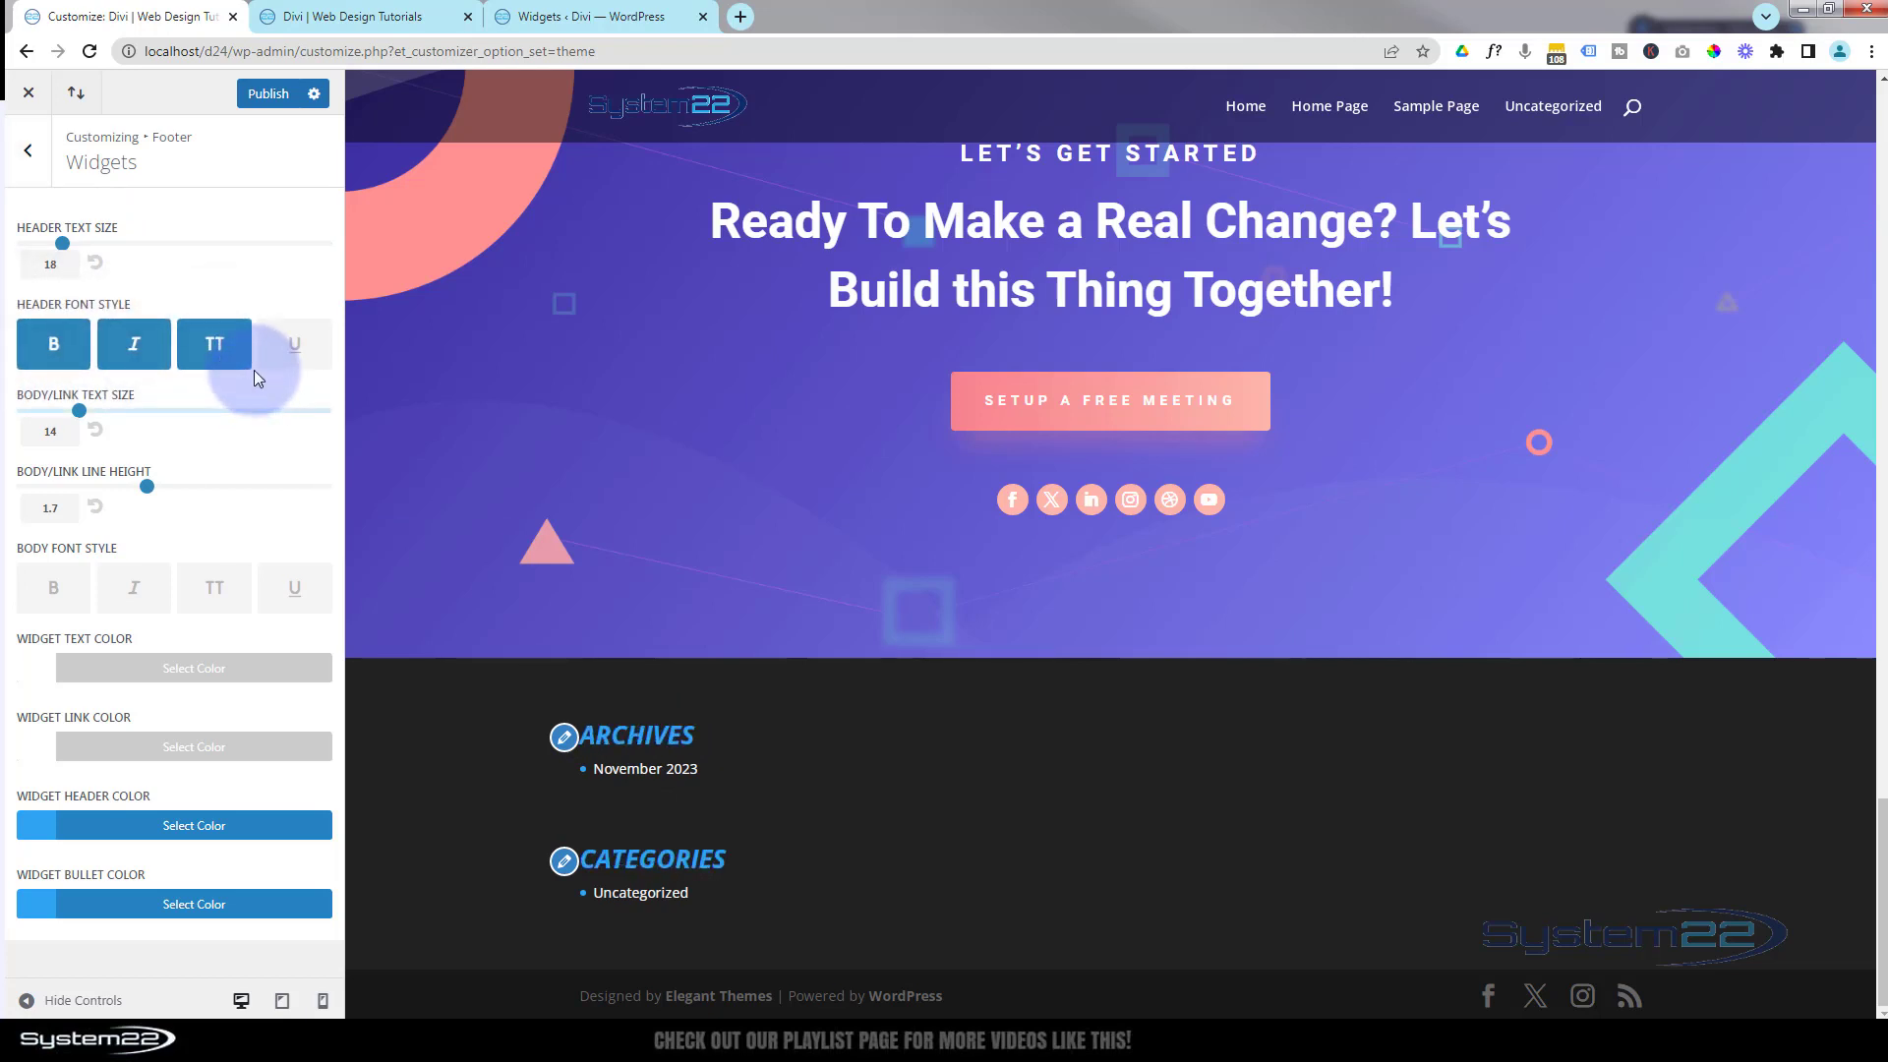
click(289, 346)
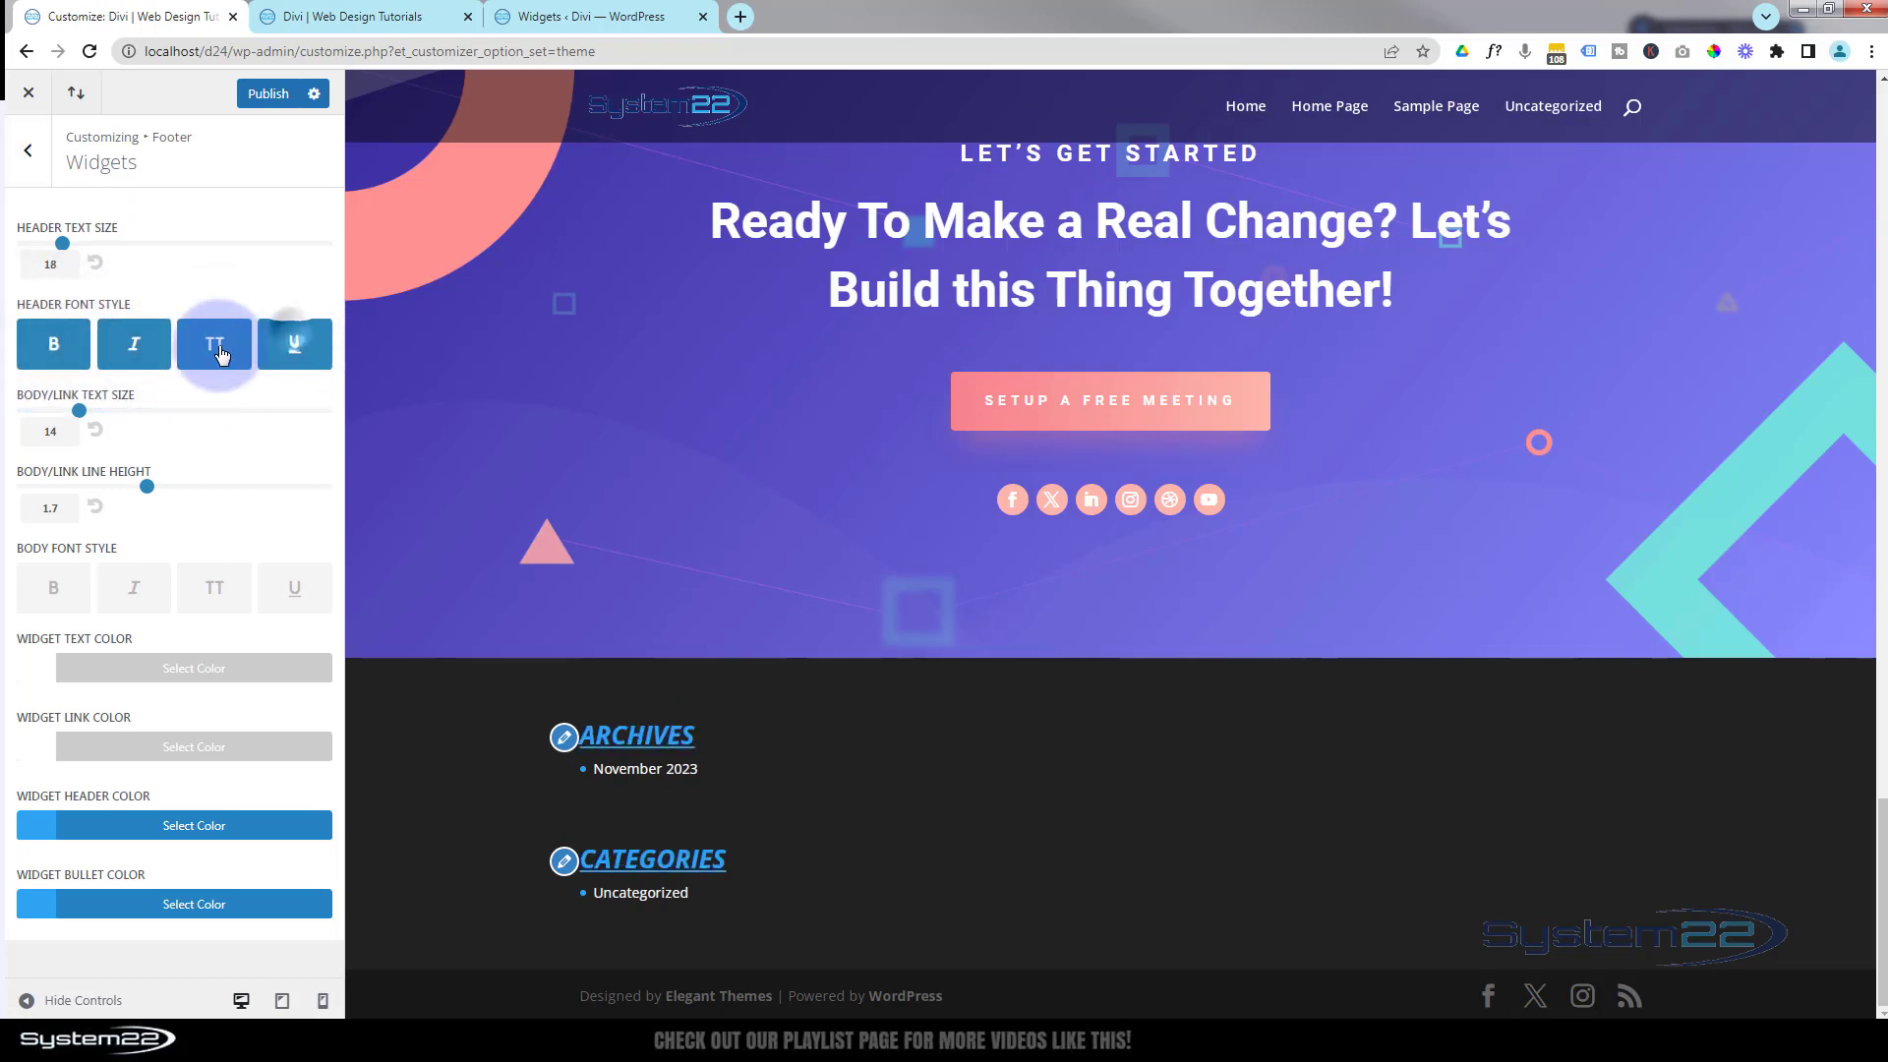
click(134, 345)
click(55, 344)
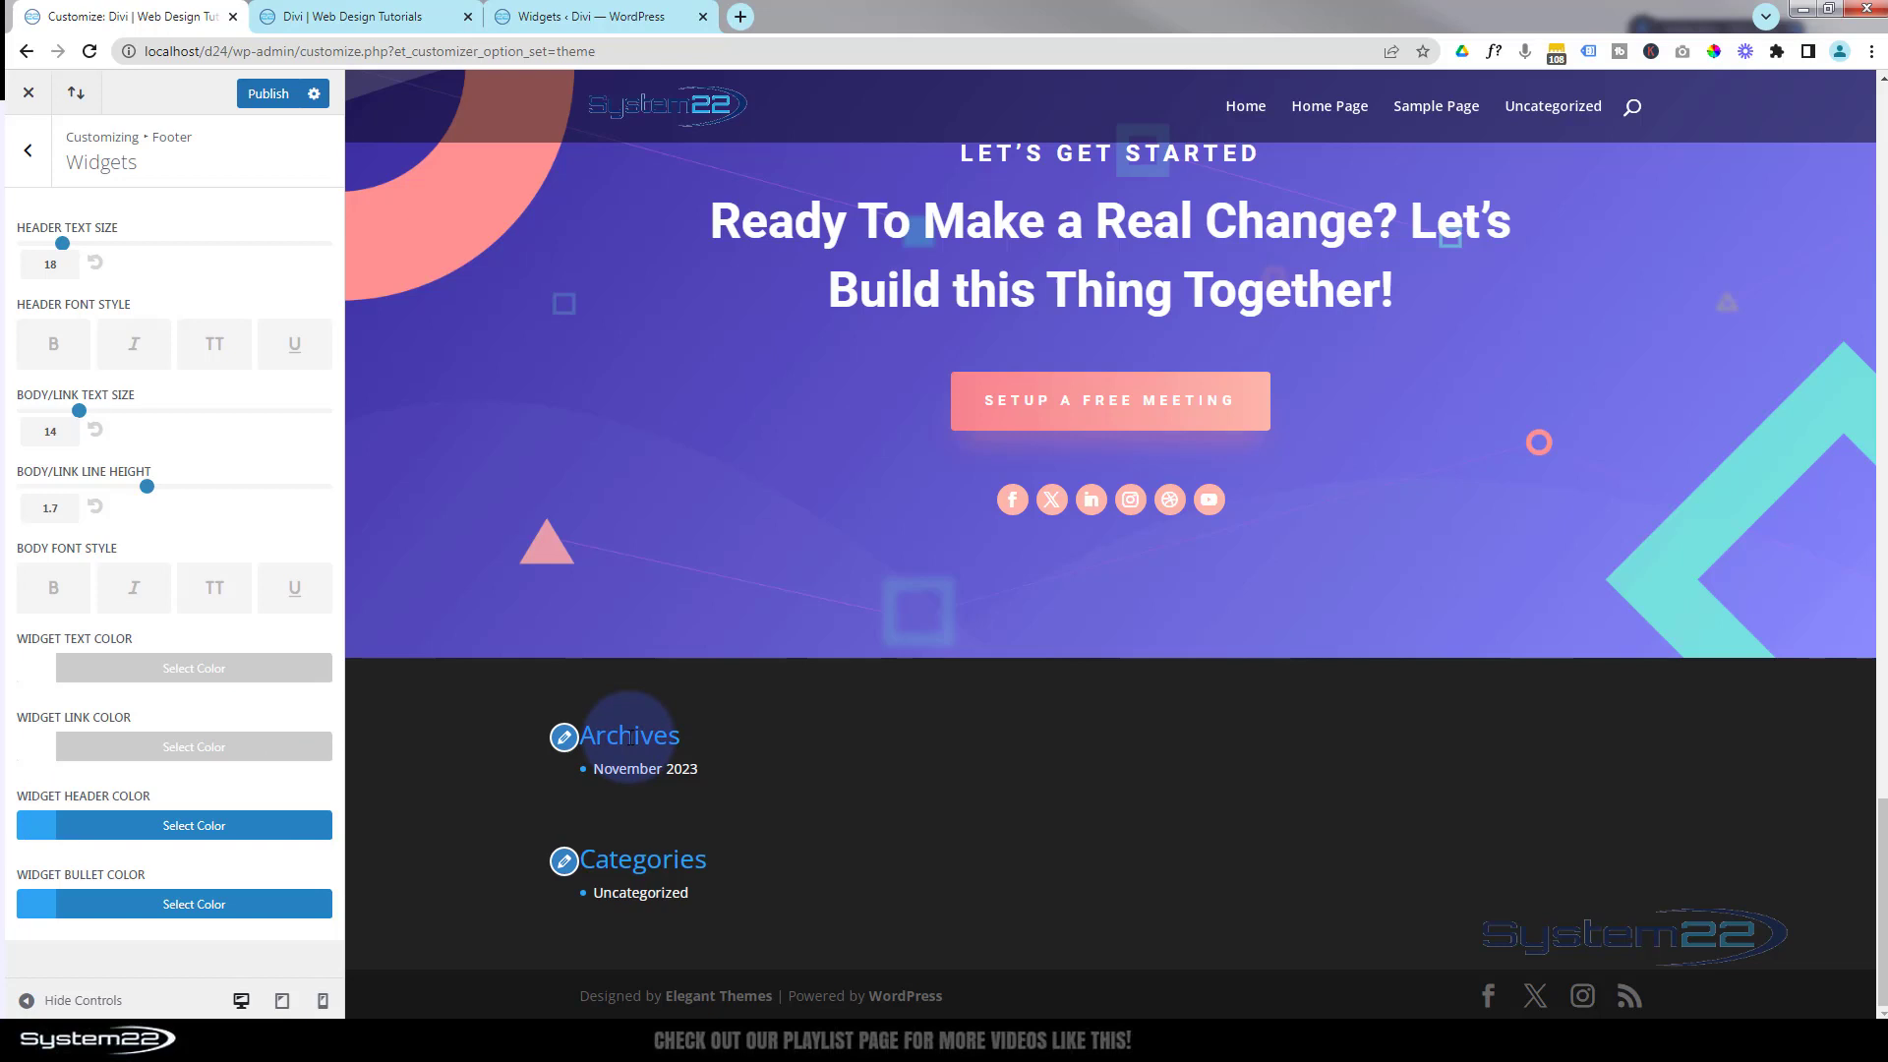
Make the footer widget headings purple #8300e9.
click(173, 829)
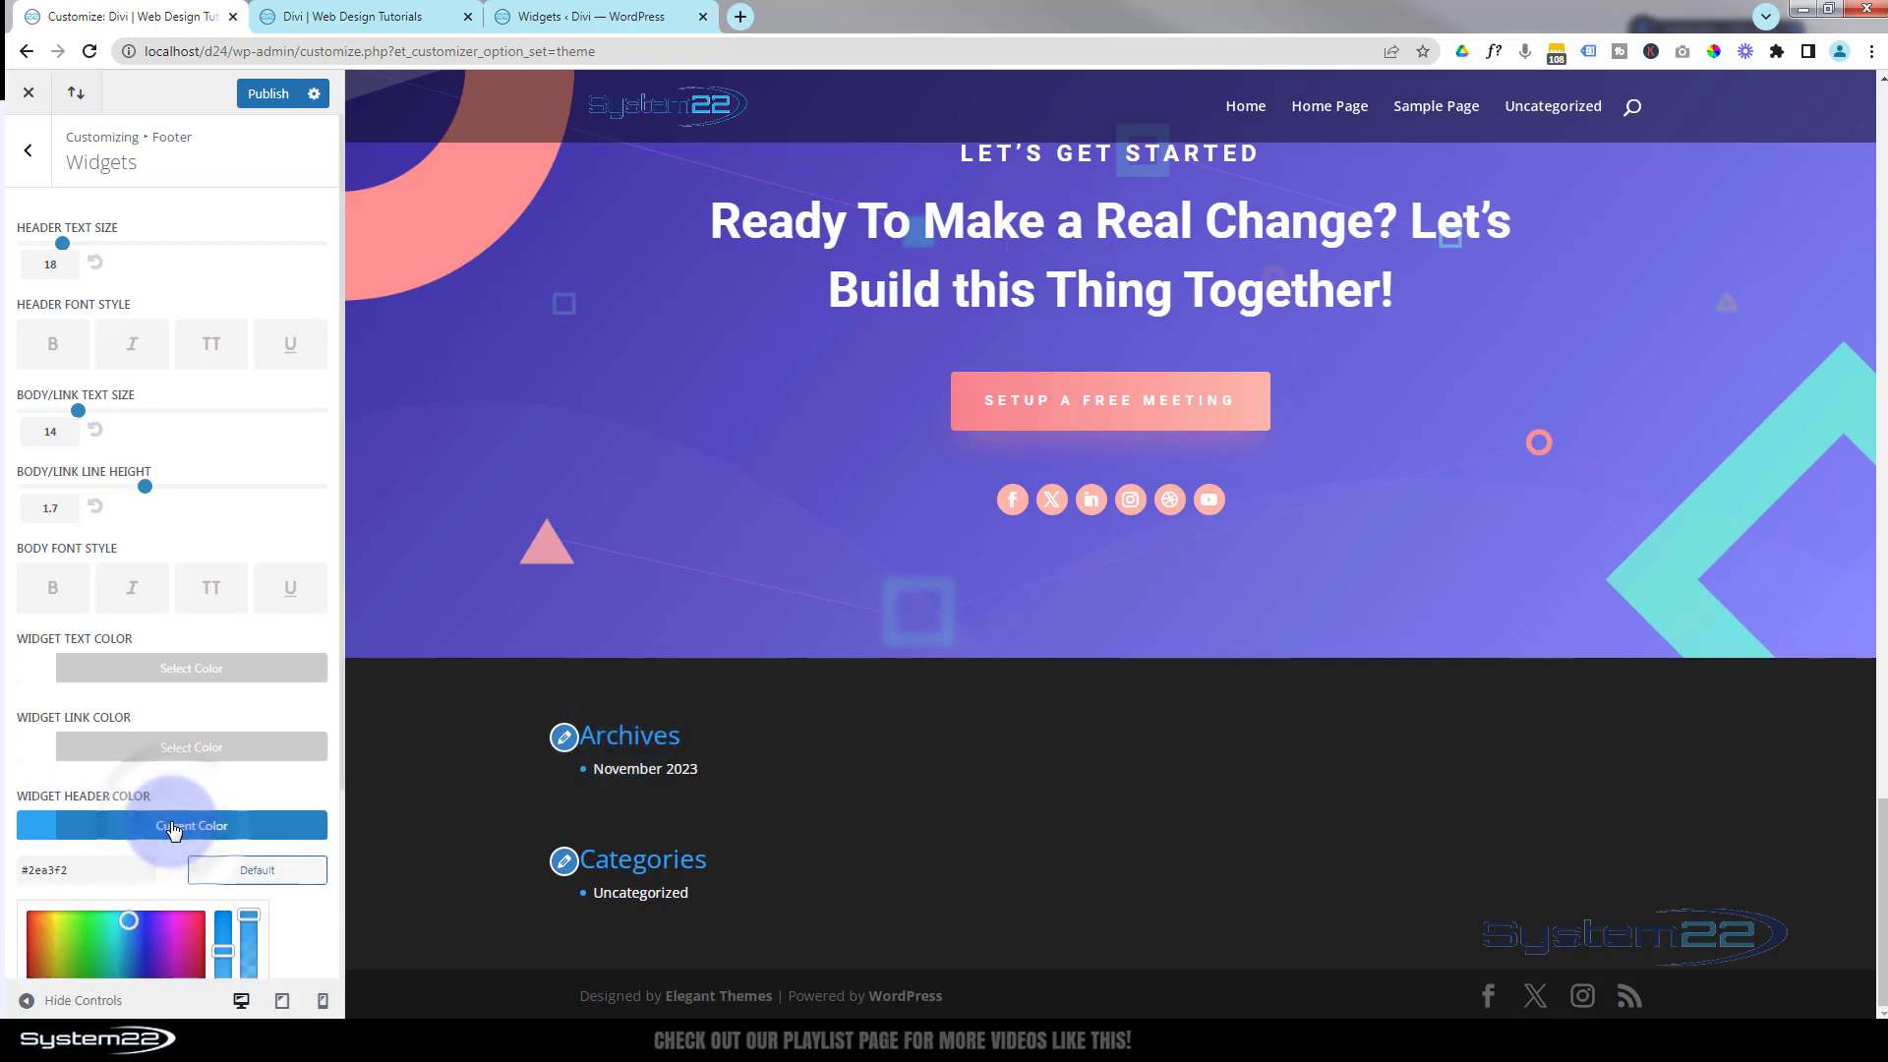
scroll(175, 836, down, 2)
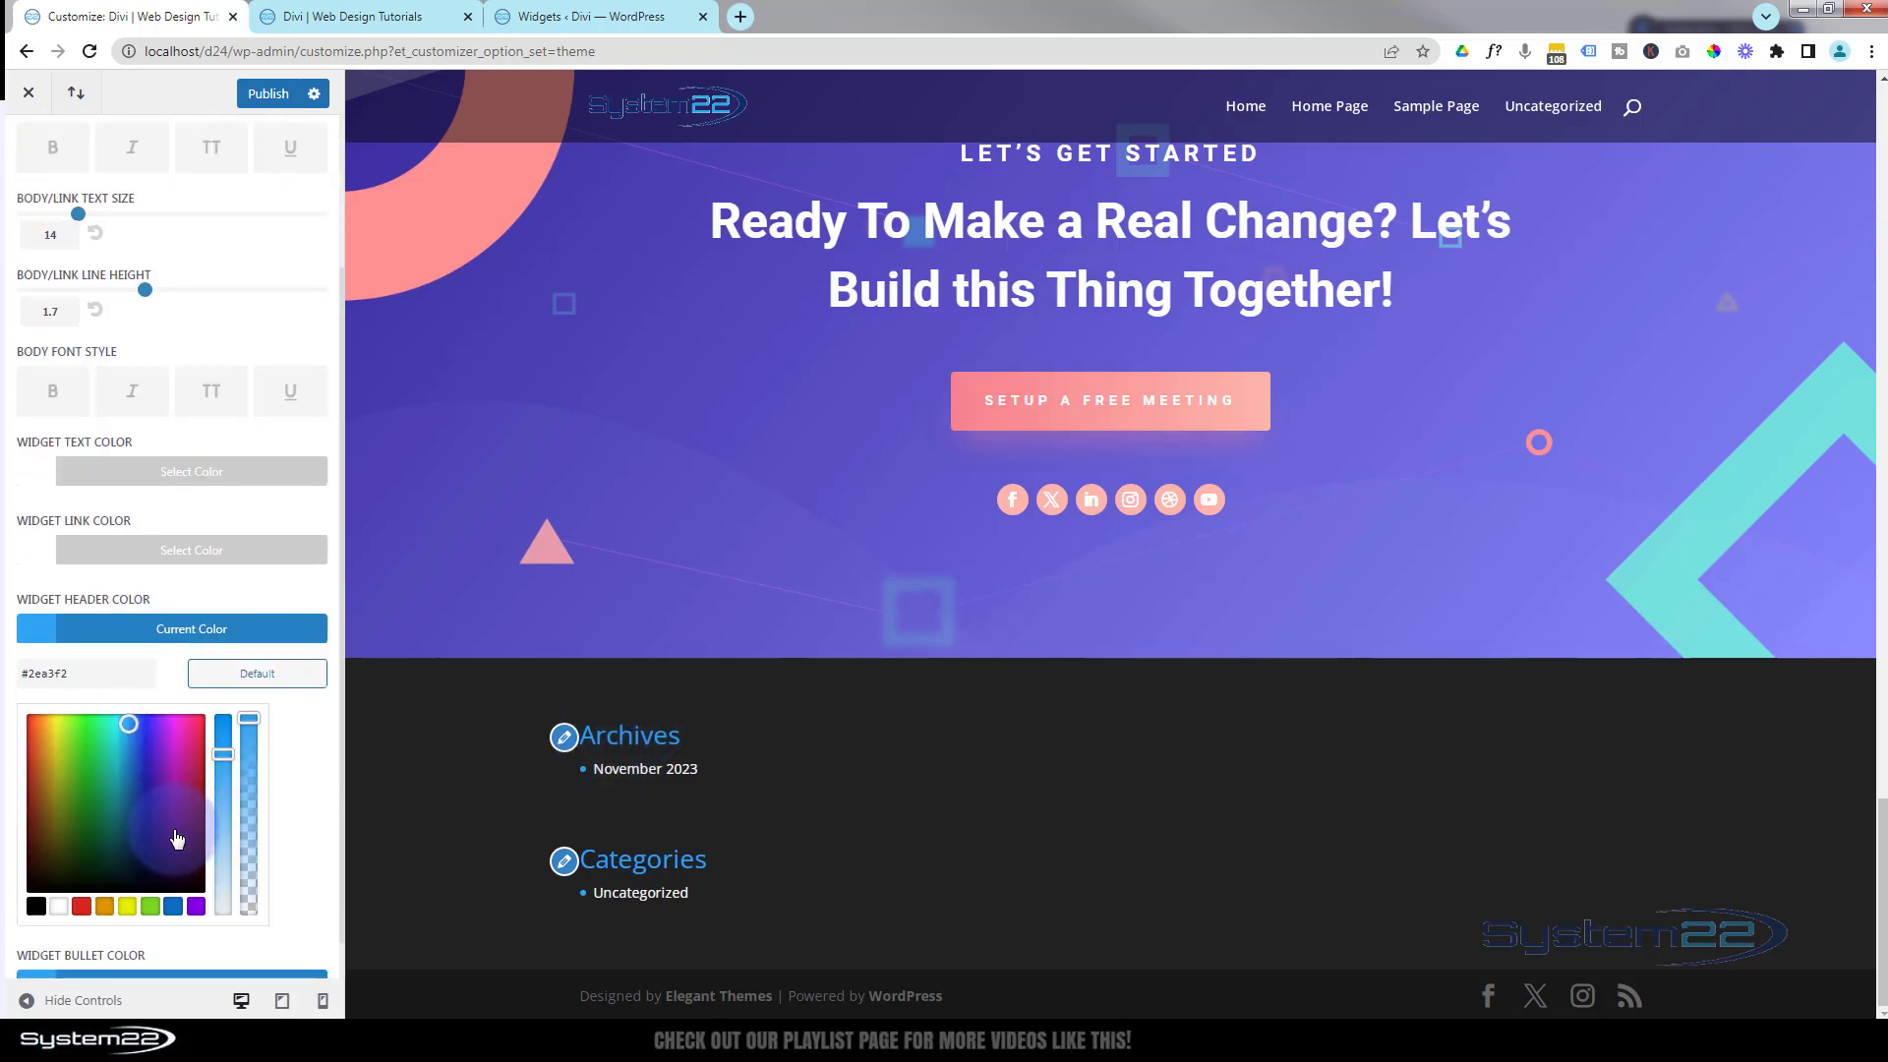
click(196, 906)
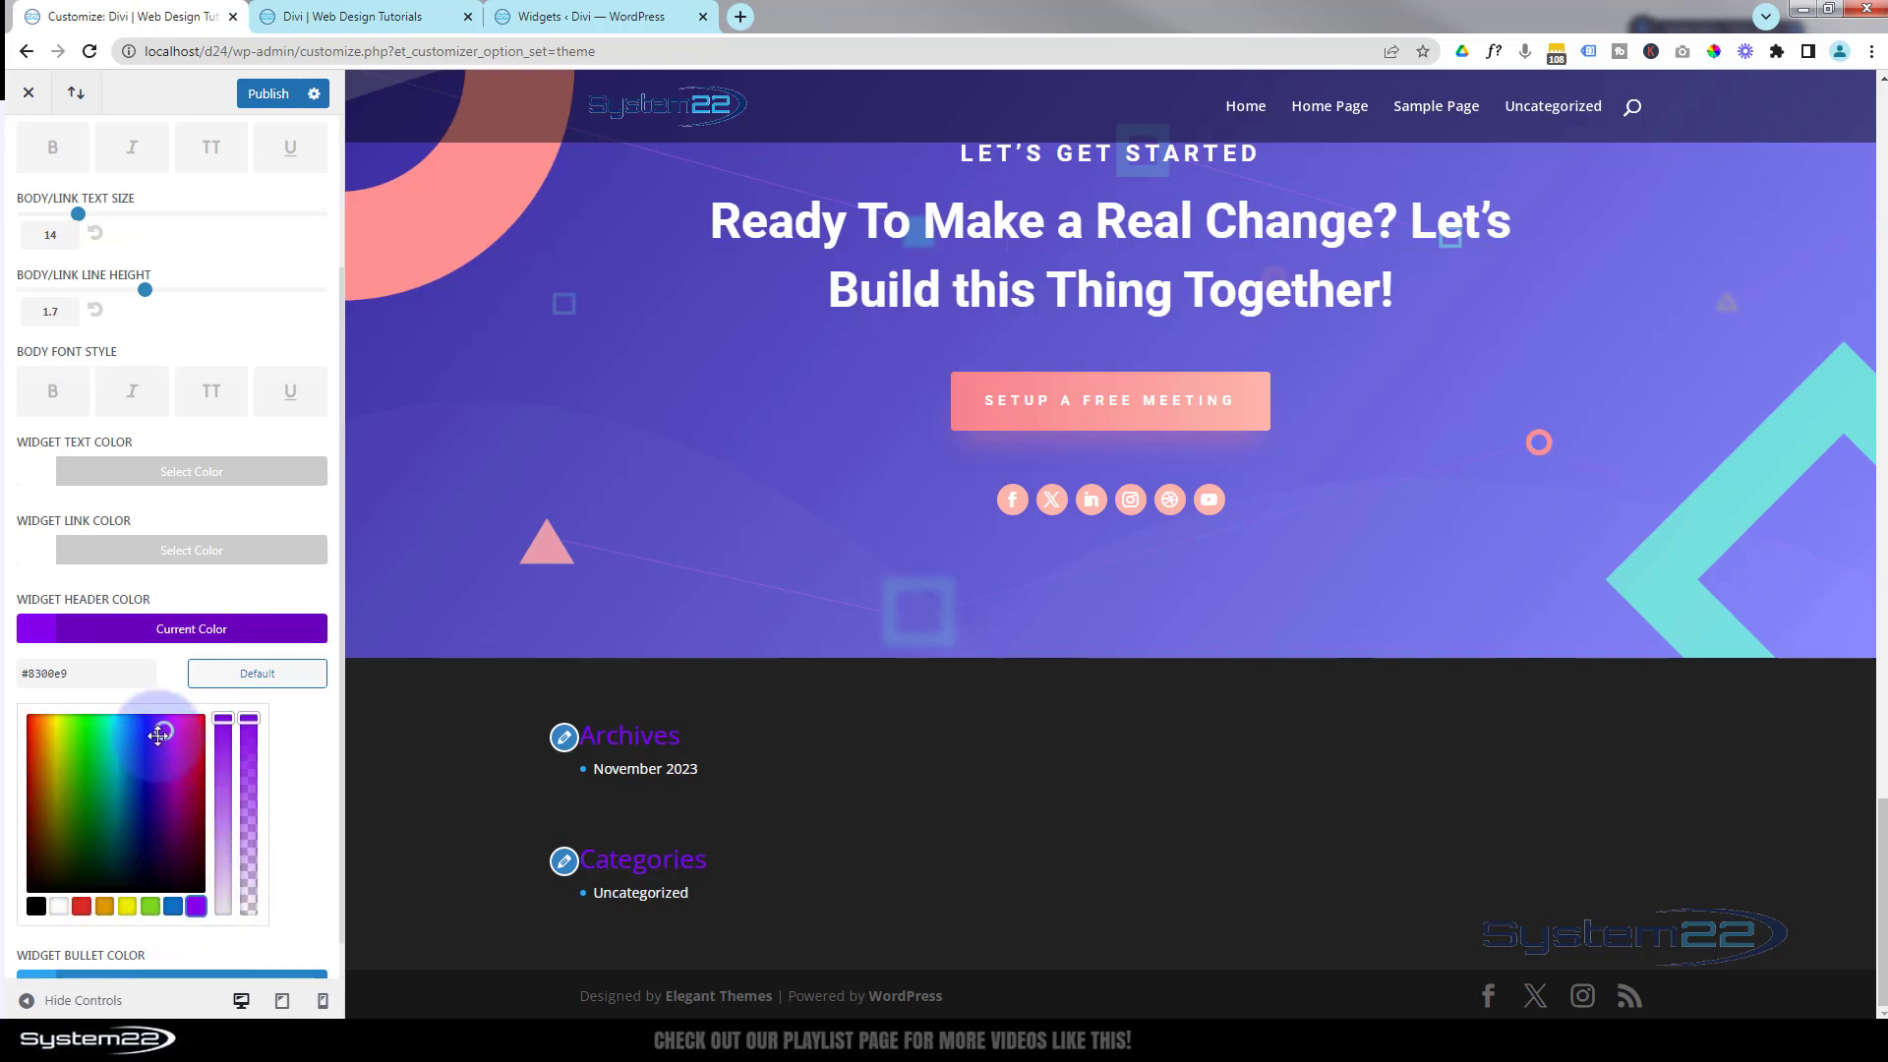
mouse_move(128, 733)
mouse_down()
mouse_move(70, 816)
mouse_move(147, 836)
mouse_move(187, 777)
mouse_move(171, 754)
mouse_up()
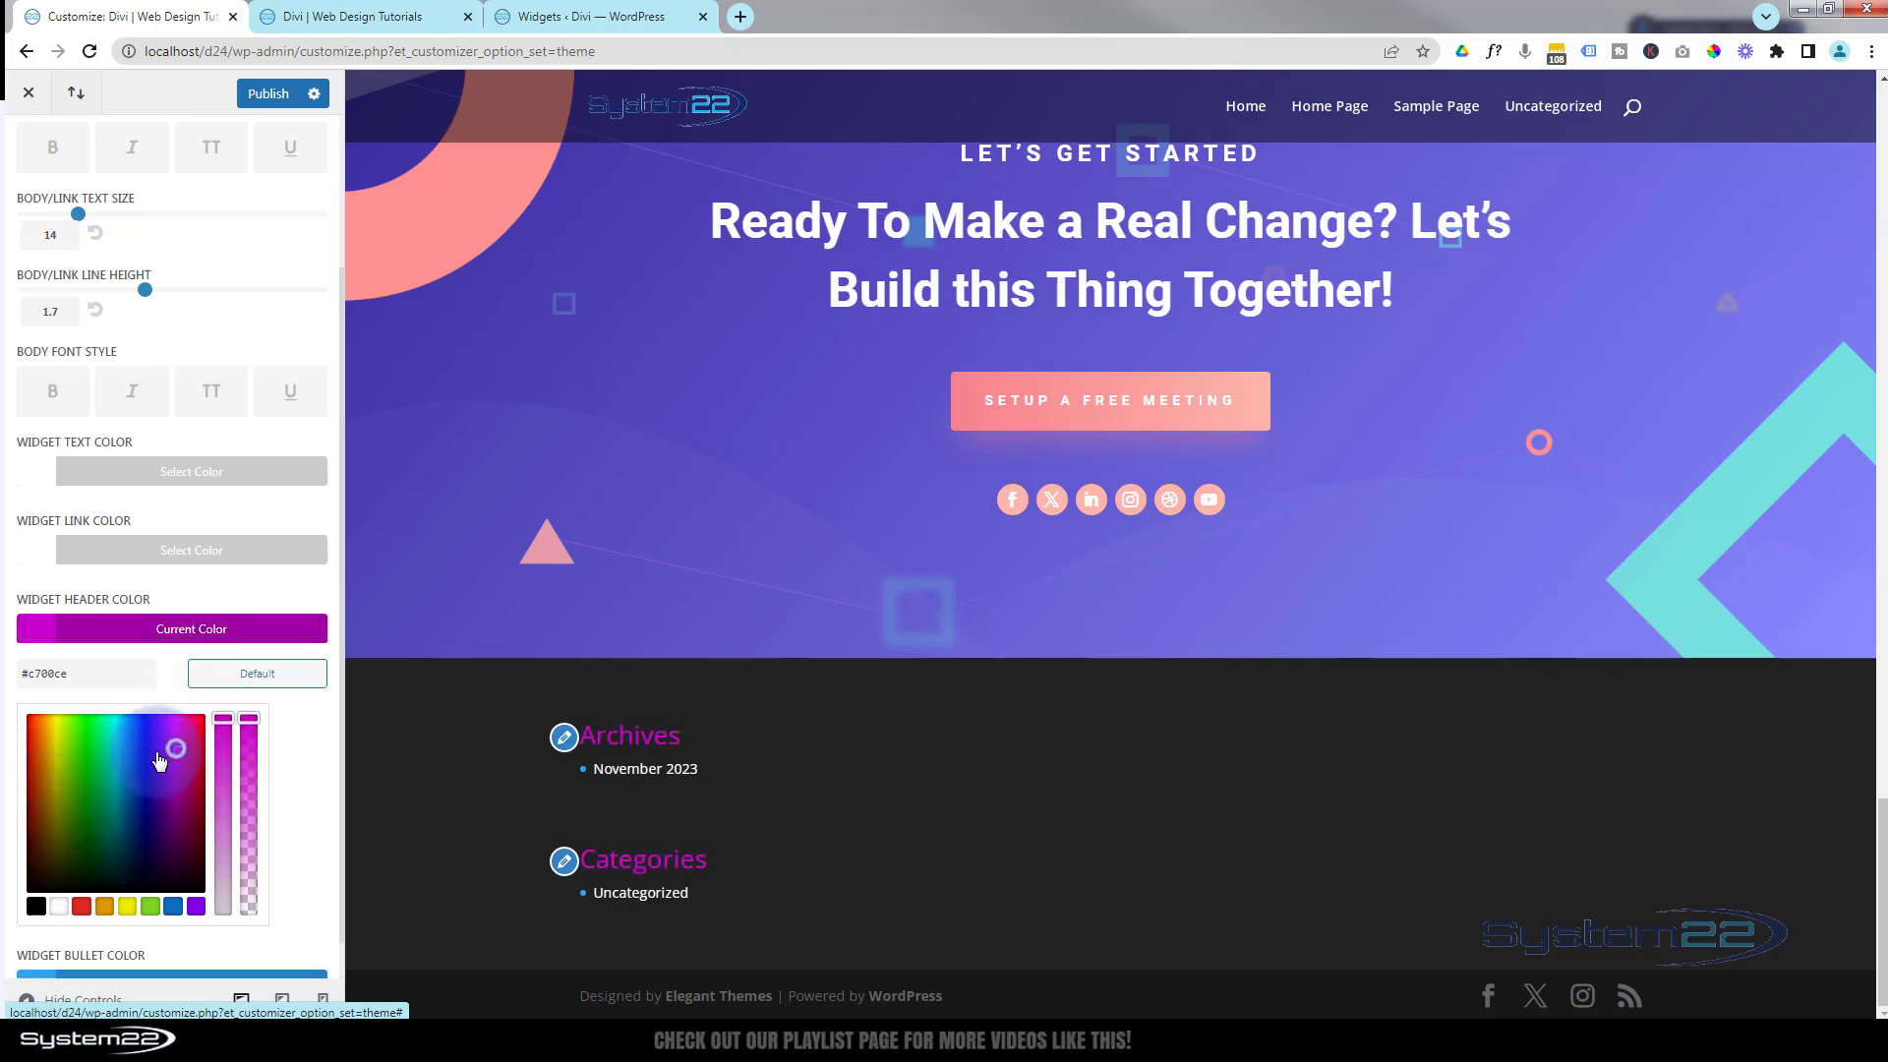
click(66, 672)
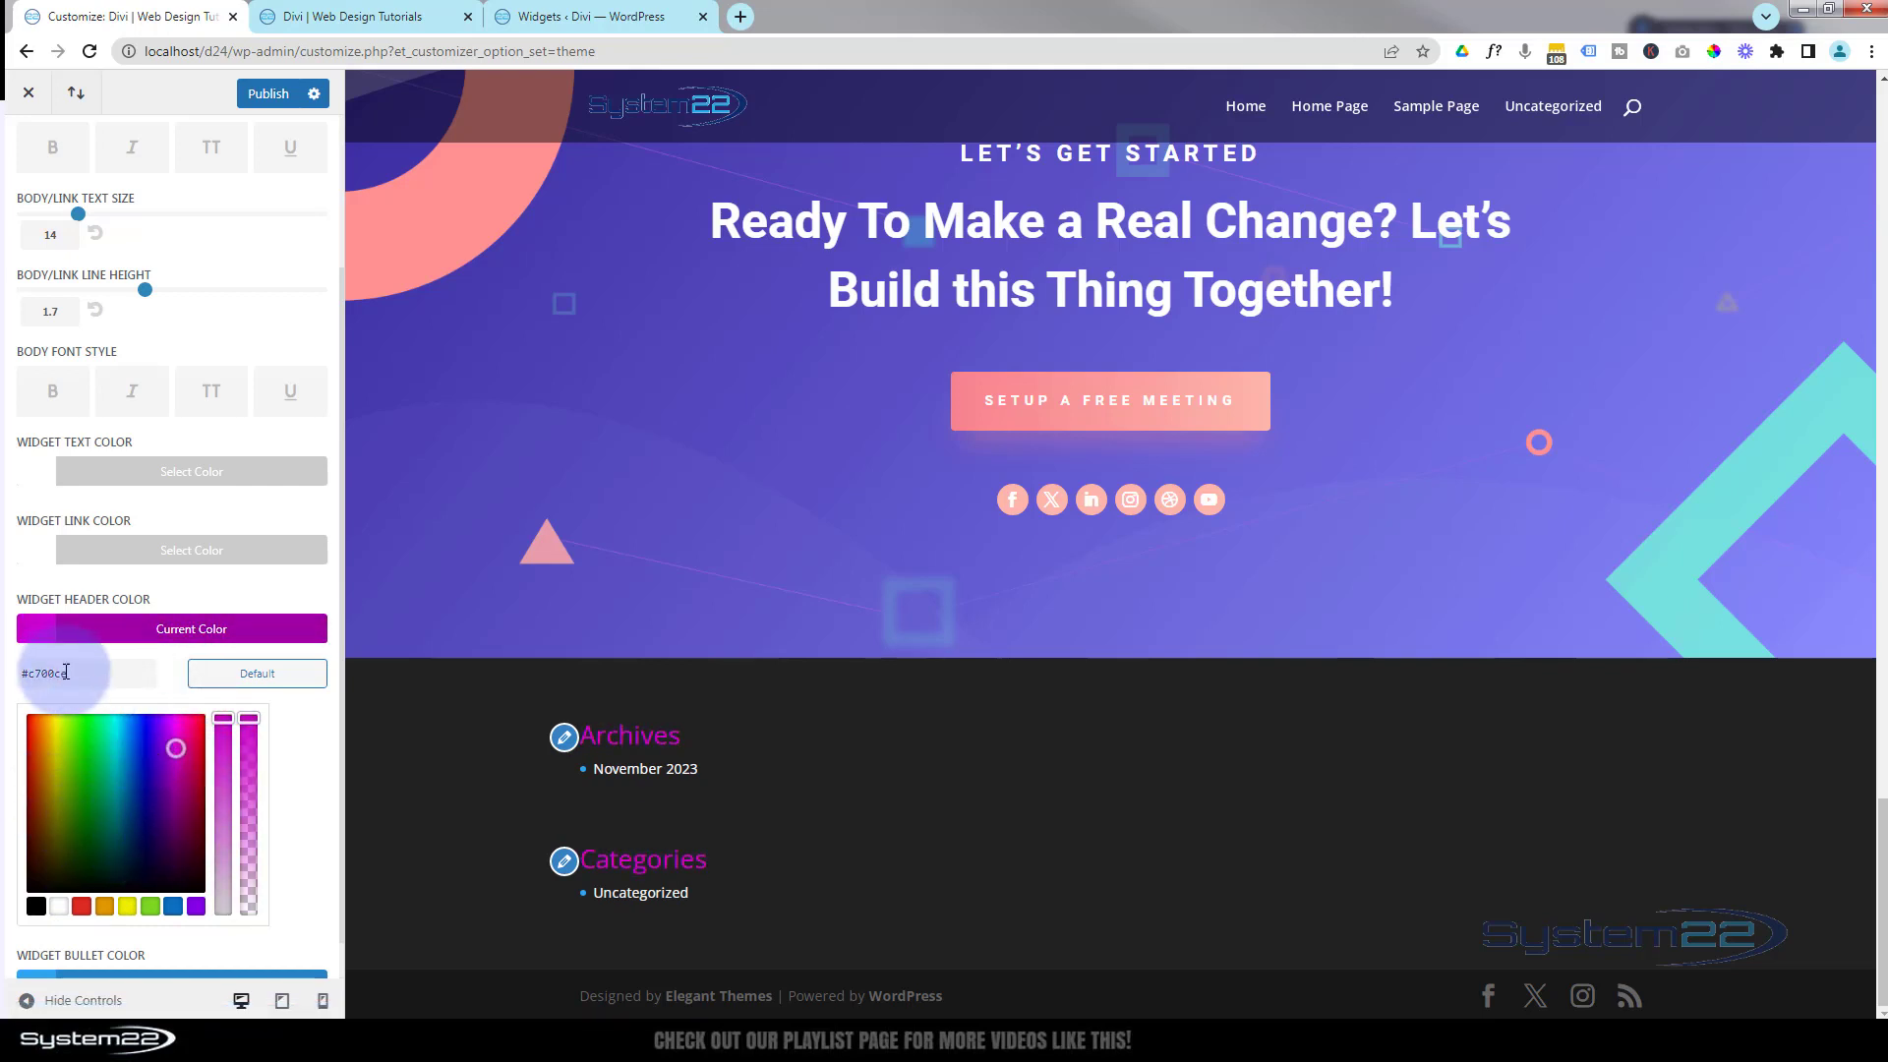
click(194, 907)
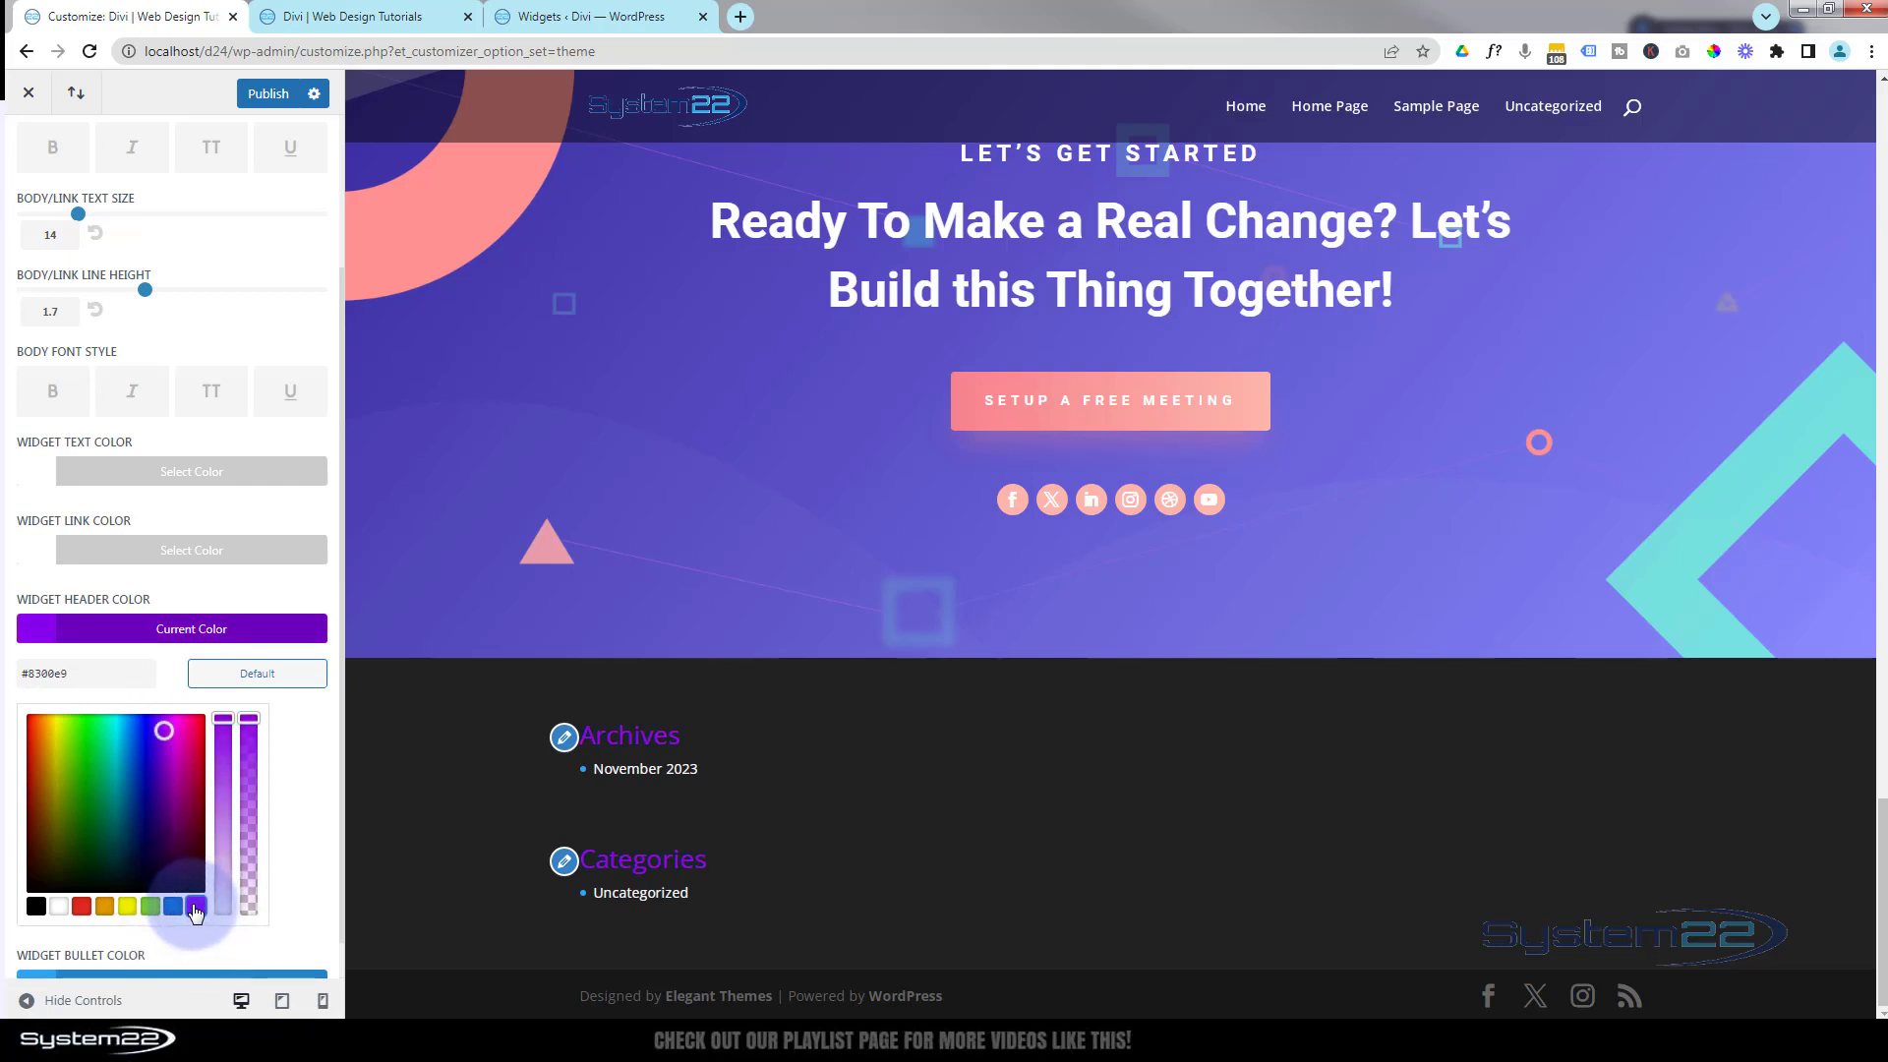
Make the widget bullets the same purple #8300e9 and publish the changes.
scroll(295, 900, down, 1)
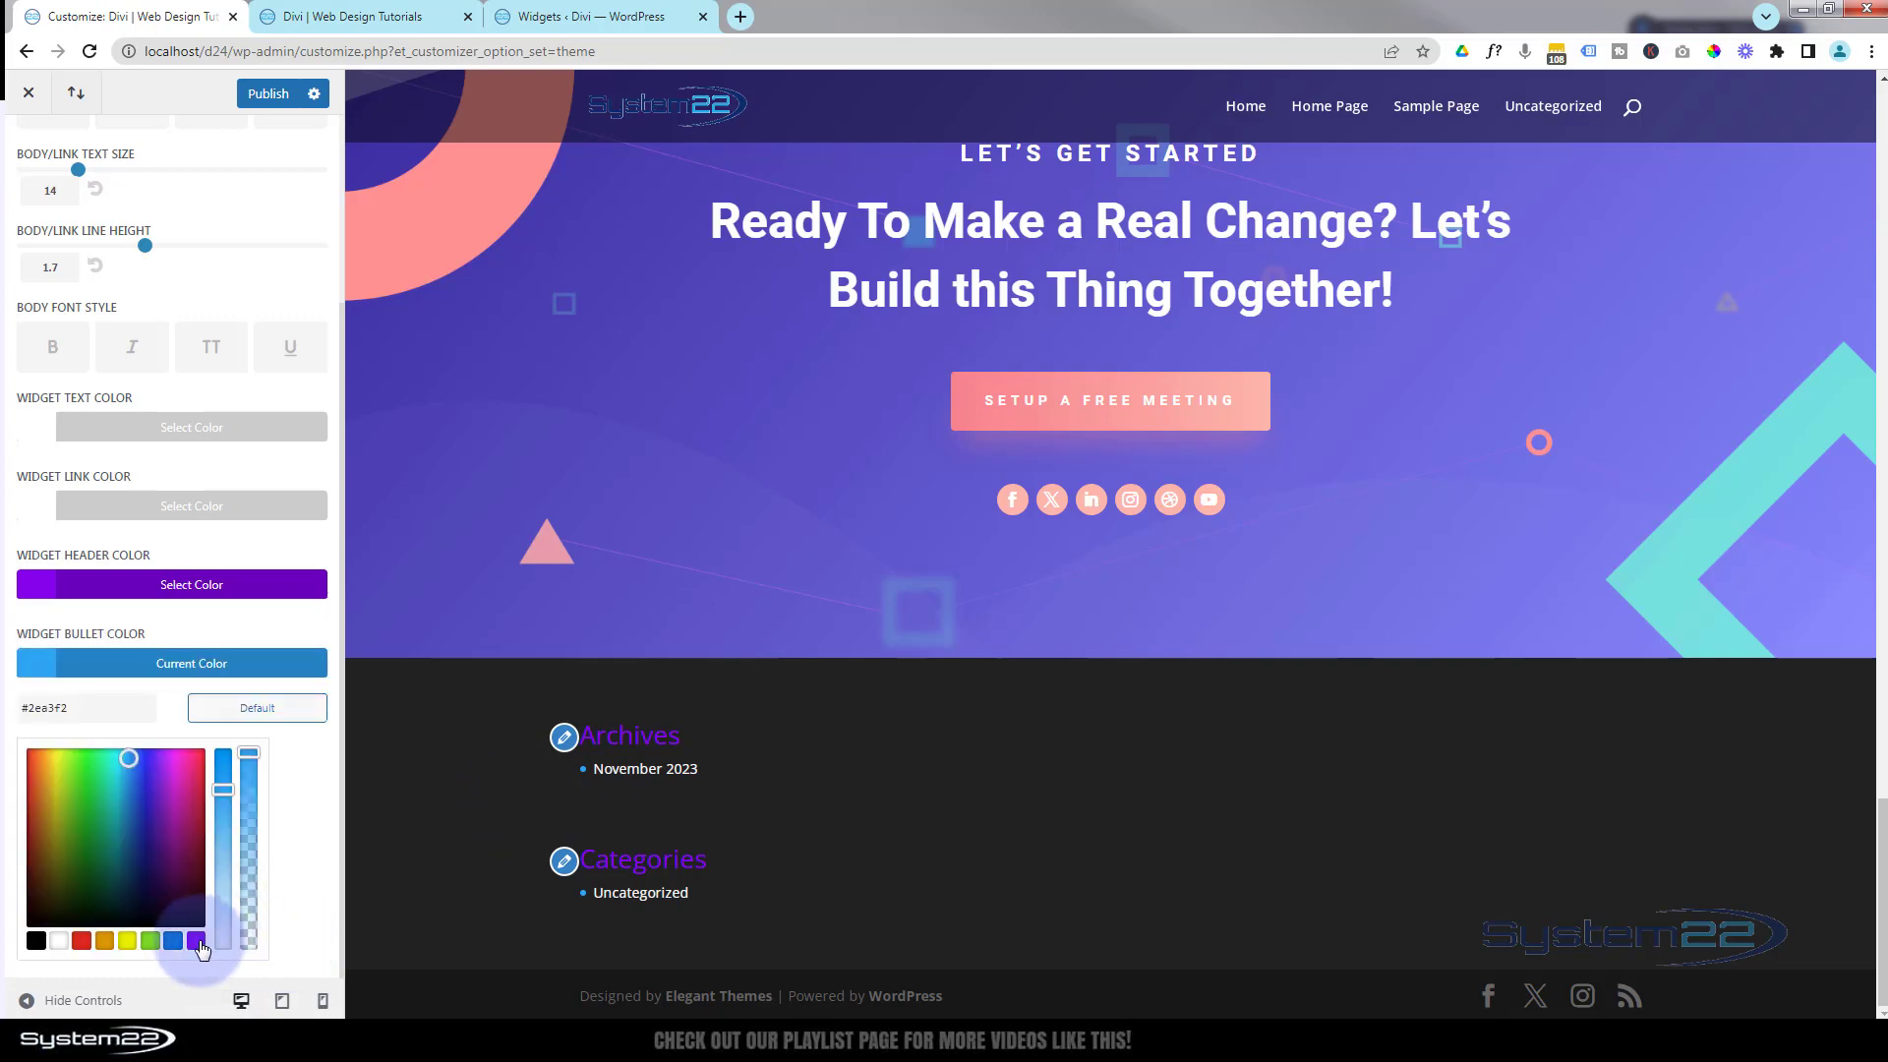
click(196, 941)
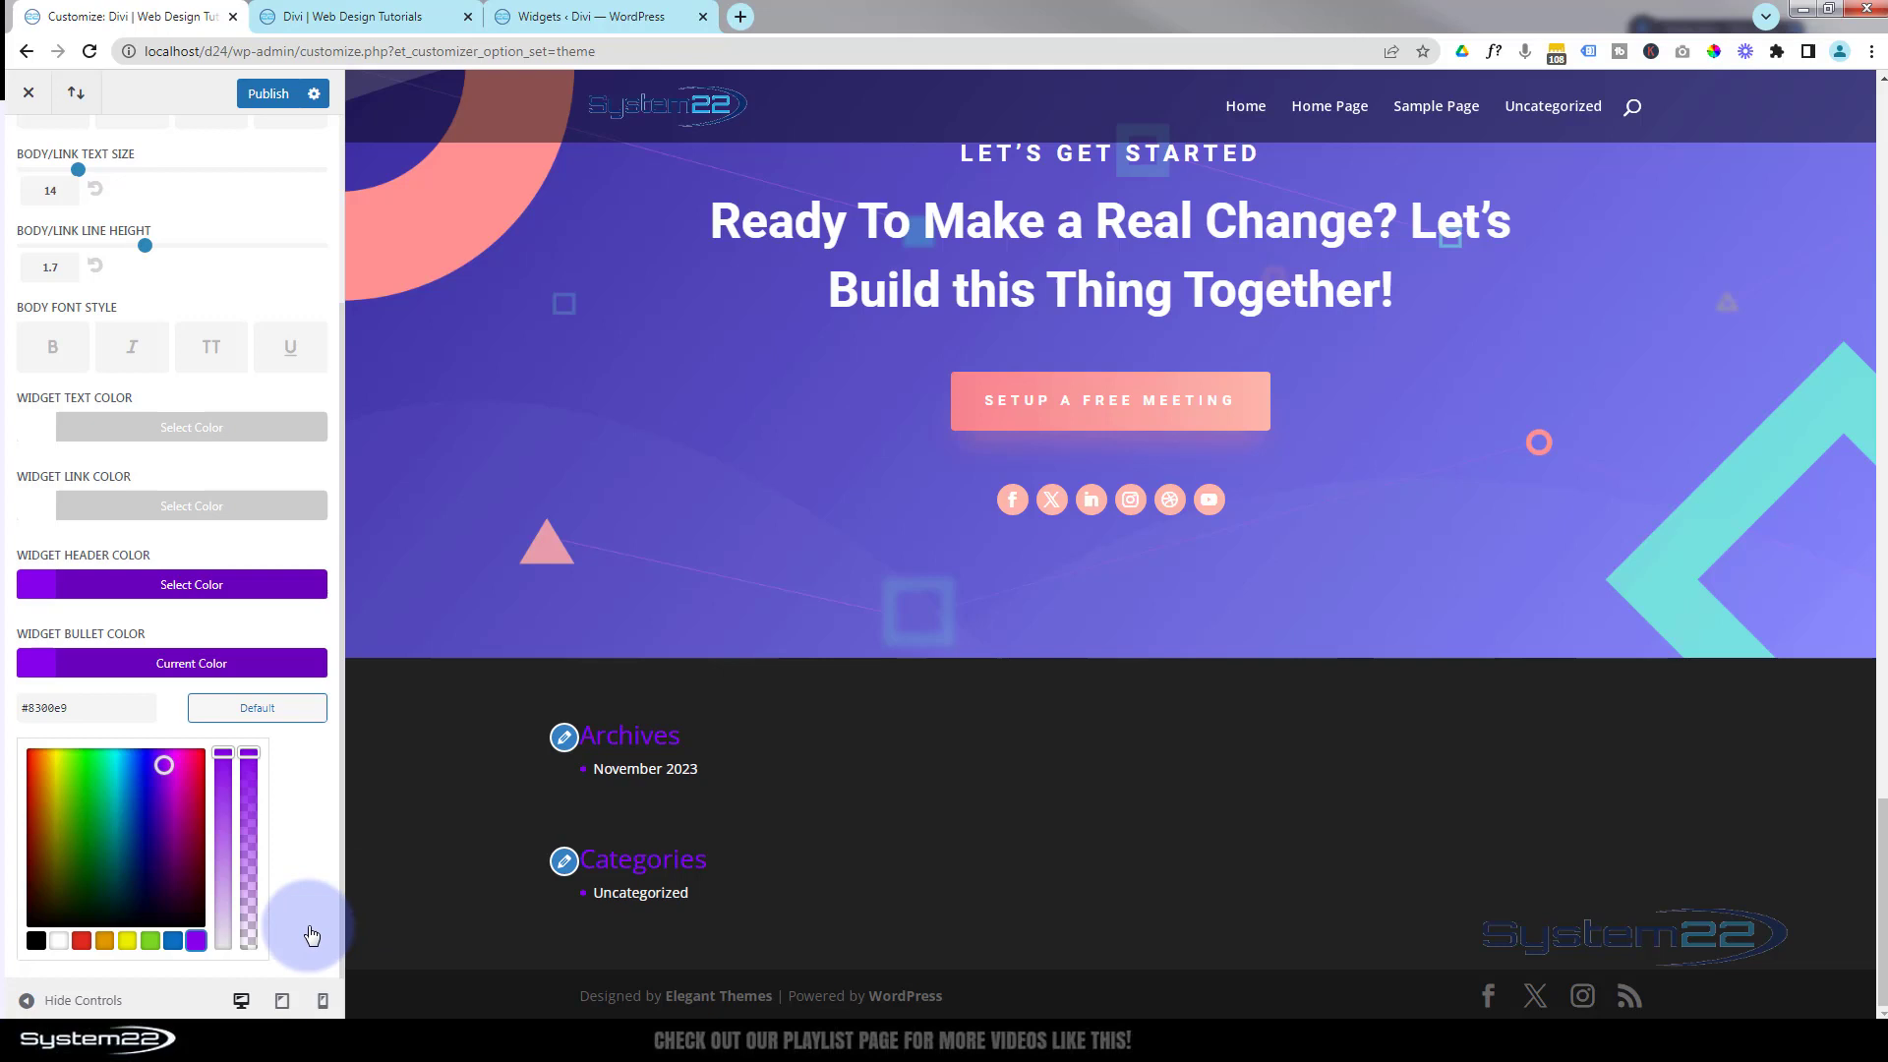
click(259, 94)
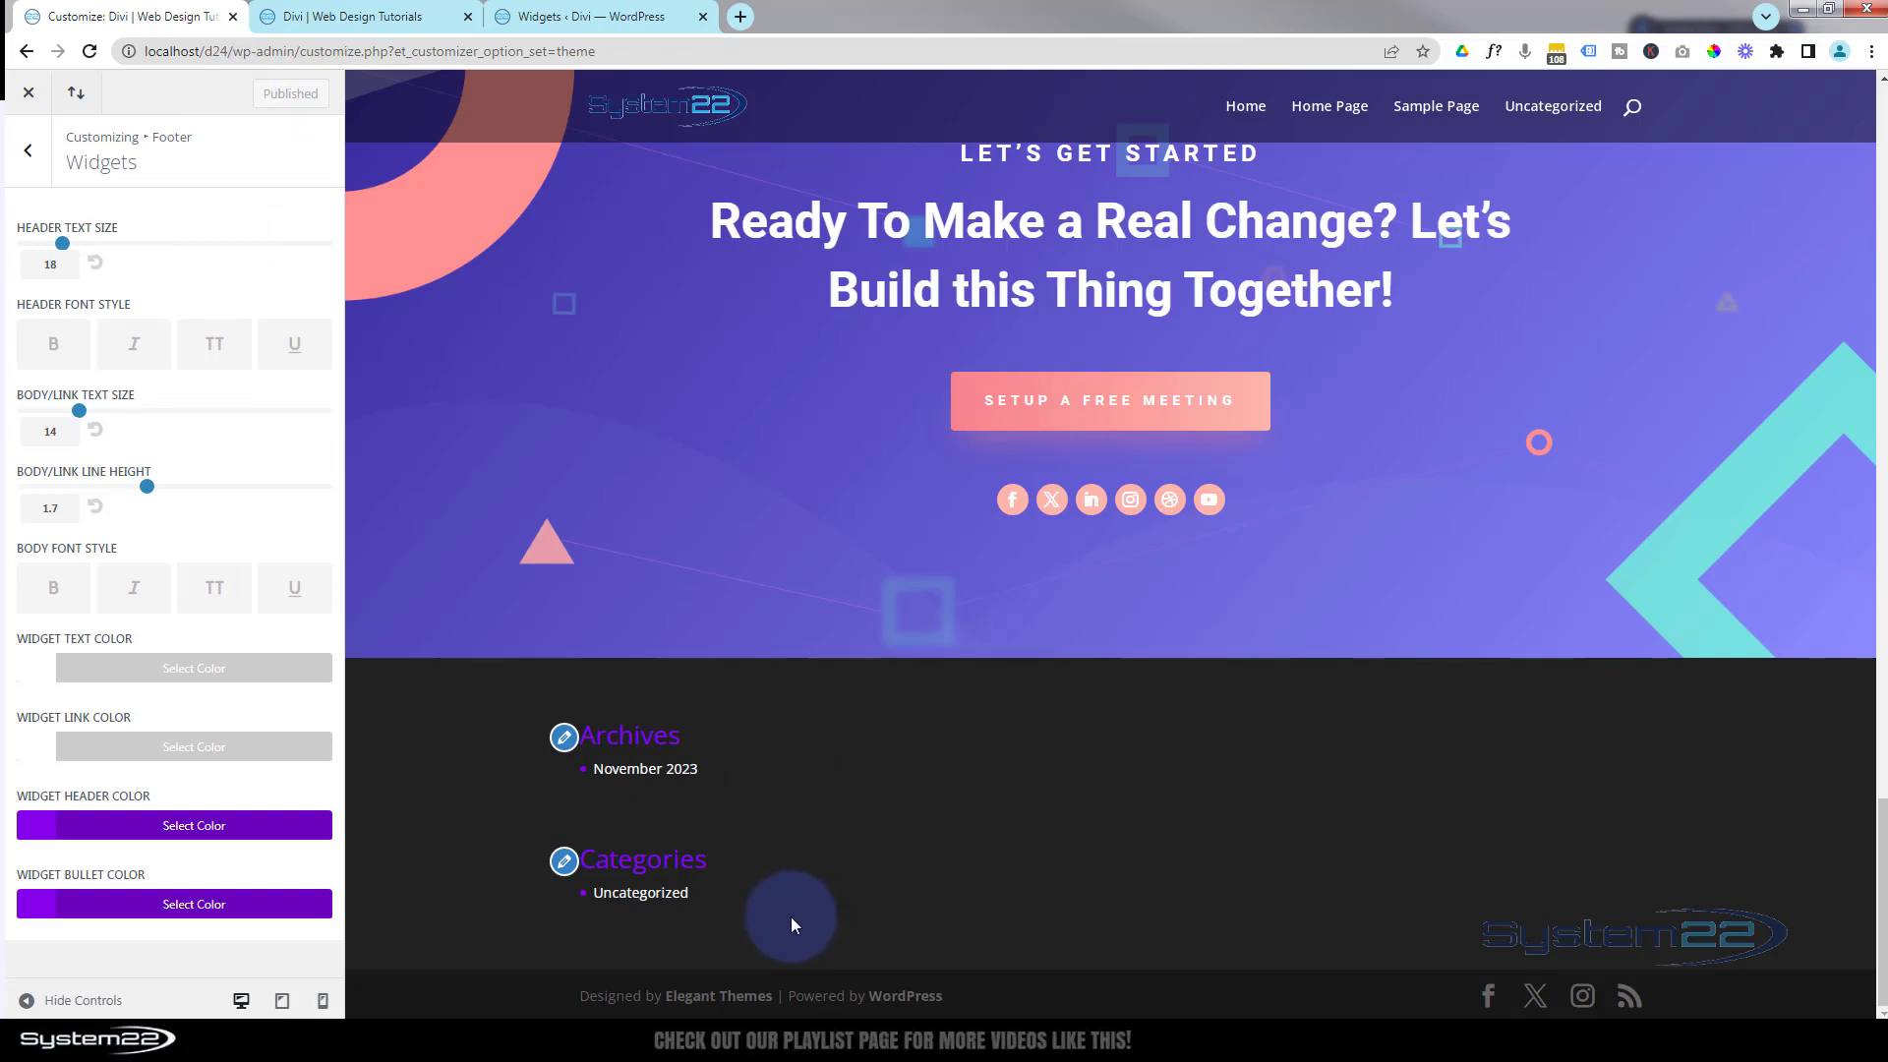
In Footer Area #1, delete the Archives heading and its archive list.
click(557, 20)
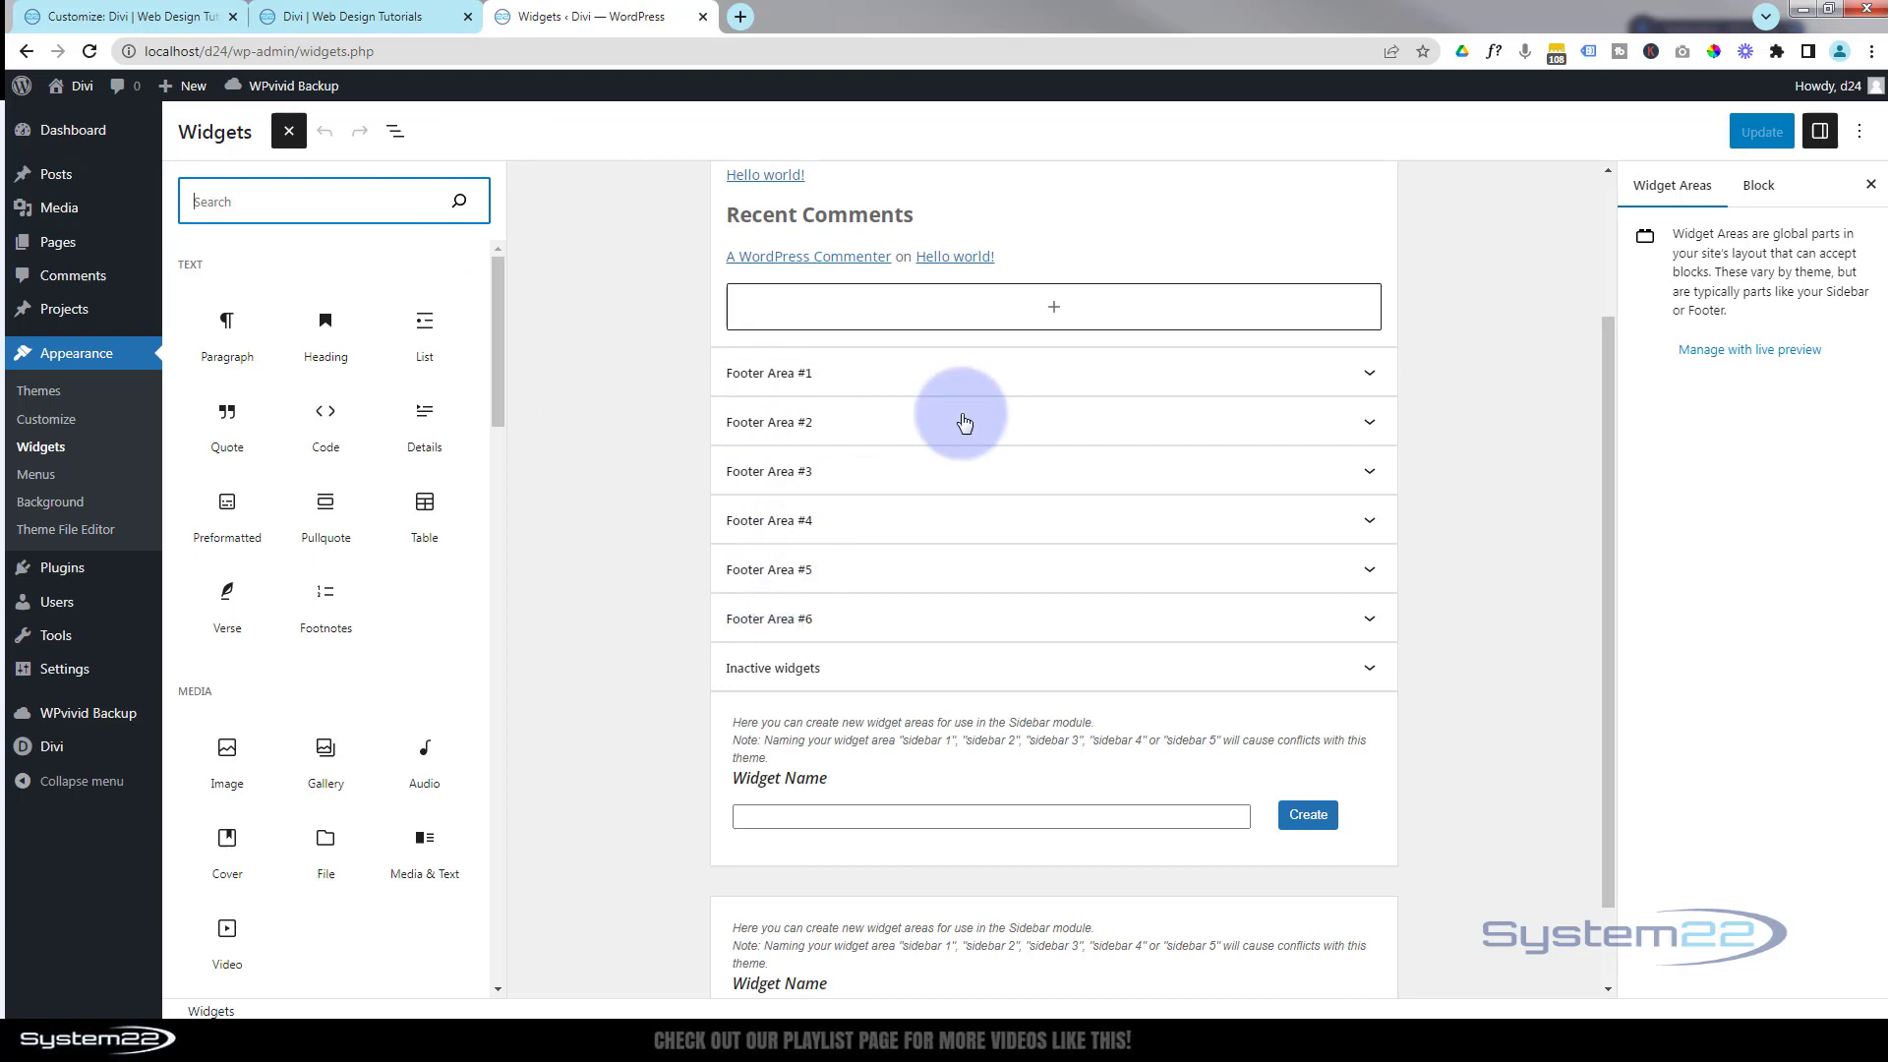
click(1370, 379)
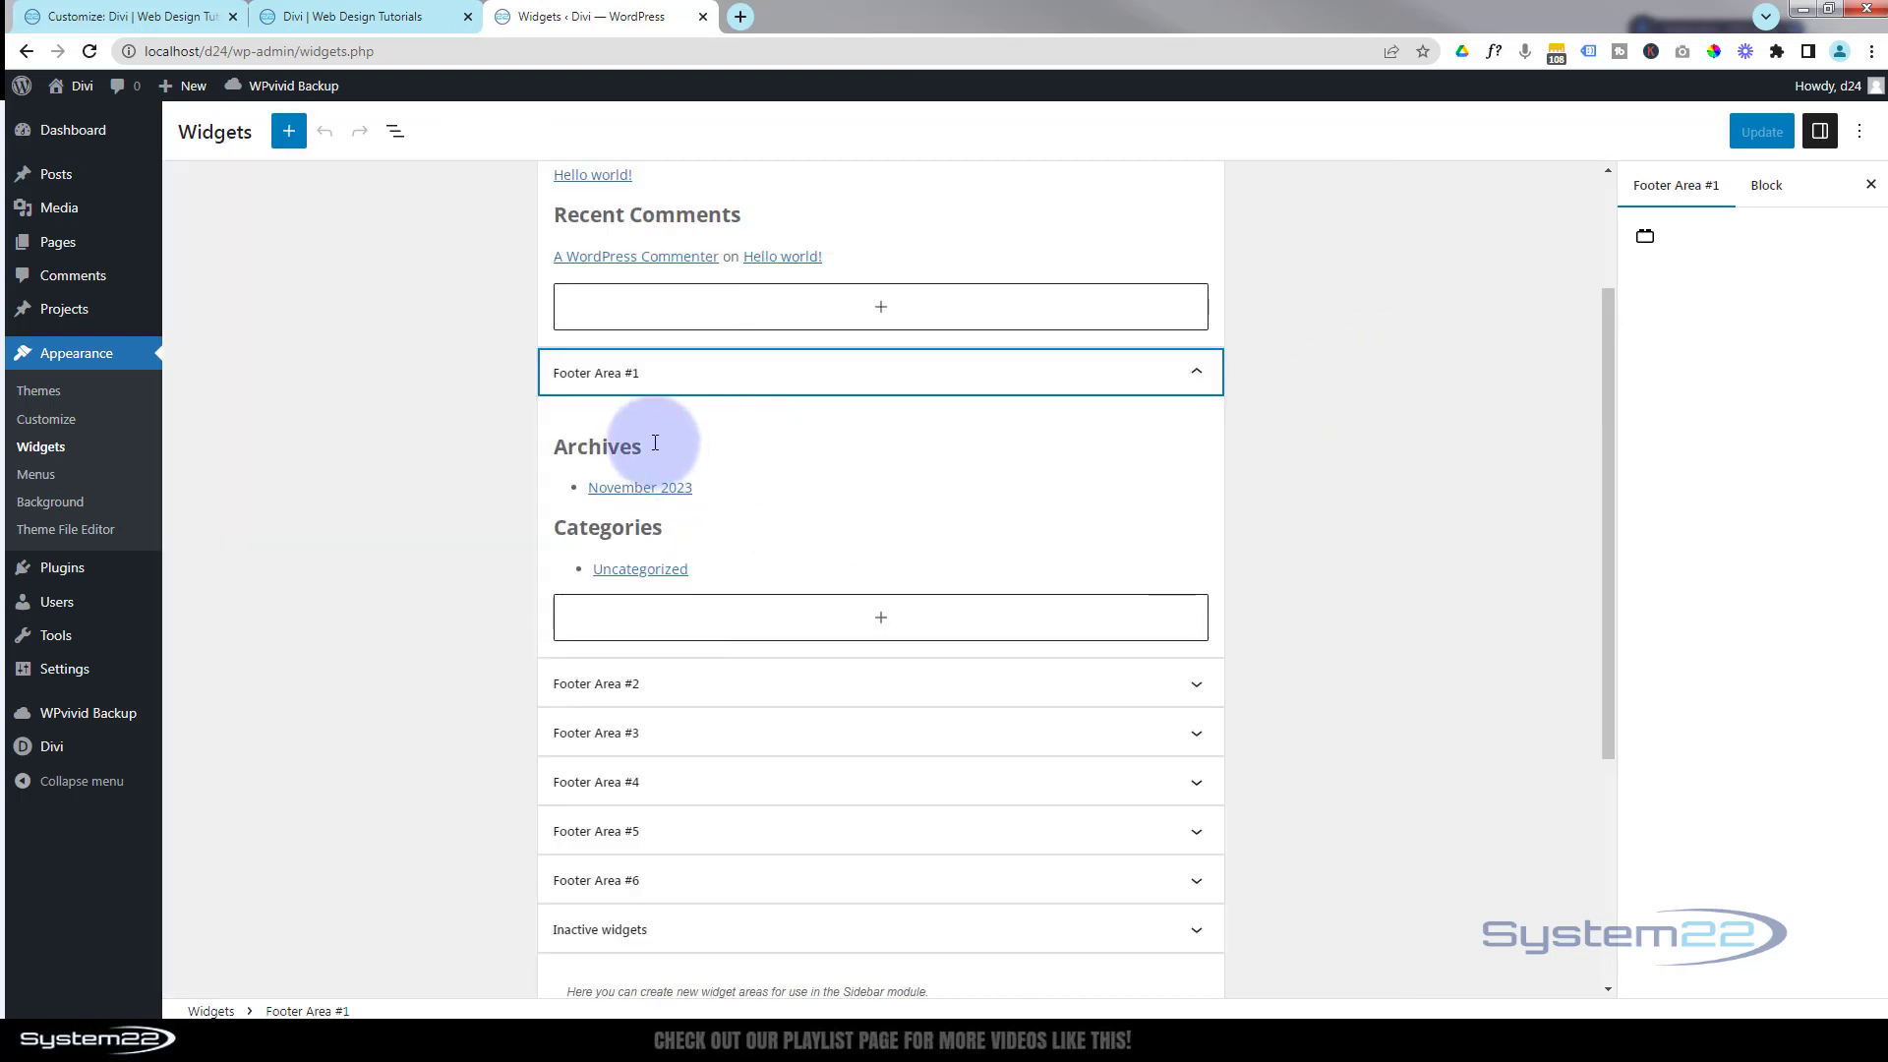
click(133, 17)
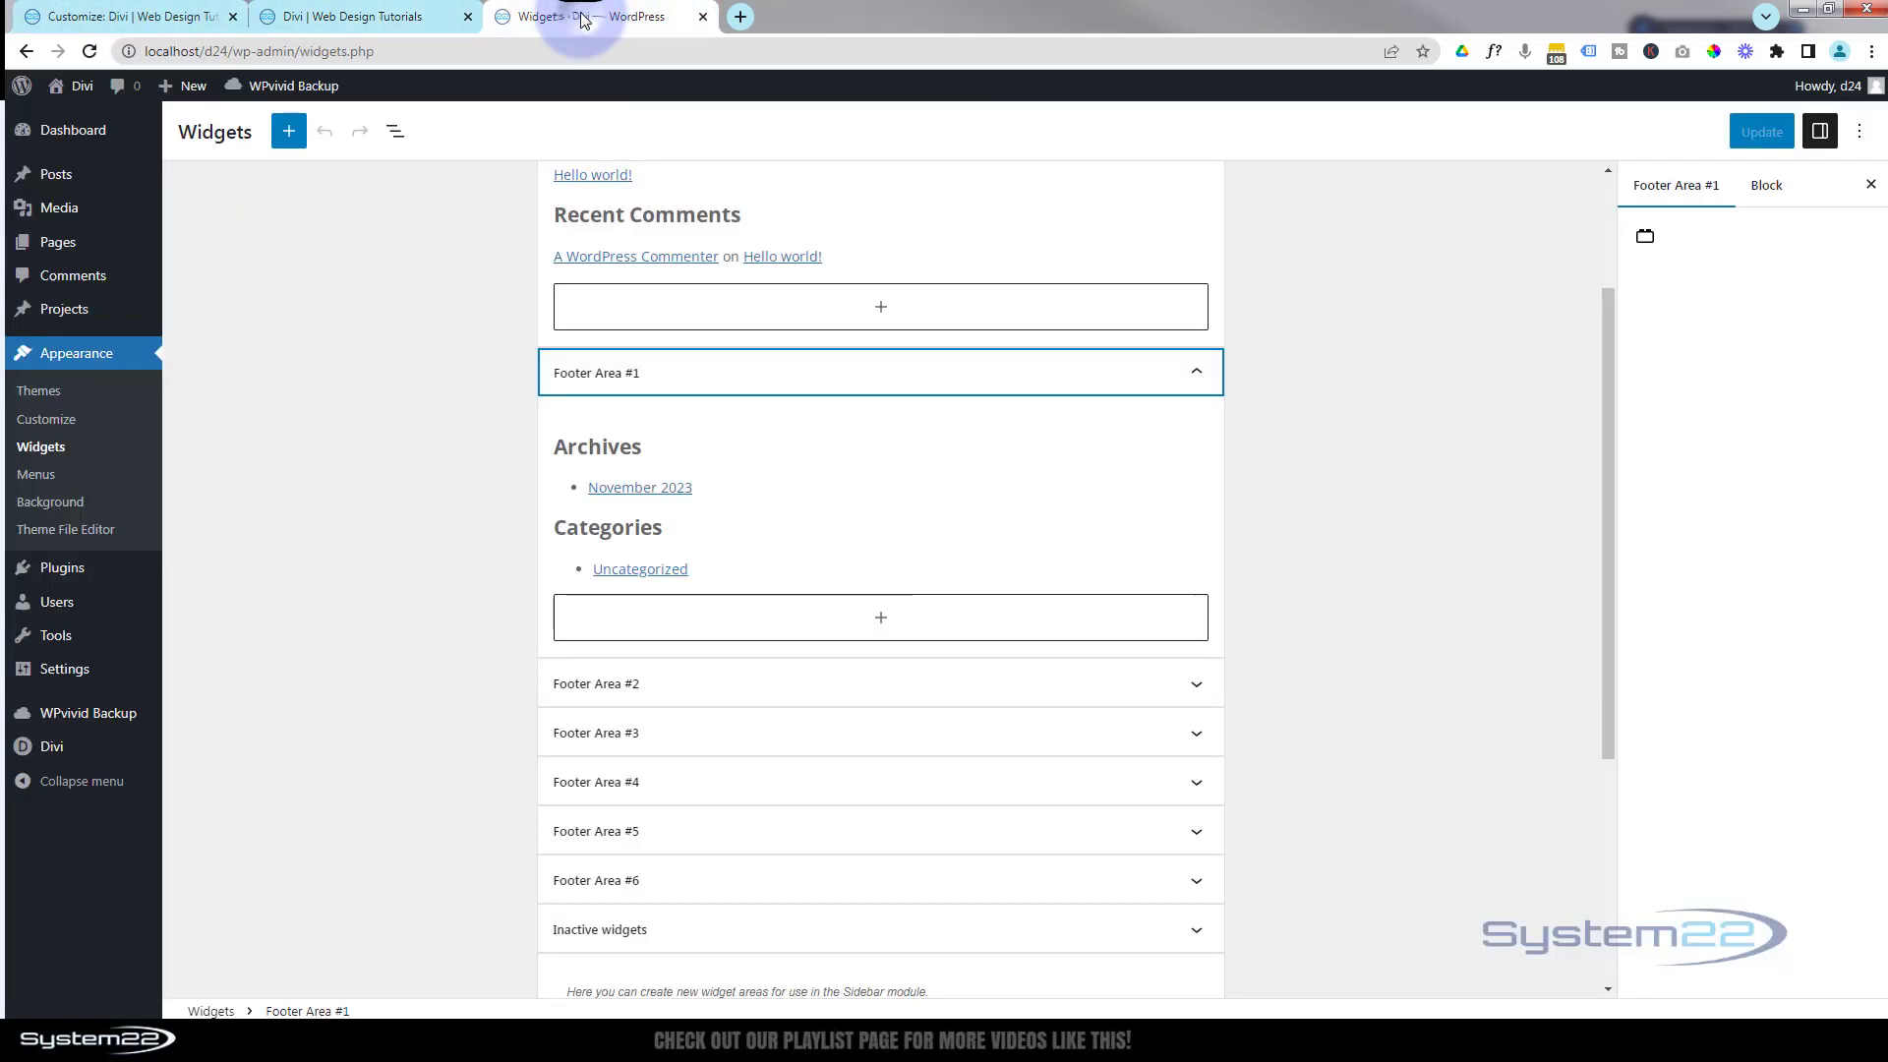
click(585, 17)
click(672, 444)
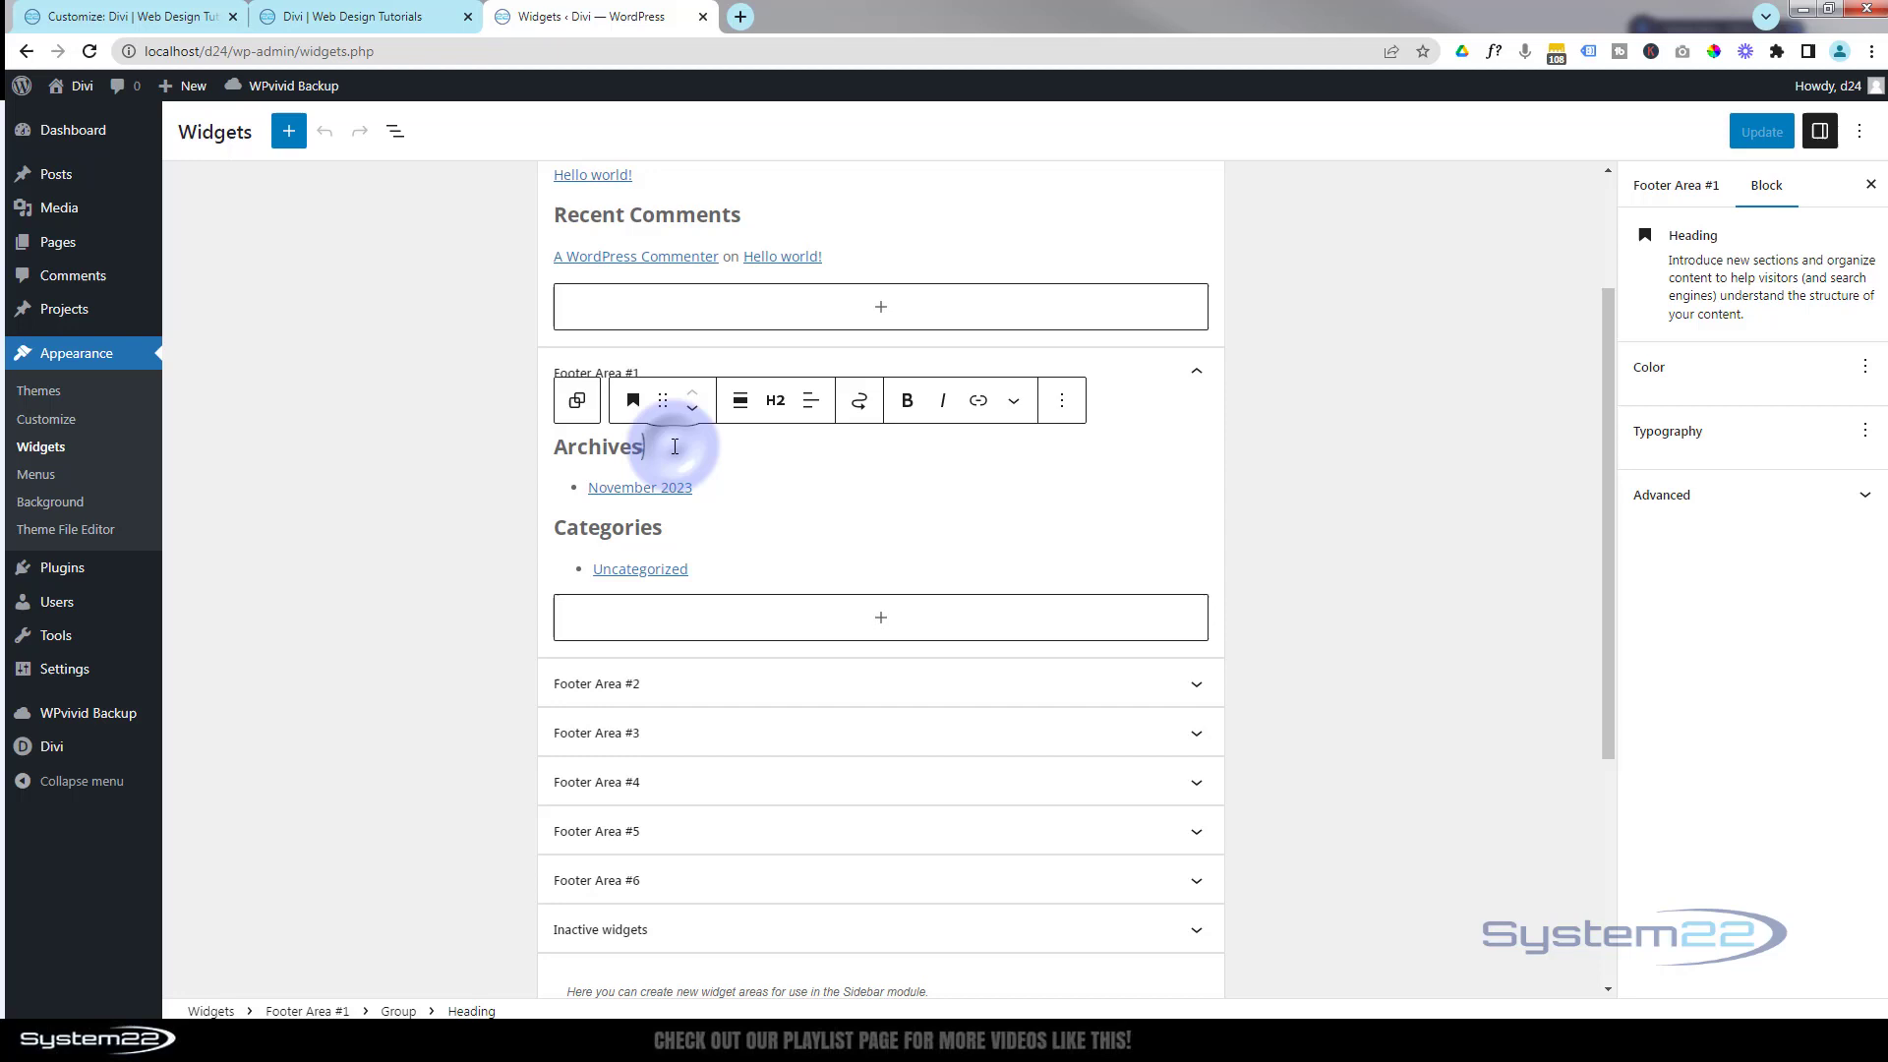
click(1059, 402)
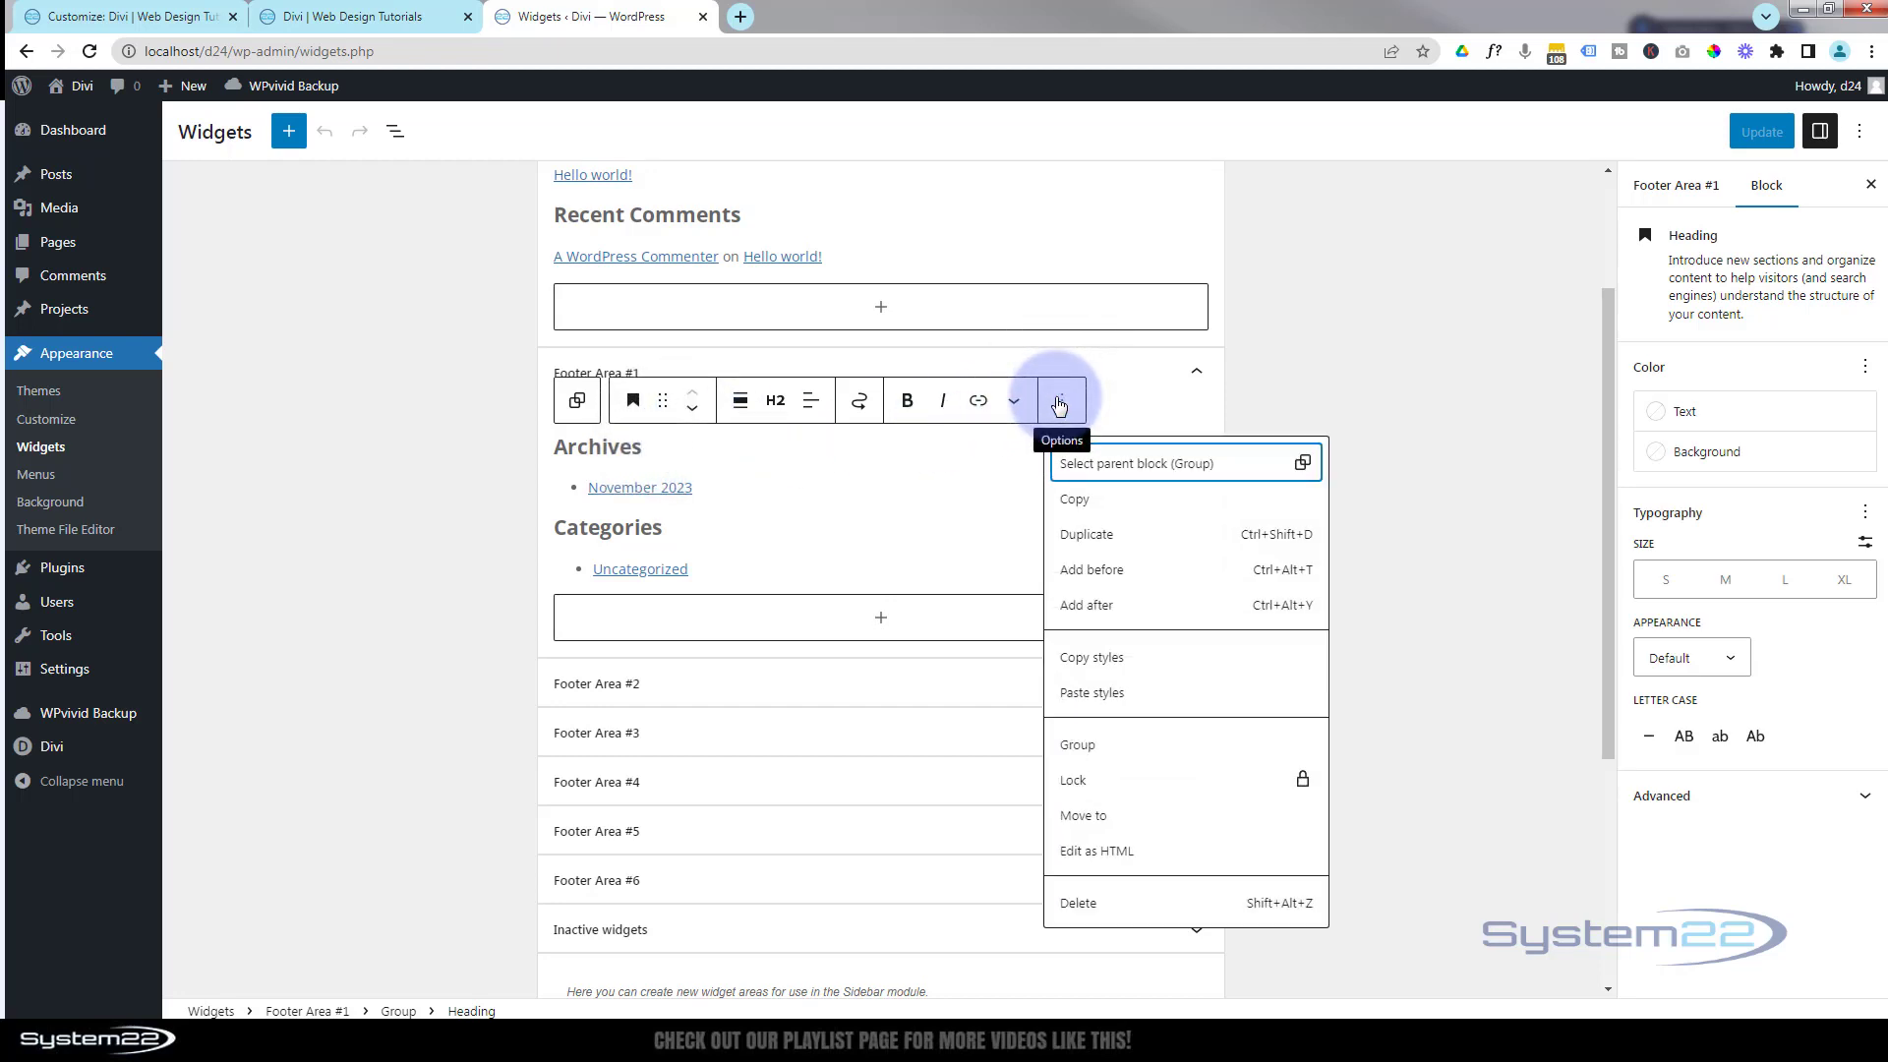
click(1082, 903)
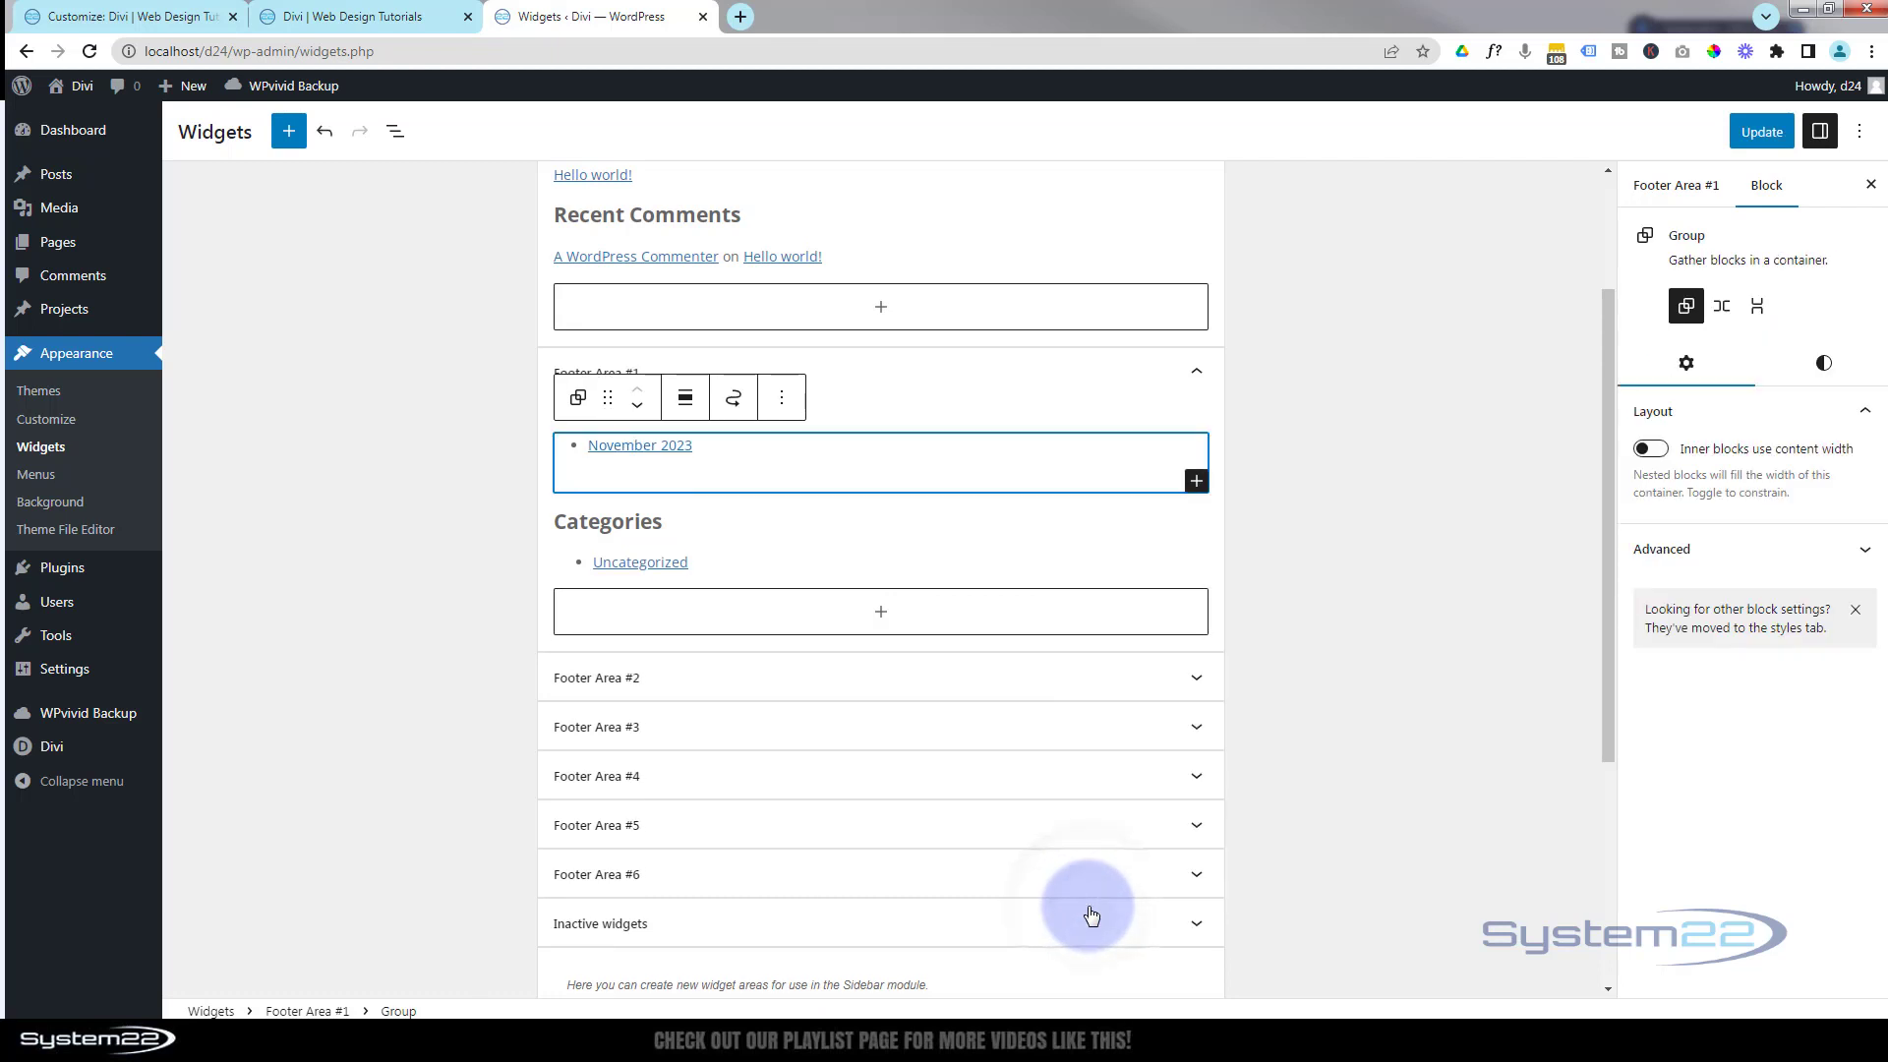
key(Delete)
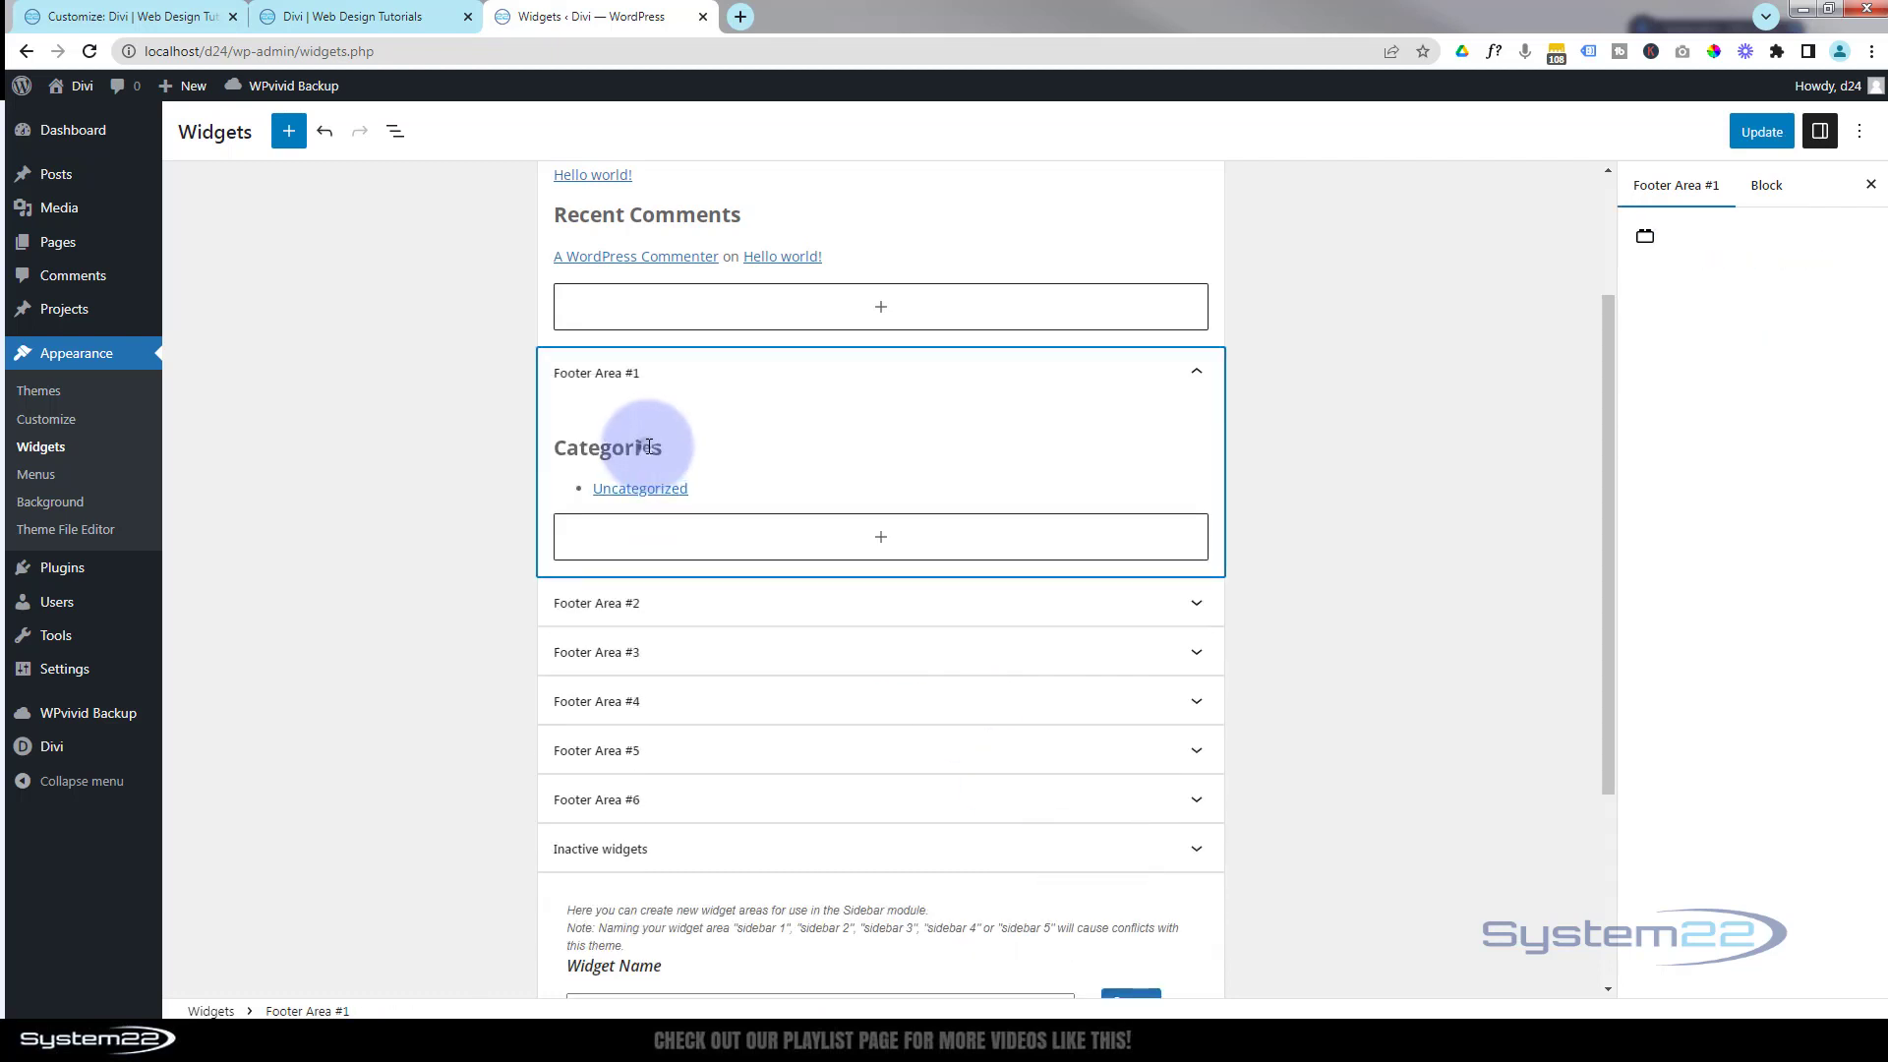
Delete the Categories heading and list, then save the widgets with Update.
click(648, 446)
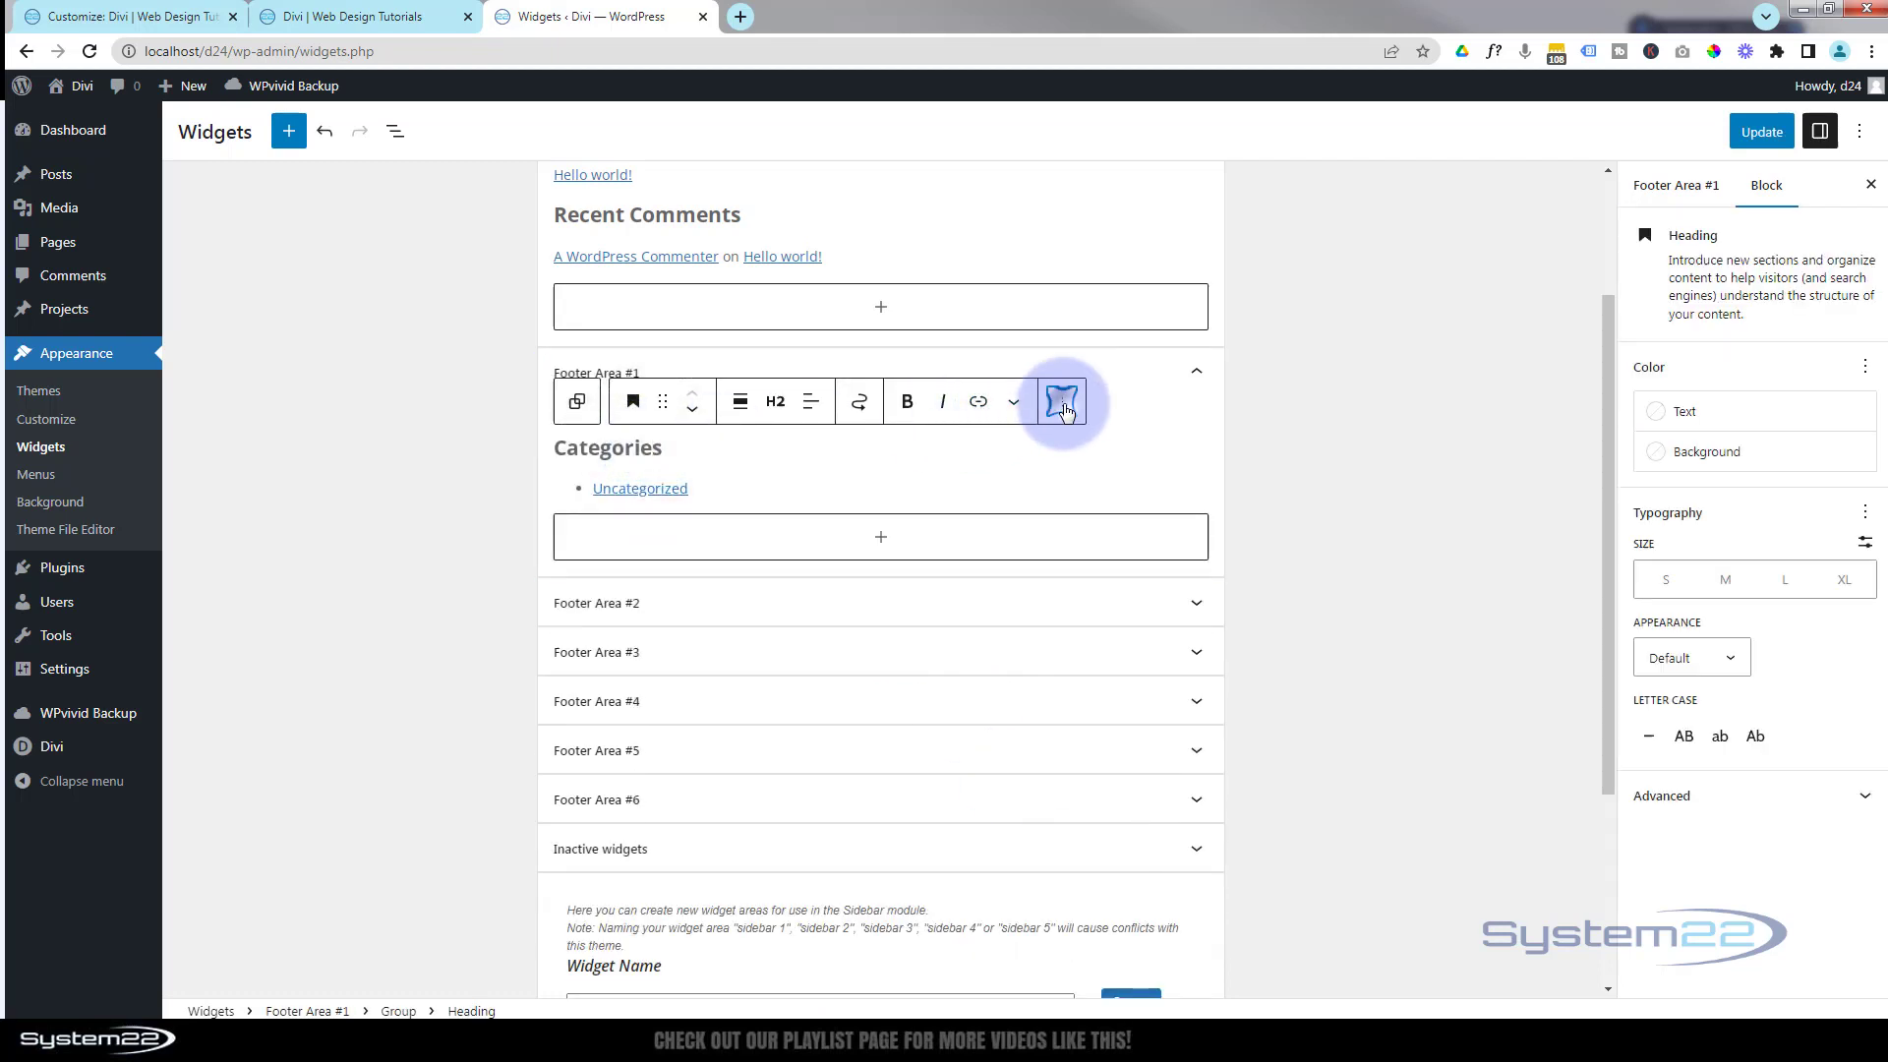
click(1062, 404)
click(1085, 902)
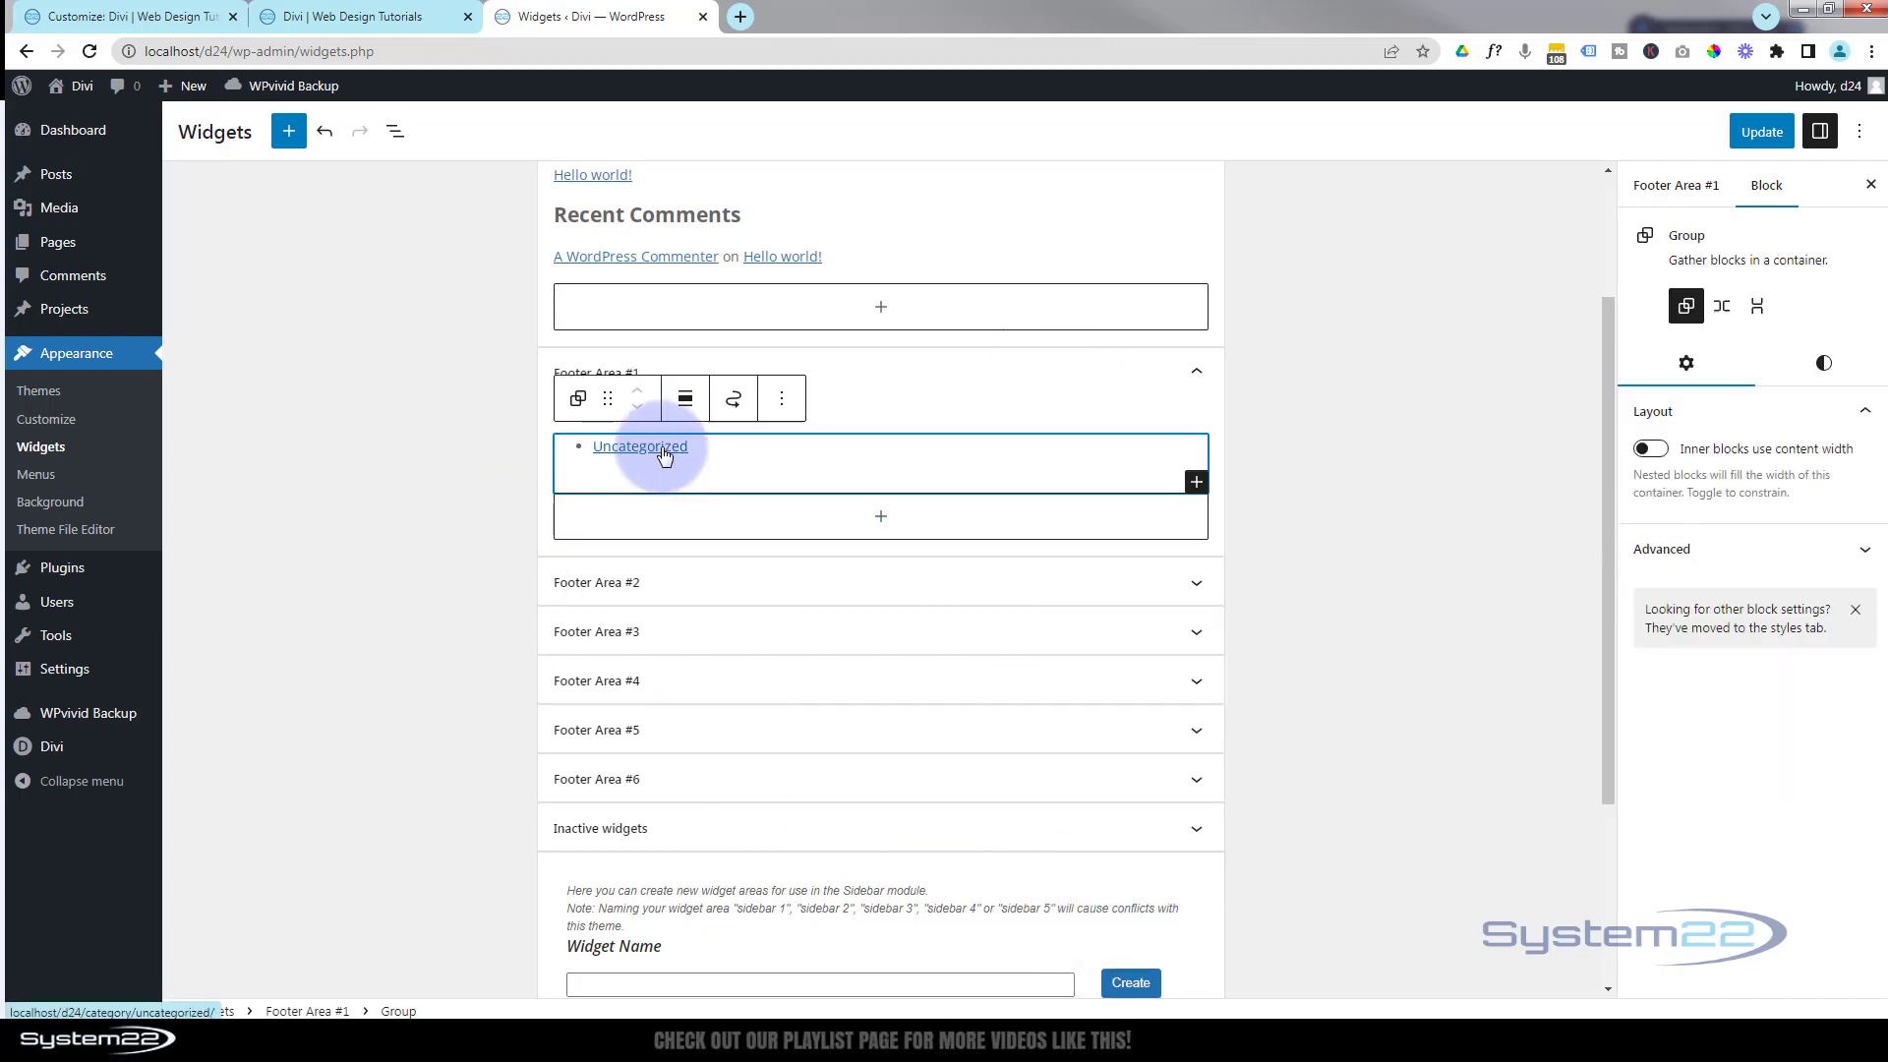
click(782, 398)
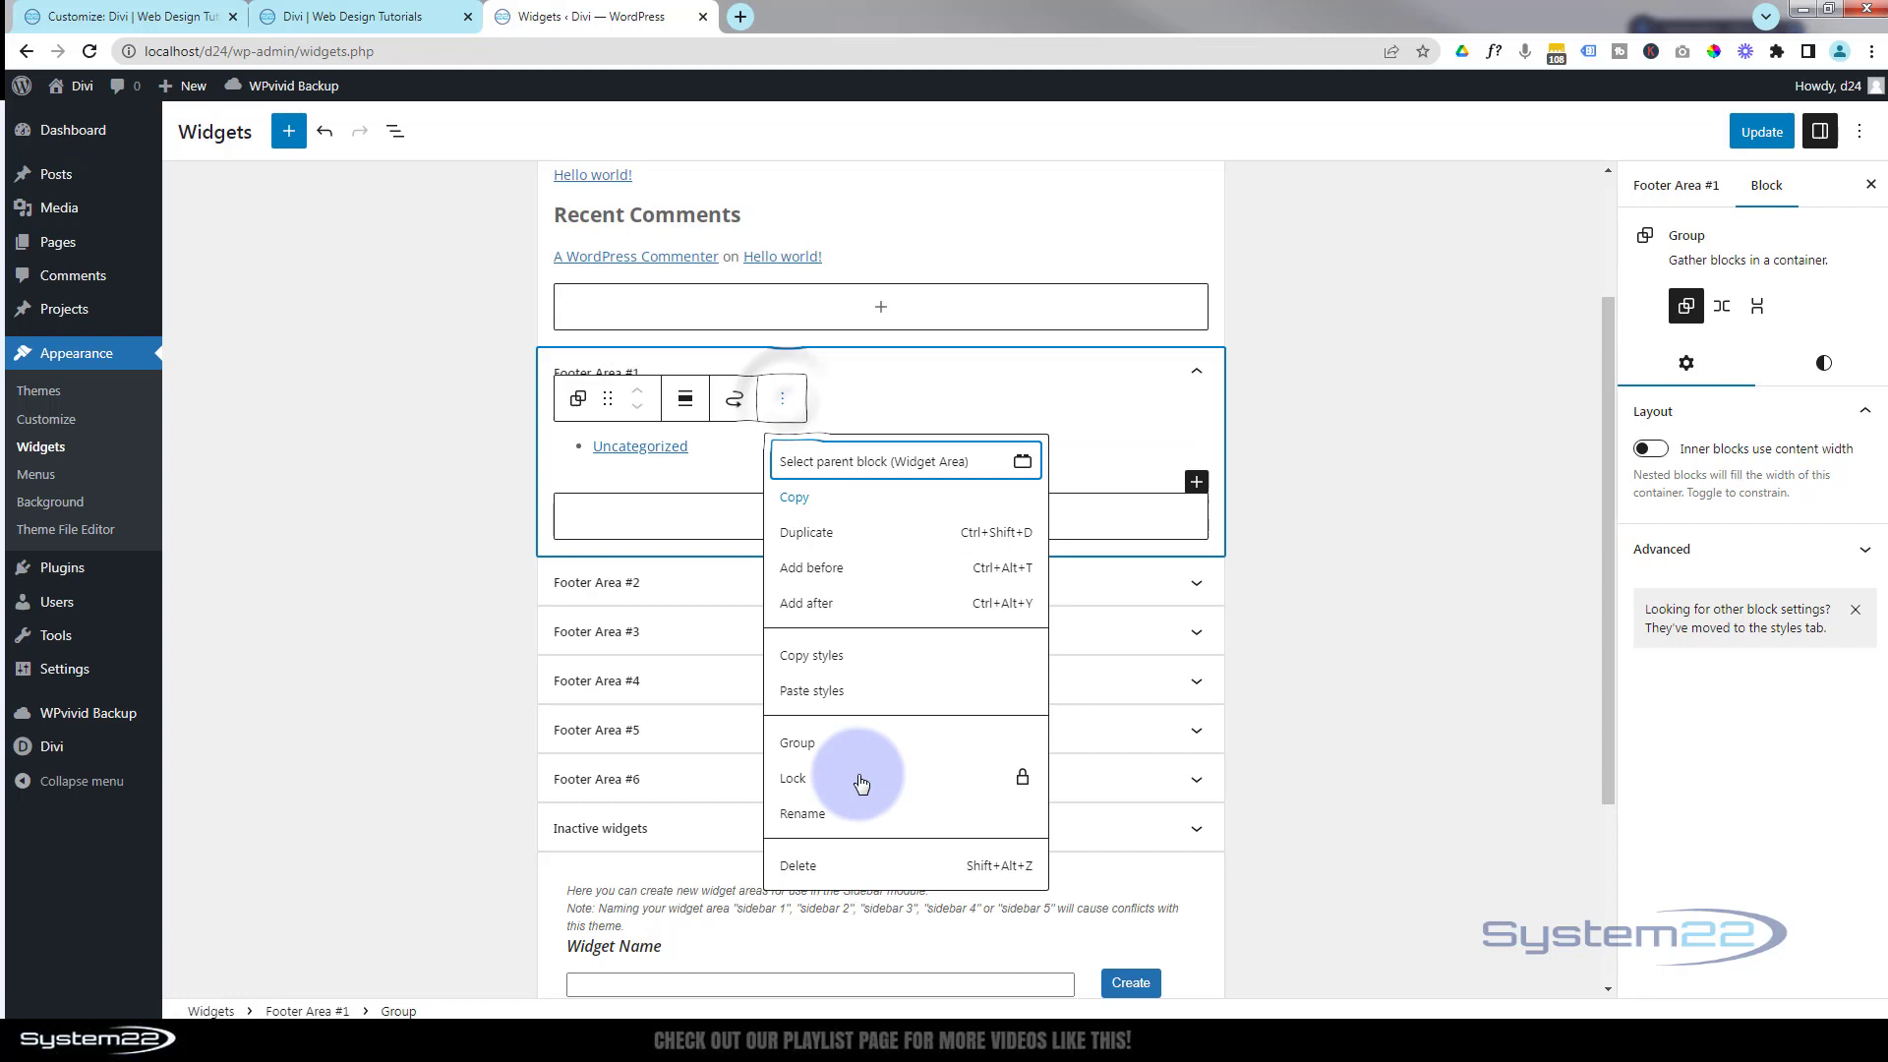
click(821, 868)
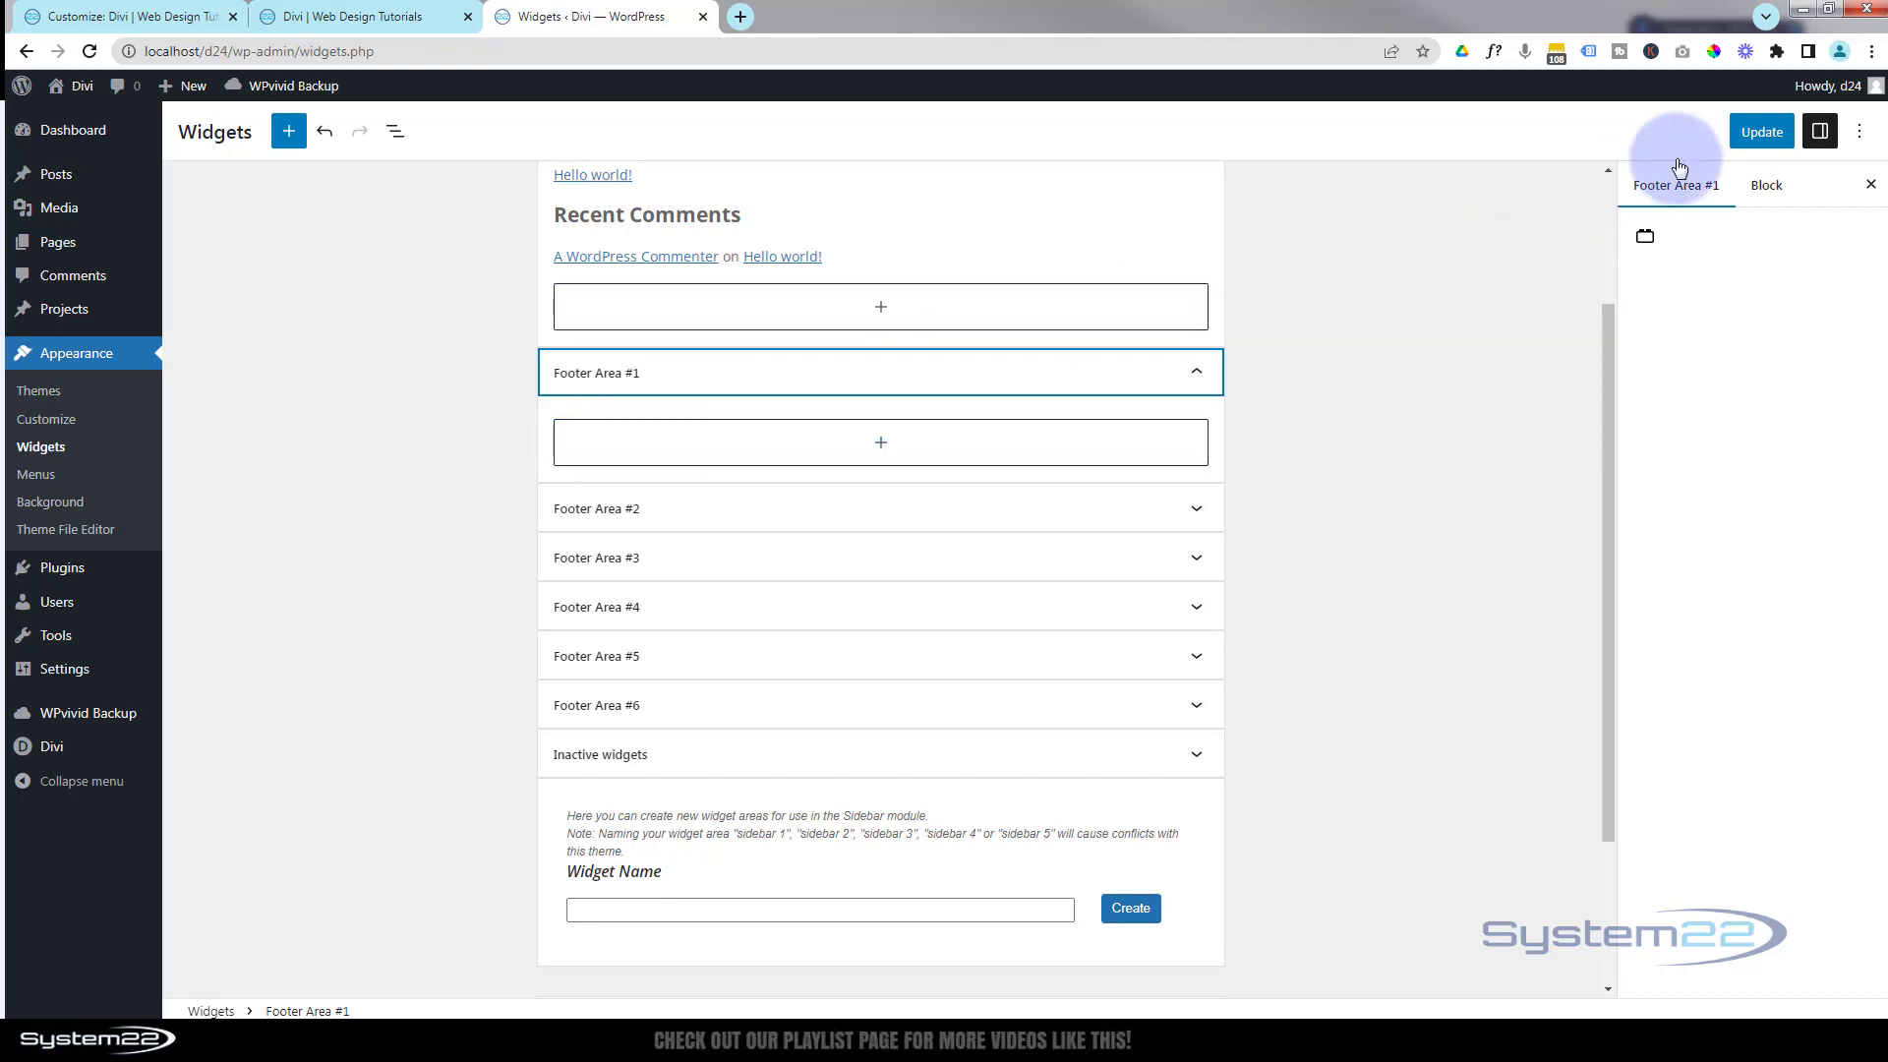
click(1760, 135)
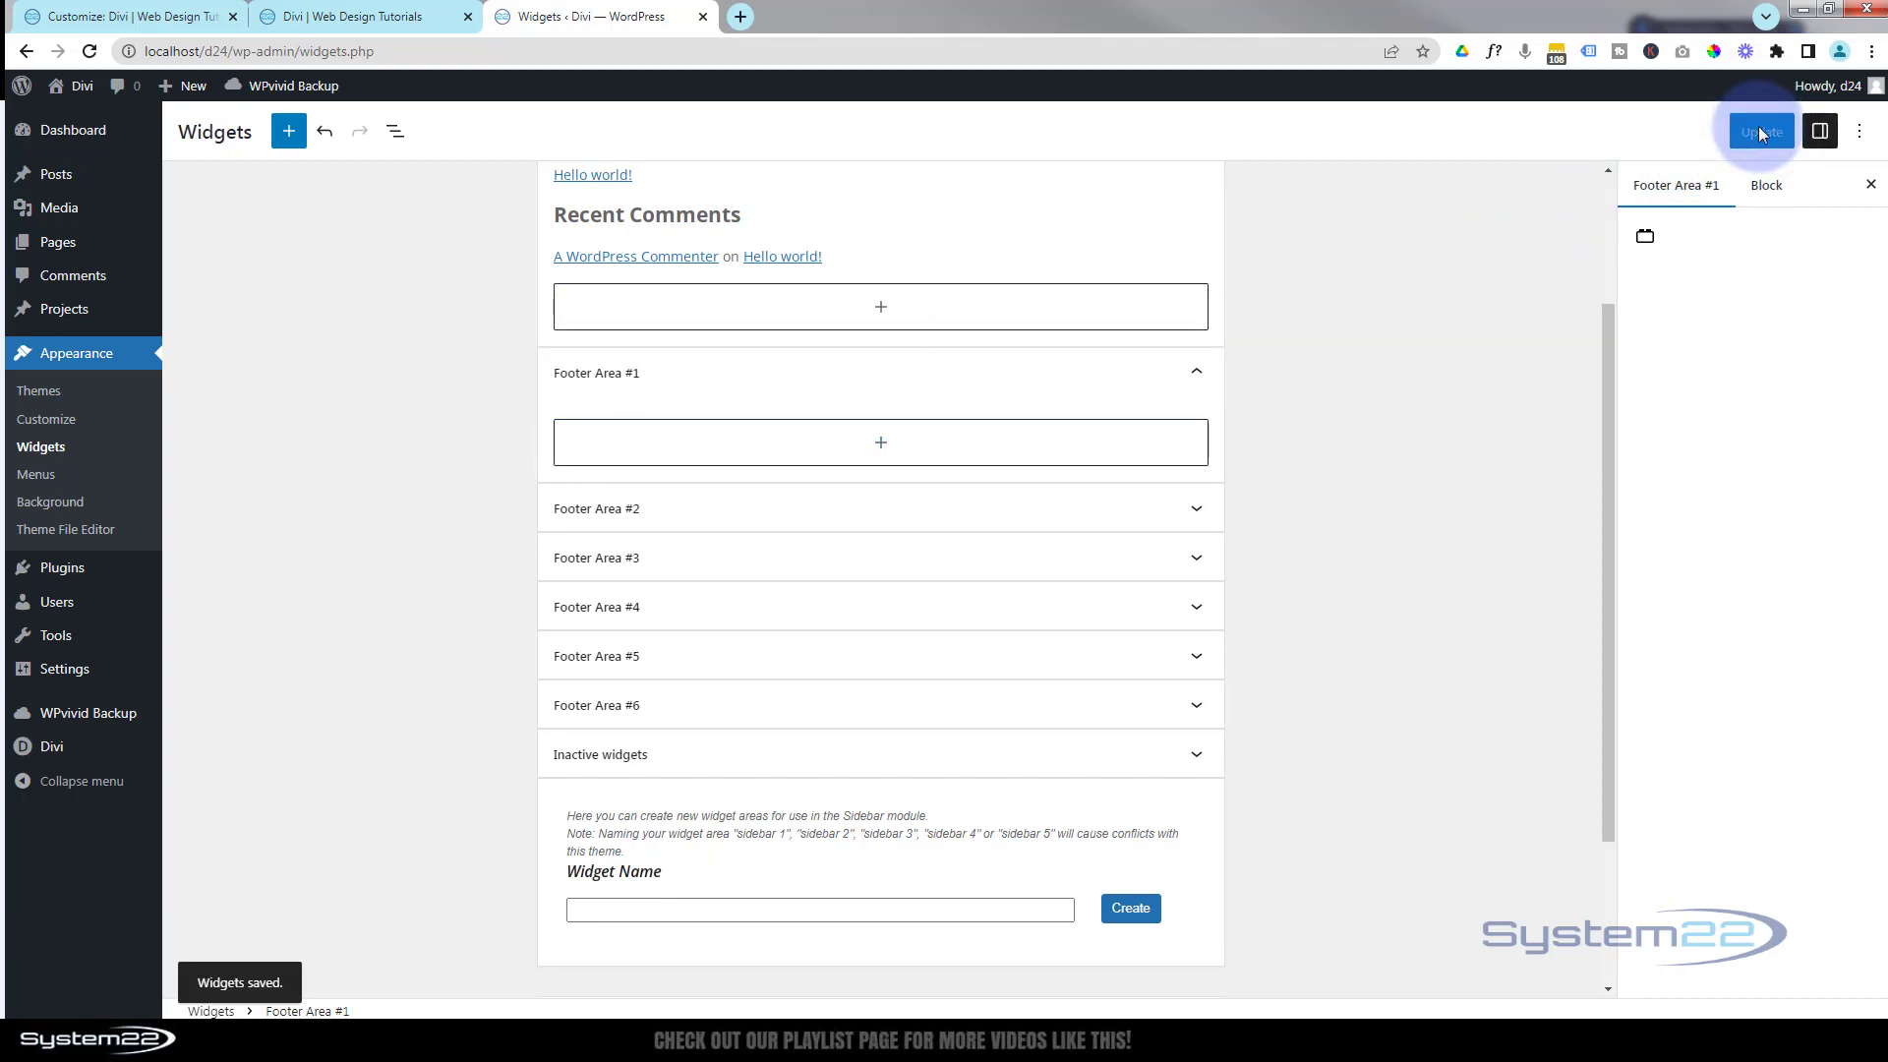
Reload the front-end home page and scroll to the footer's credits and social icons.
click(383, 19)
scroll(670, 494, down, 2)
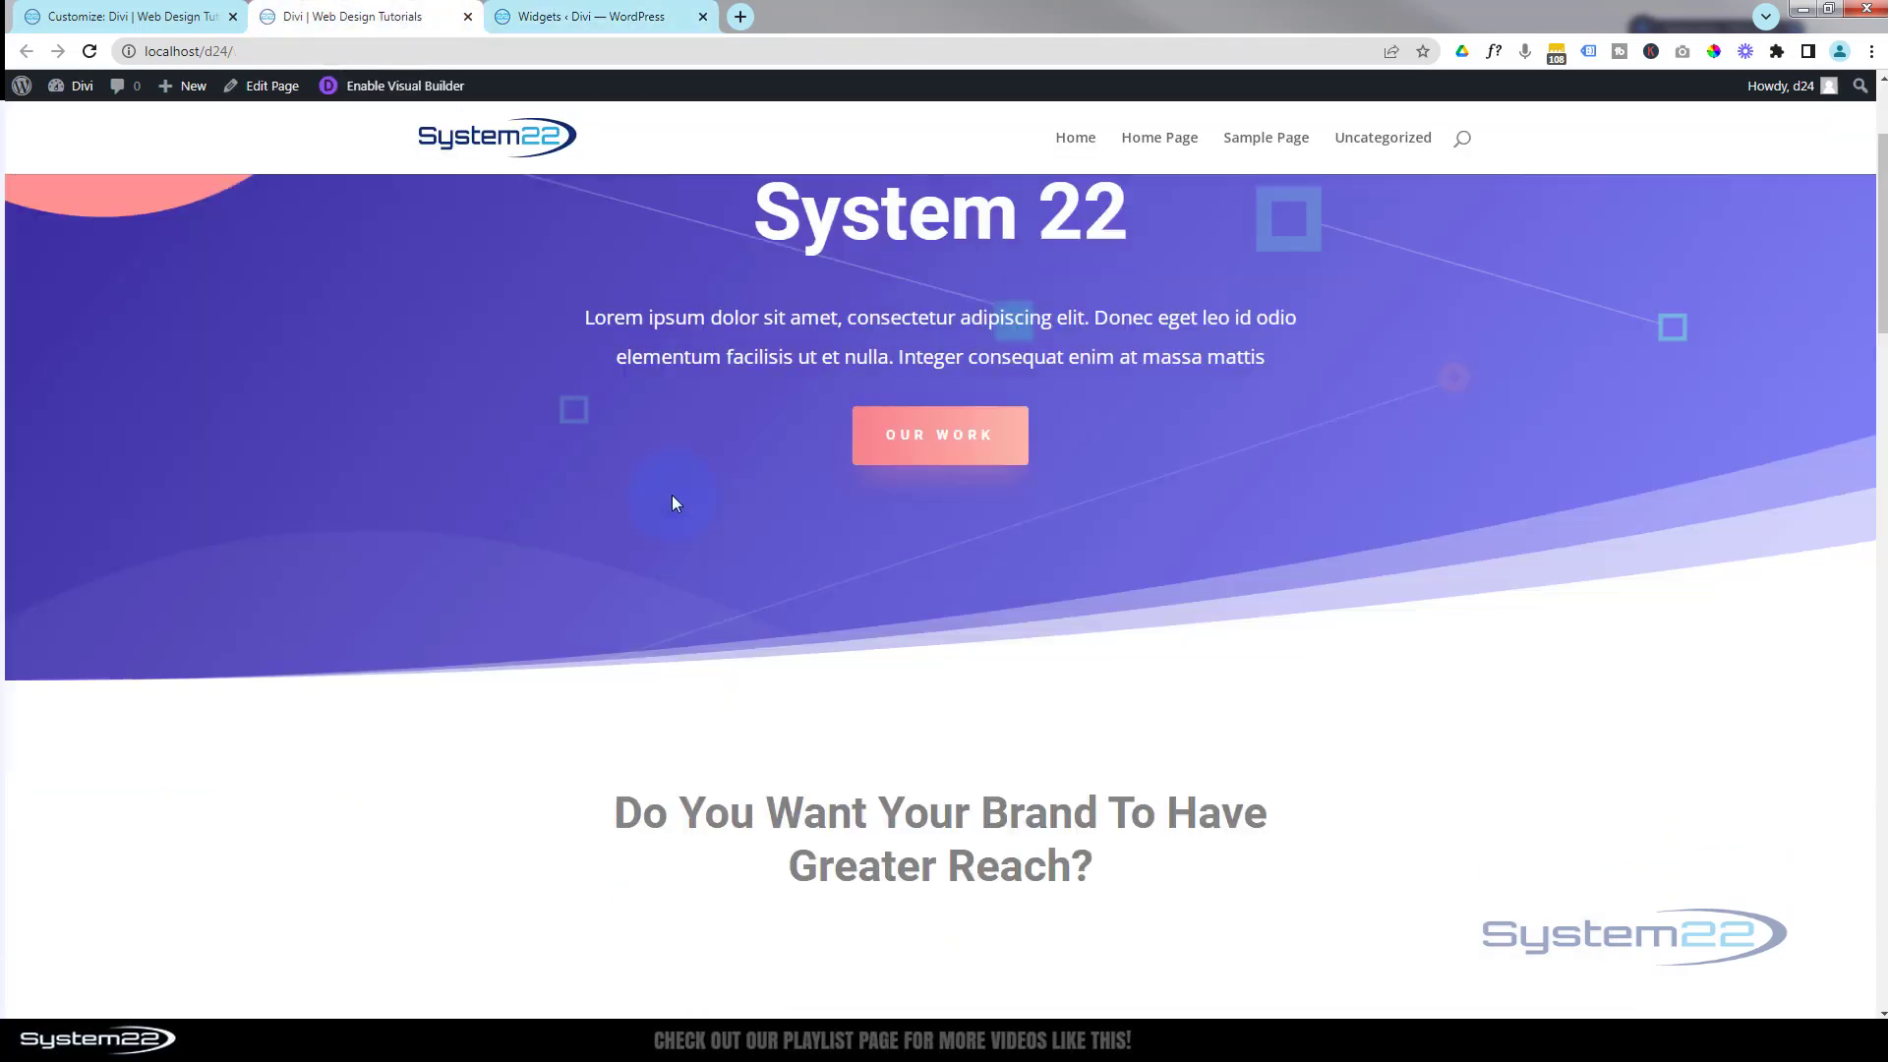
scroll(672, 494, down, 18)
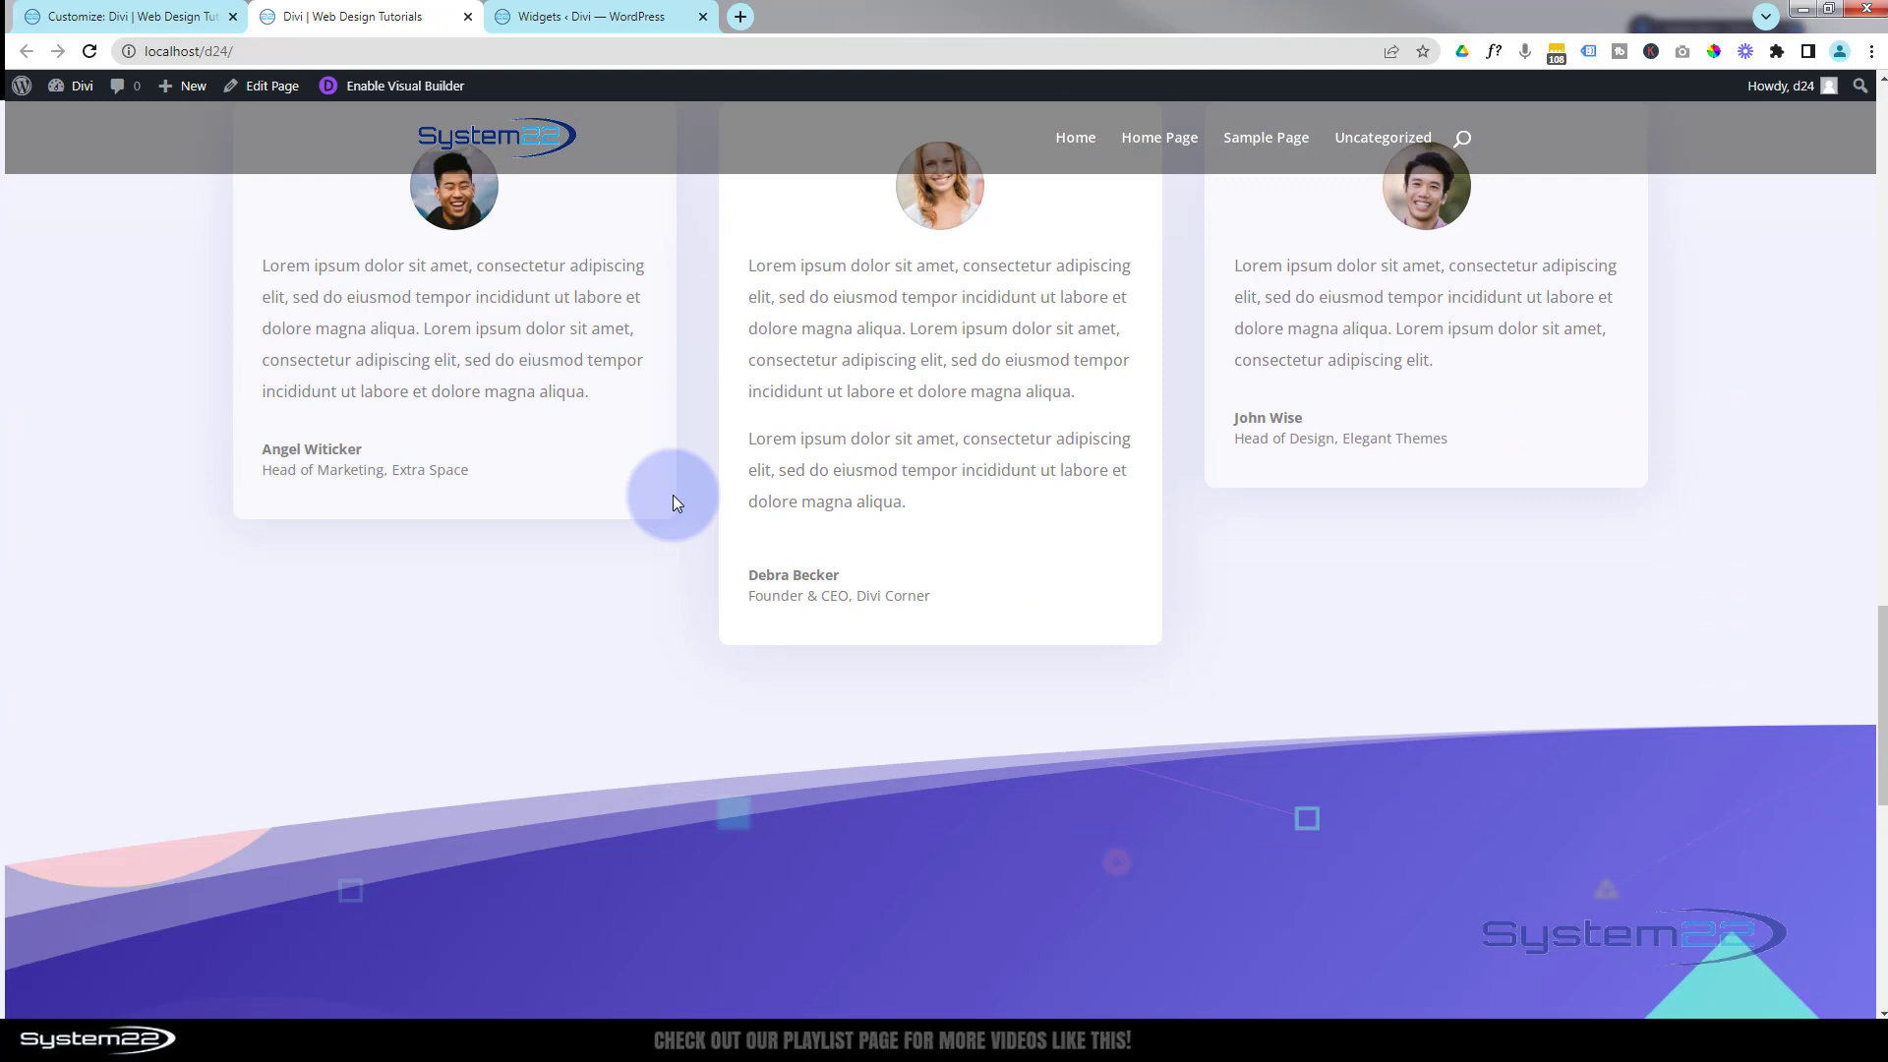
scroll(672, 493, down, 6)
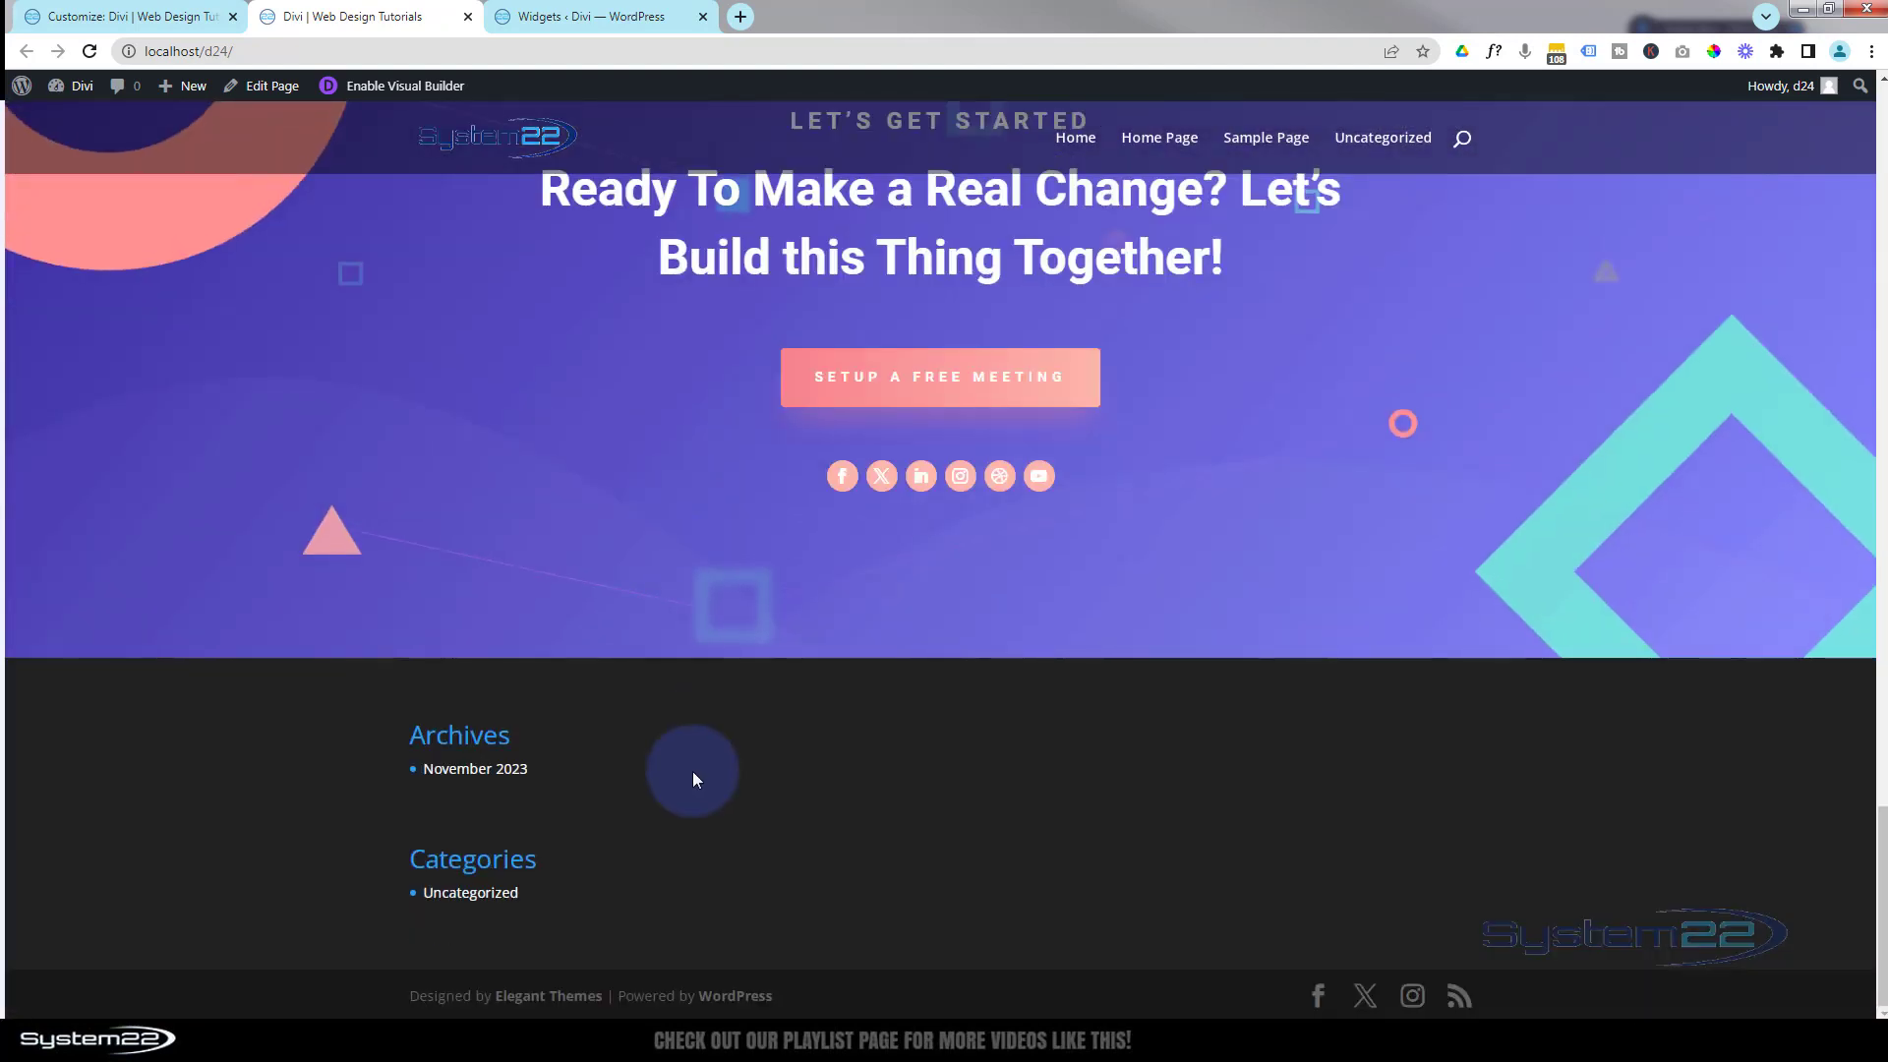
click(90, 52)
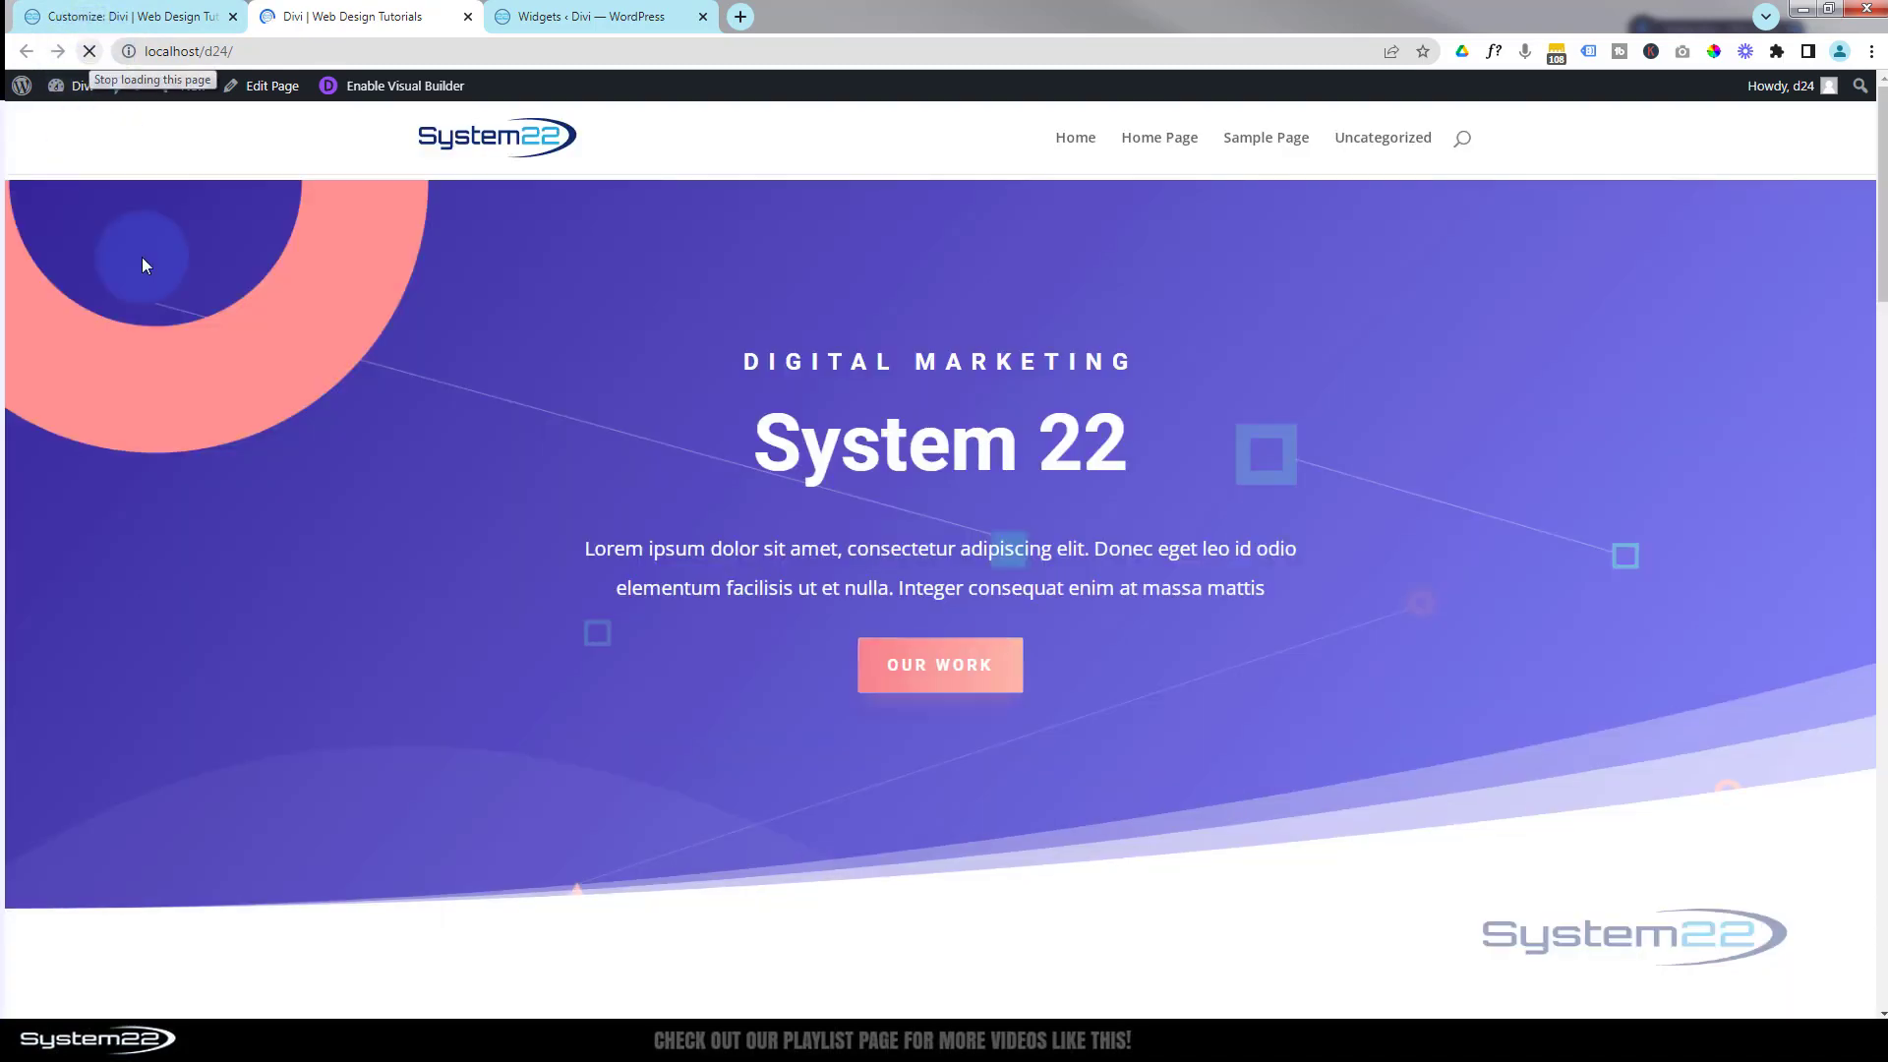
scroll(232, 389, down, 6)
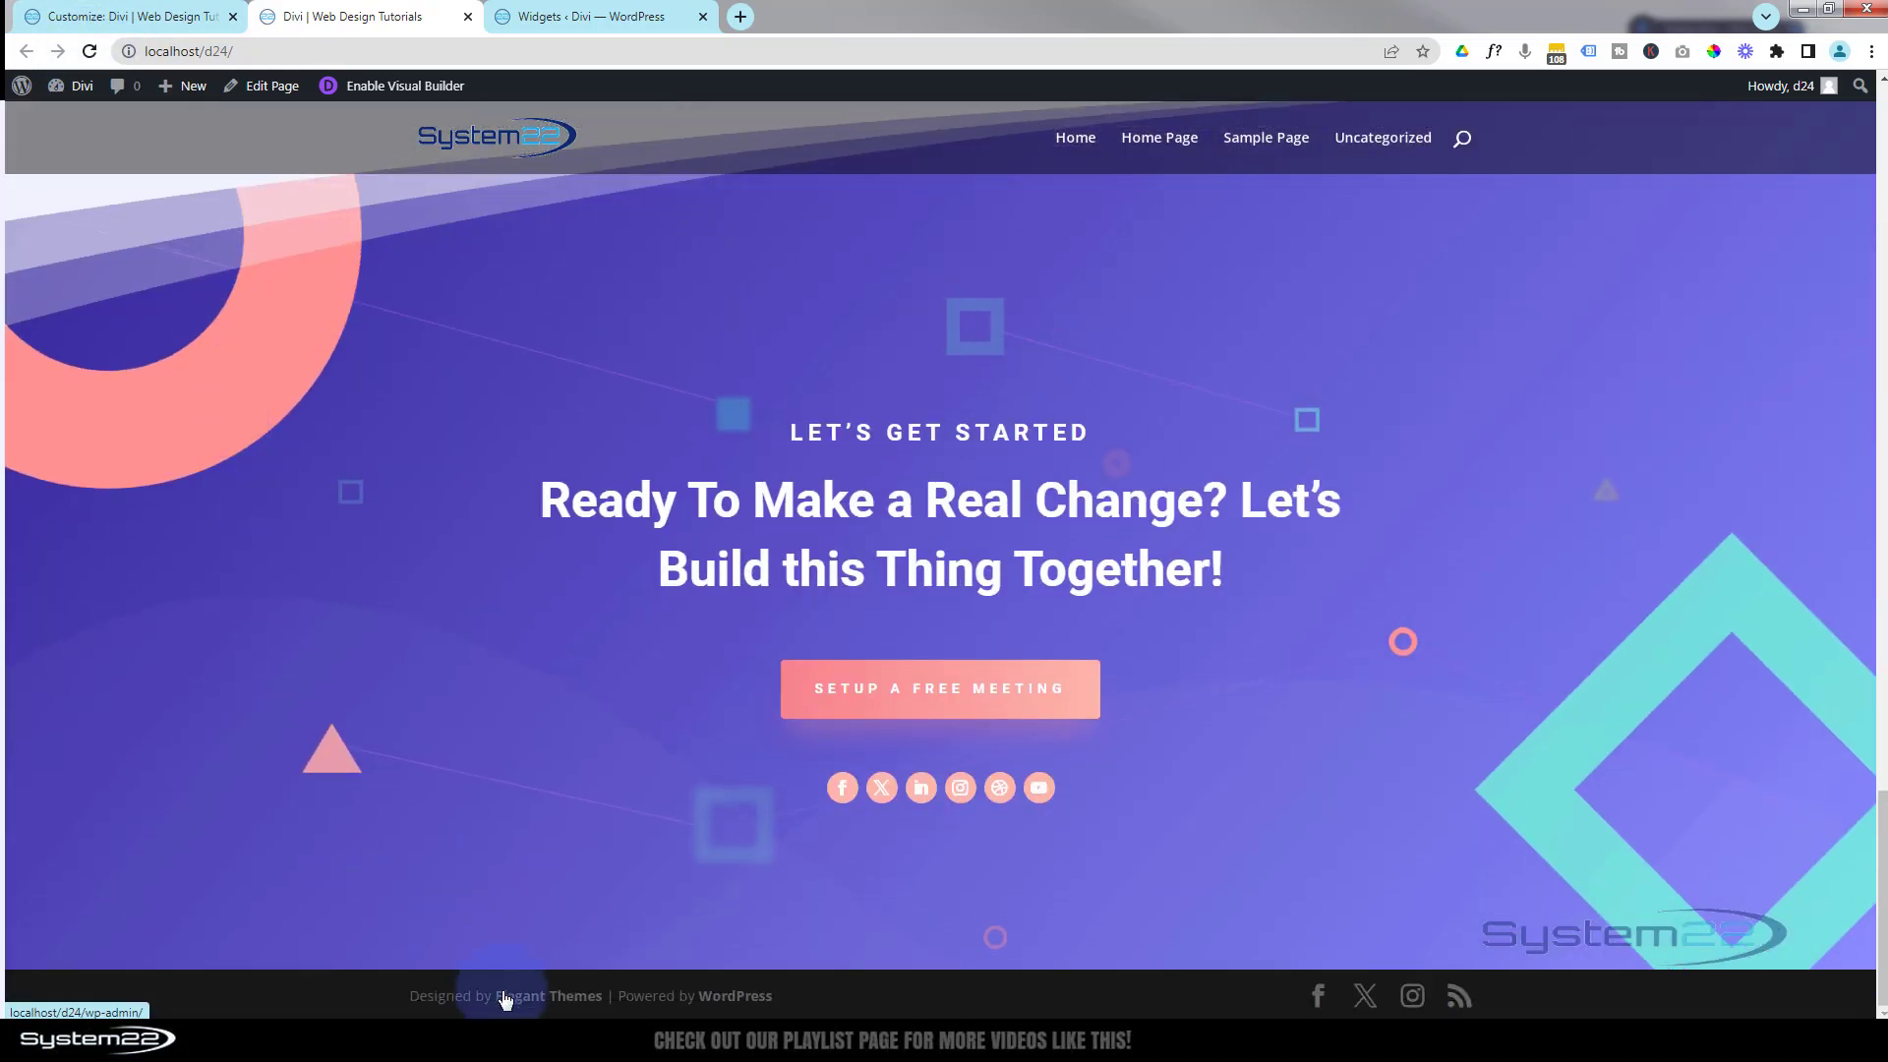
mouse_move(1067, 1042)
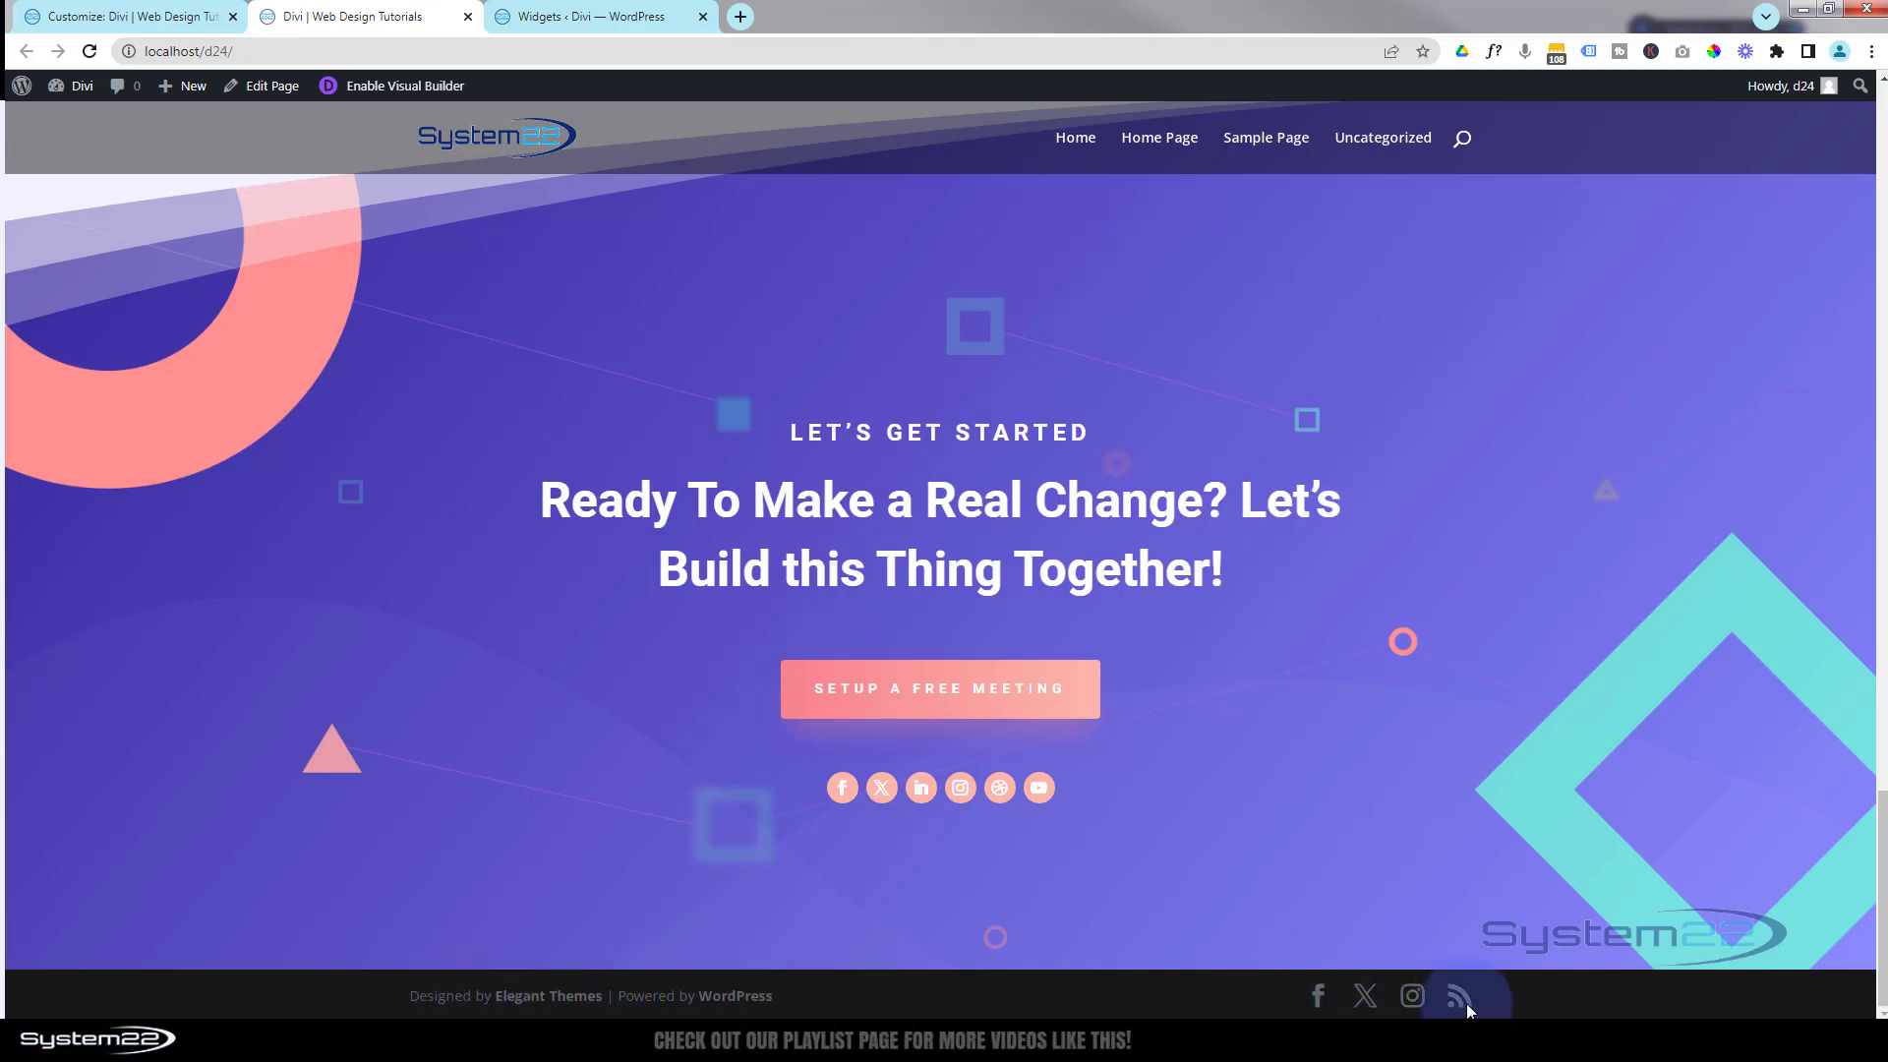
Open Footer Elements in the Customizer, toggling Show Social Icons off and back on.
click(134, 20)
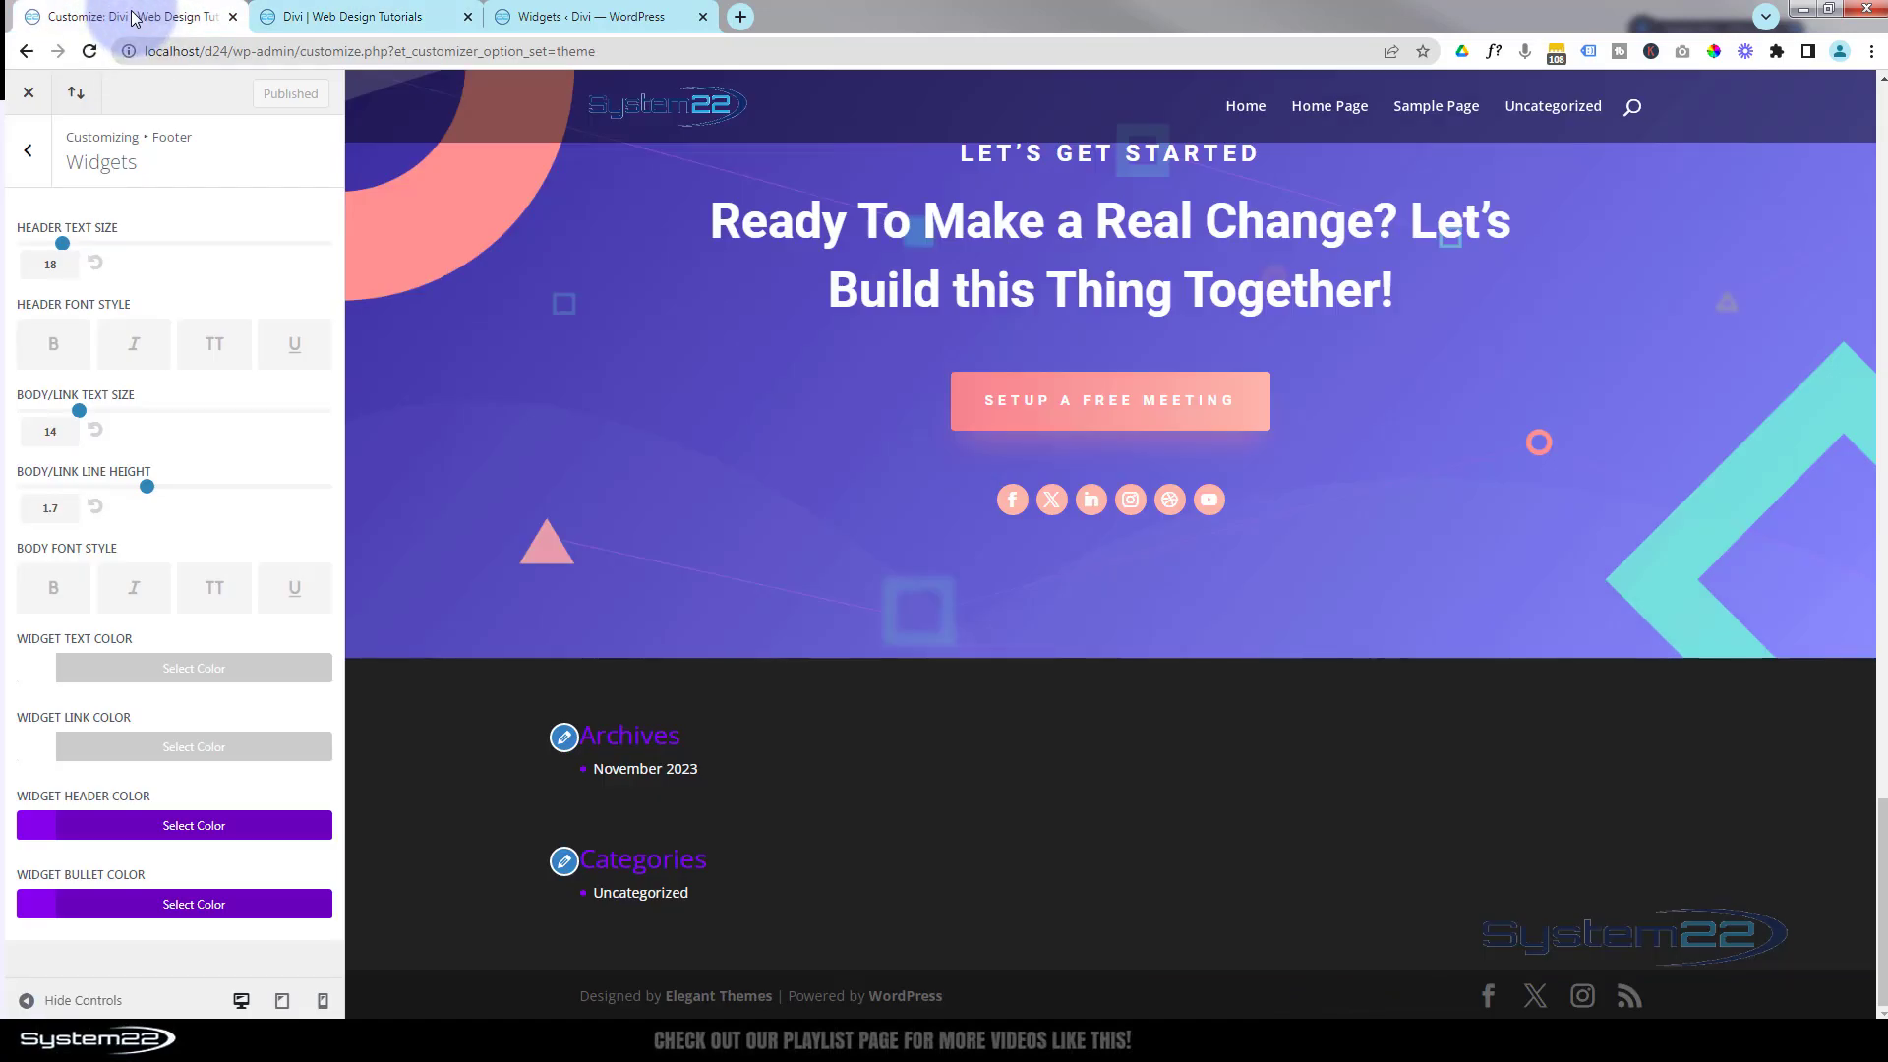
click(29, 156)
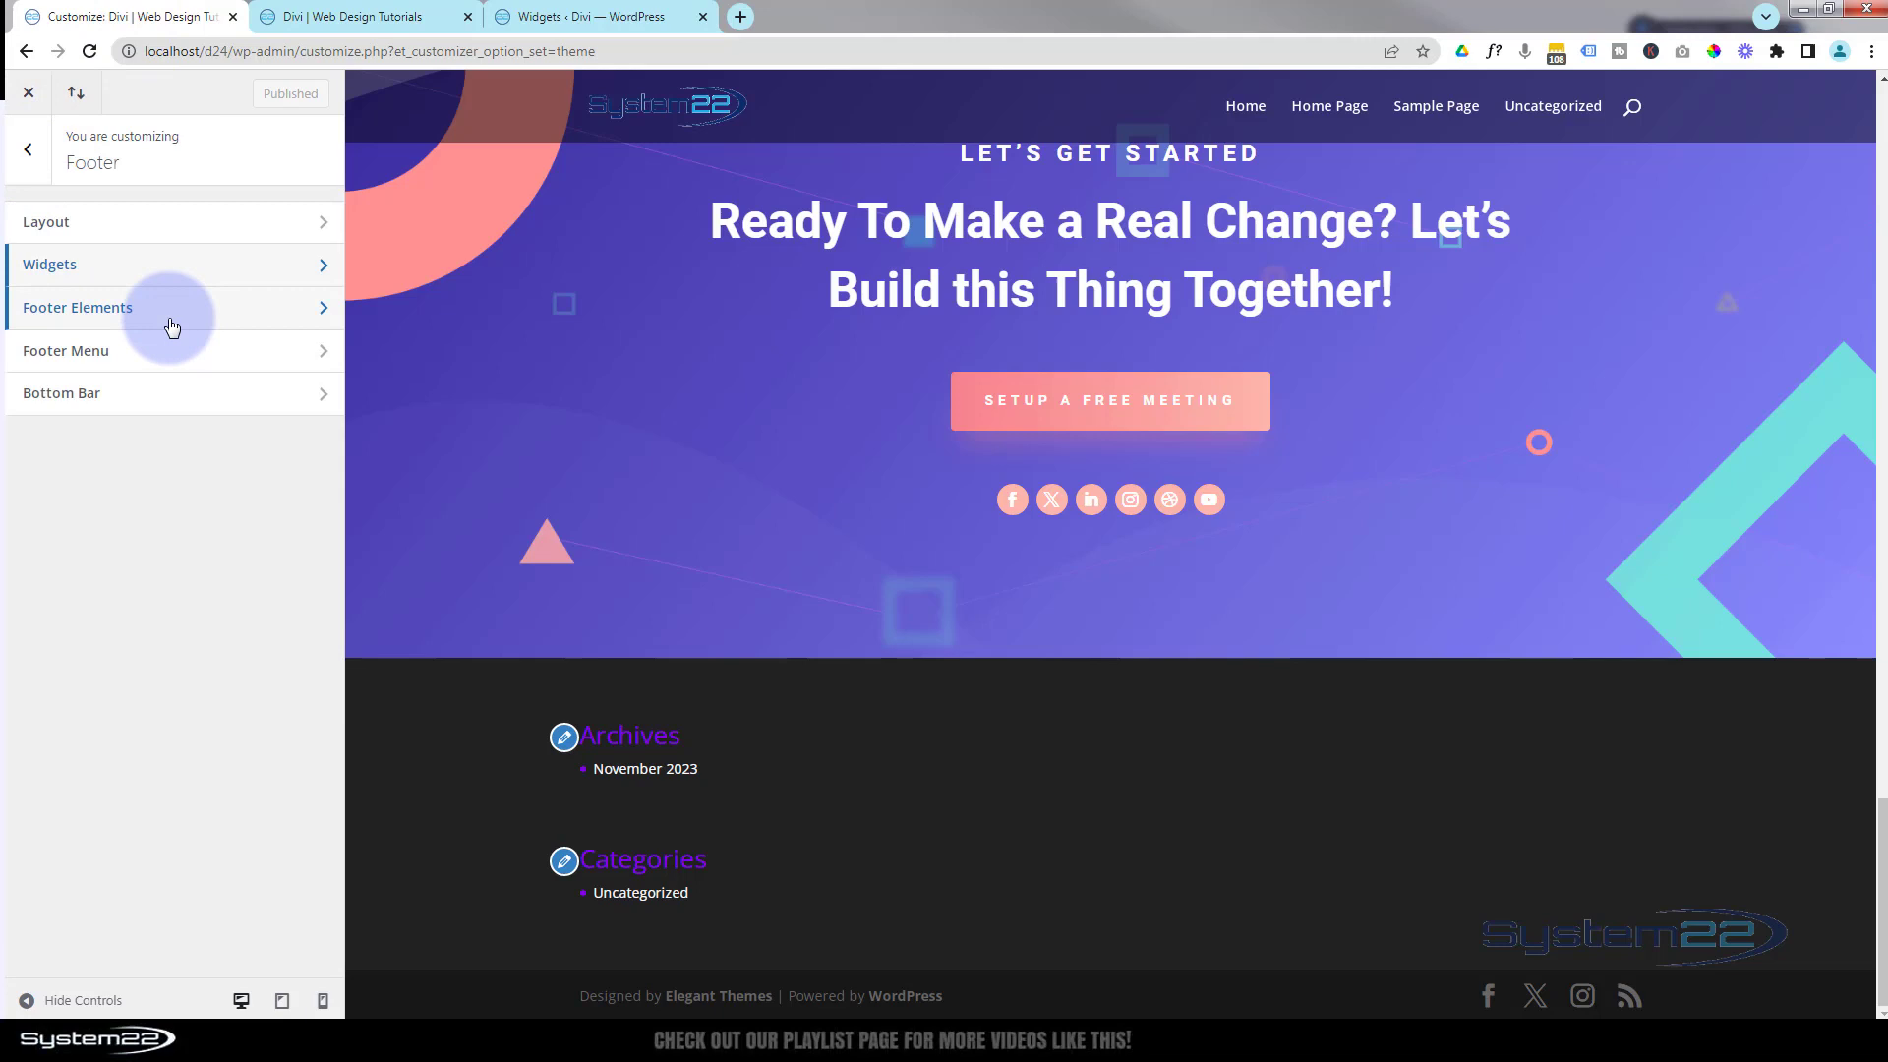
click(174, 322)
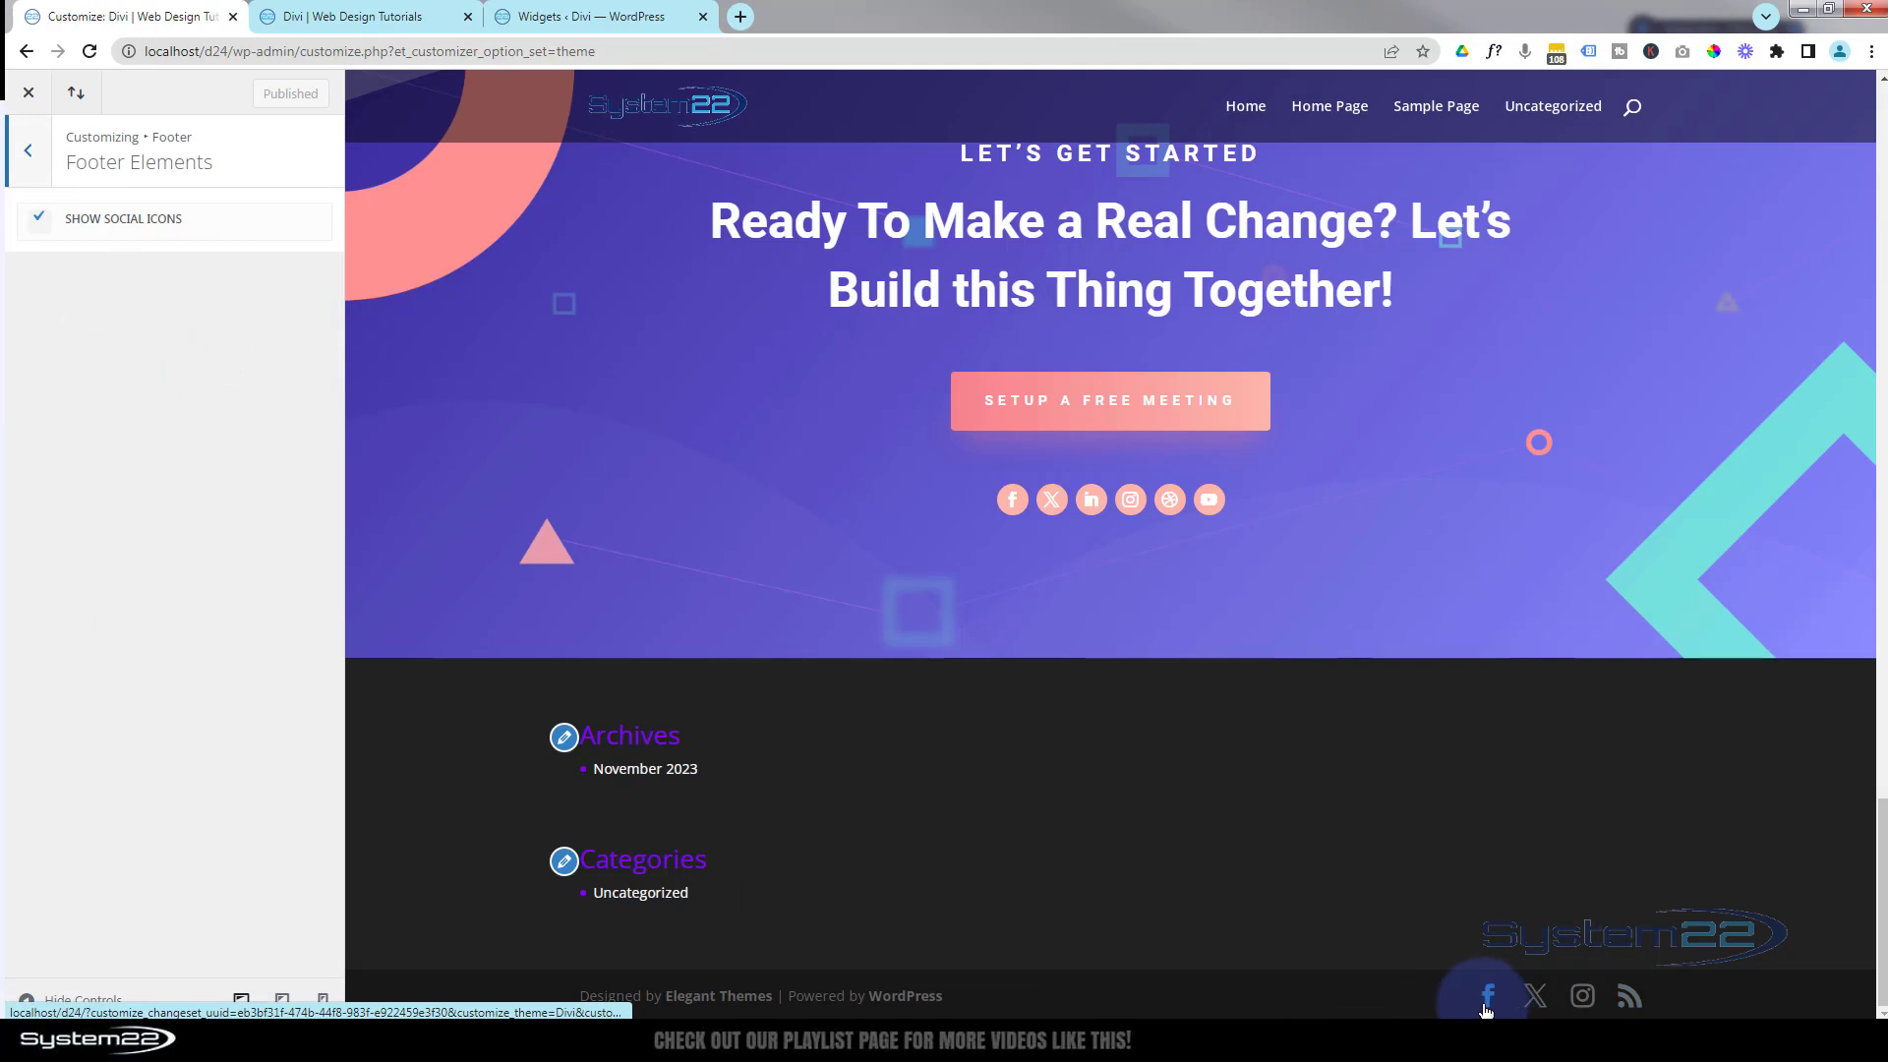
click(42, 218)
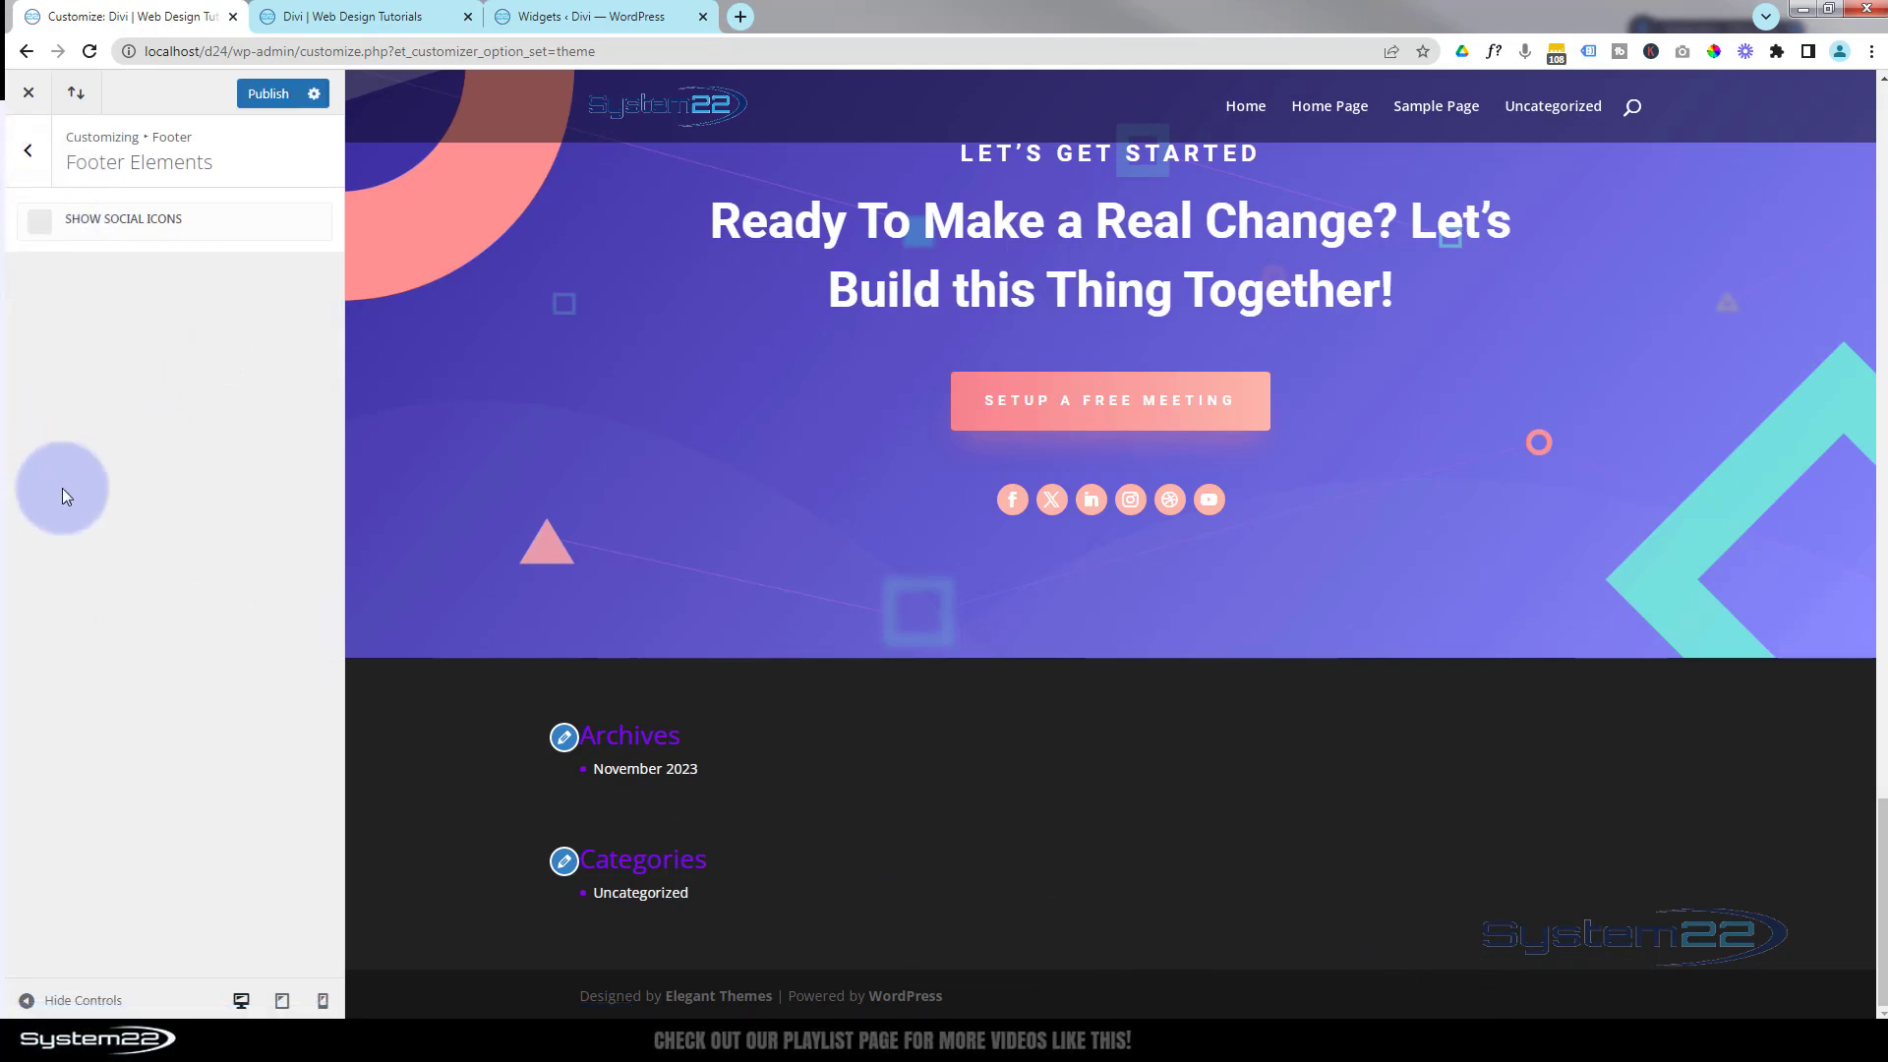
click(43, 232)
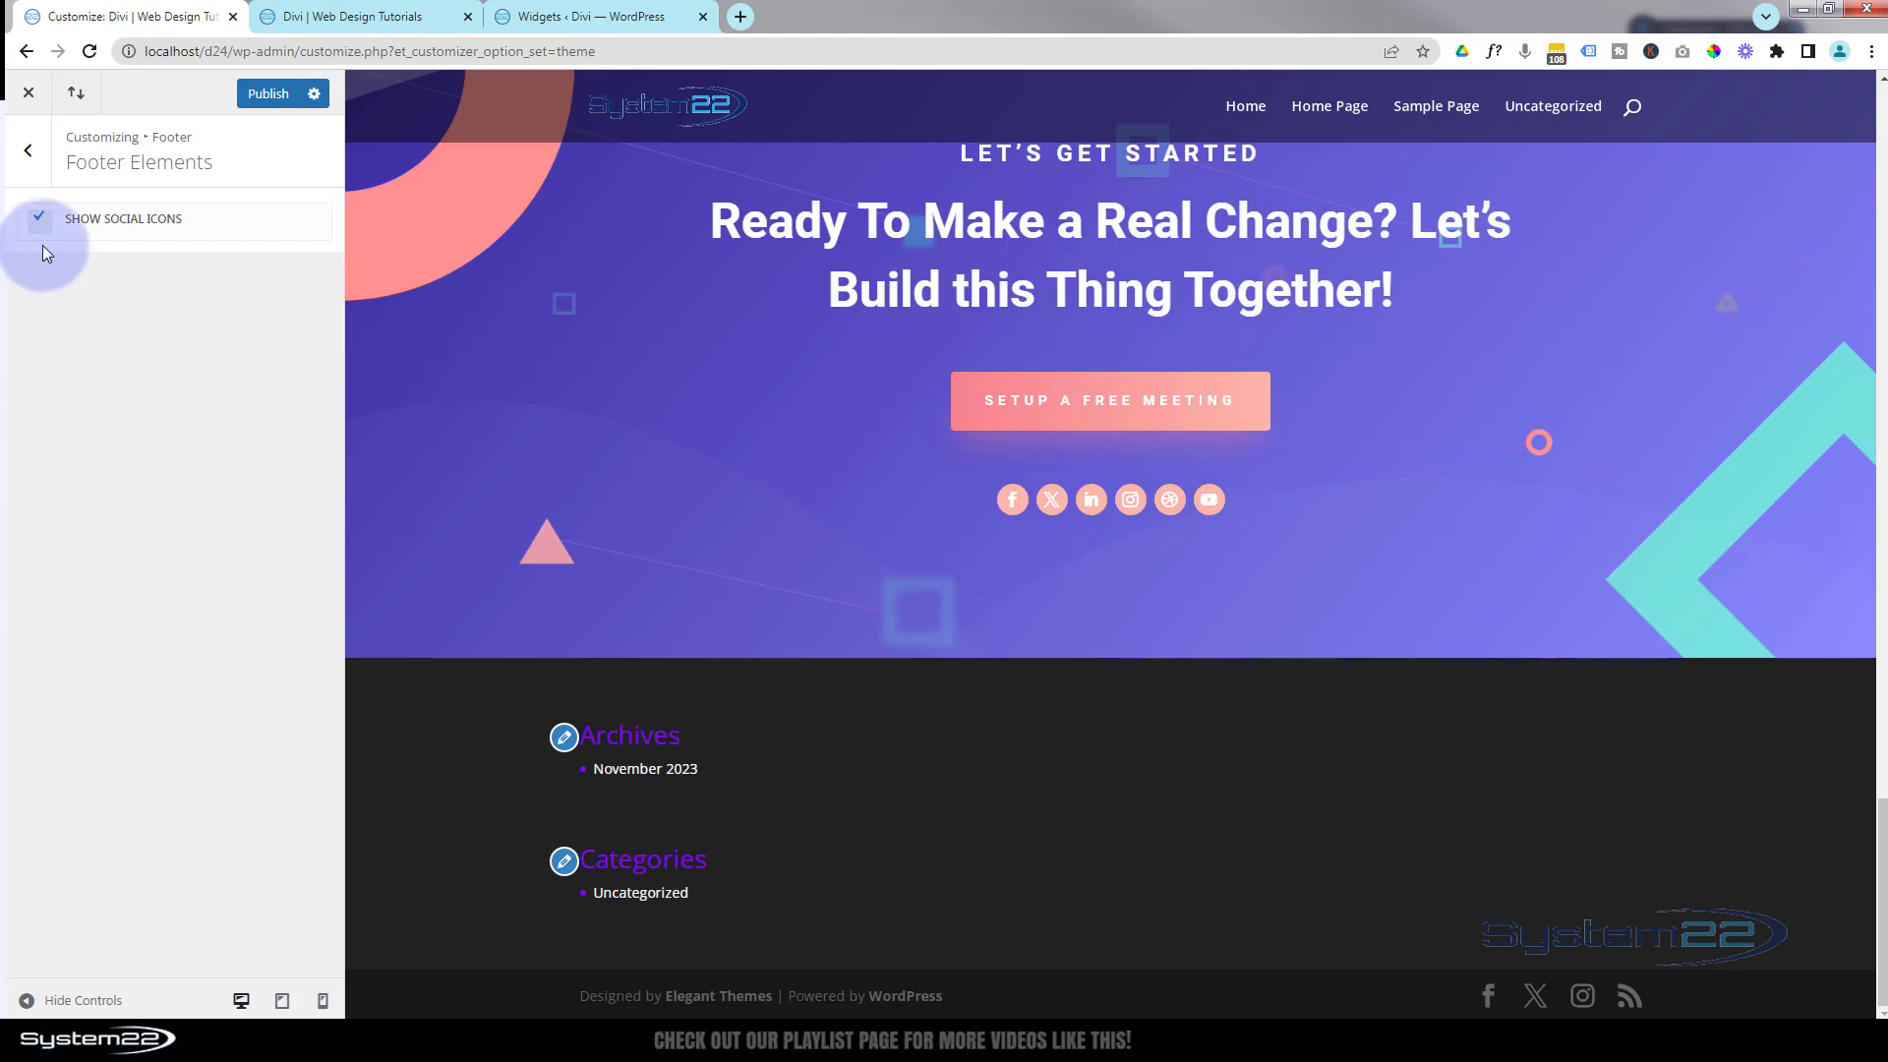
Open the Footer Menu settings to review letter spacing 0 and font size 14.
click(28, 150)
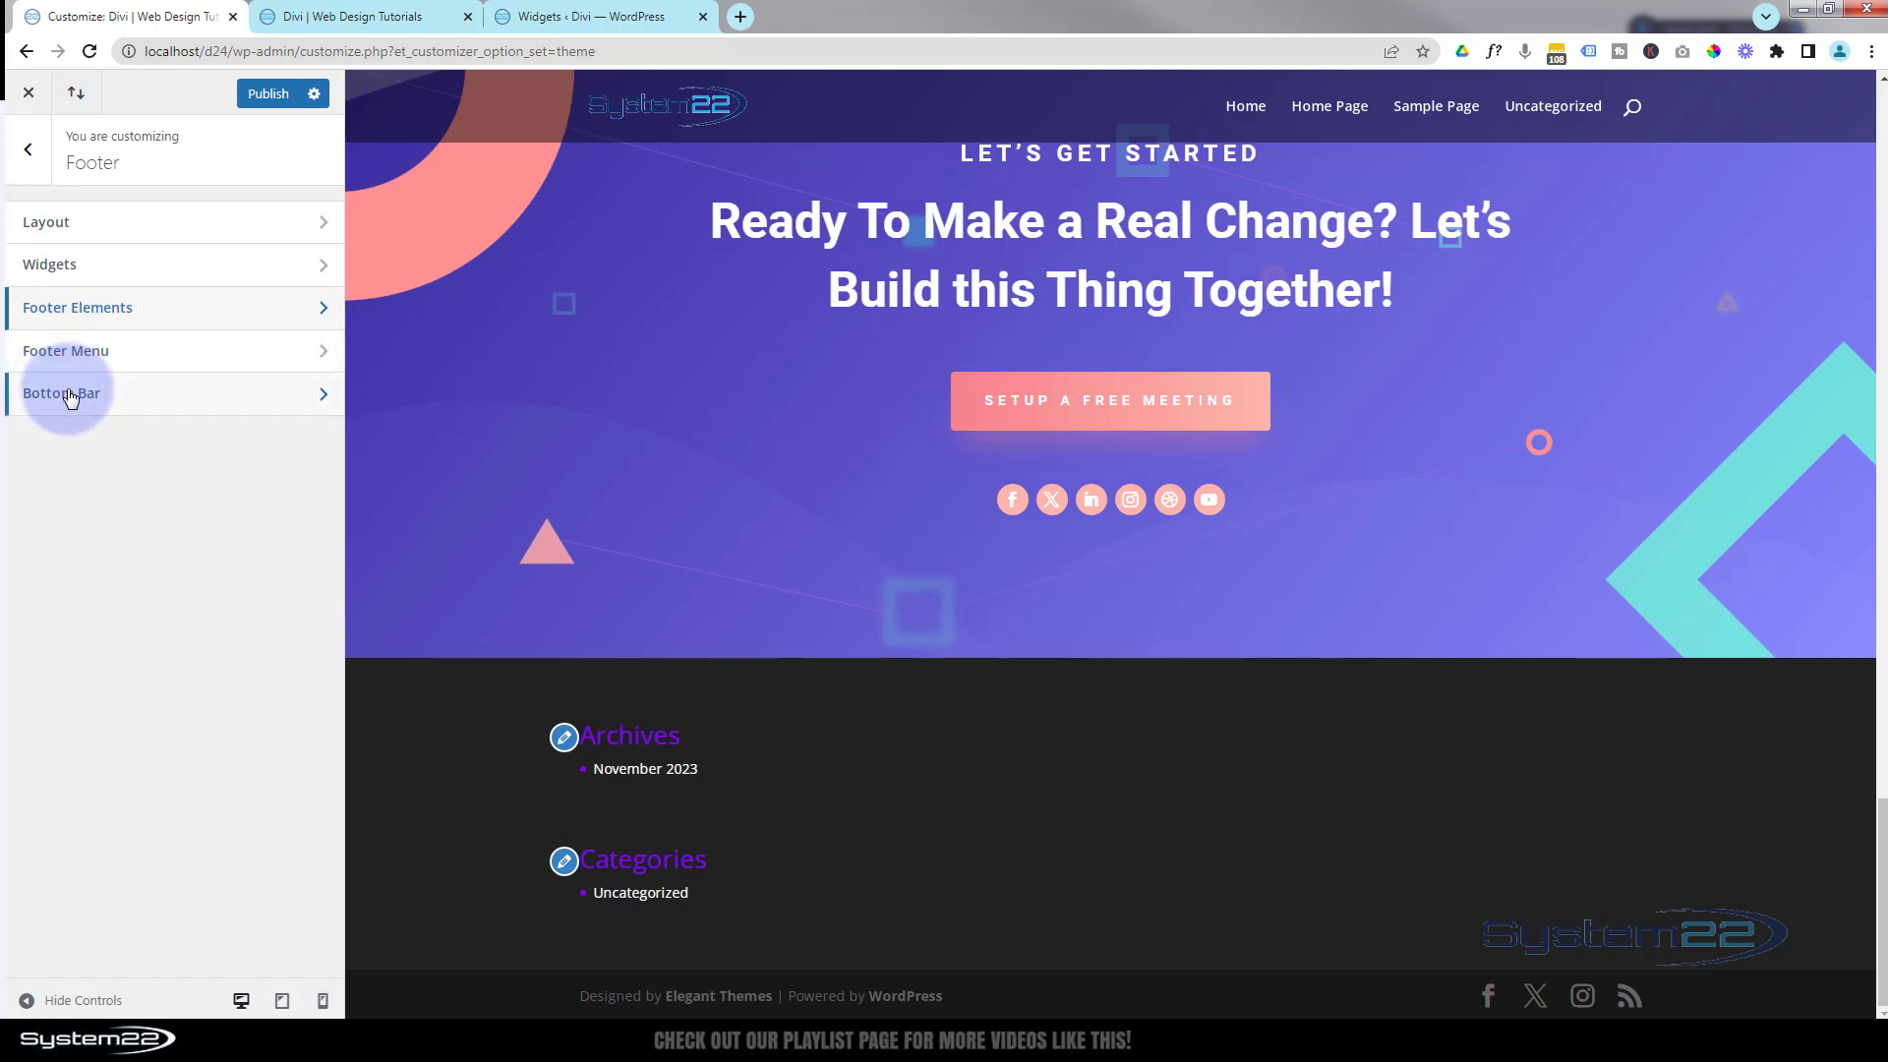
click(128, 354)
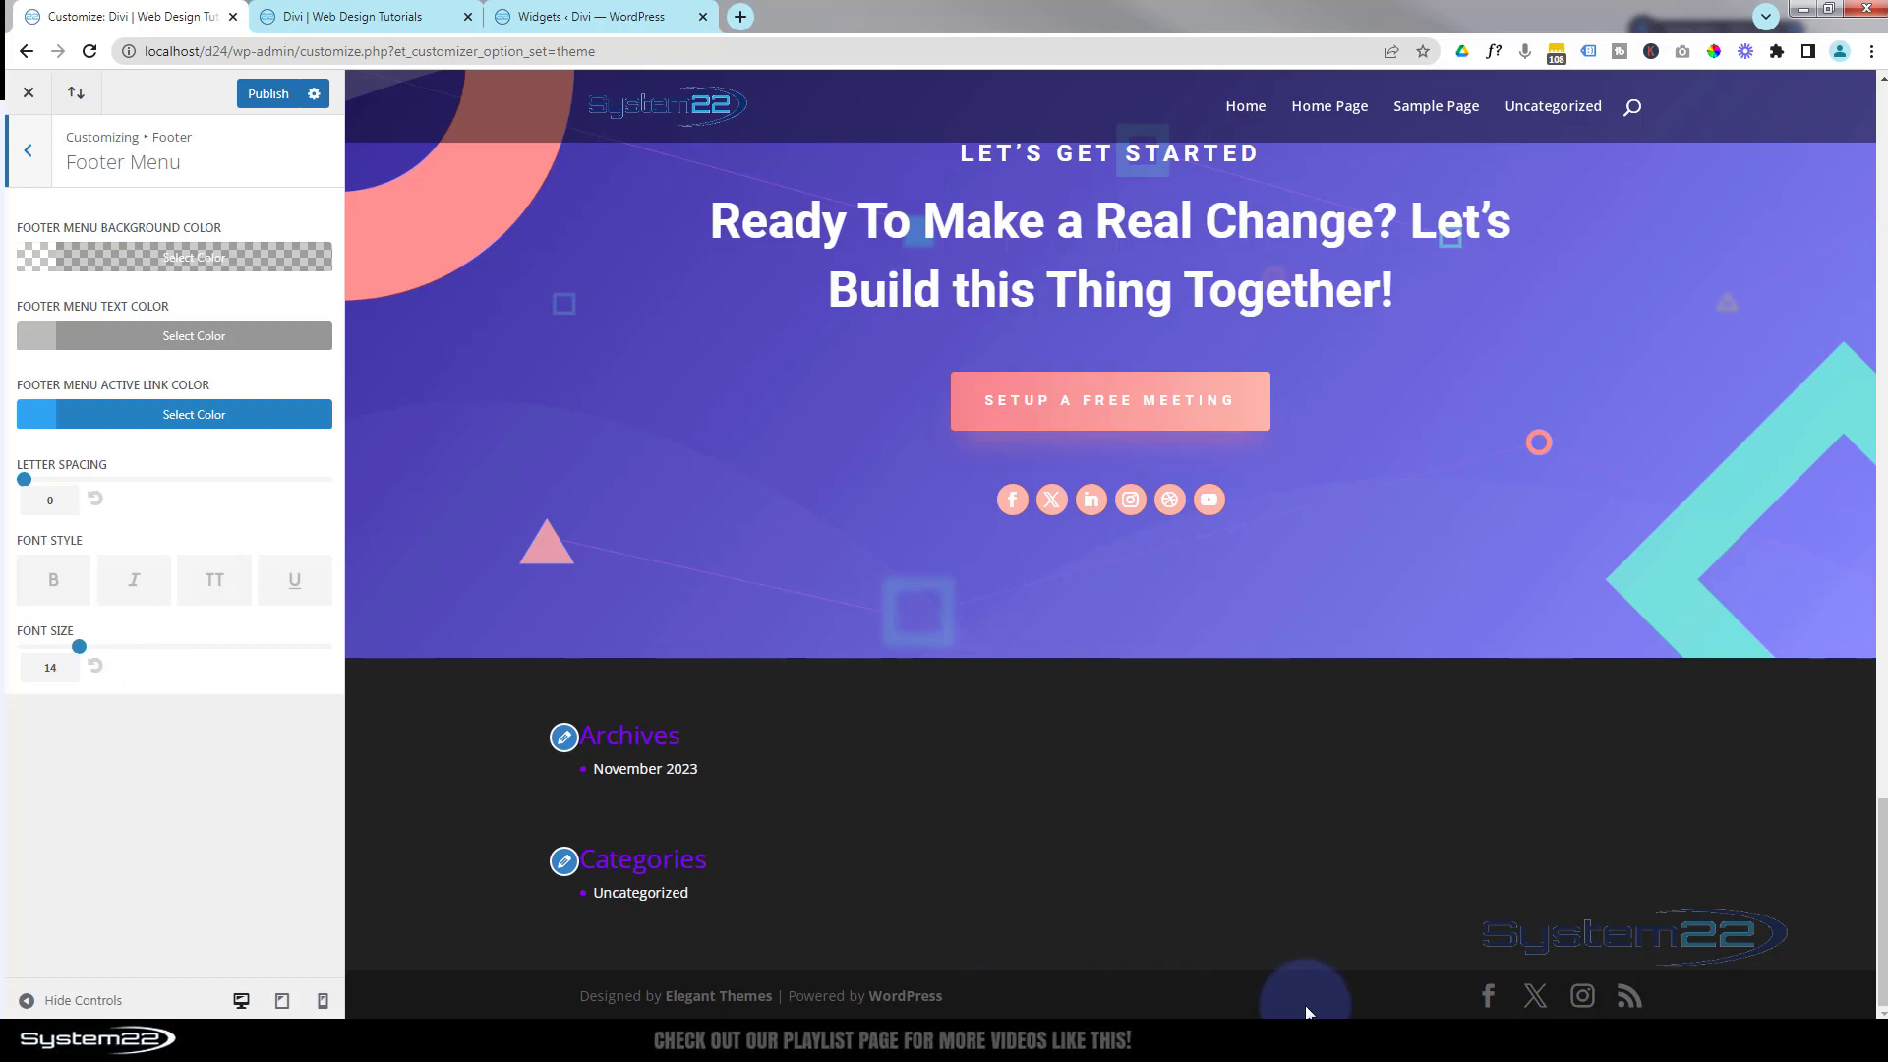
click(35, 161)
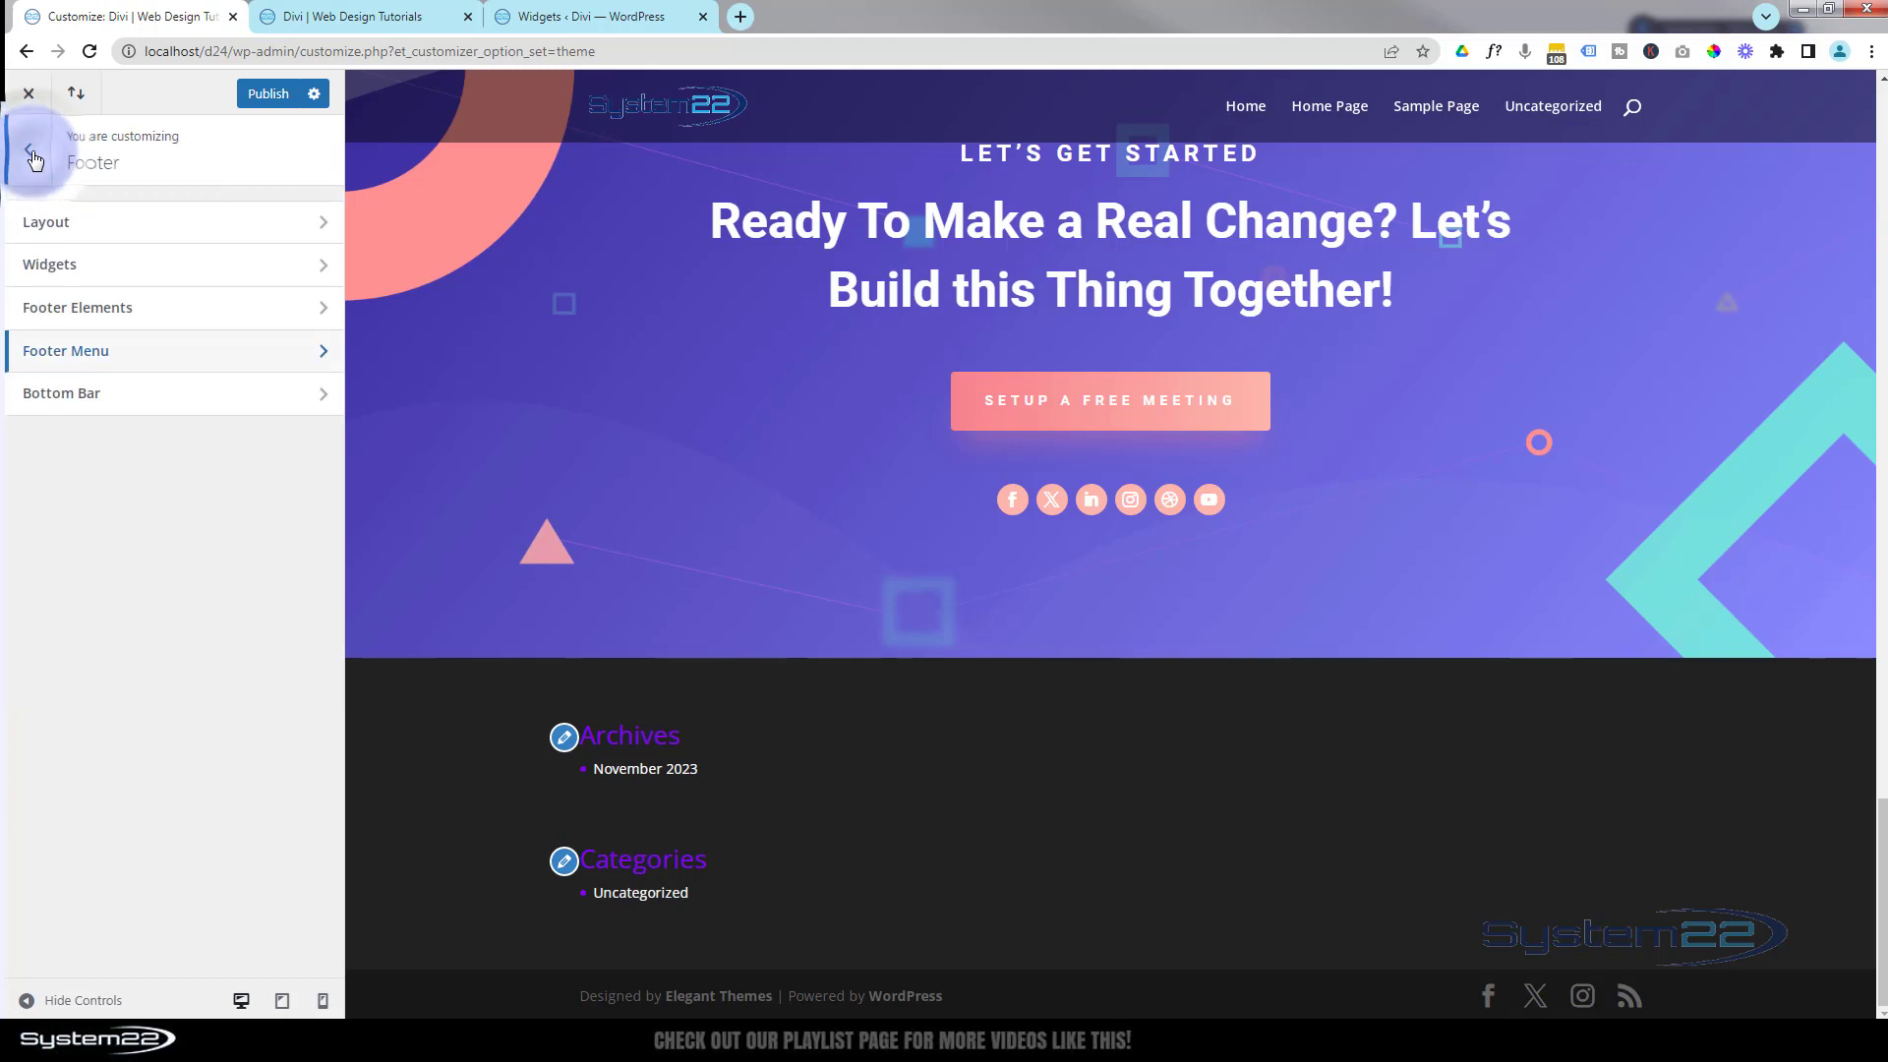
click(33, 158)
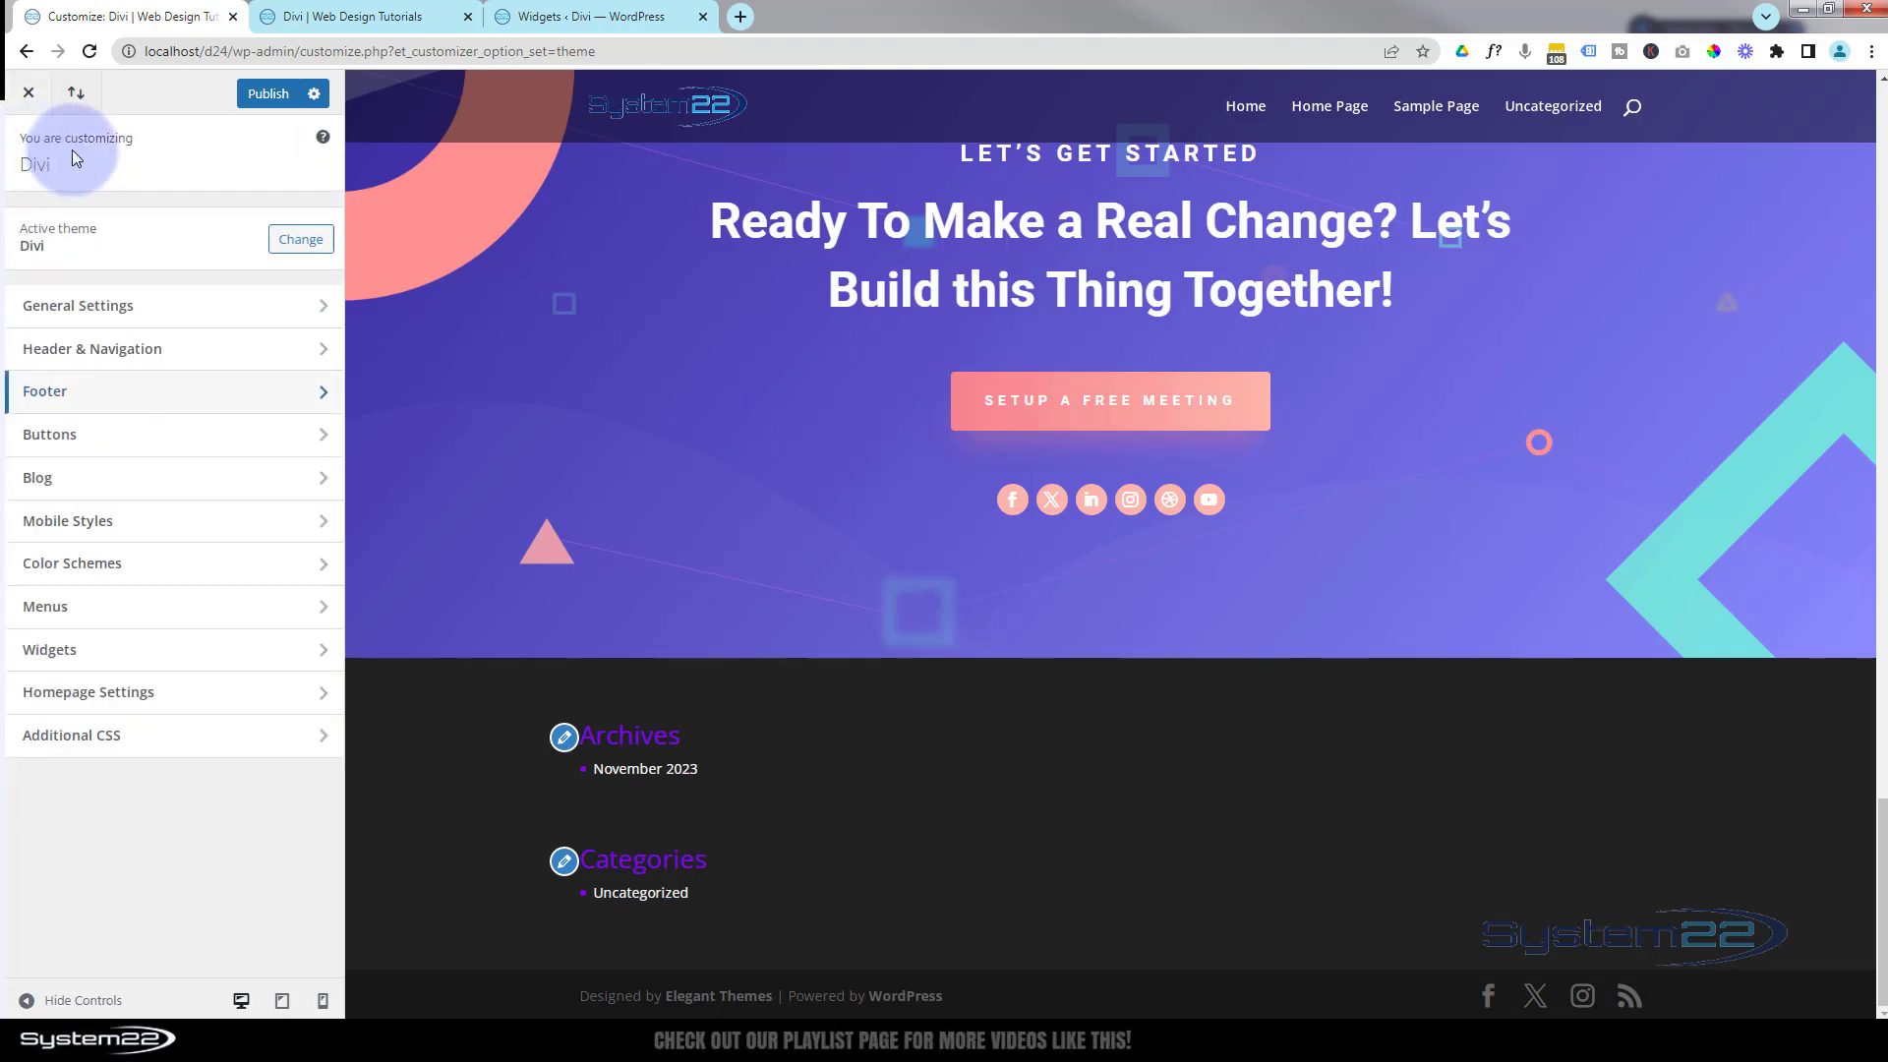
click(112, 620)
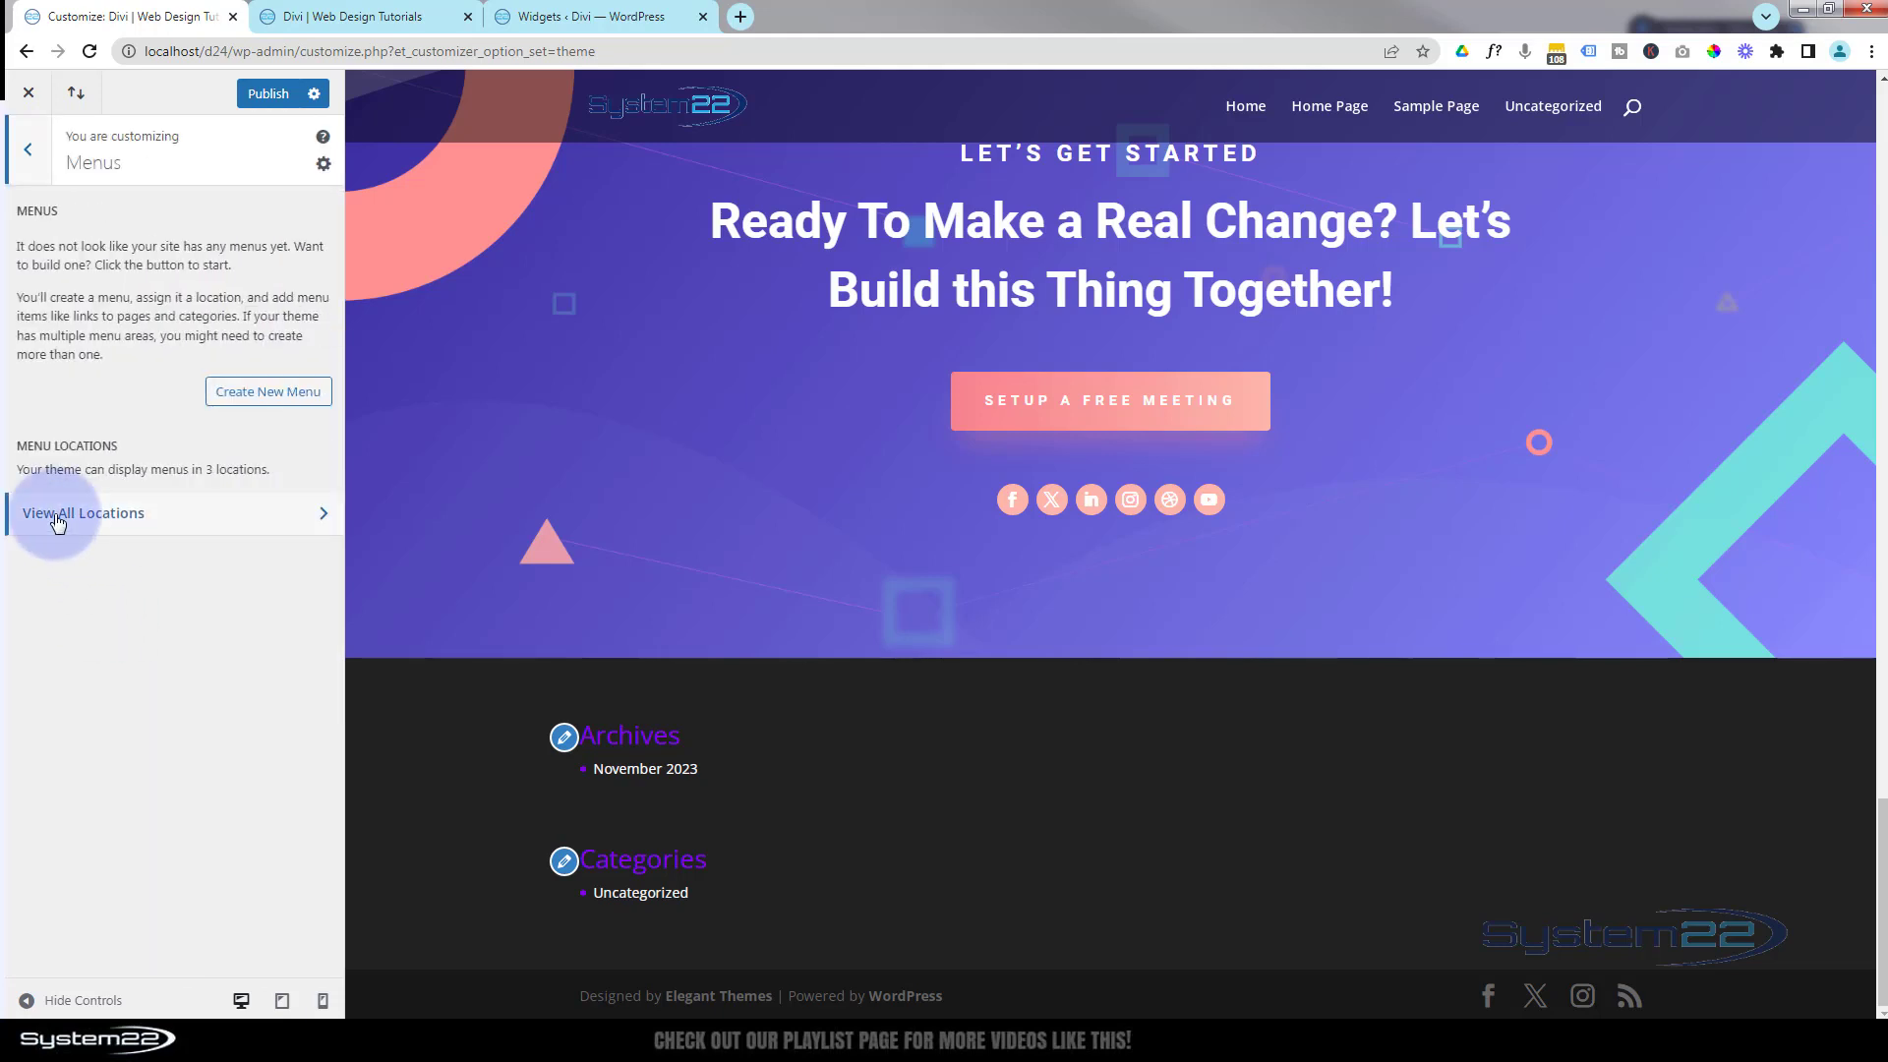
click(226, 511)
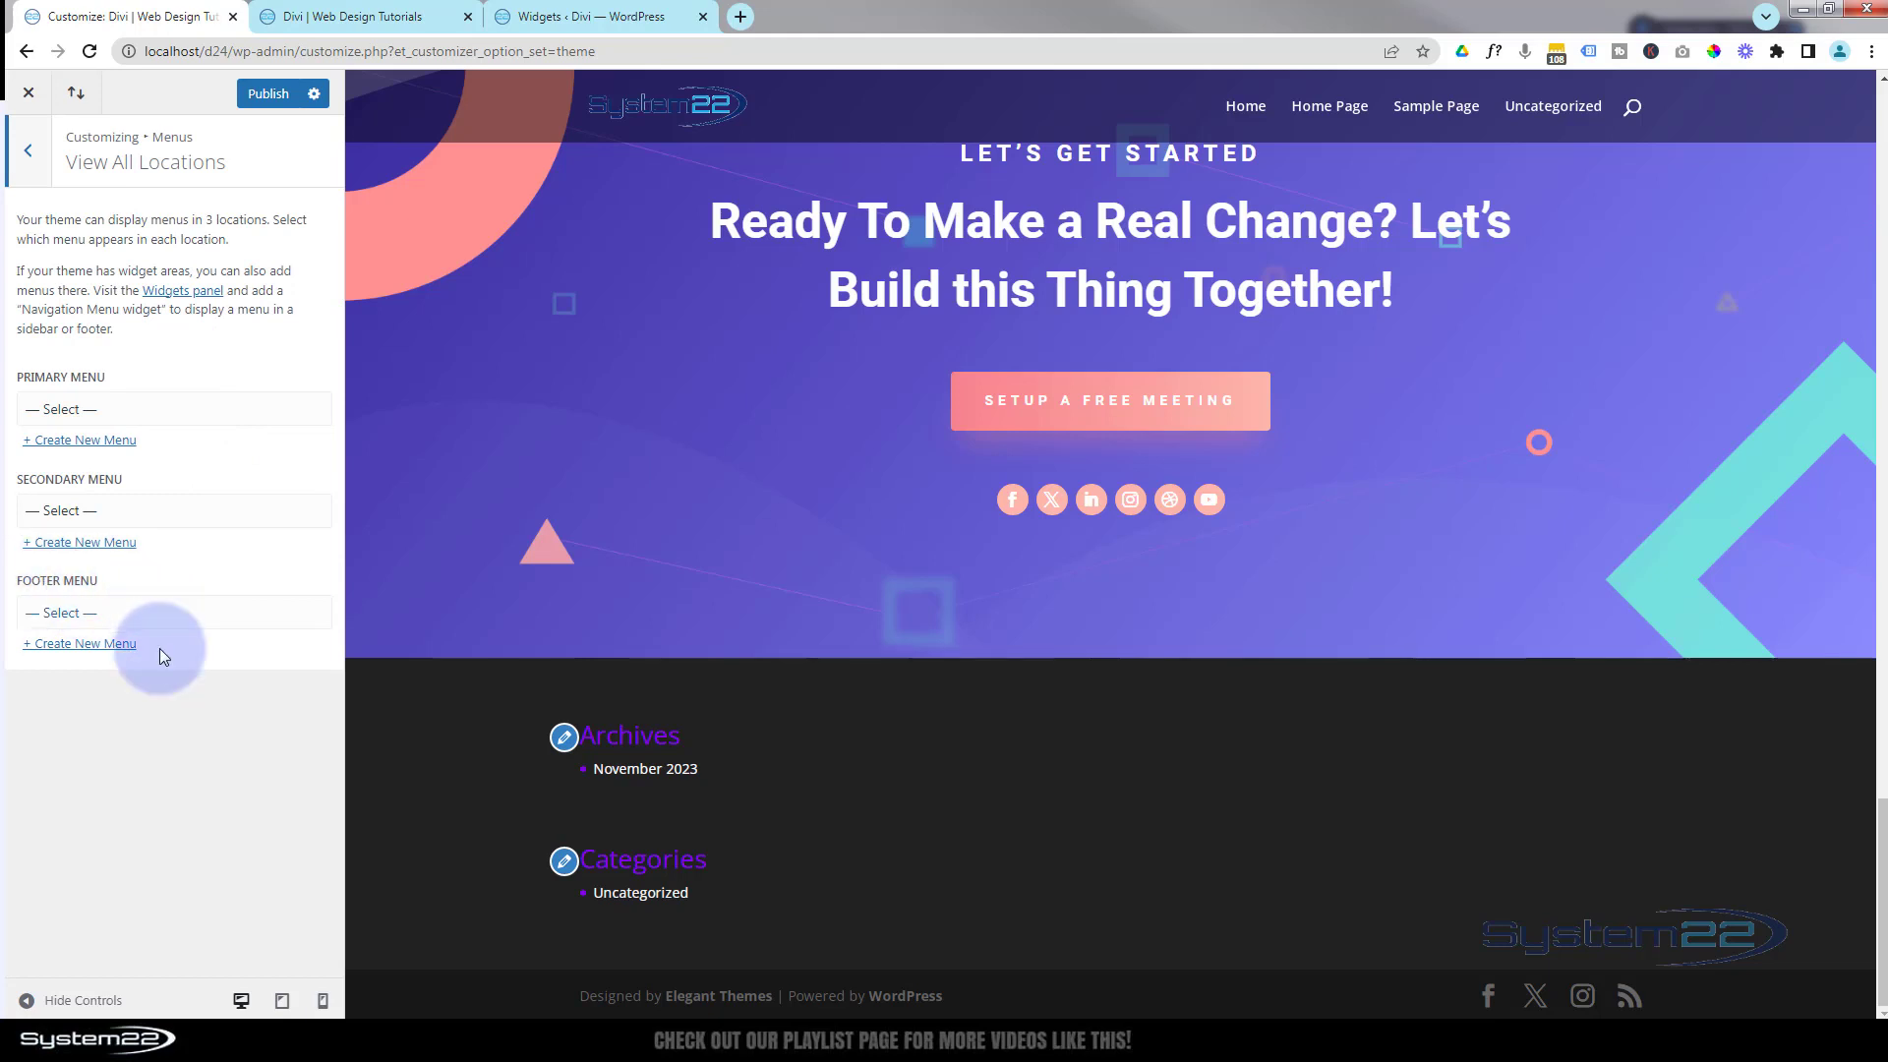
click(126, 613)
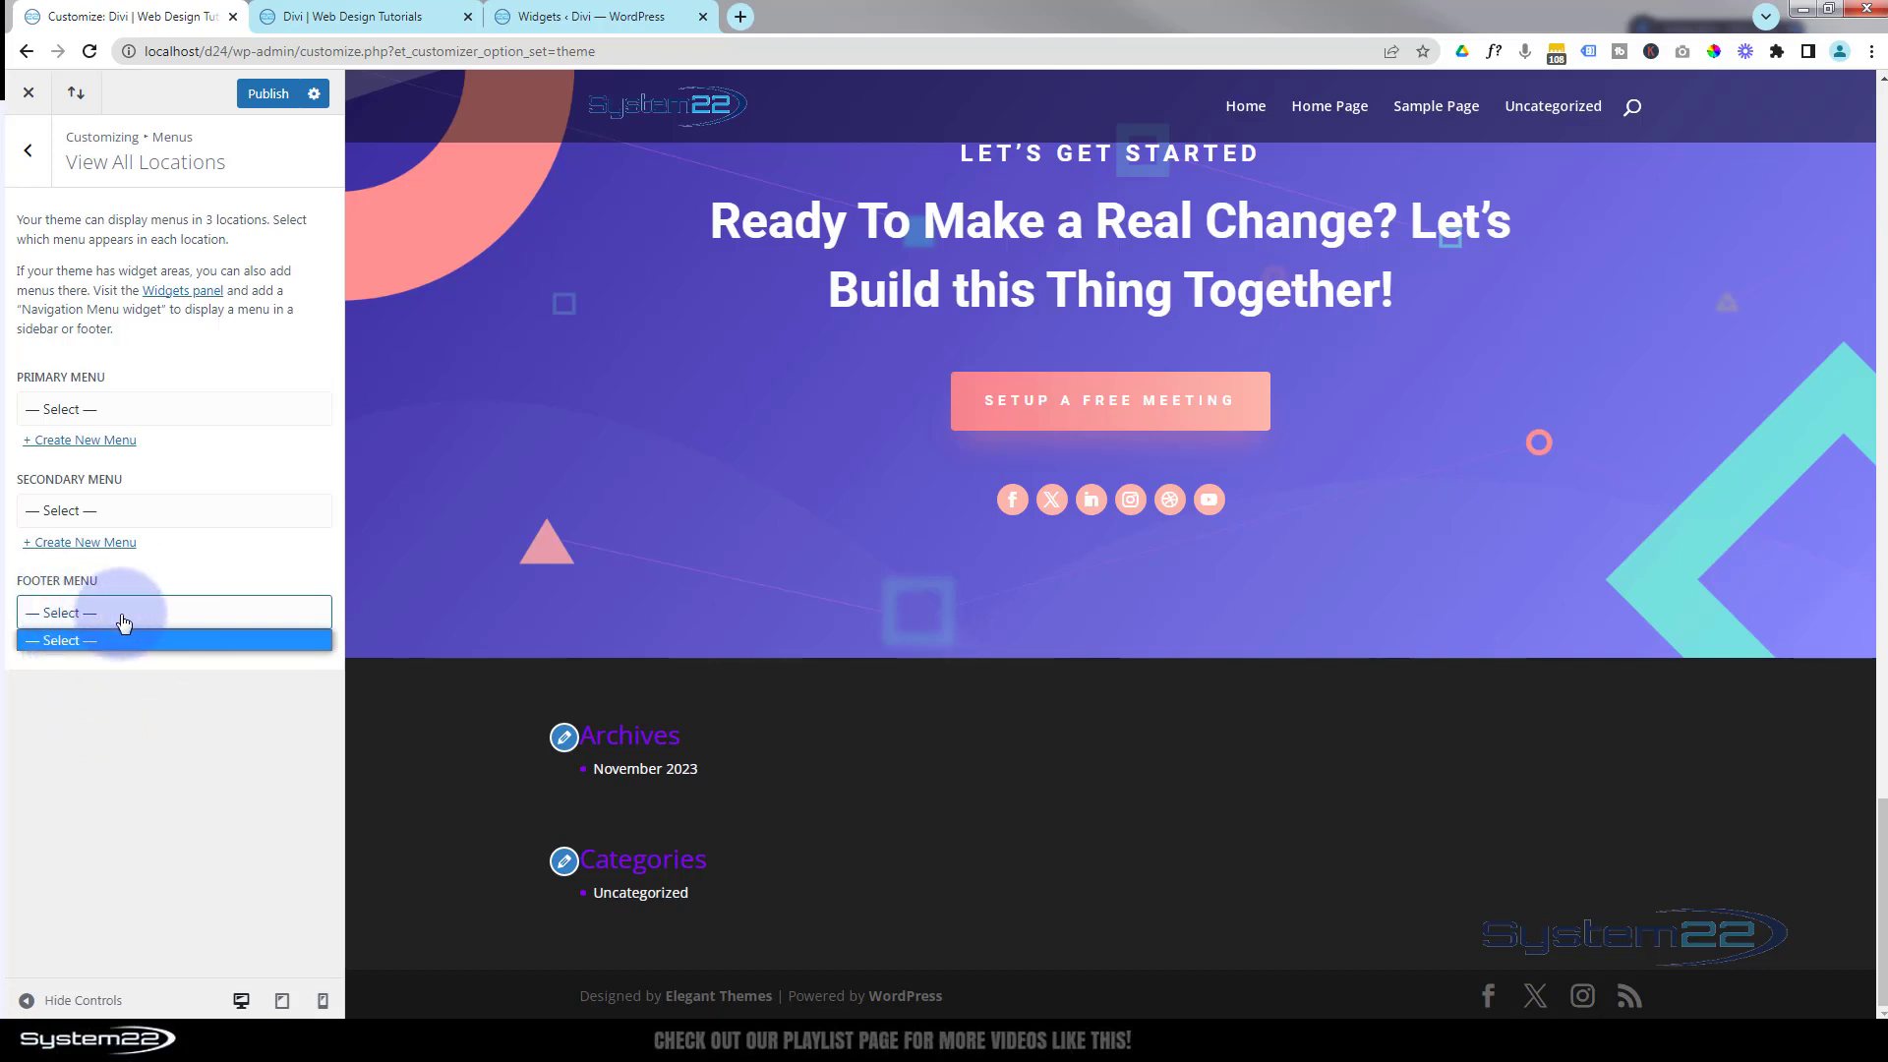
click(222, 563)
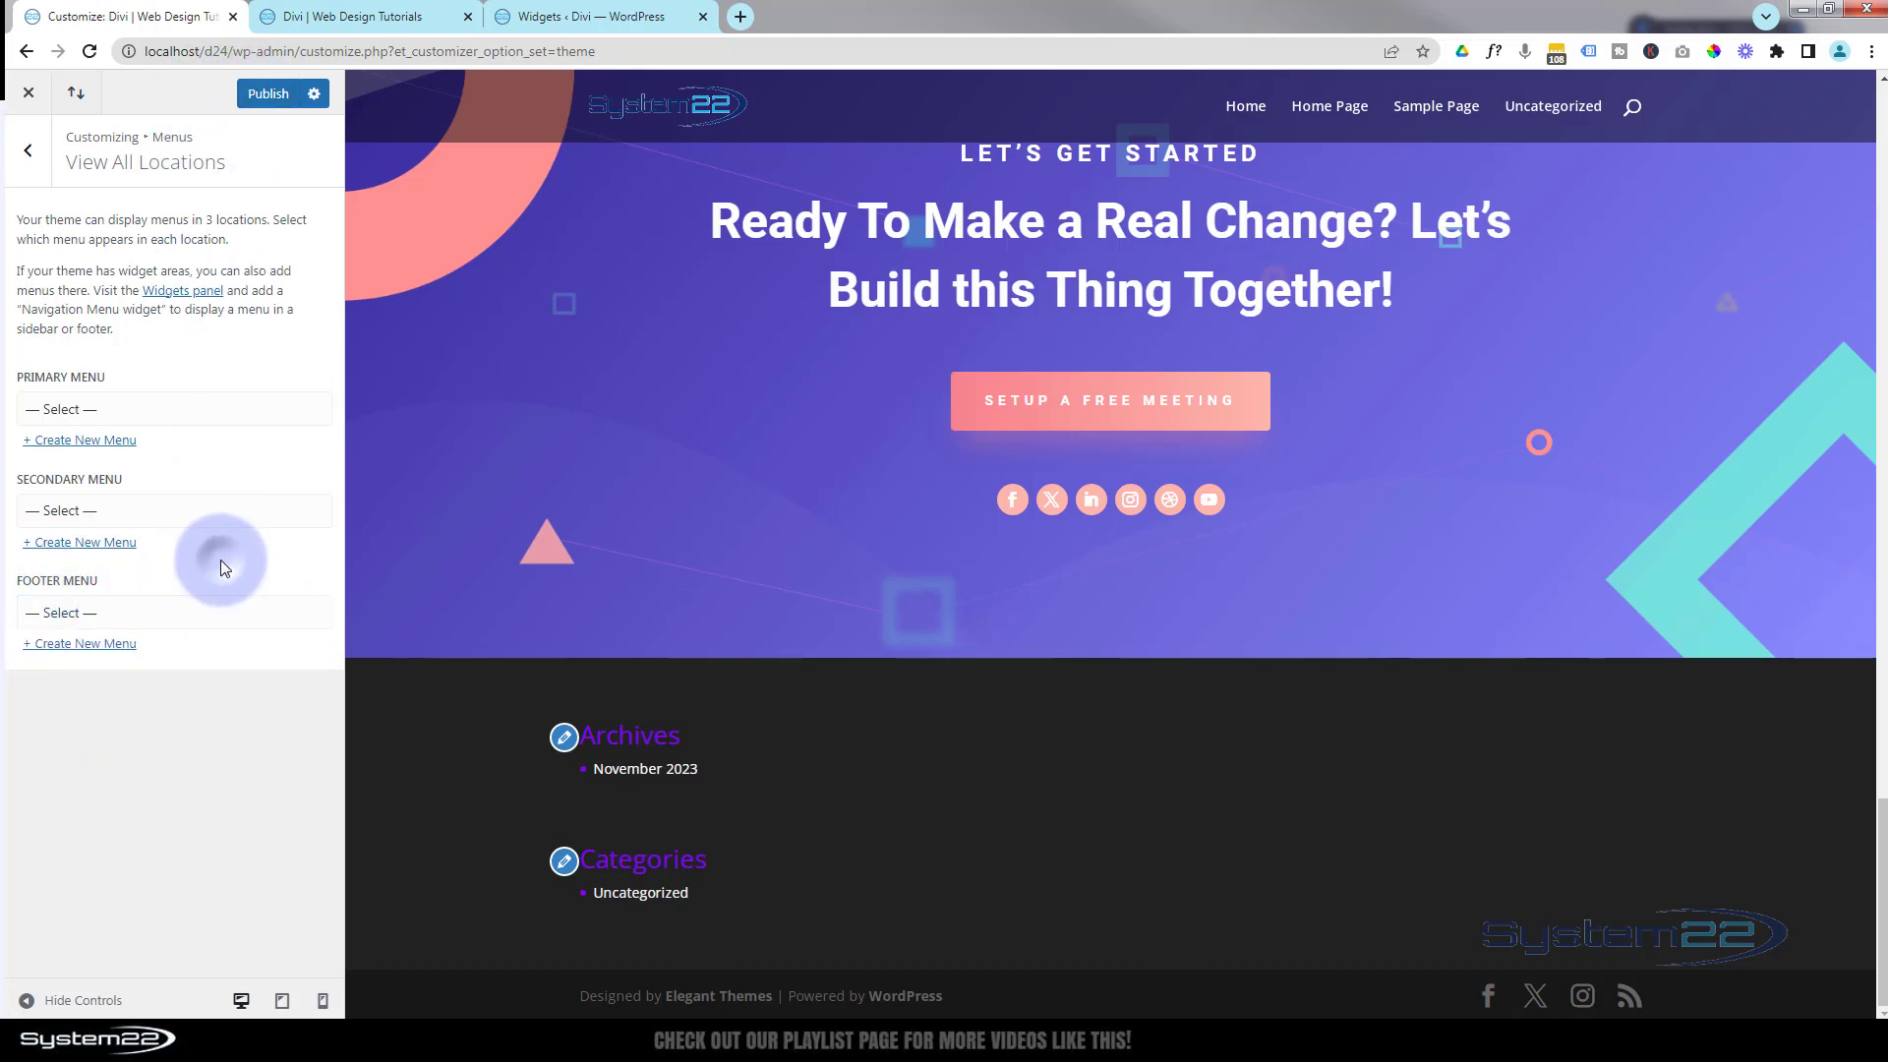
click(32, 155)
click(32, 155)
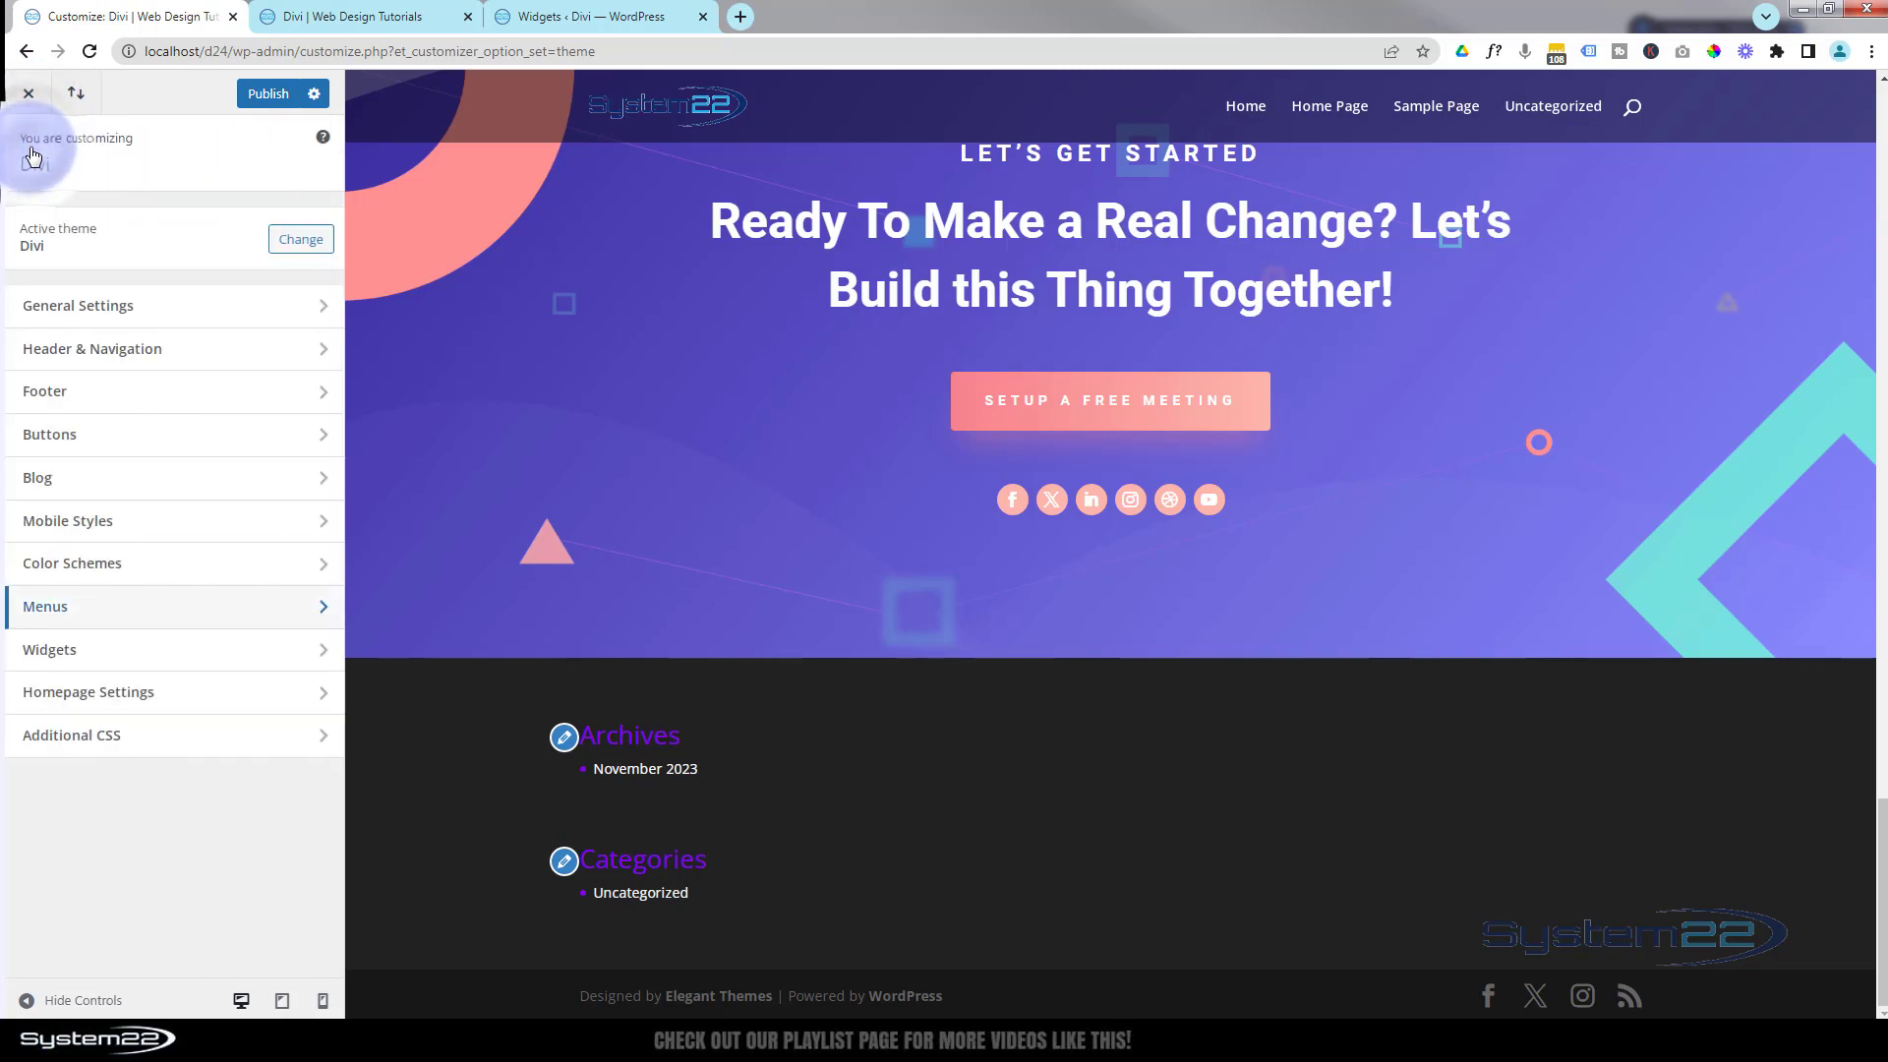
click(167, 398)
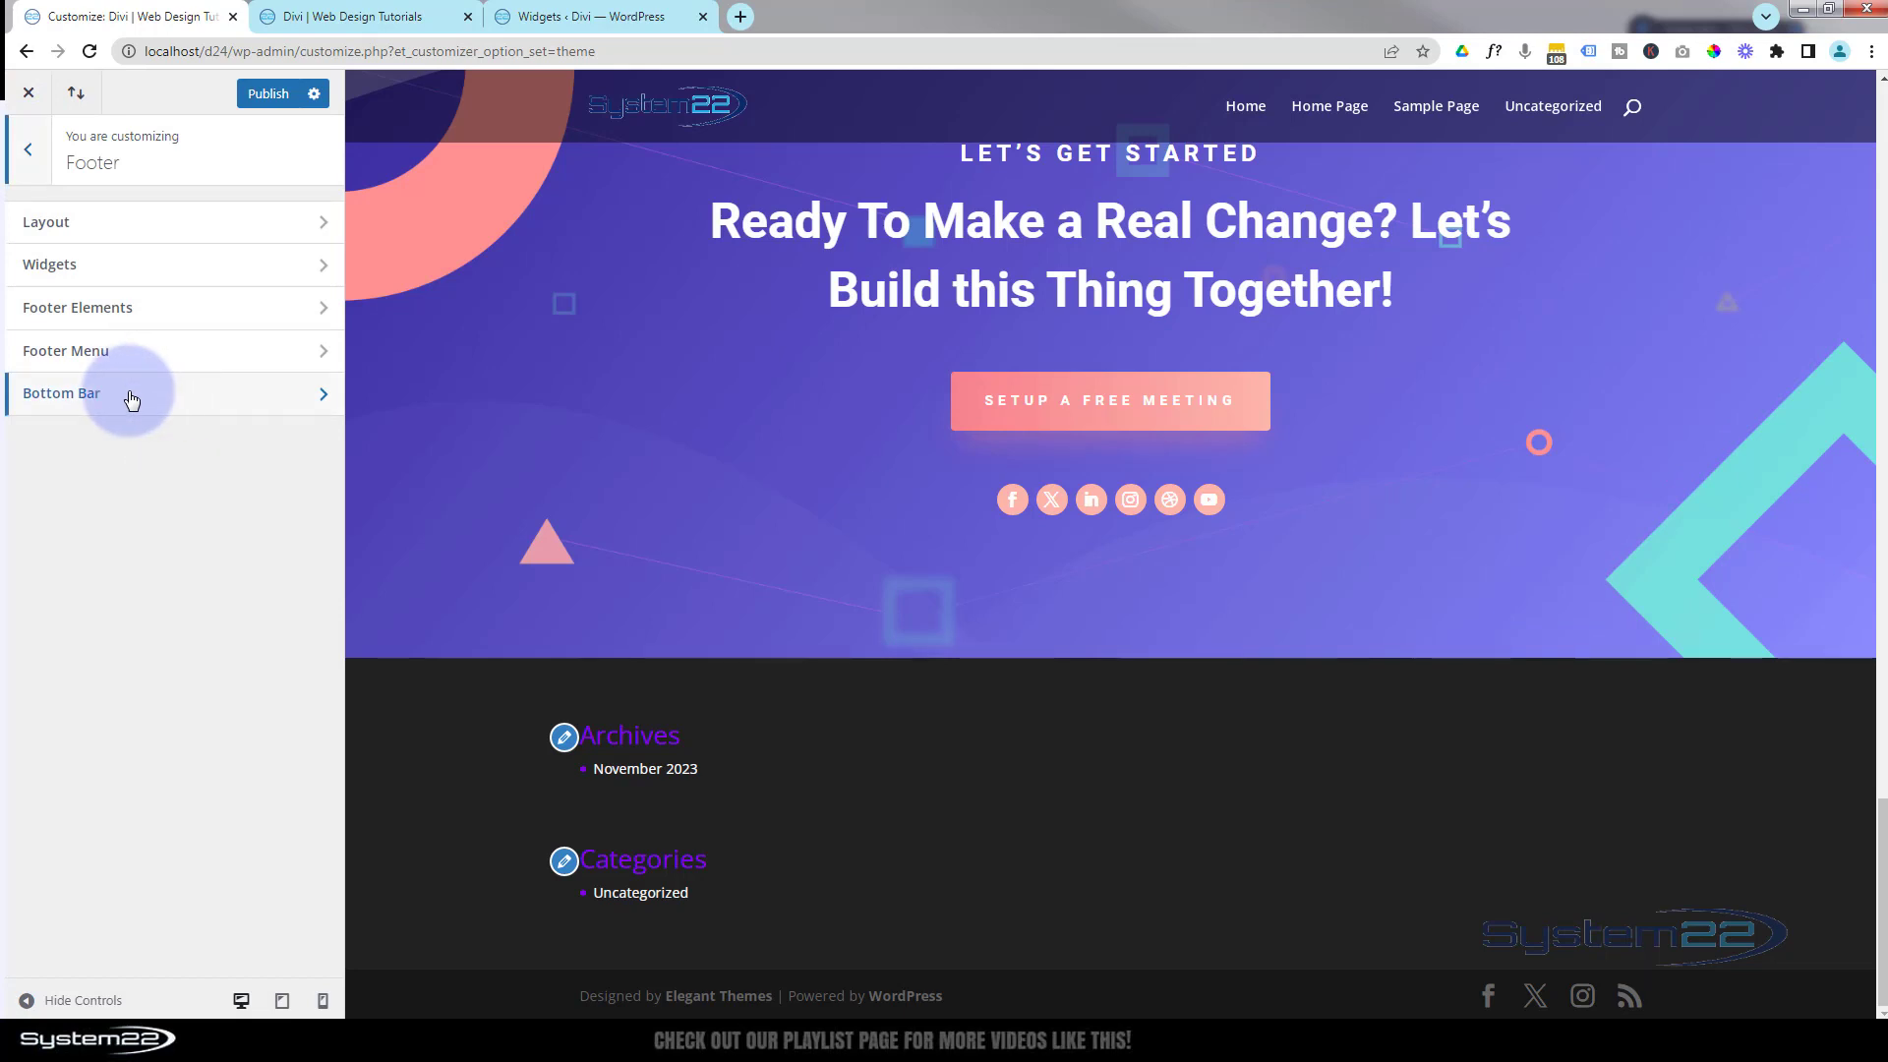
Set the bottom bar background to fully opaque black (#000000).
click(167, 395)
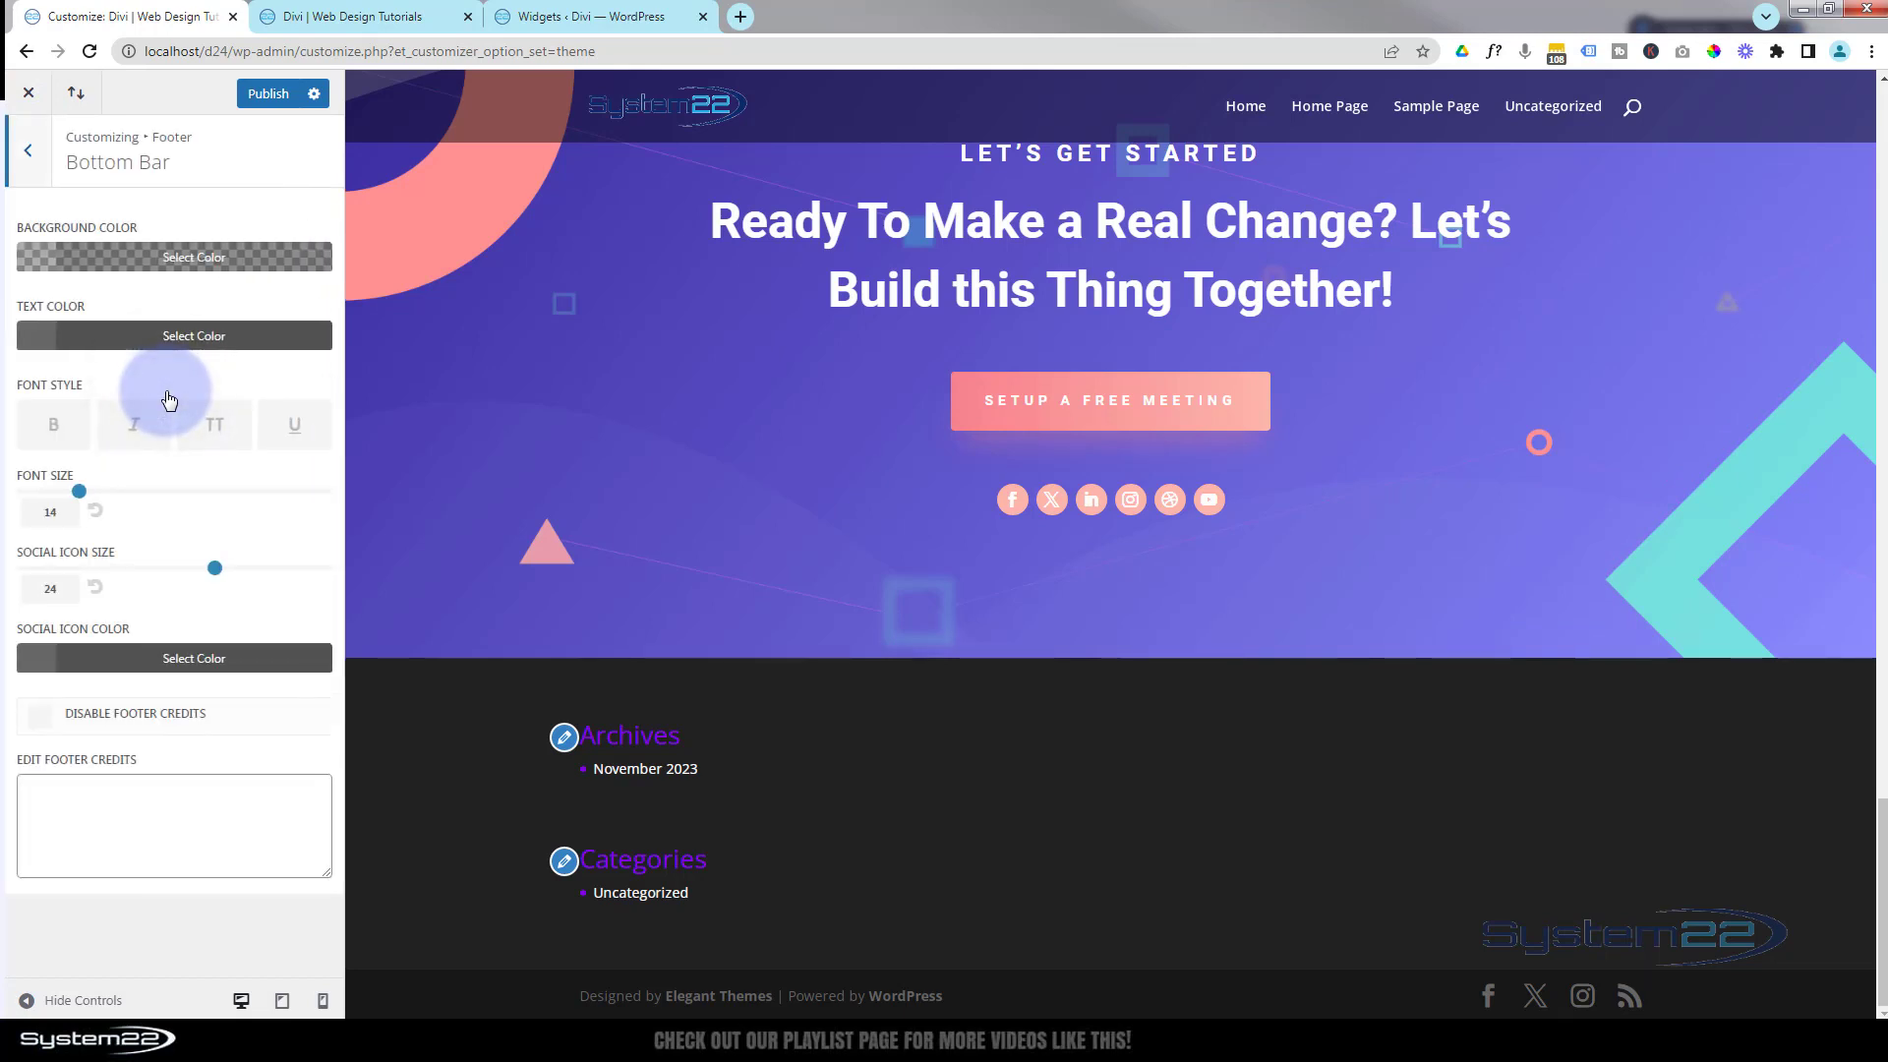
click(126, 255)
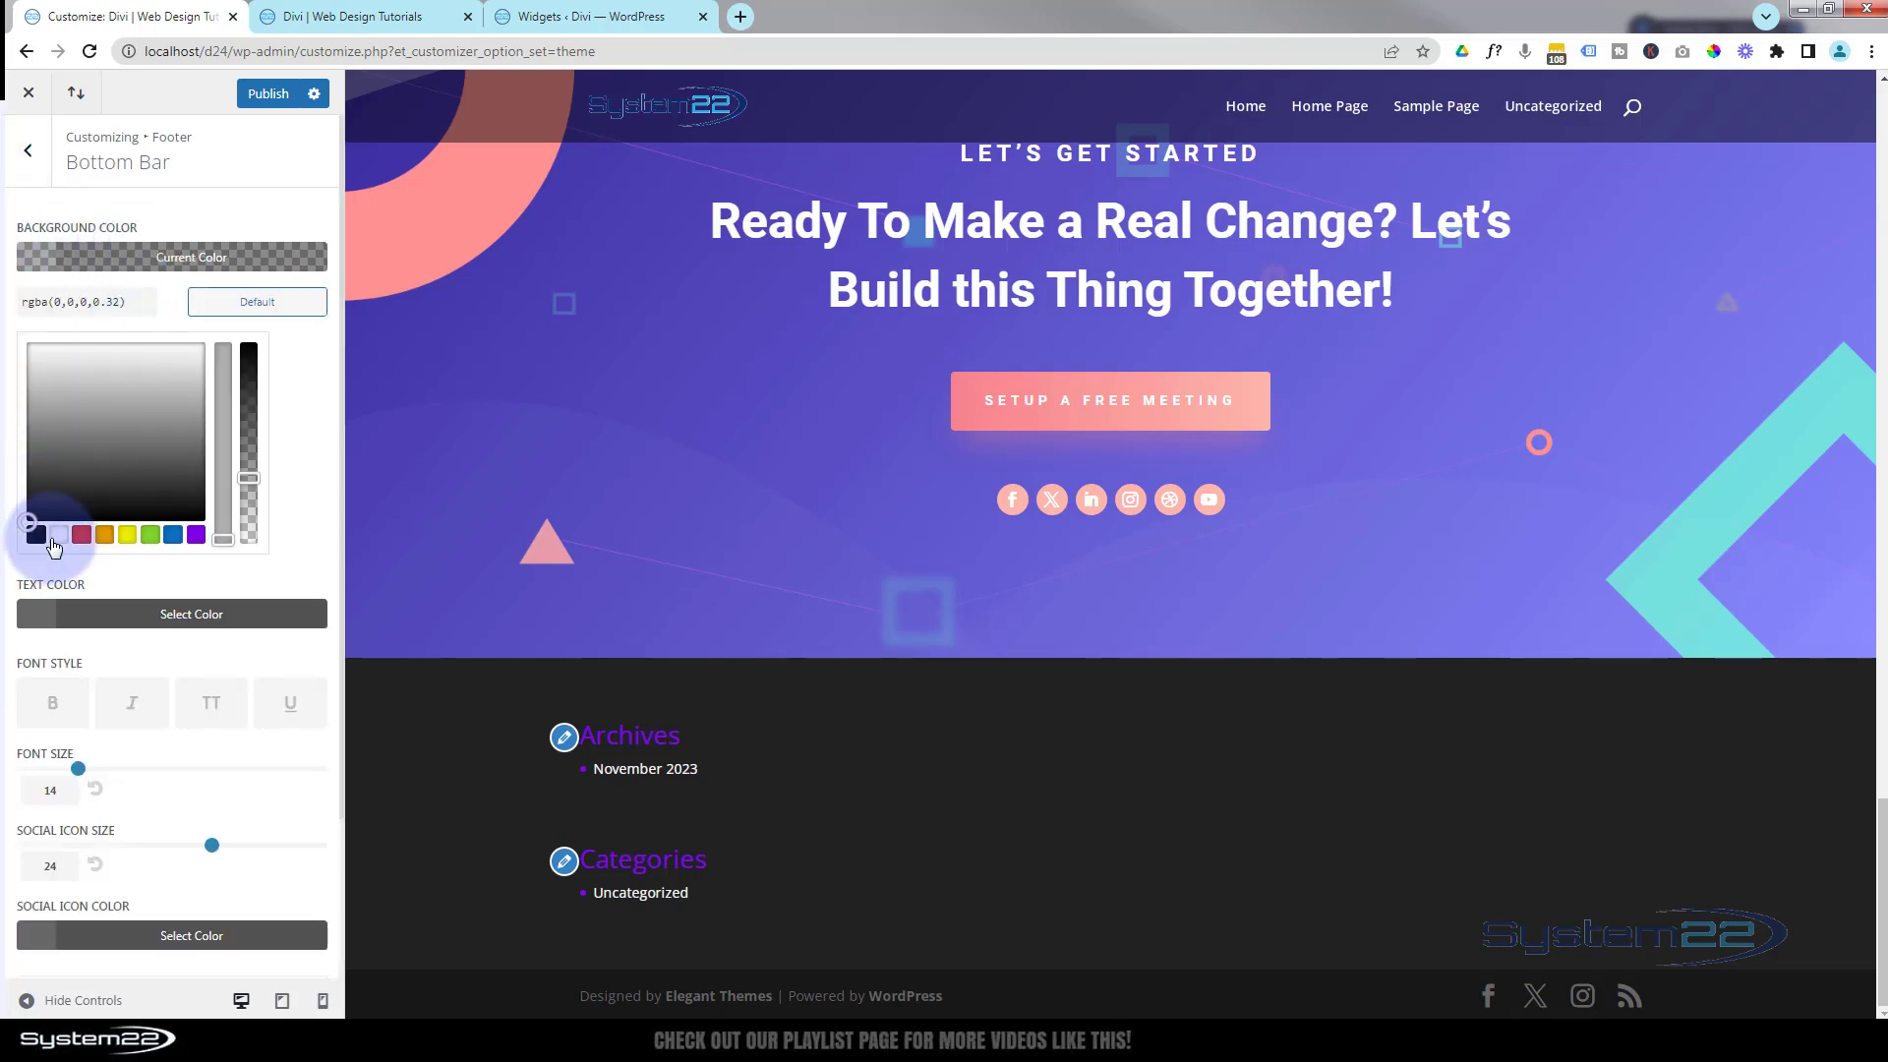
click(35, 534)
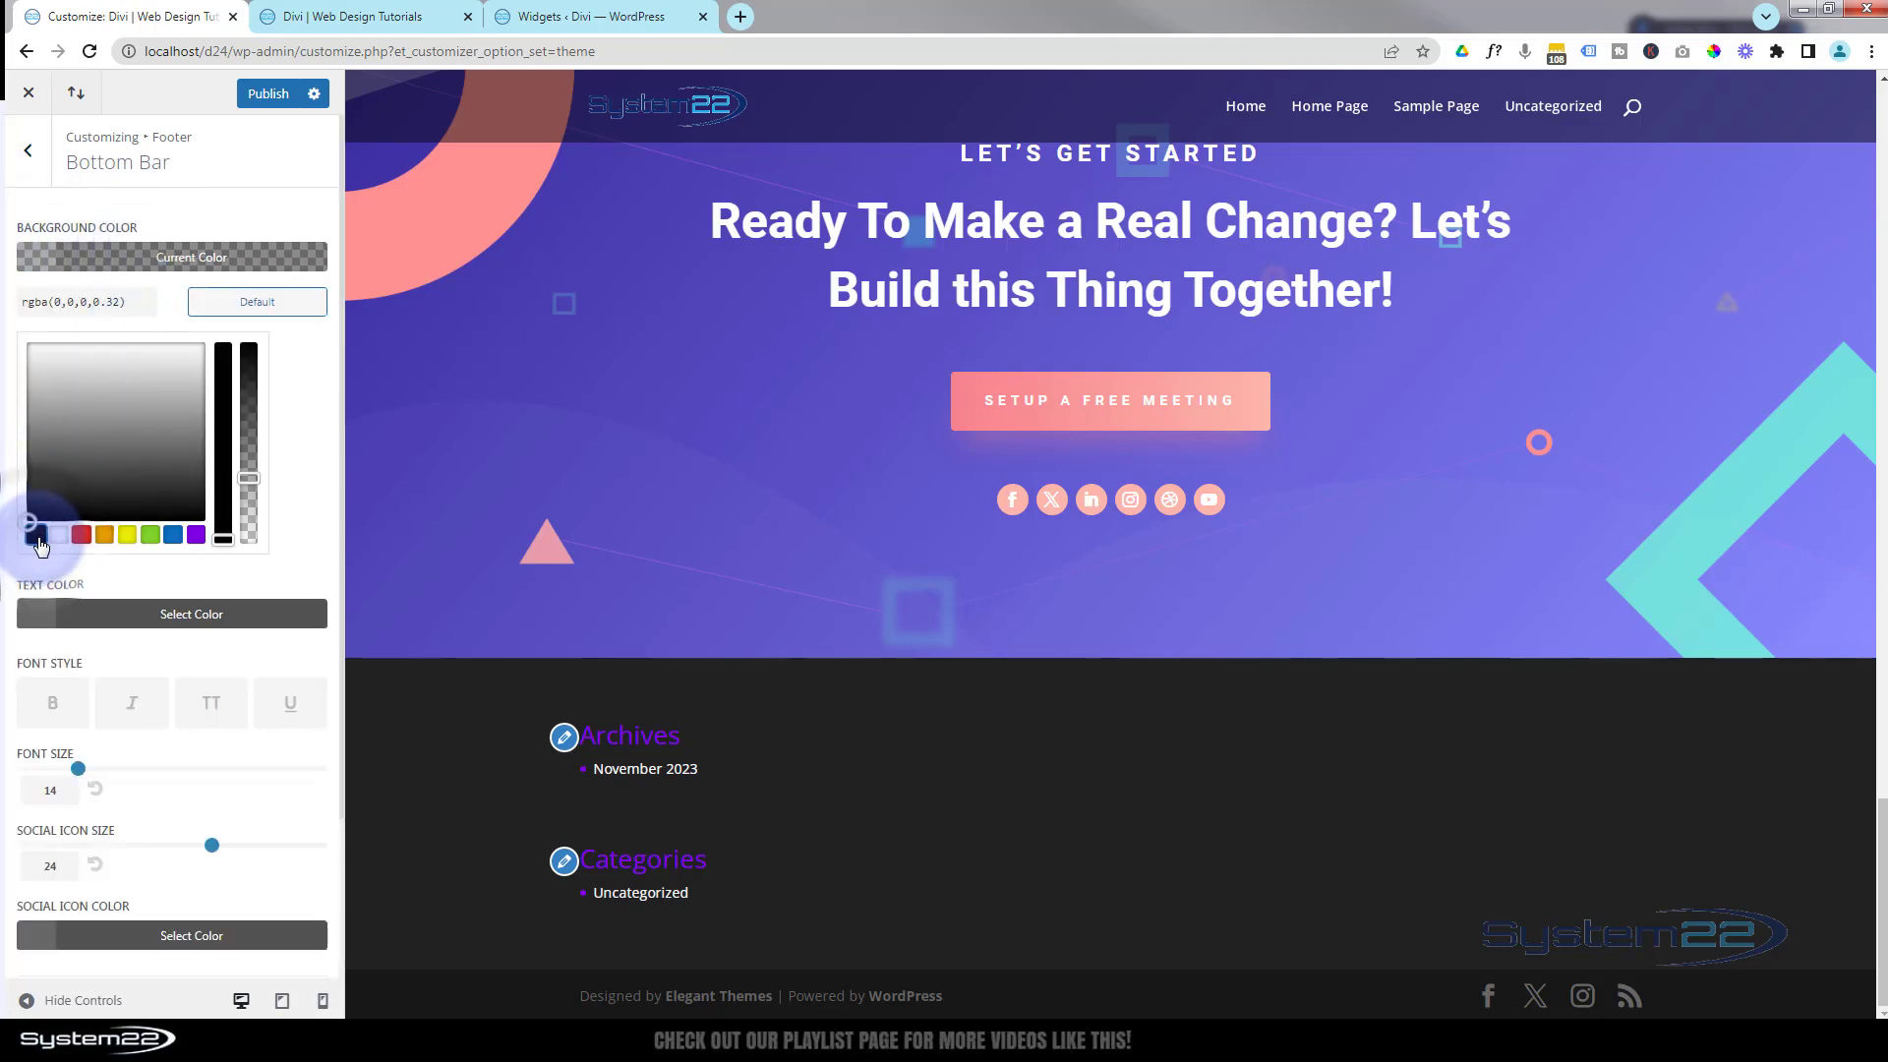
drag(249, 476, 246, 300)
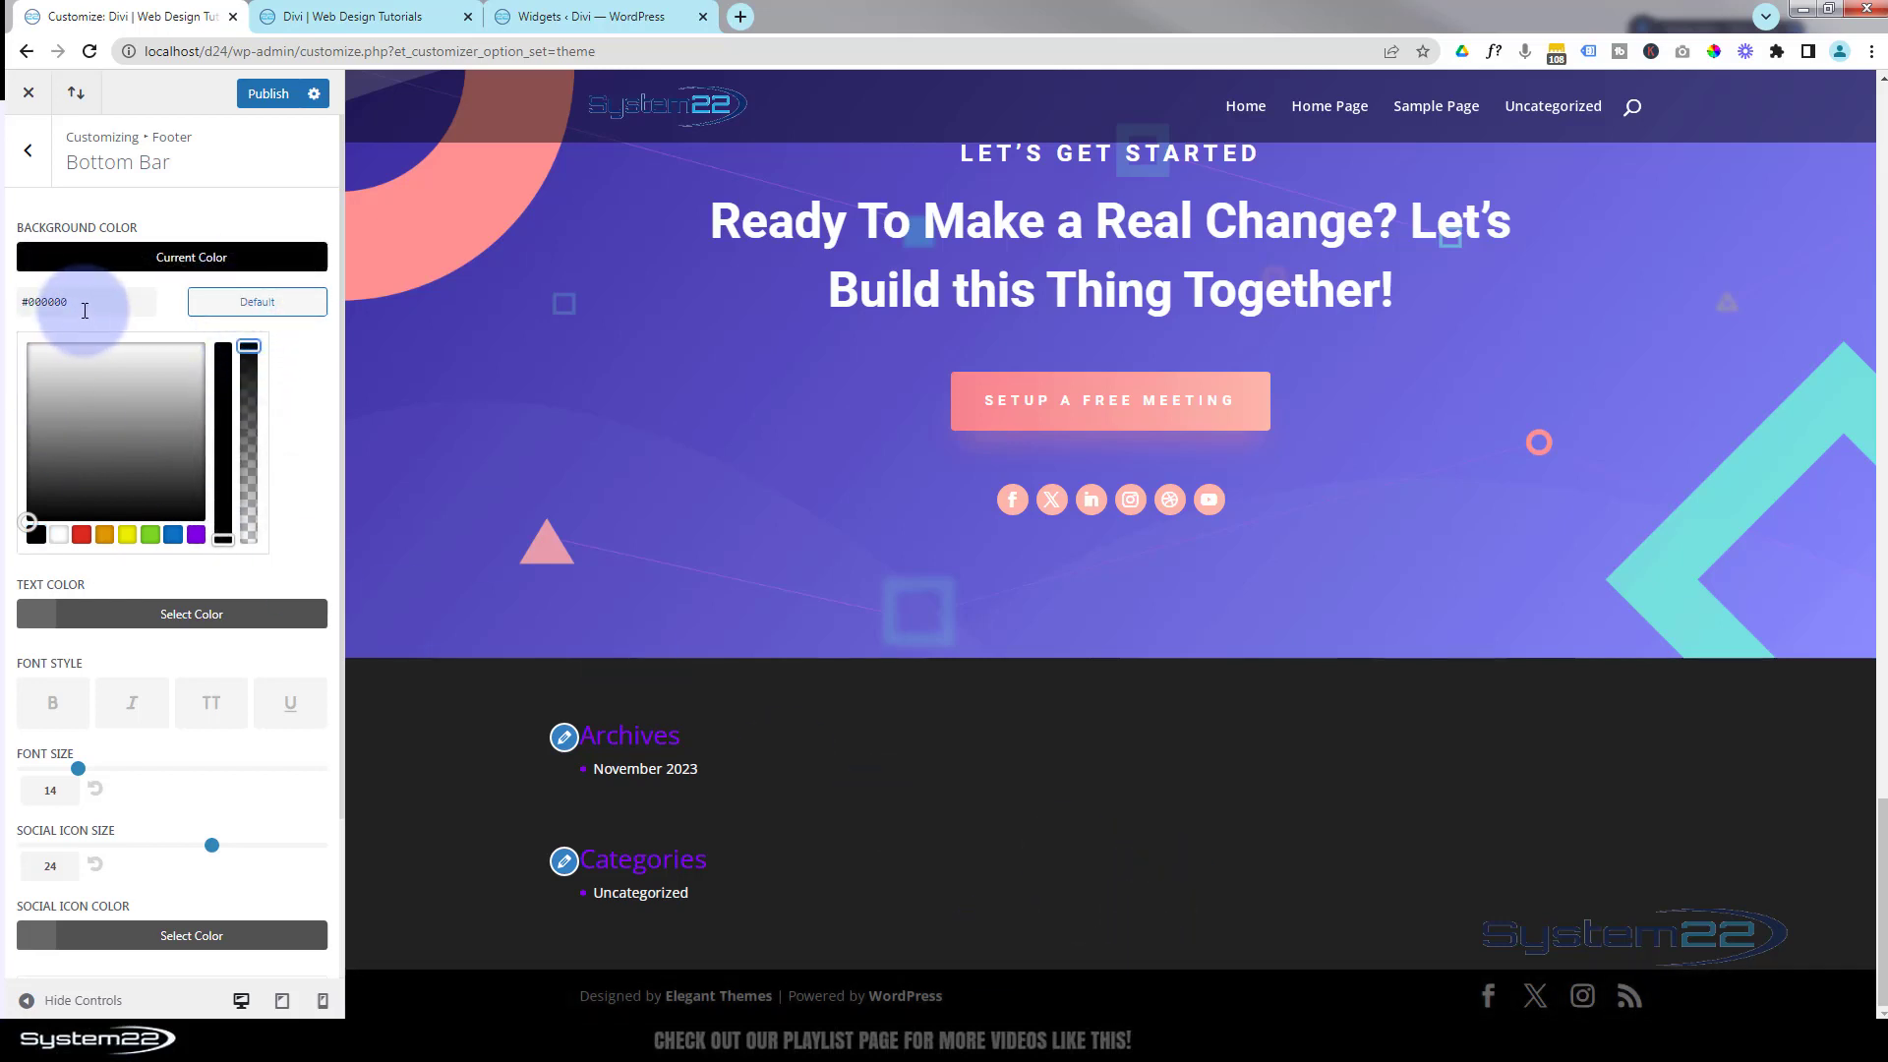
click(29, 306)
drag(29, 306, 148, 312)
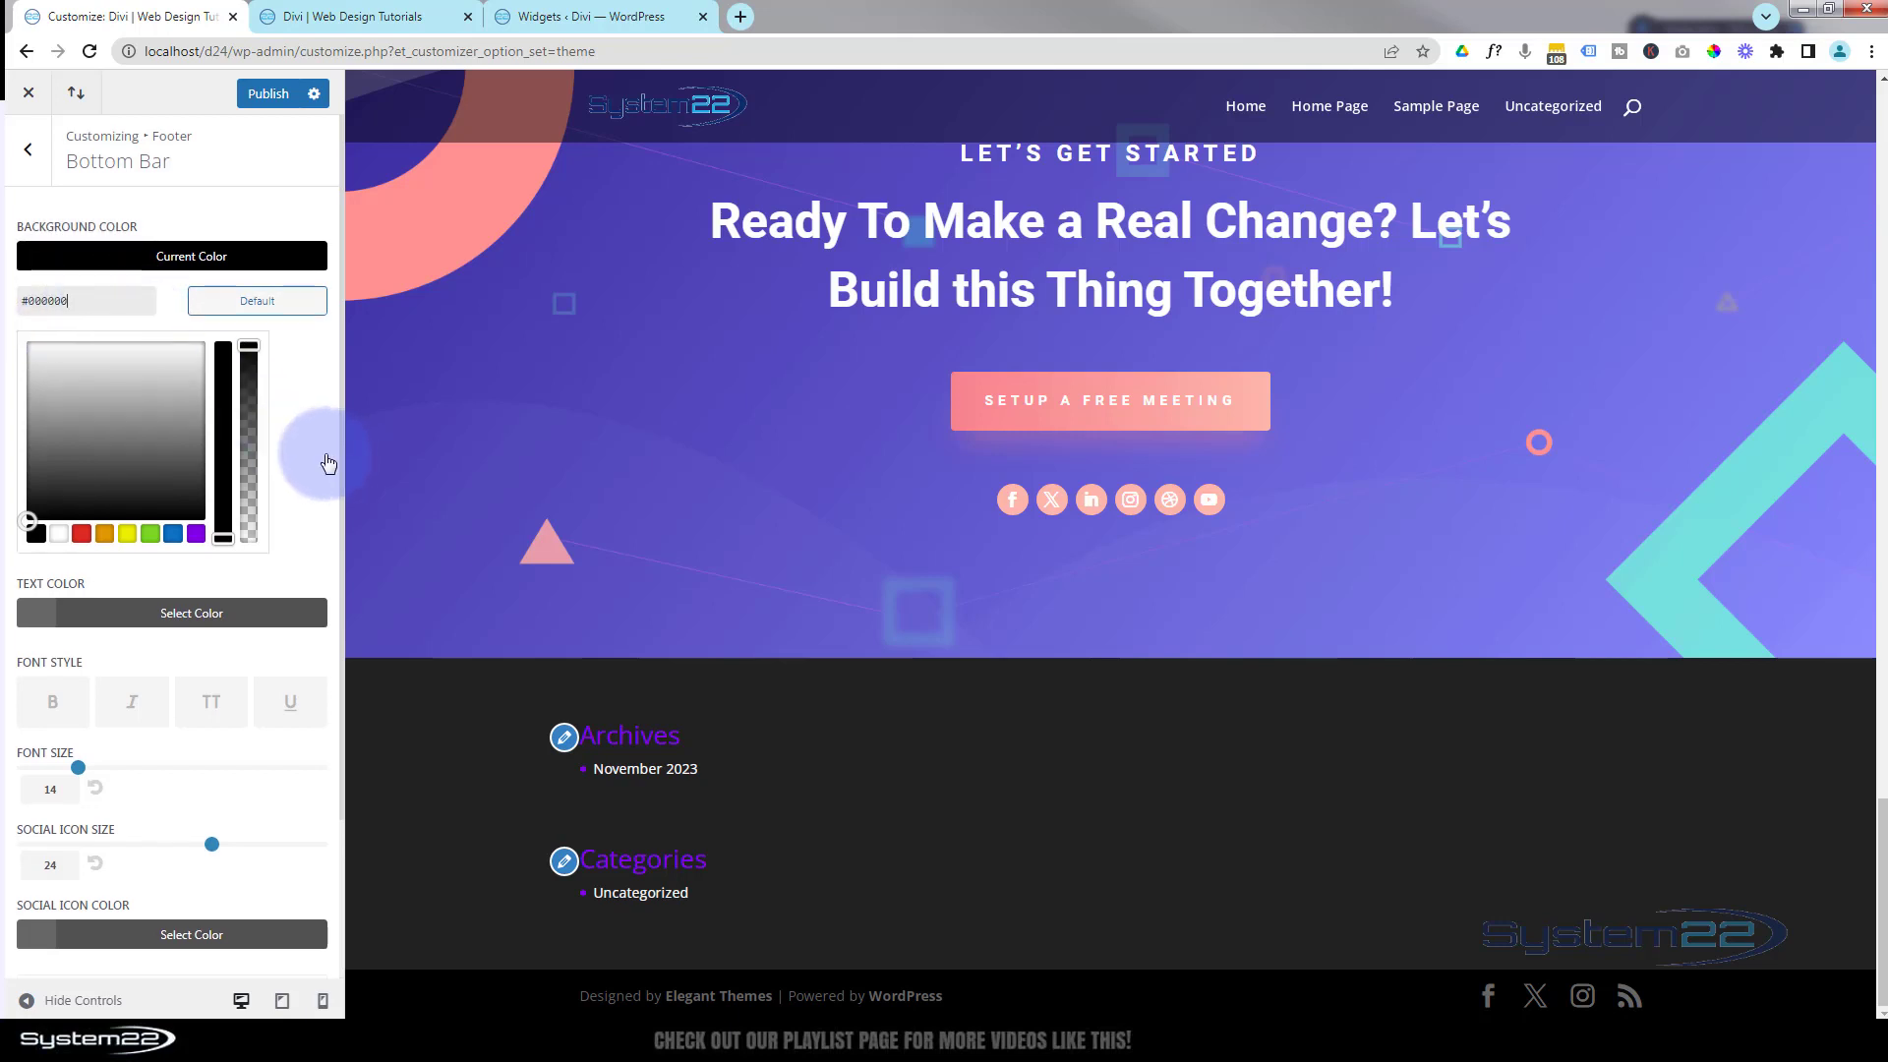
scroll(335, 455, down, 1)
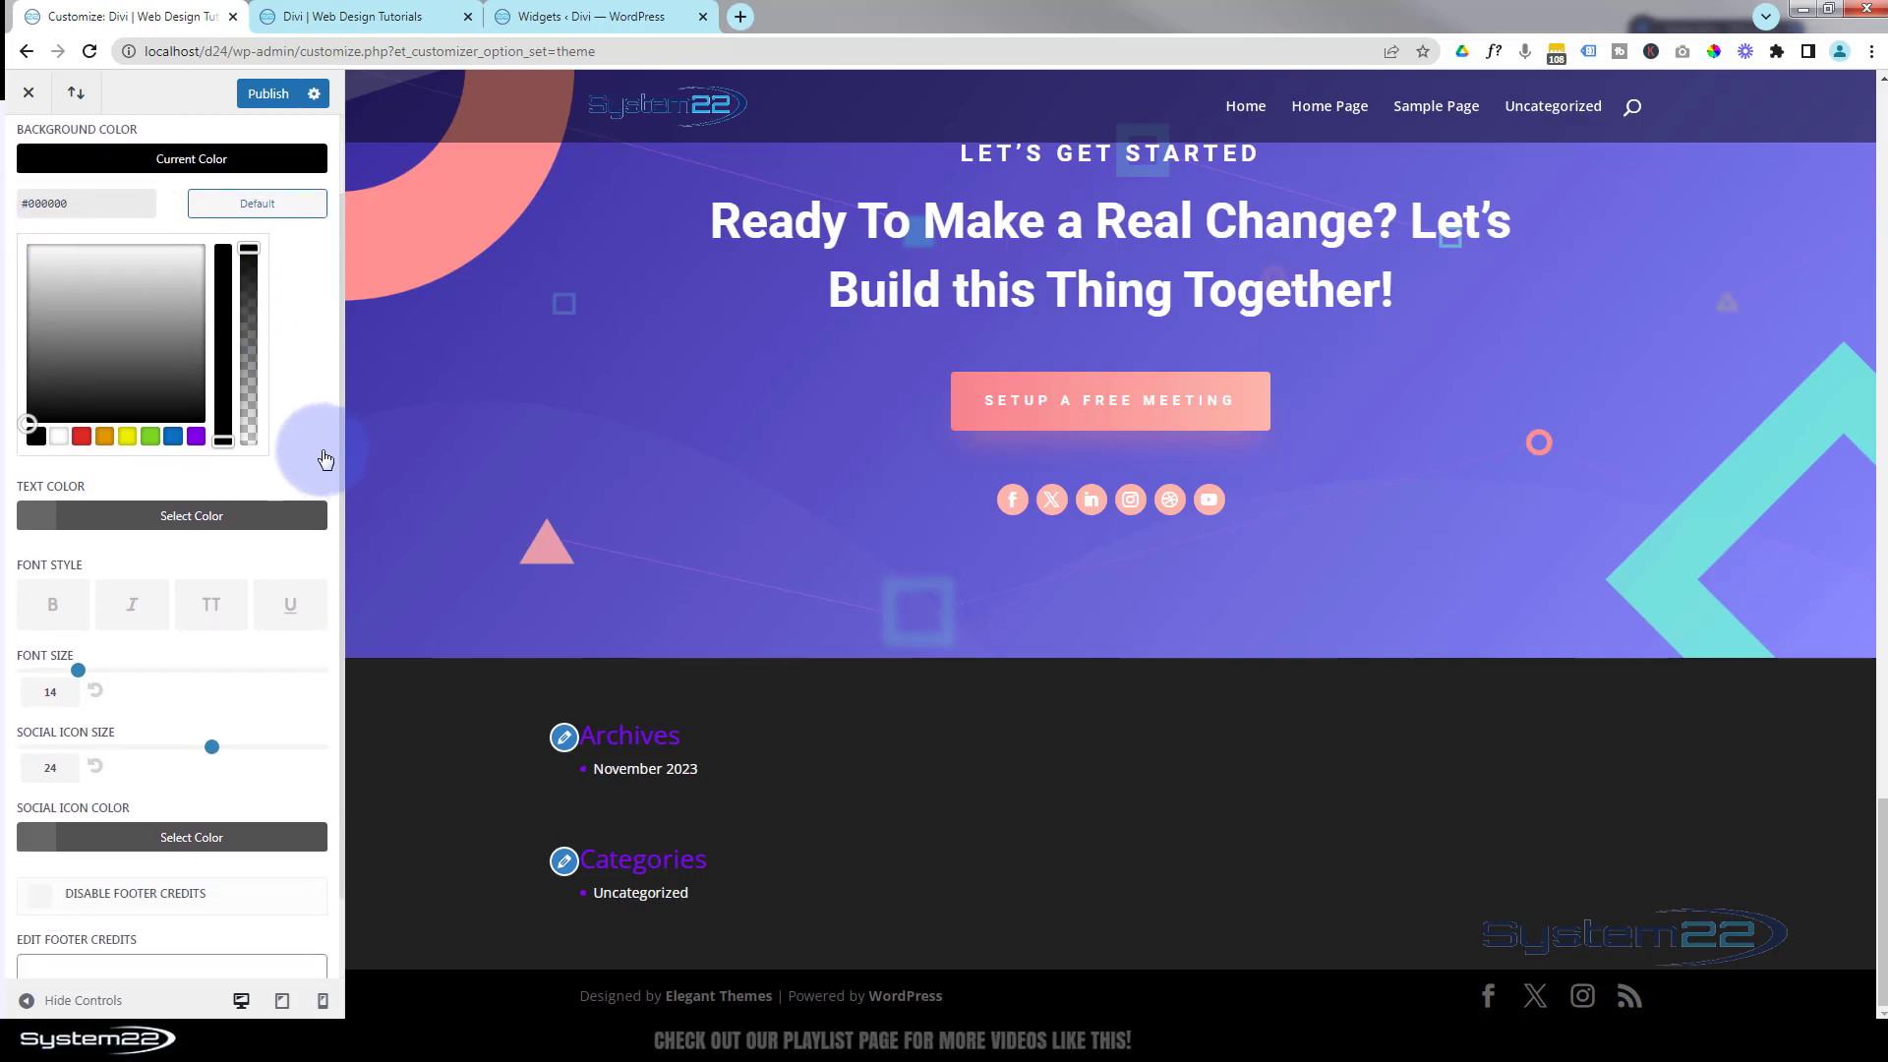
Lighten the bottom bar text colour to light grey #bababa.
click(117, 522)
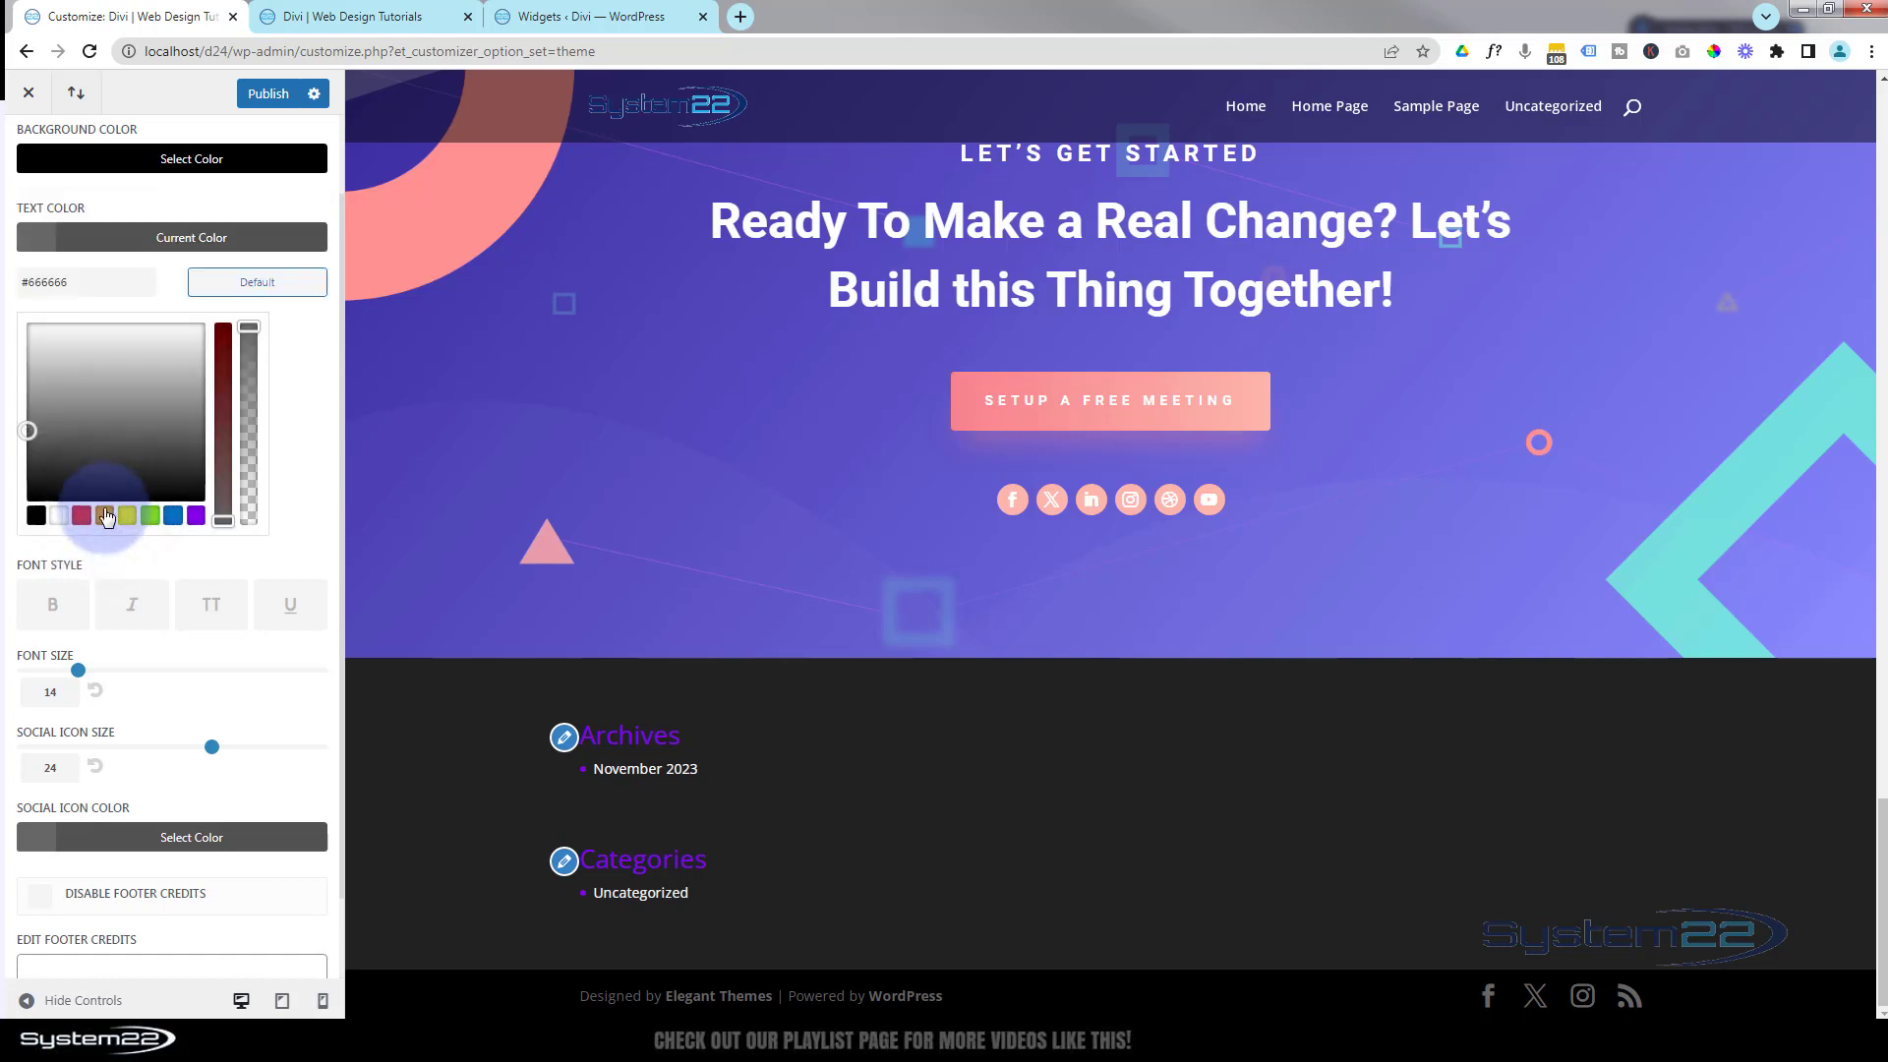
drag(29, 396, 28, 367)
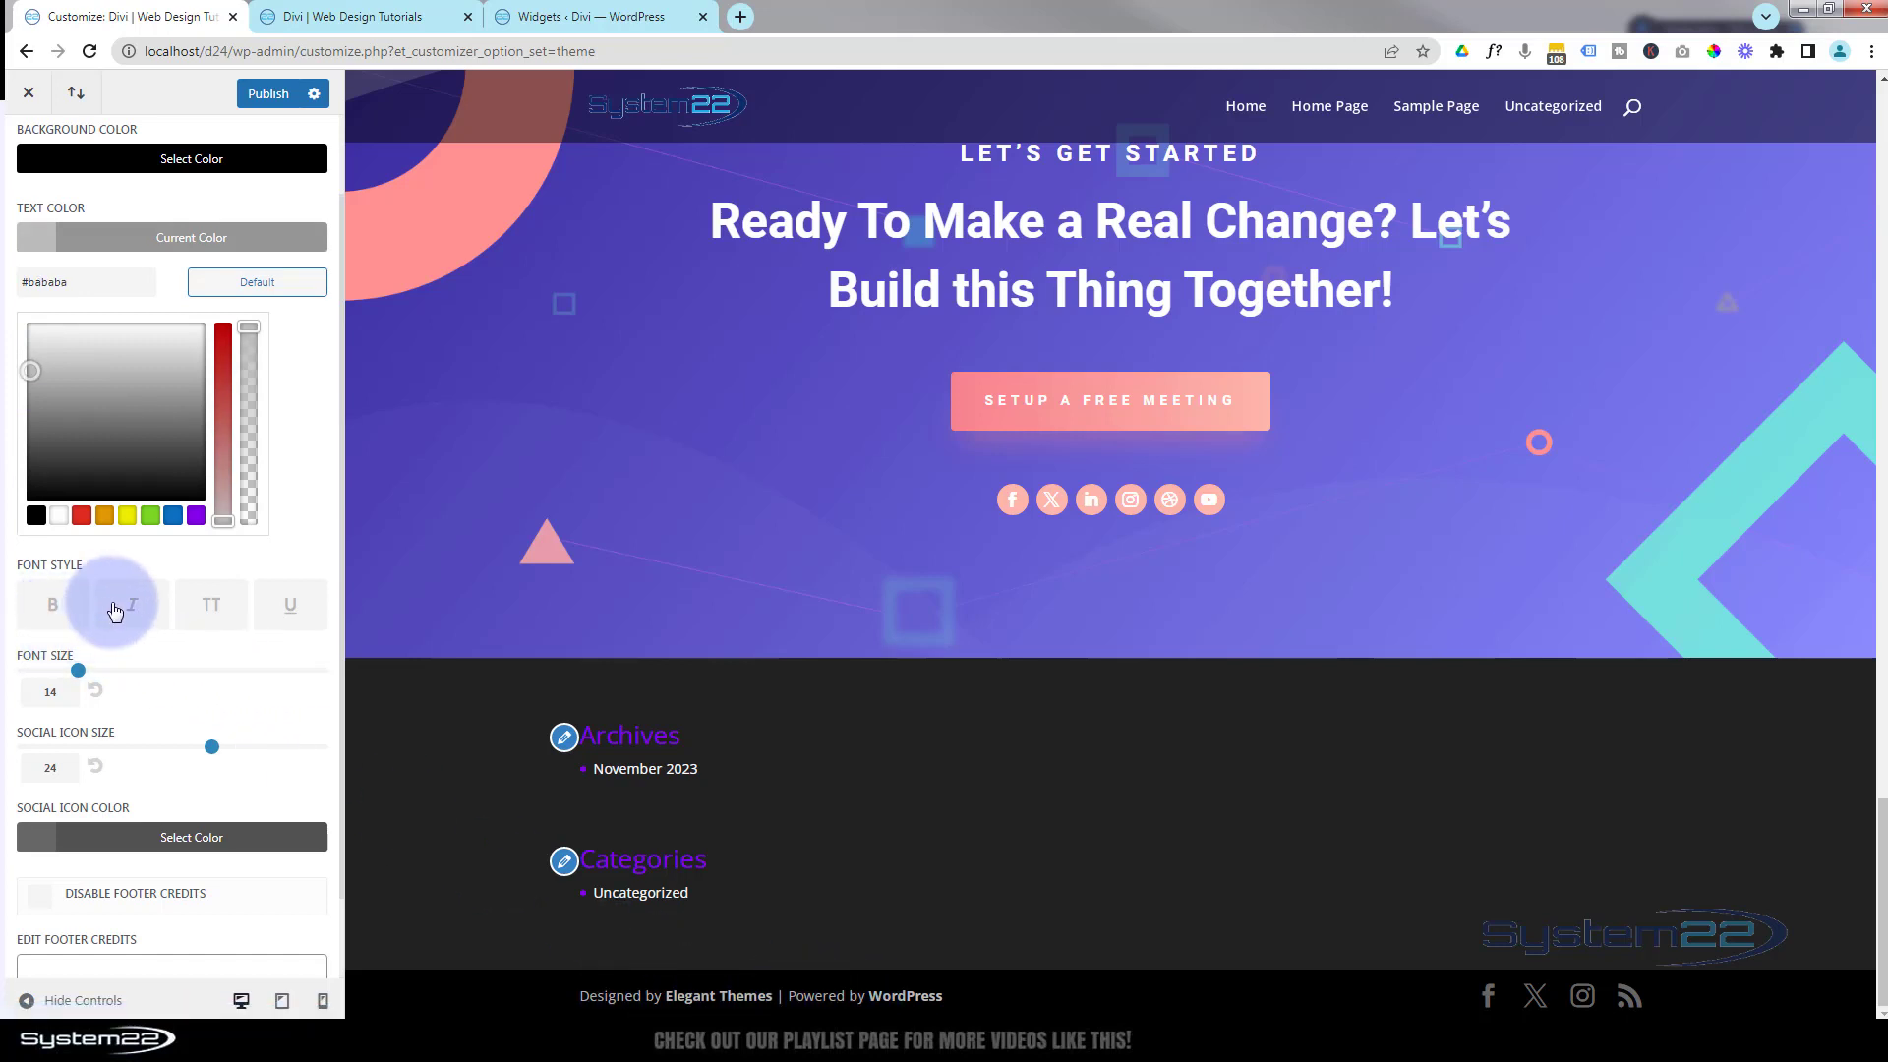
scroll(254, 671, down, 1)
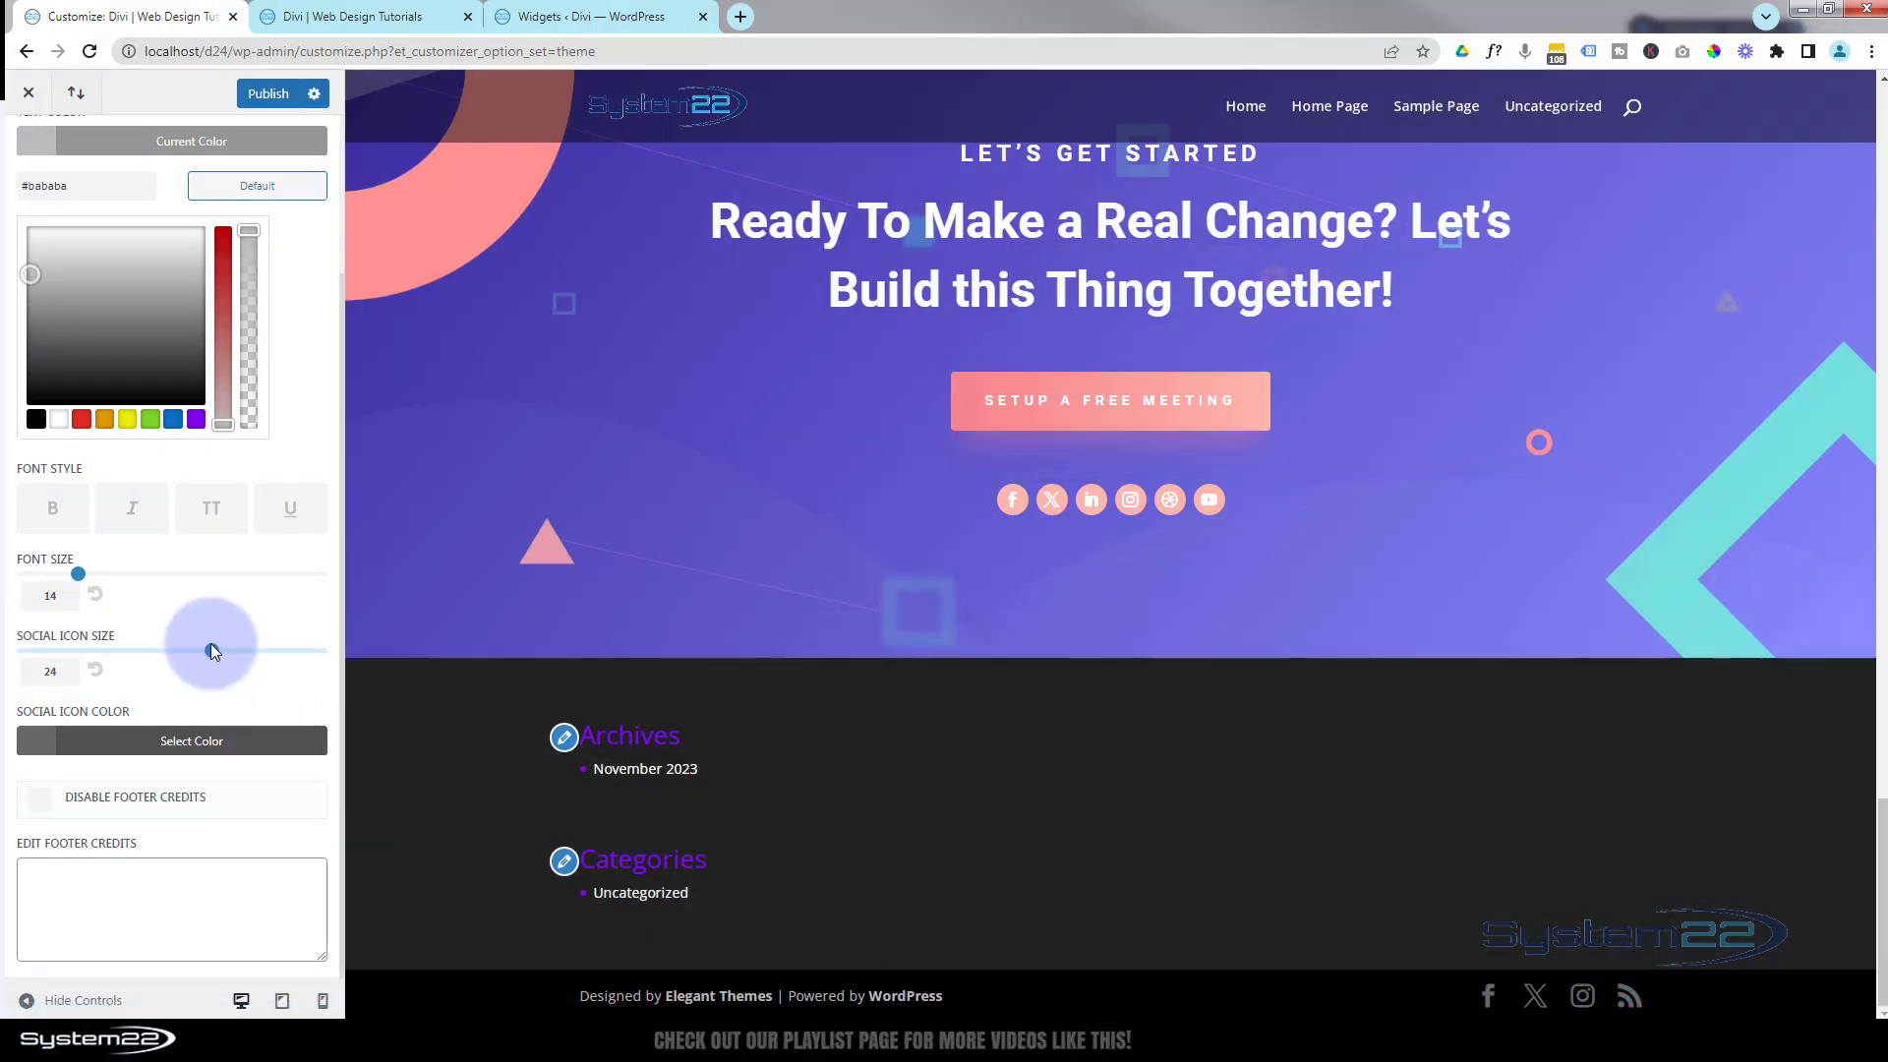
Make the footer social icons orange.
click(209, 744)
click(62, 740)
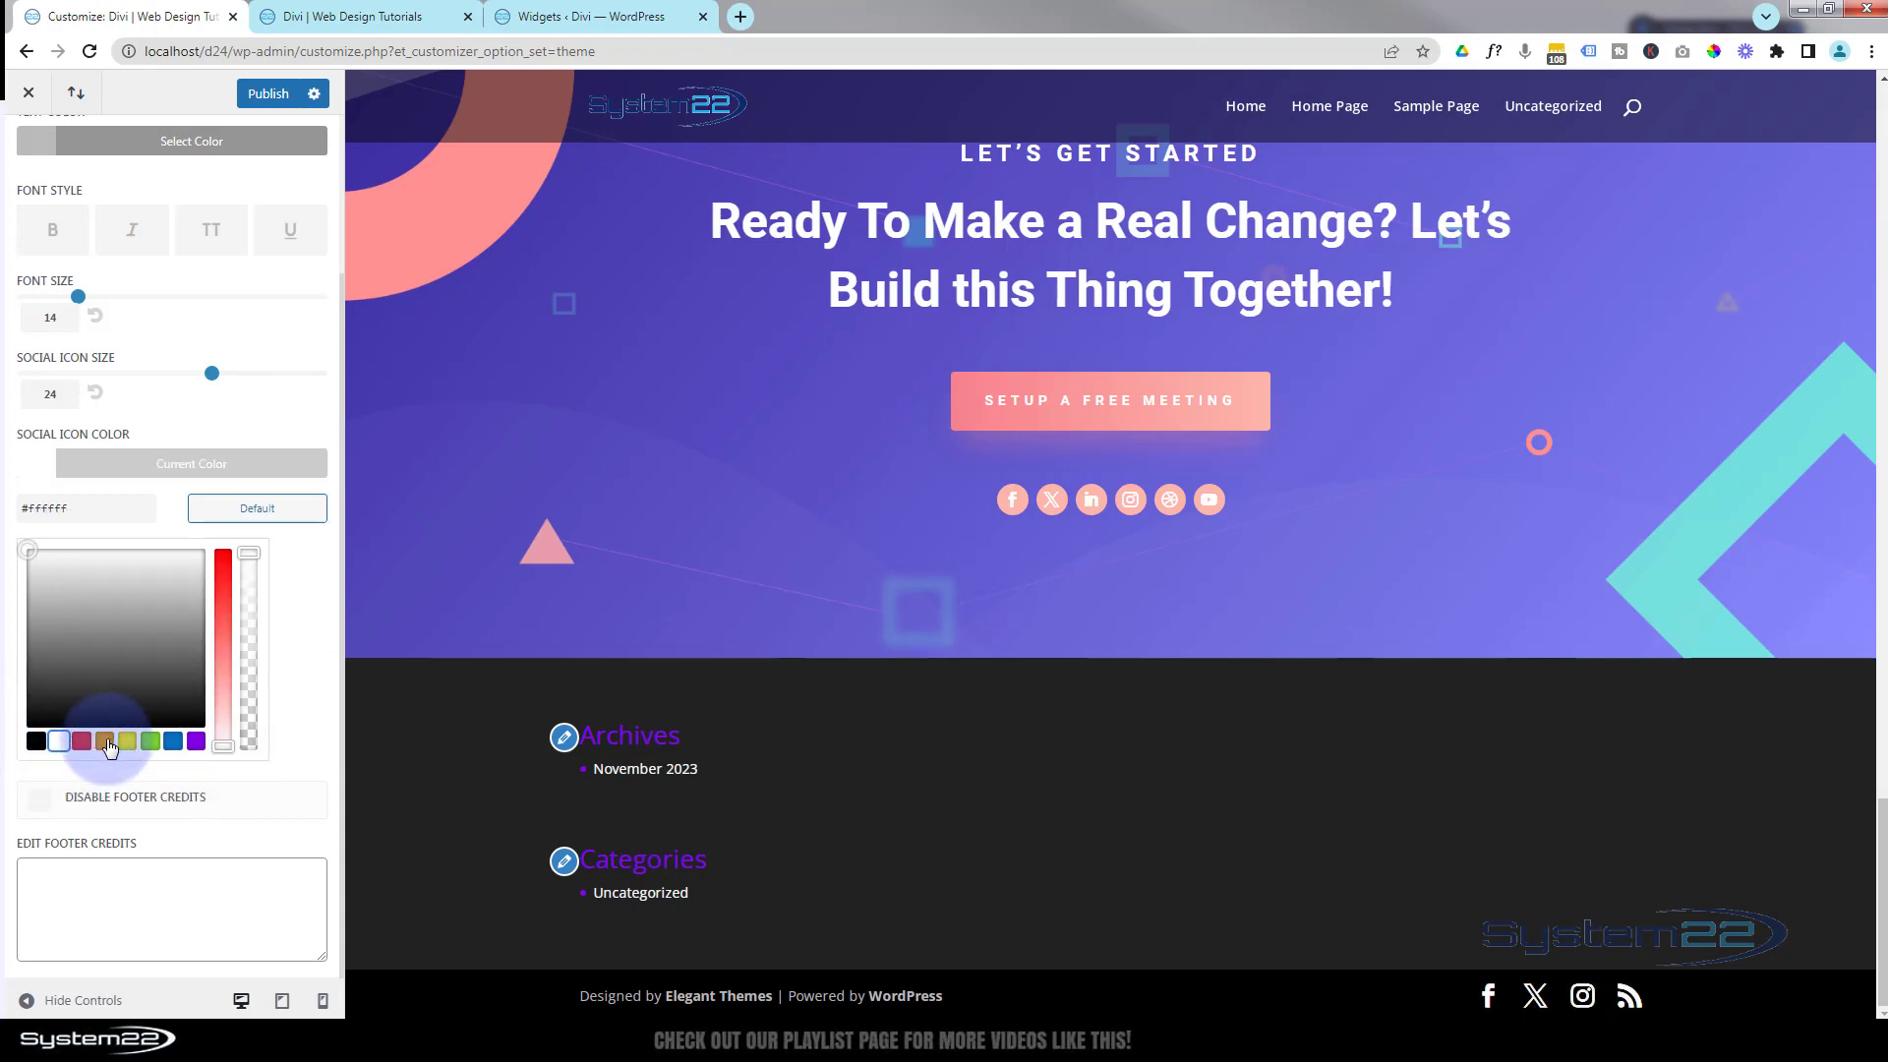
click(105, 743)
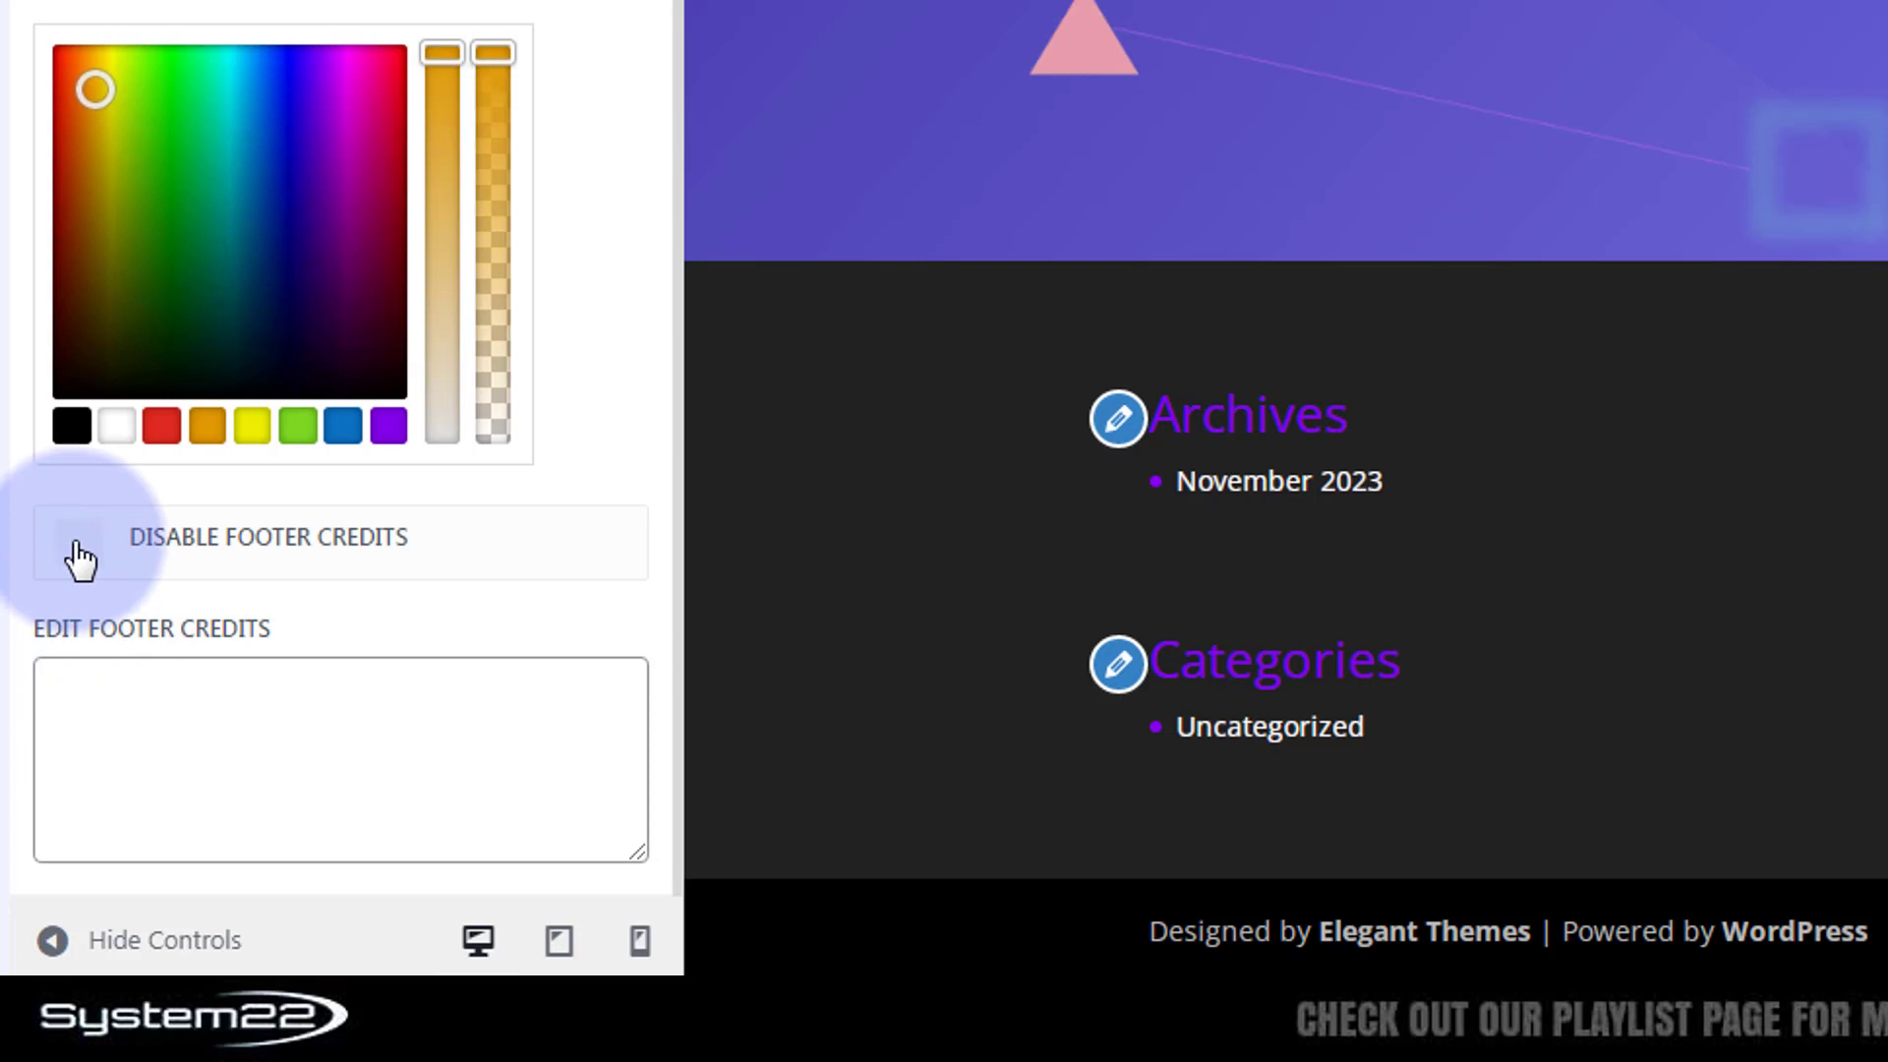
Toggle Disable Footer Credits off again and focus the Edit Footer Credits box.
click(79, 547)
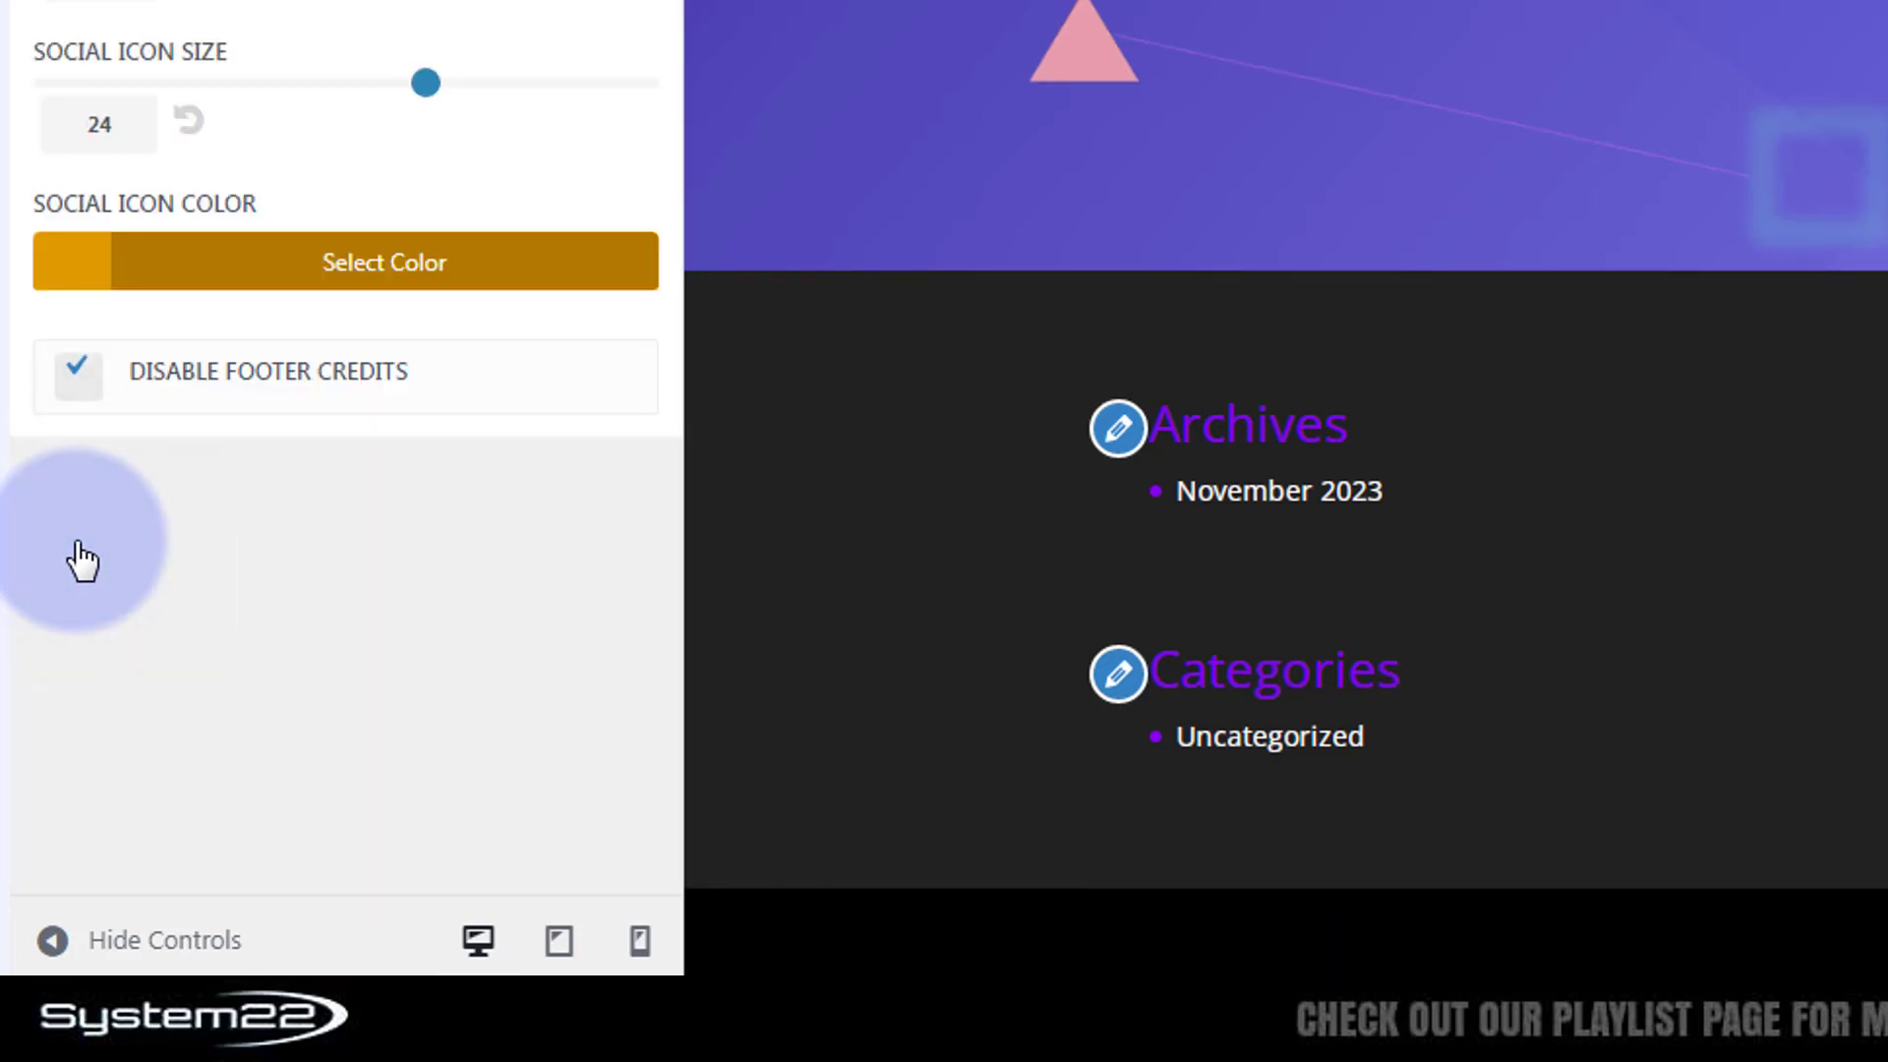
click(79, 370)
click(63, 633)
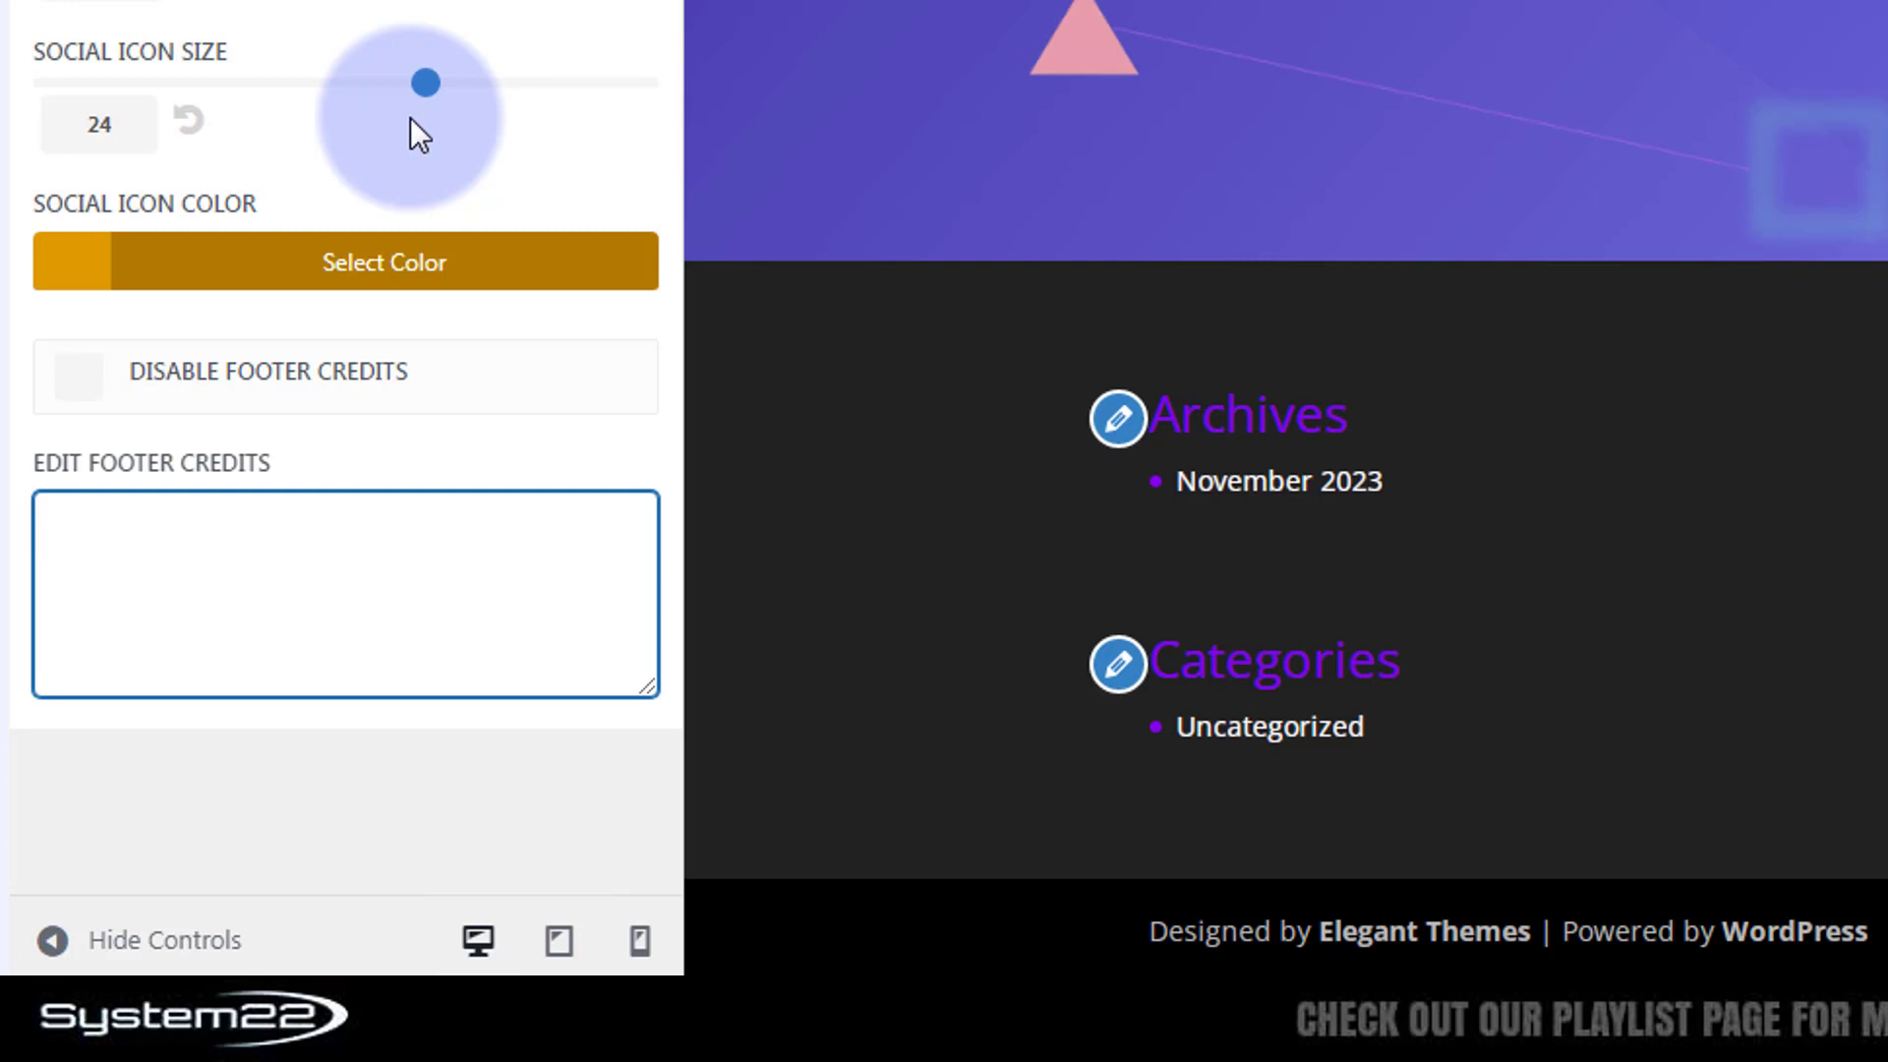
Enter '© System22 2023' as the footer credits and publish the changes.
text(©)
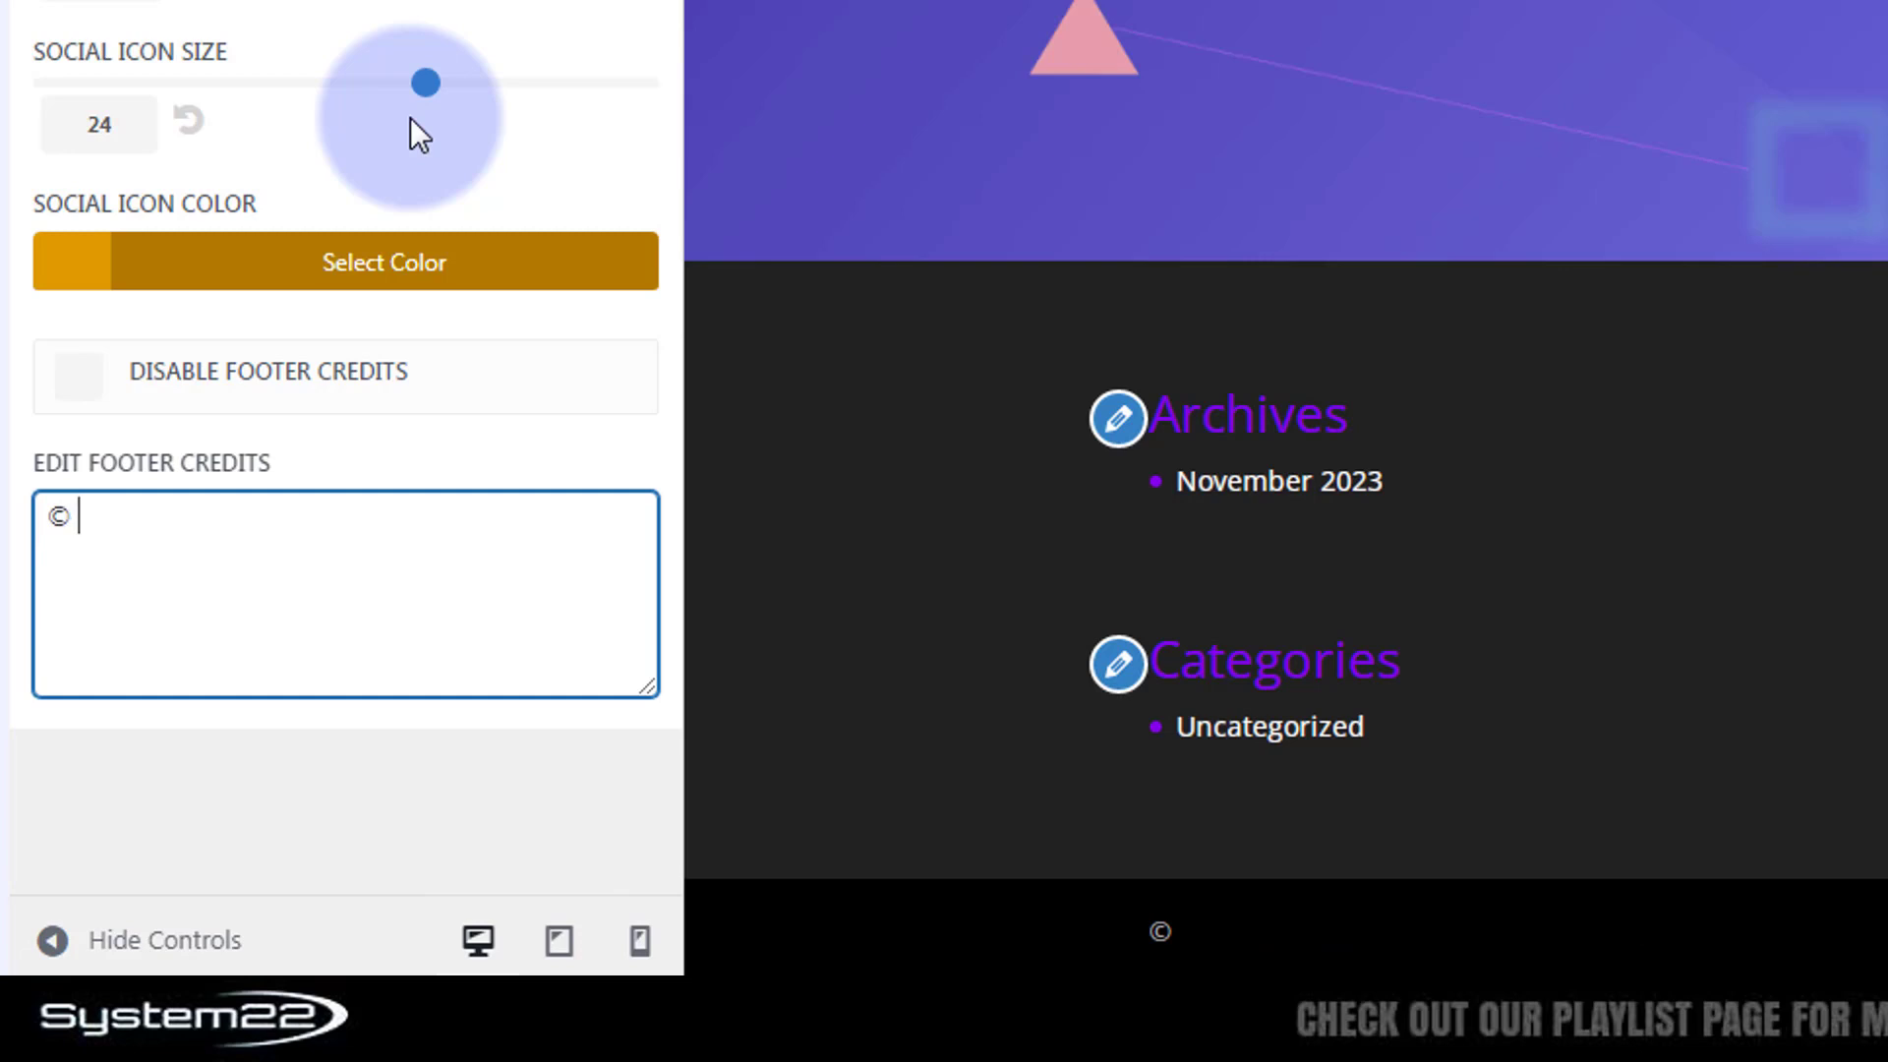
text( System22 2023)
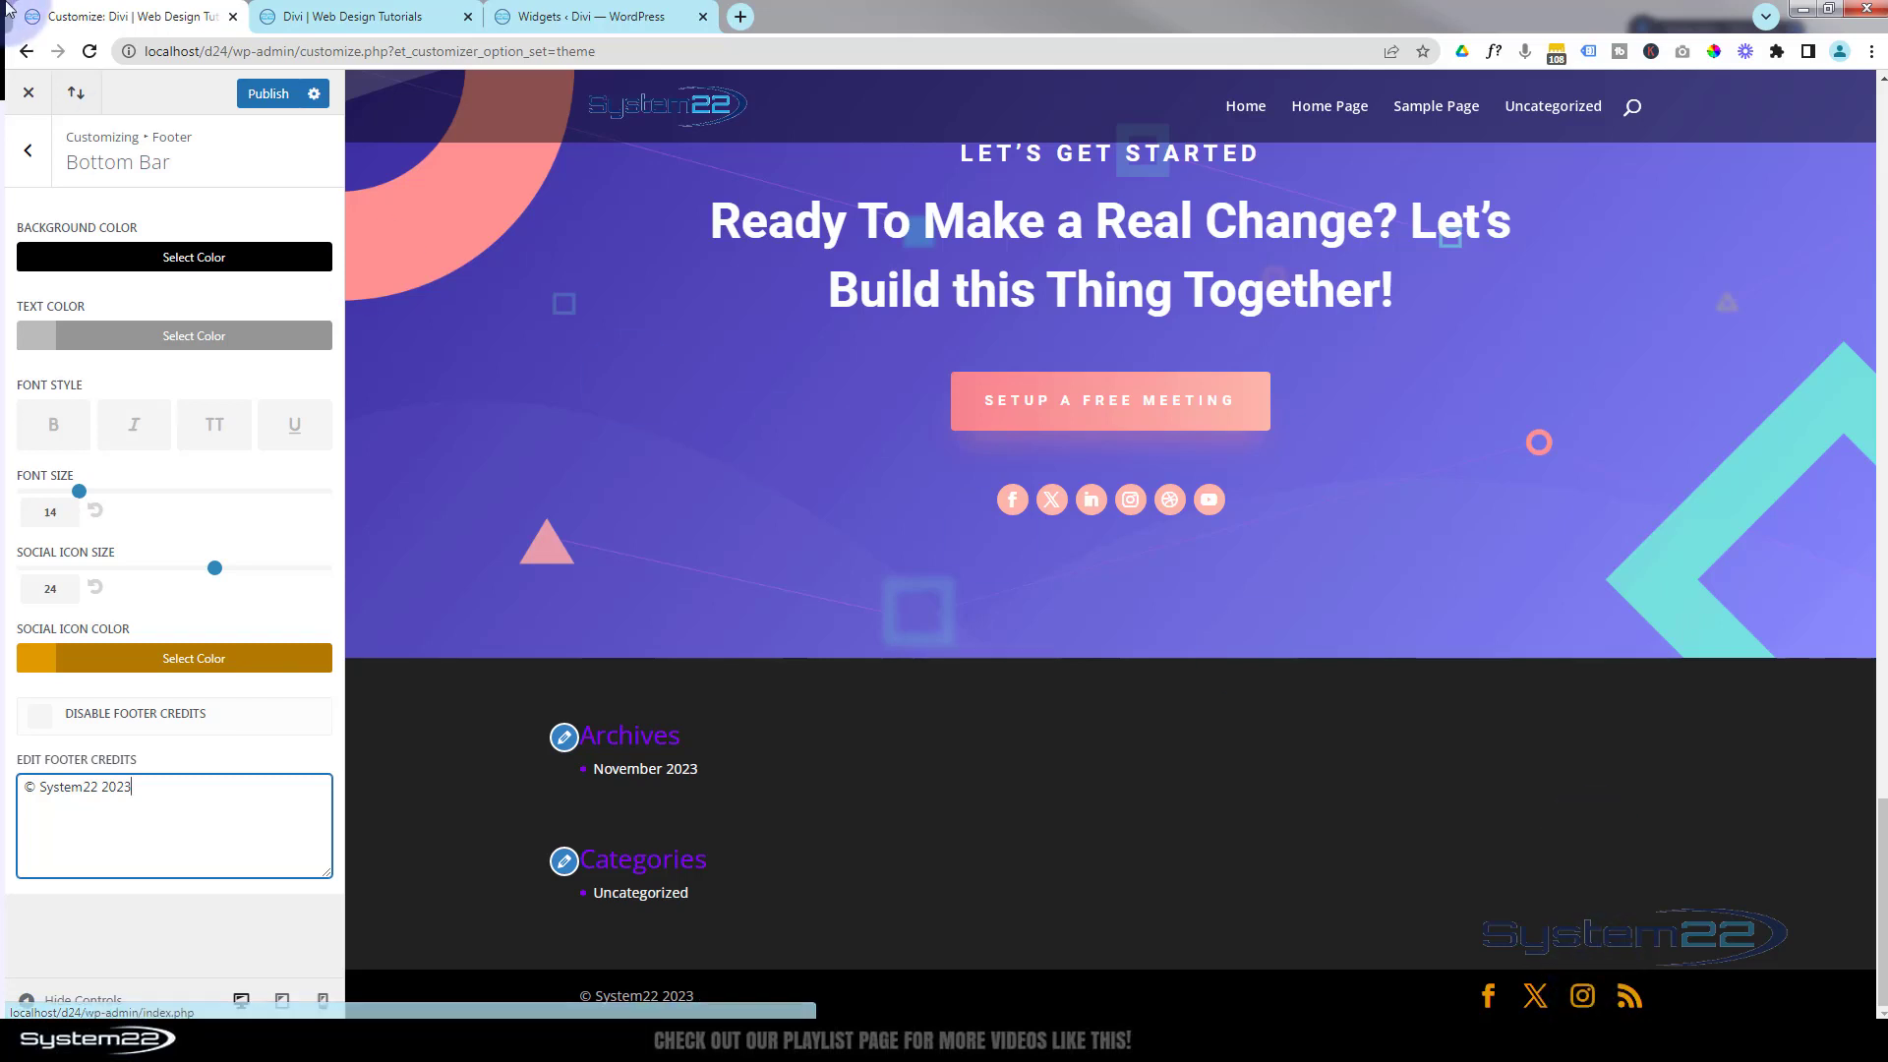
click(270, 95)
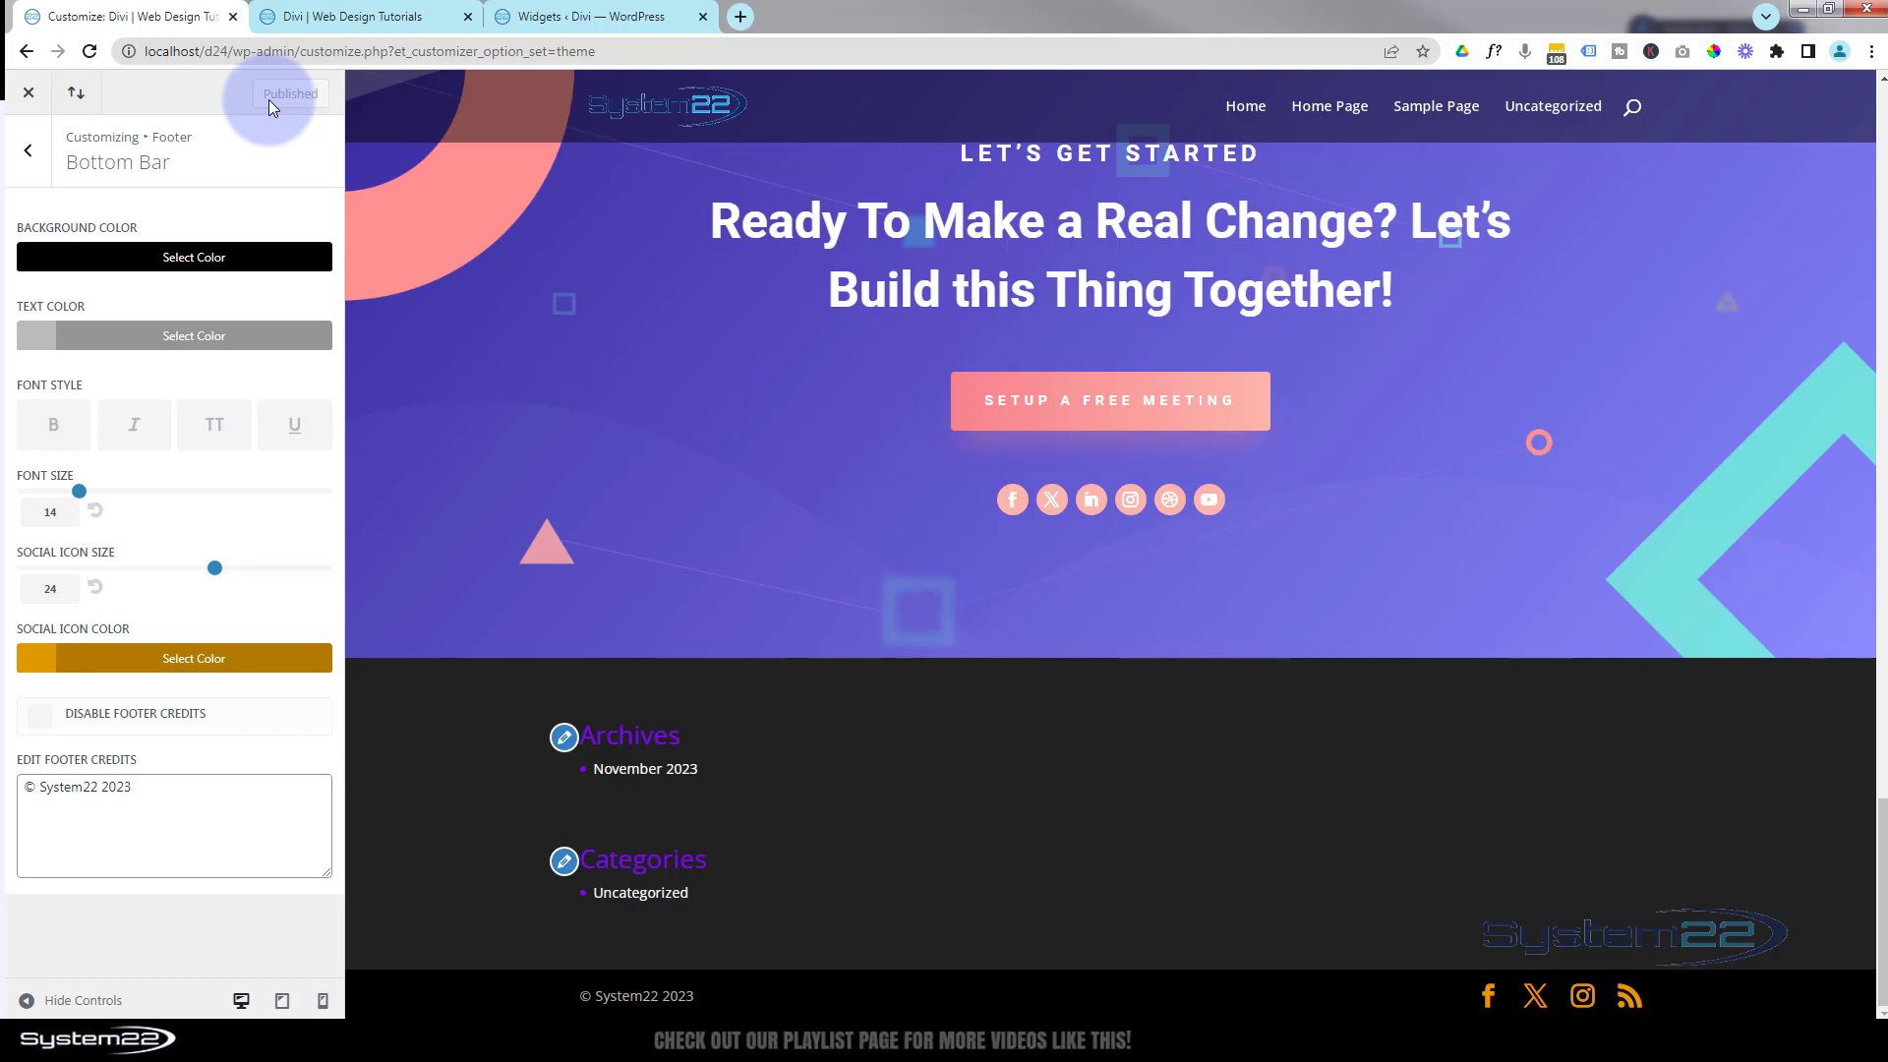
Go to the WordPress admin and open Divi Theme Options.
click(563, 17)
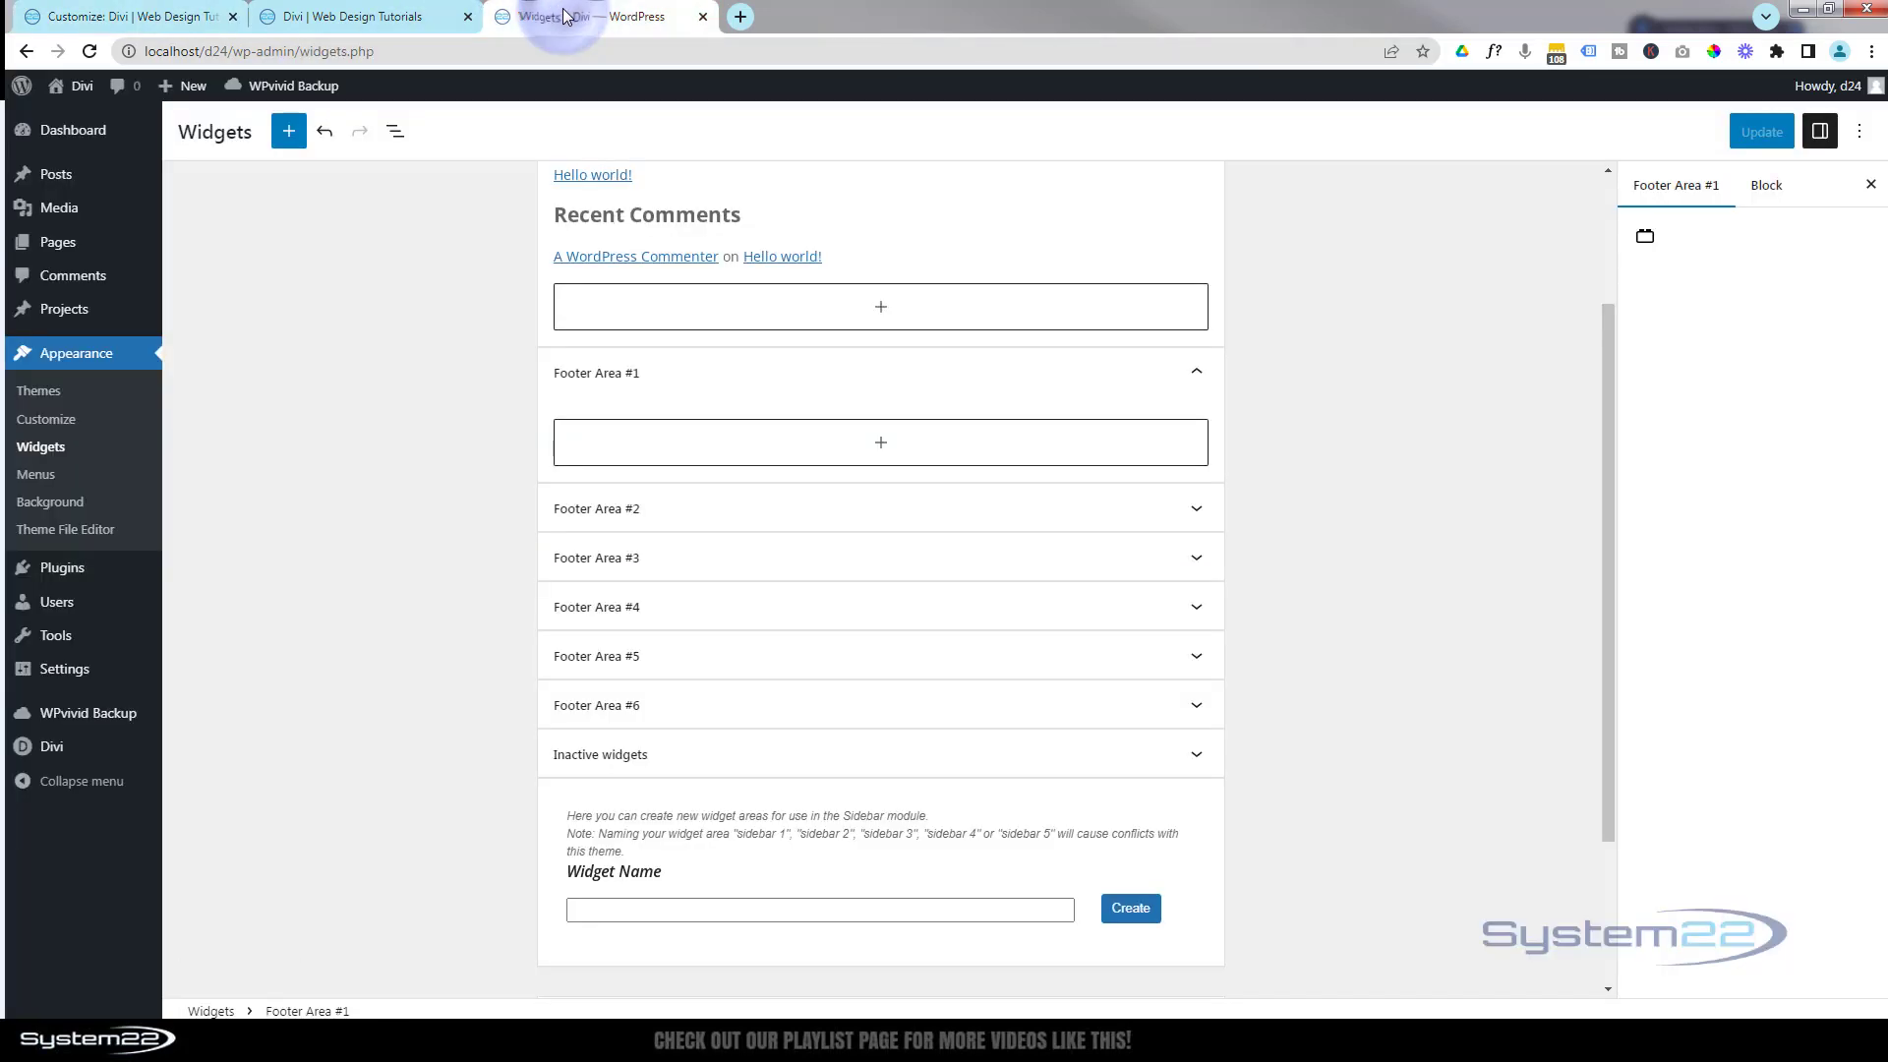
mouse_move(80, 142)
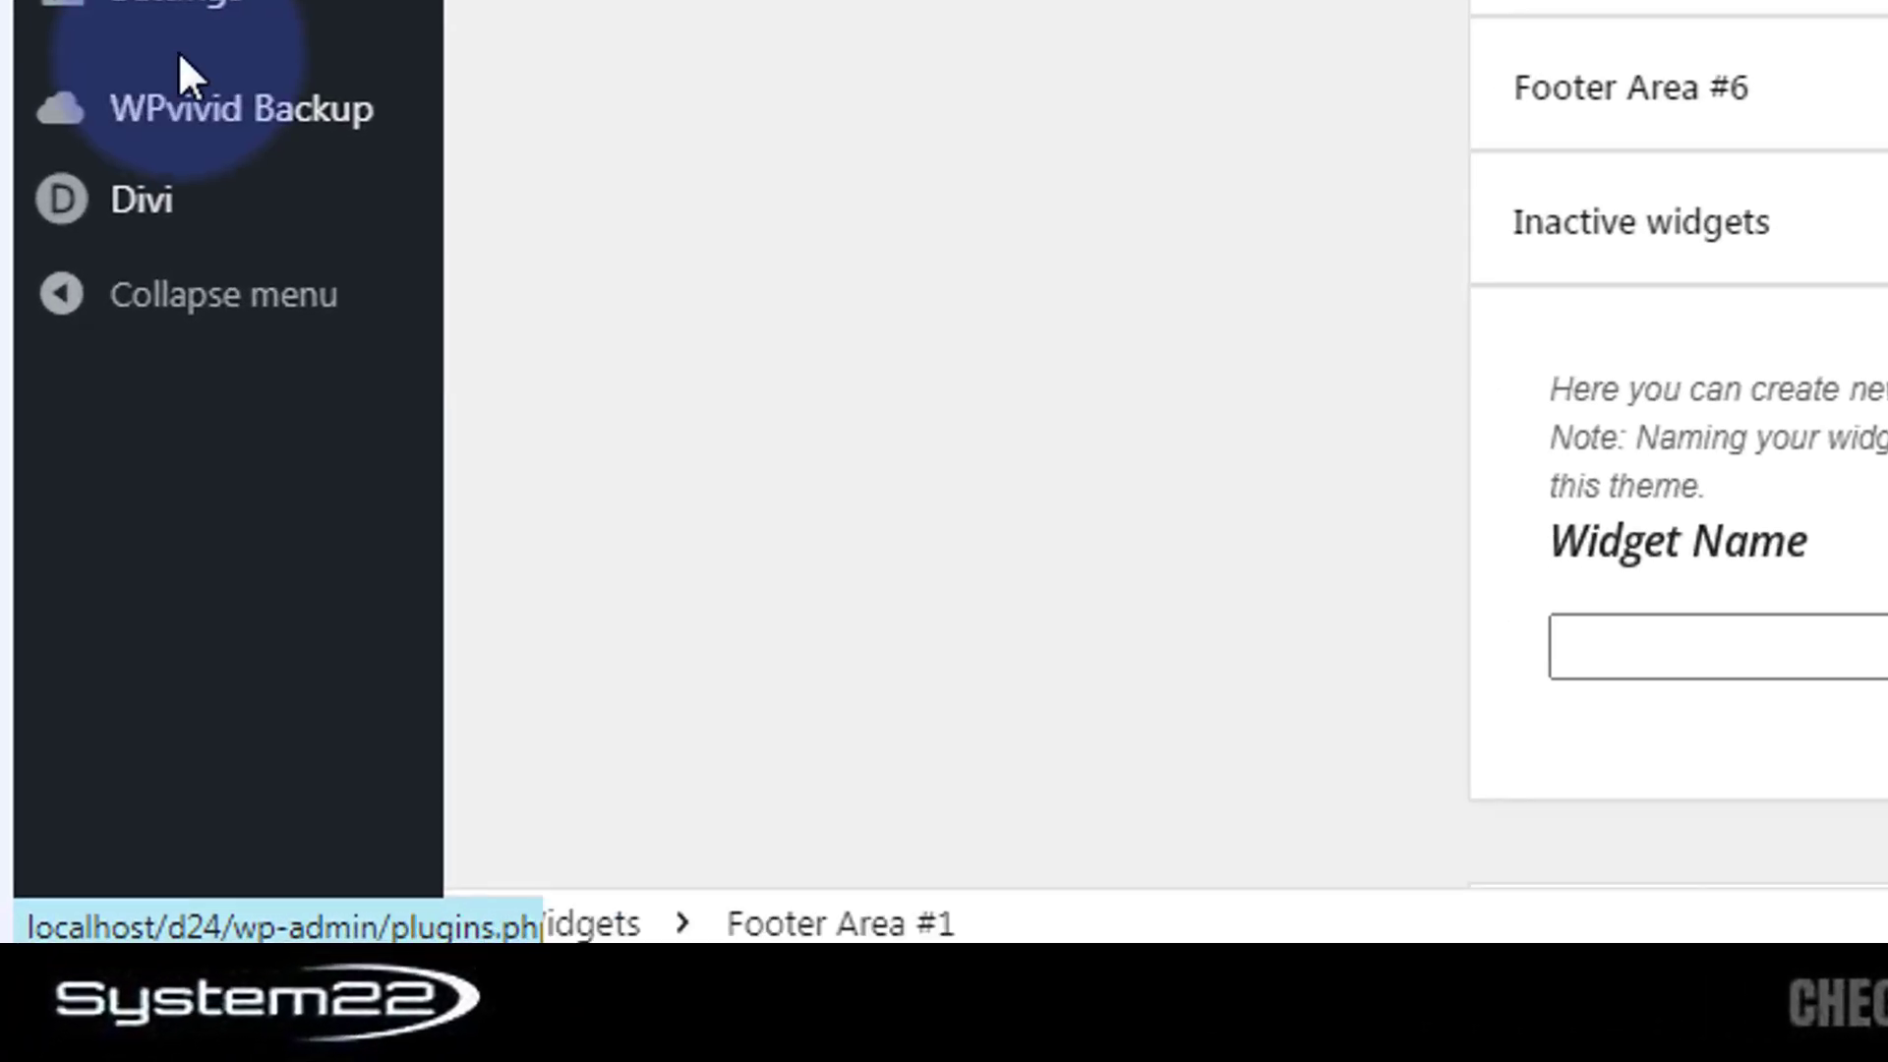
mouse_move(45, 752)
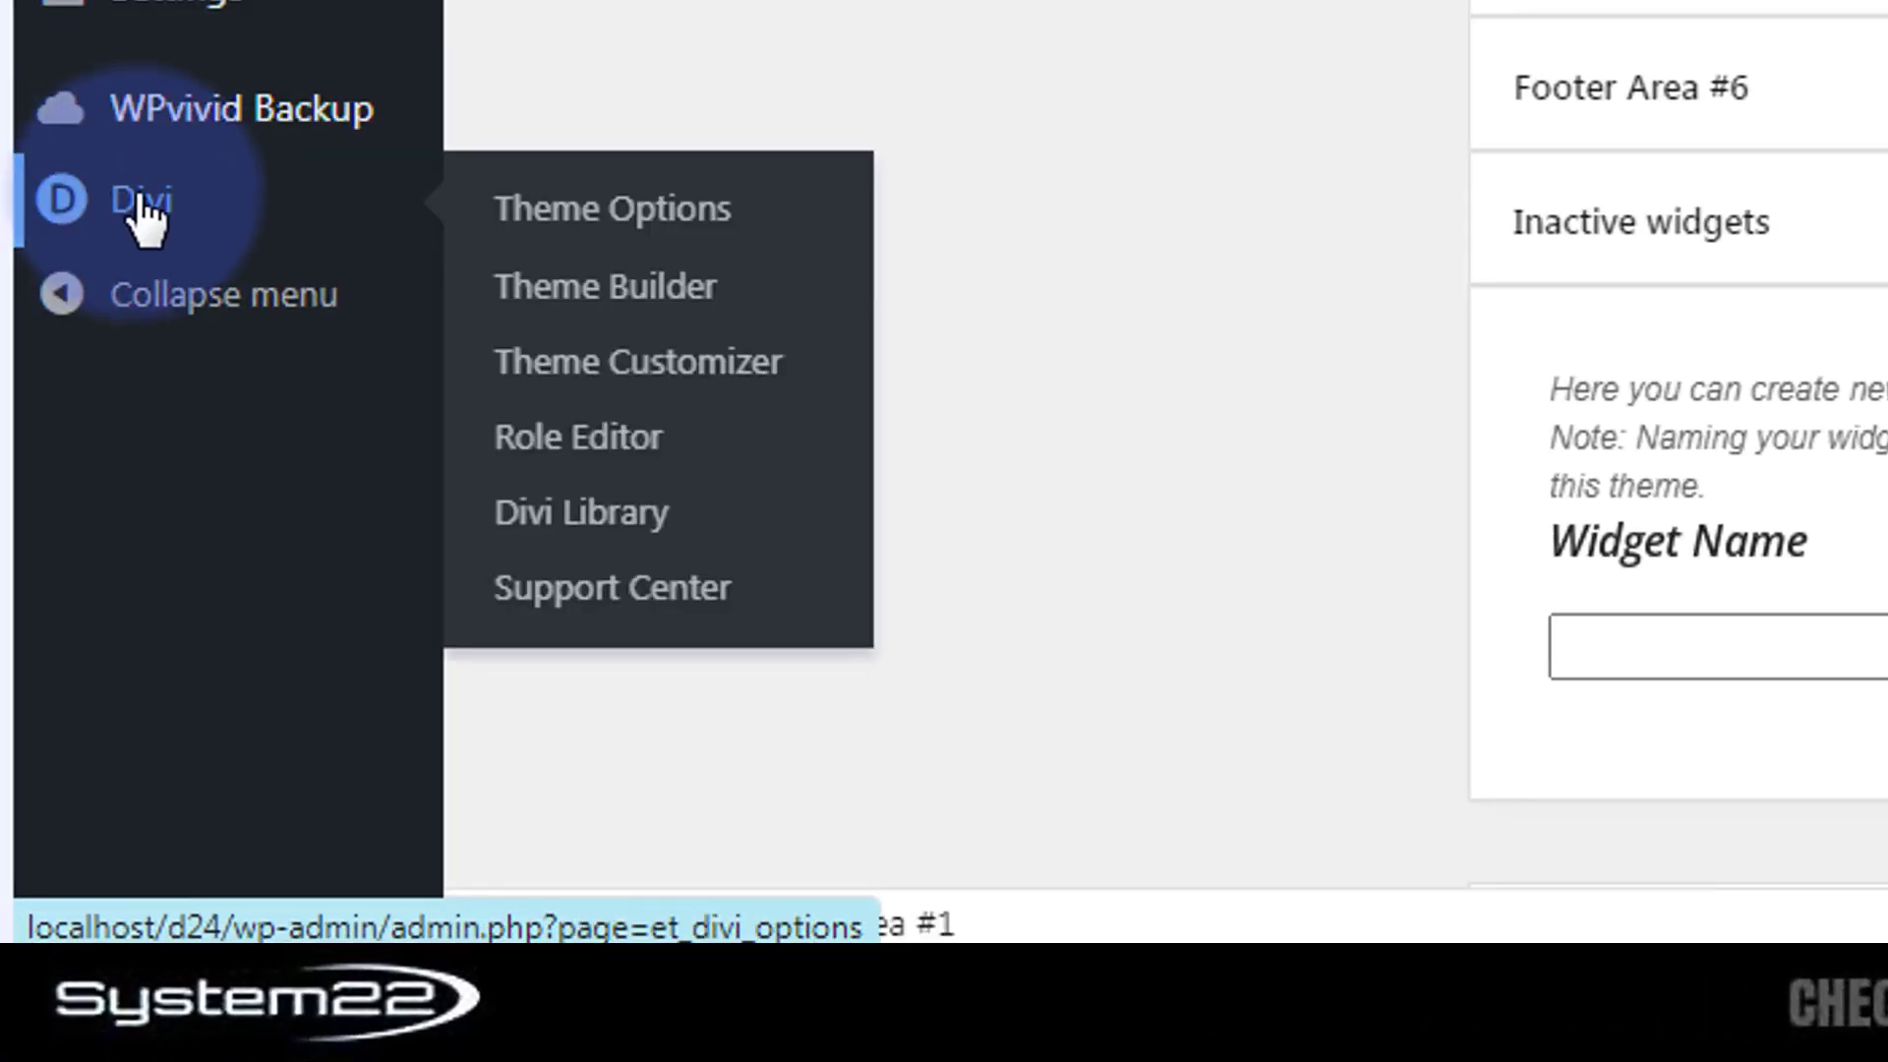
click(575, 214)
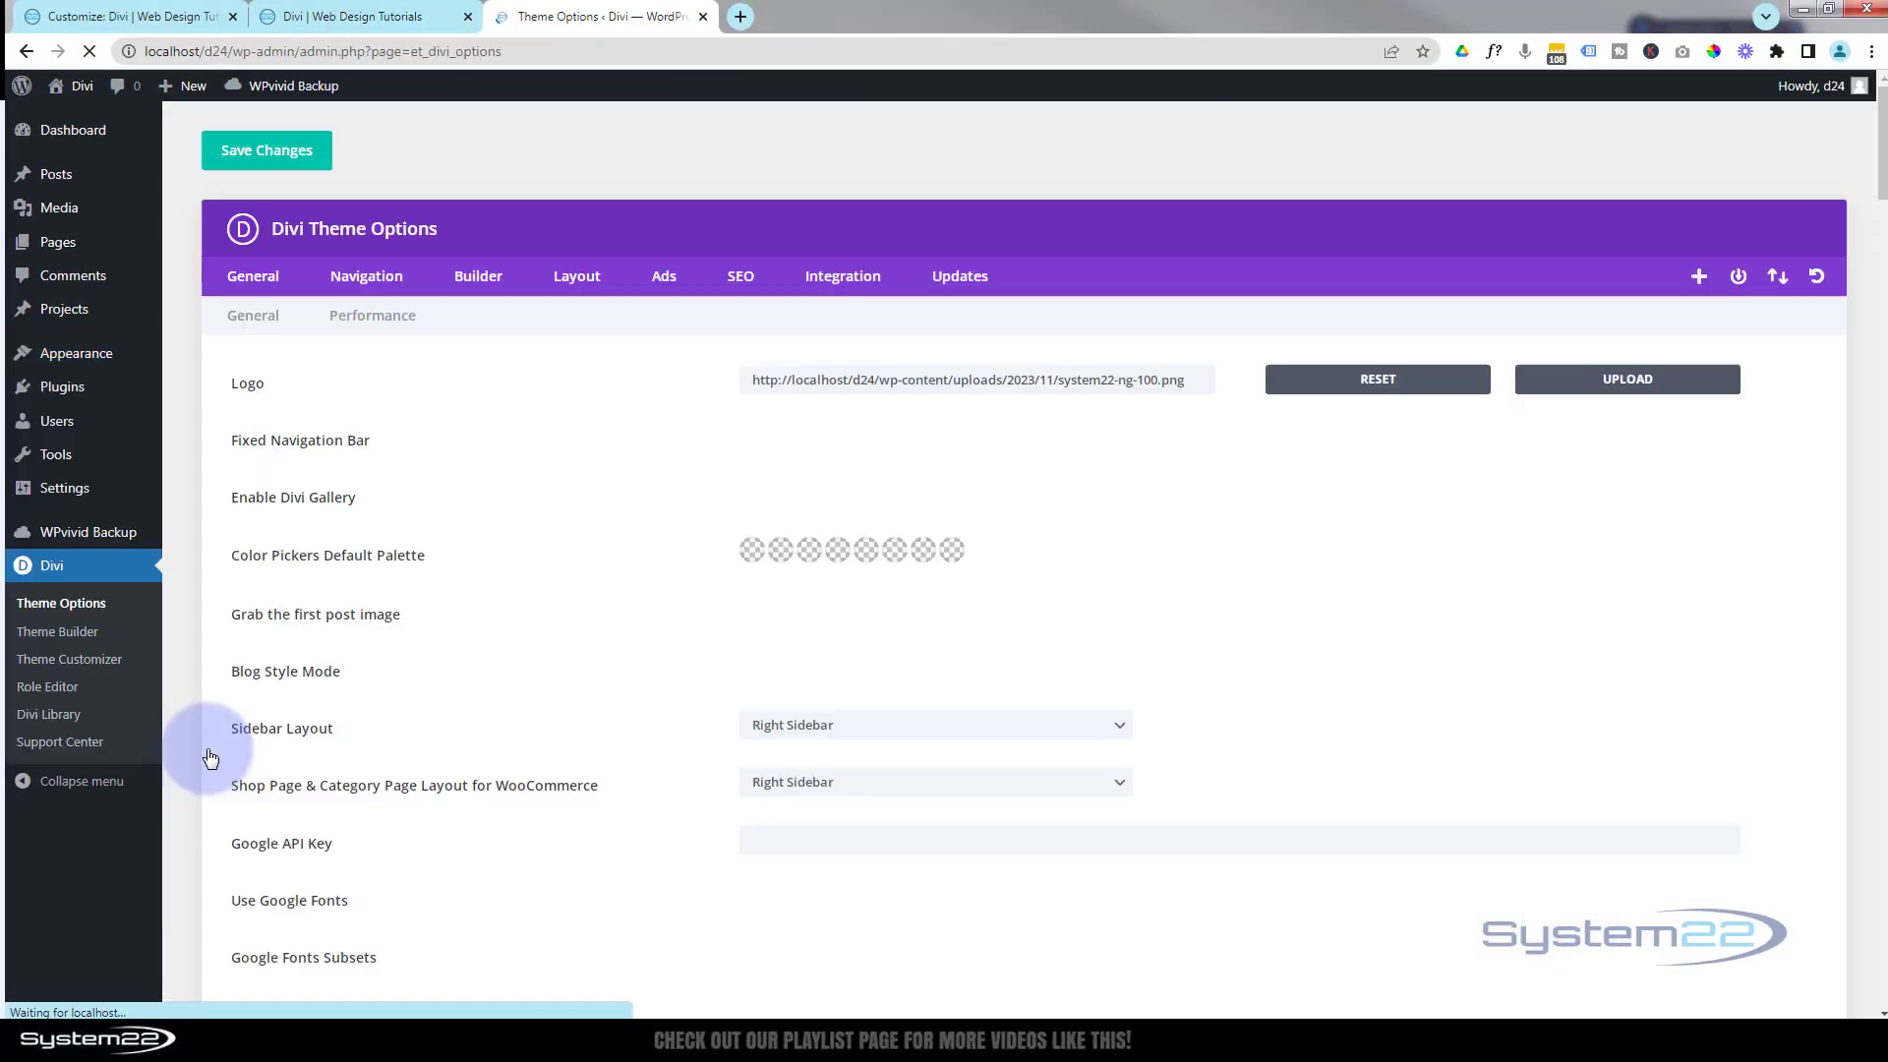
scroll(522, 481, down, 9)
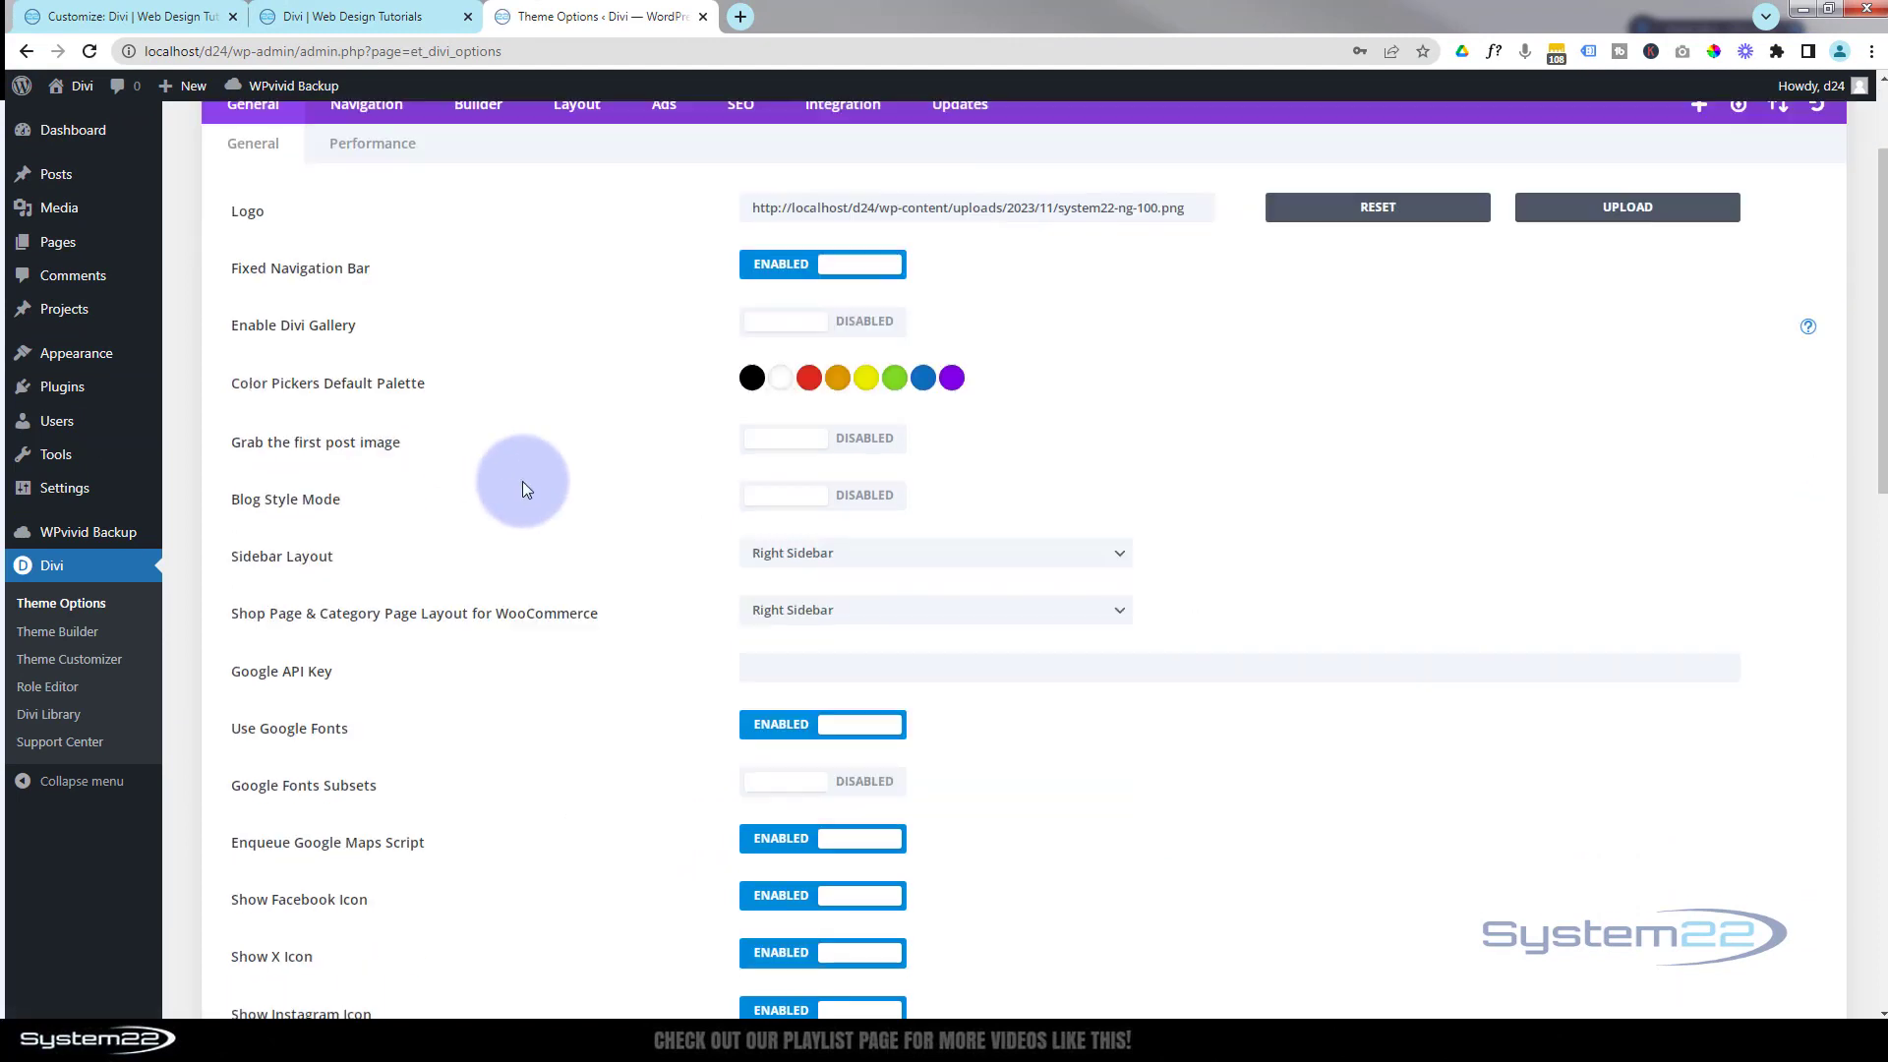
scroll(522, 481, down, 2)
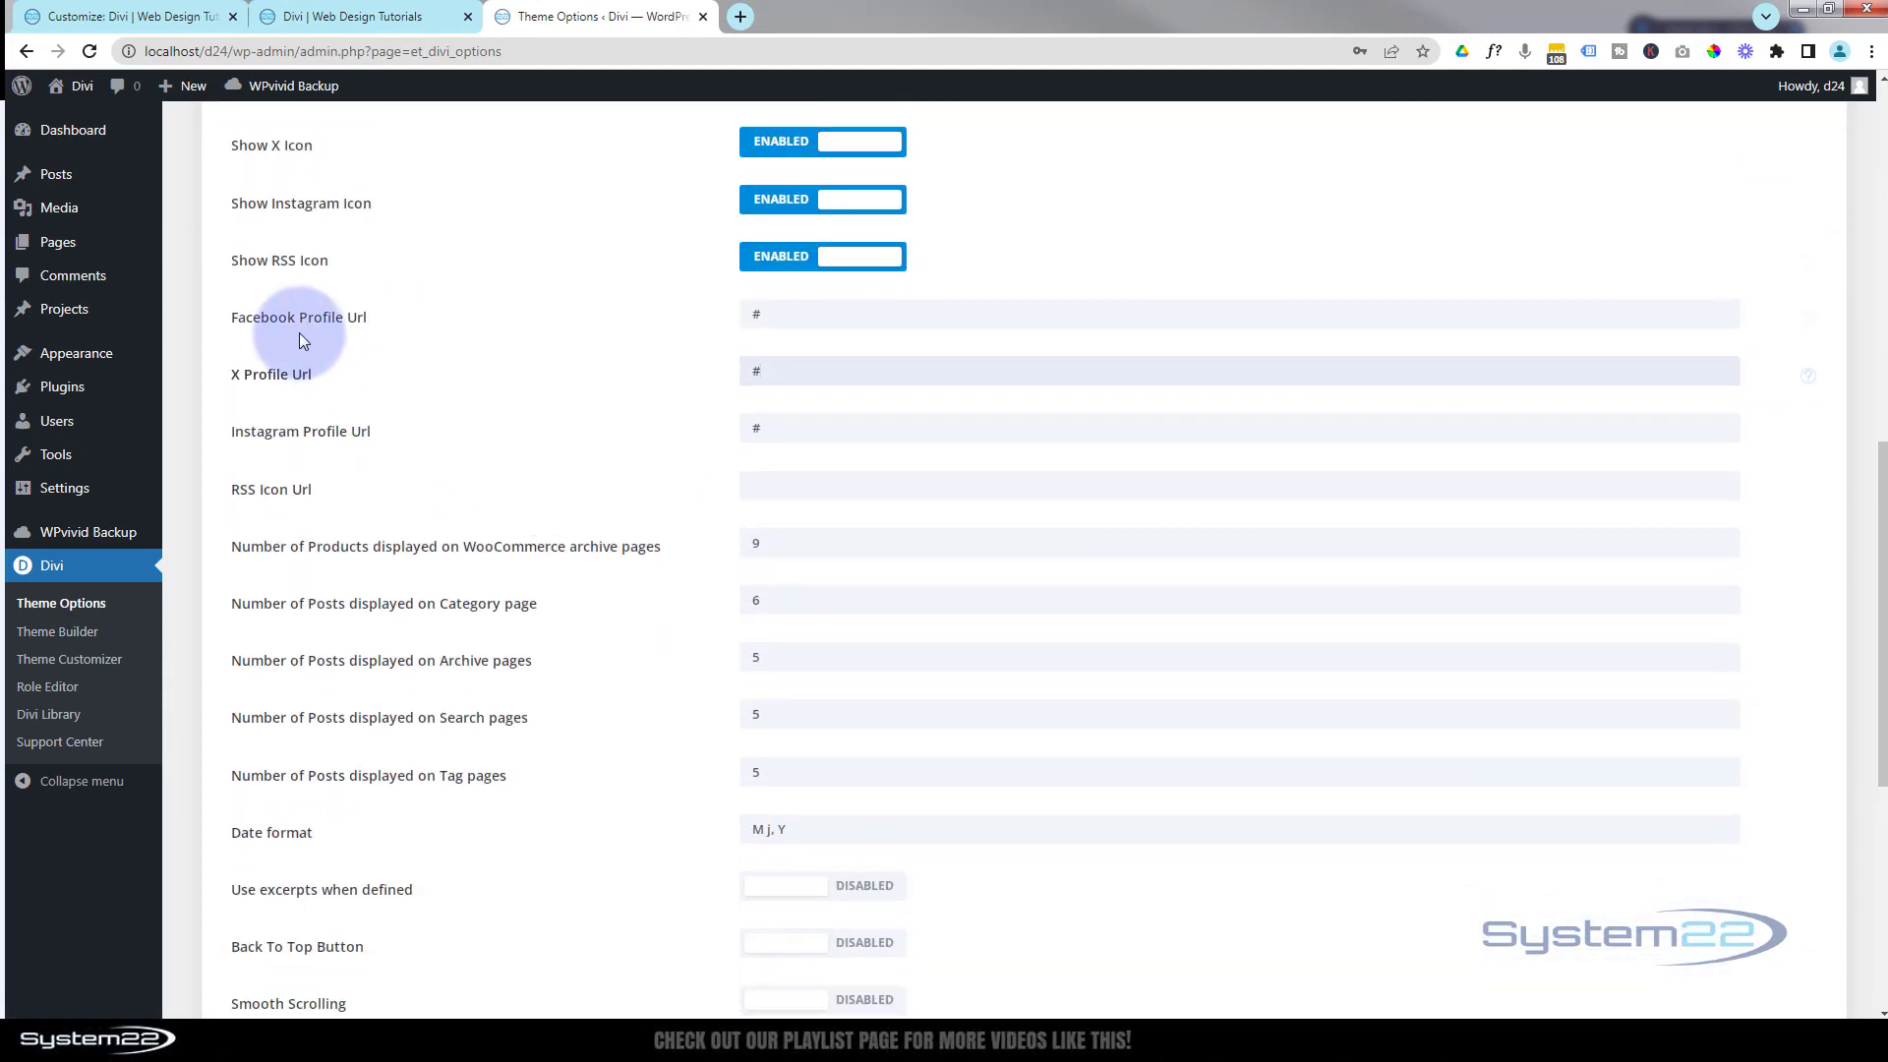
Check the Facebook, X, Instagram and RSS URL fields left as #, then save the options.
double_click(755, 314)
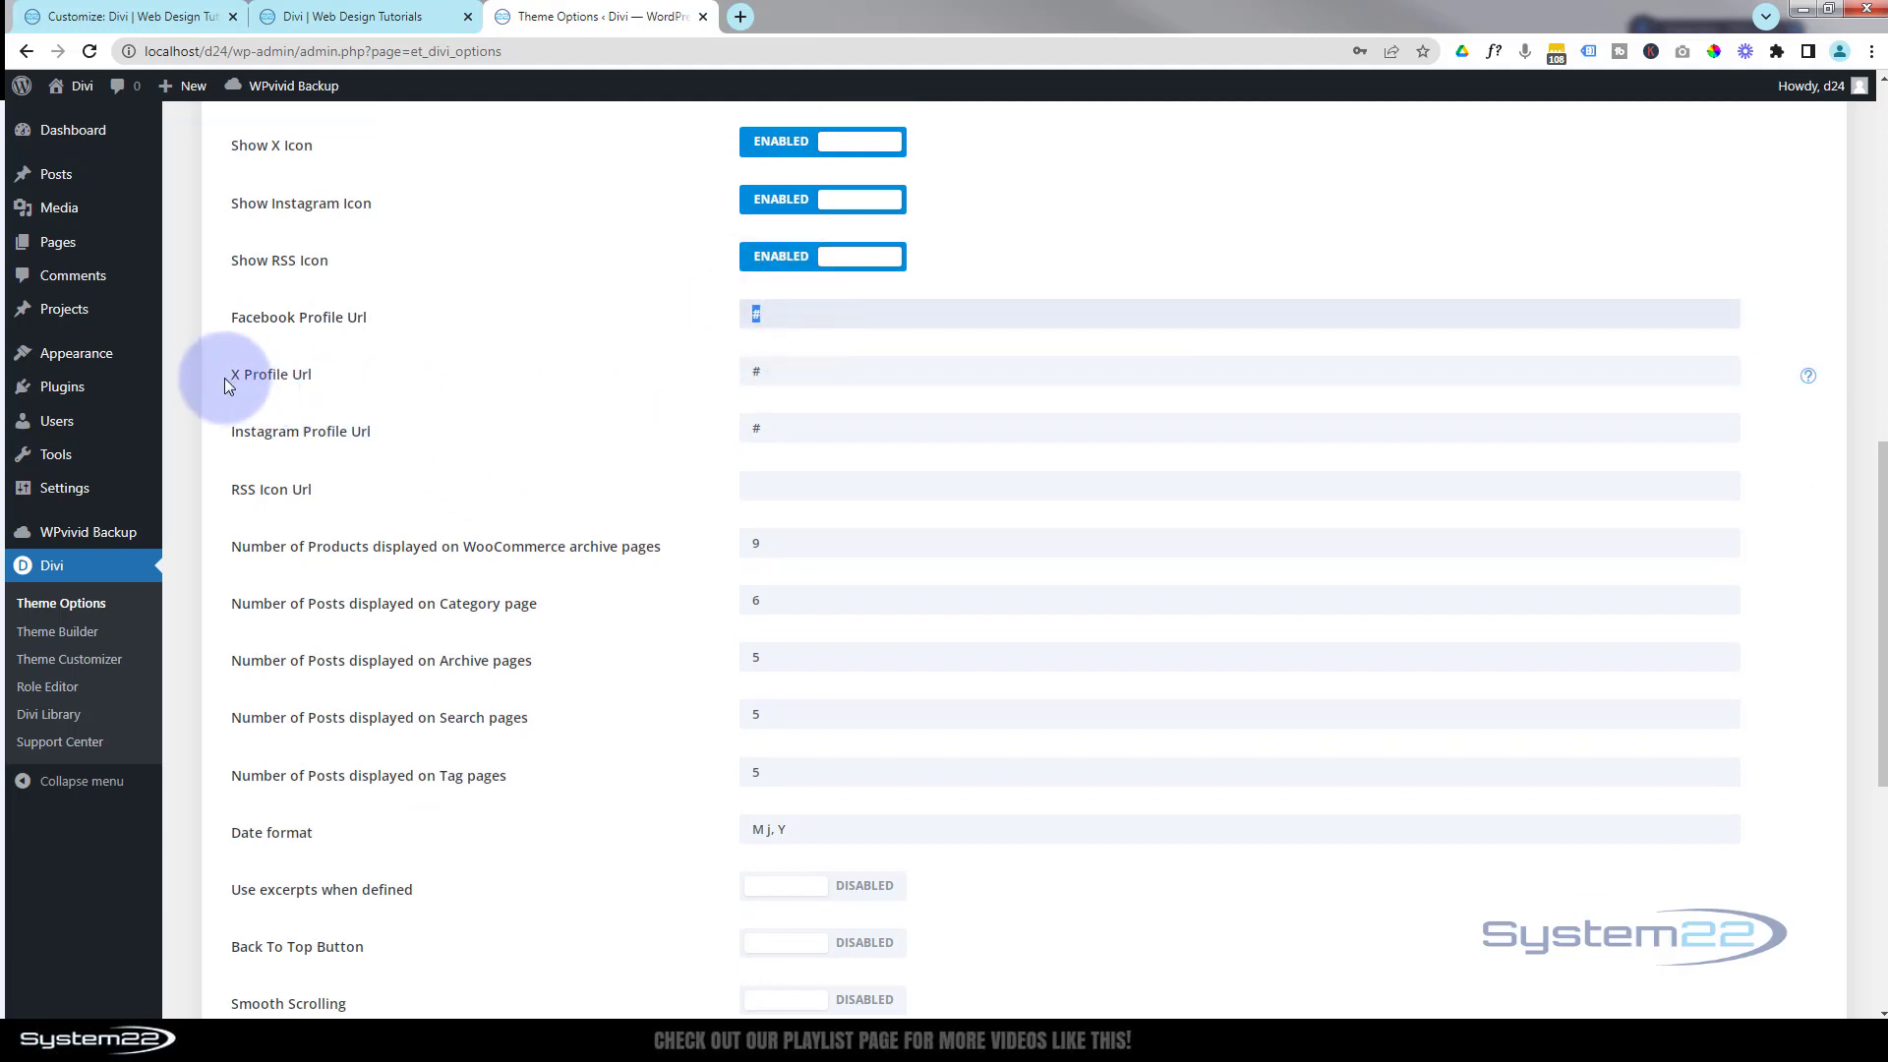
double_click(755, 370)
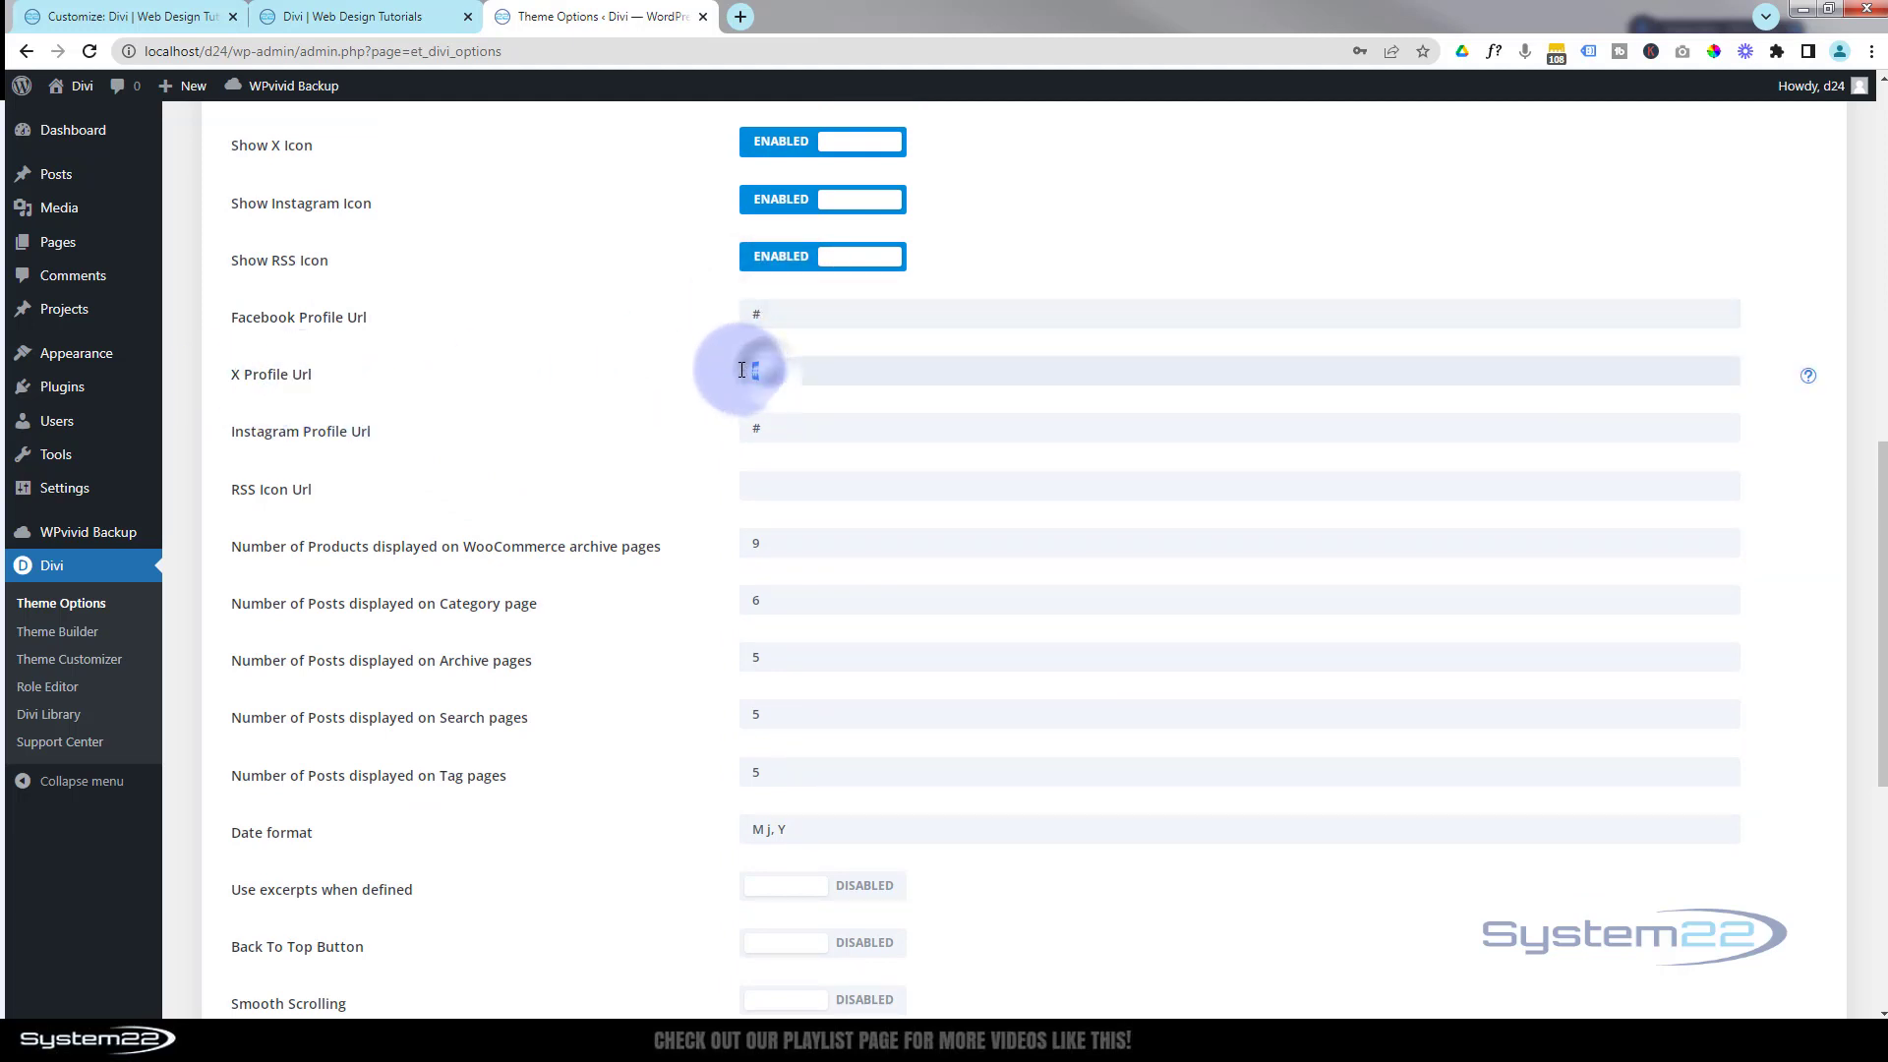
click(413, 438)
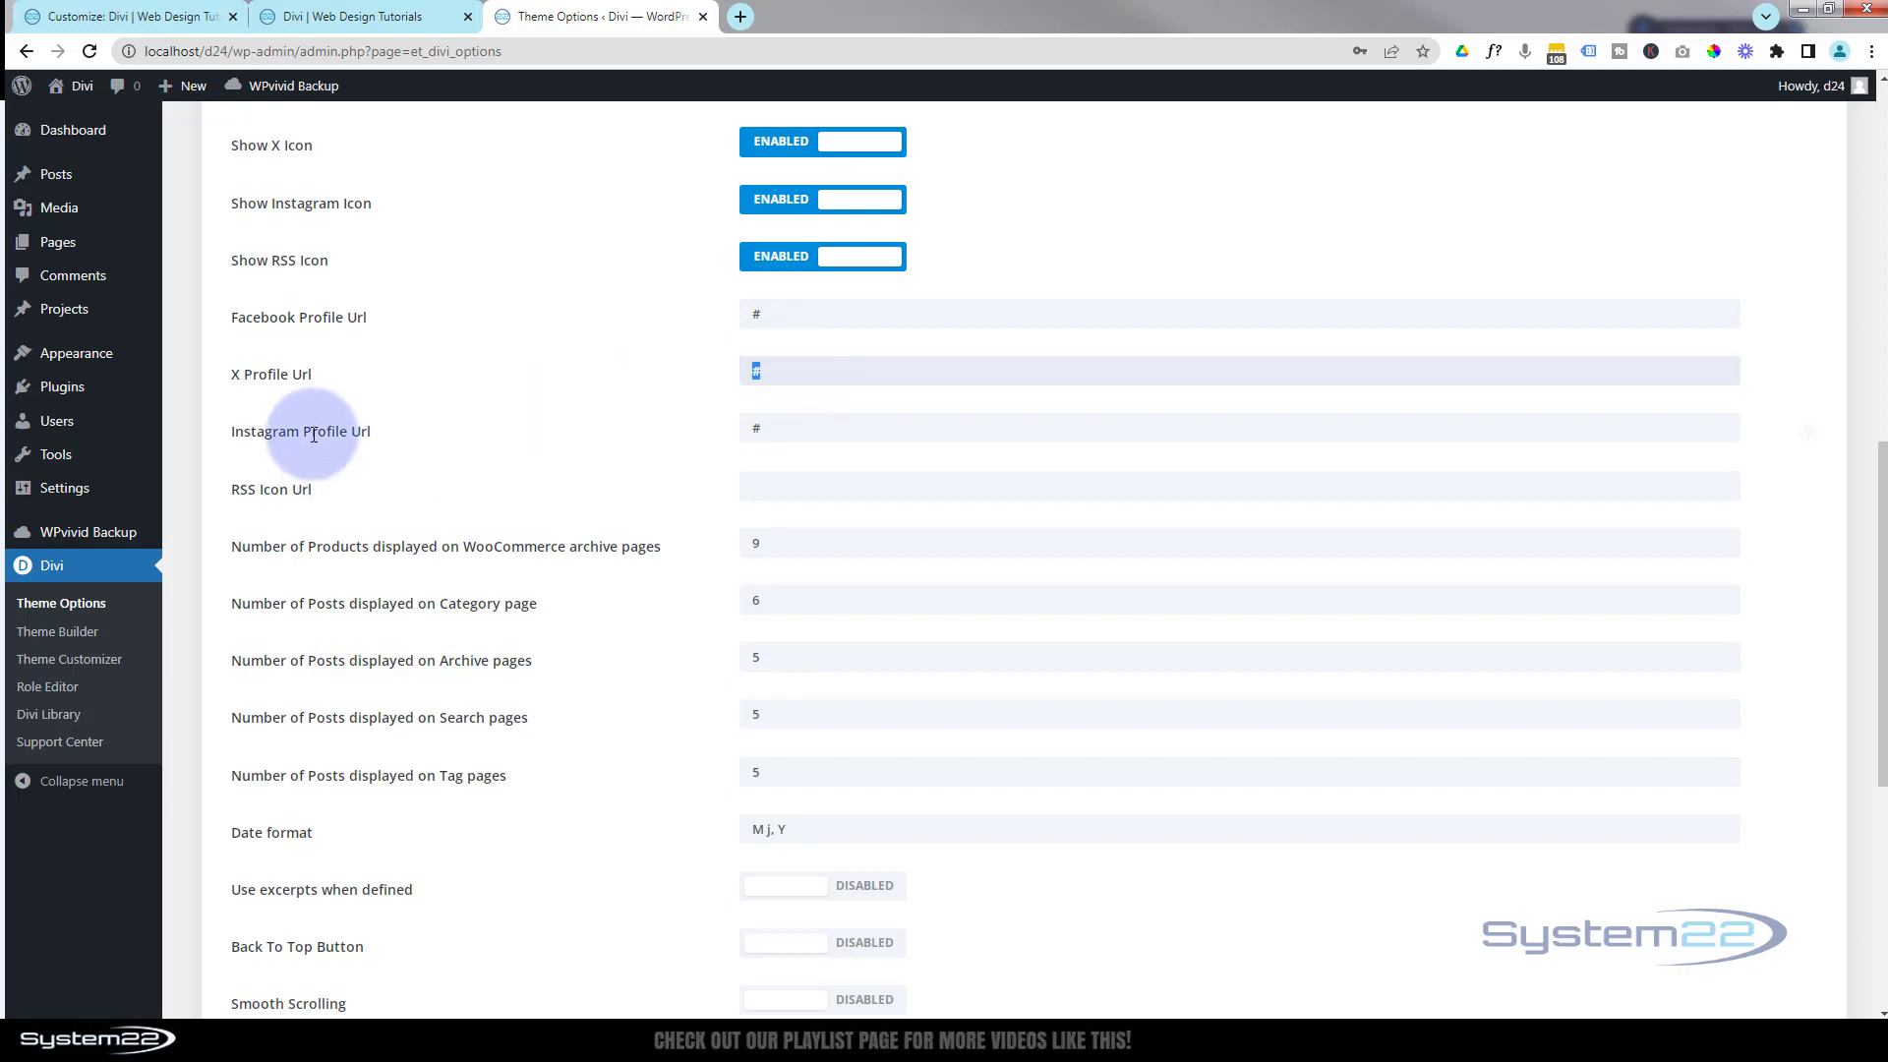
double_click(765, 424)
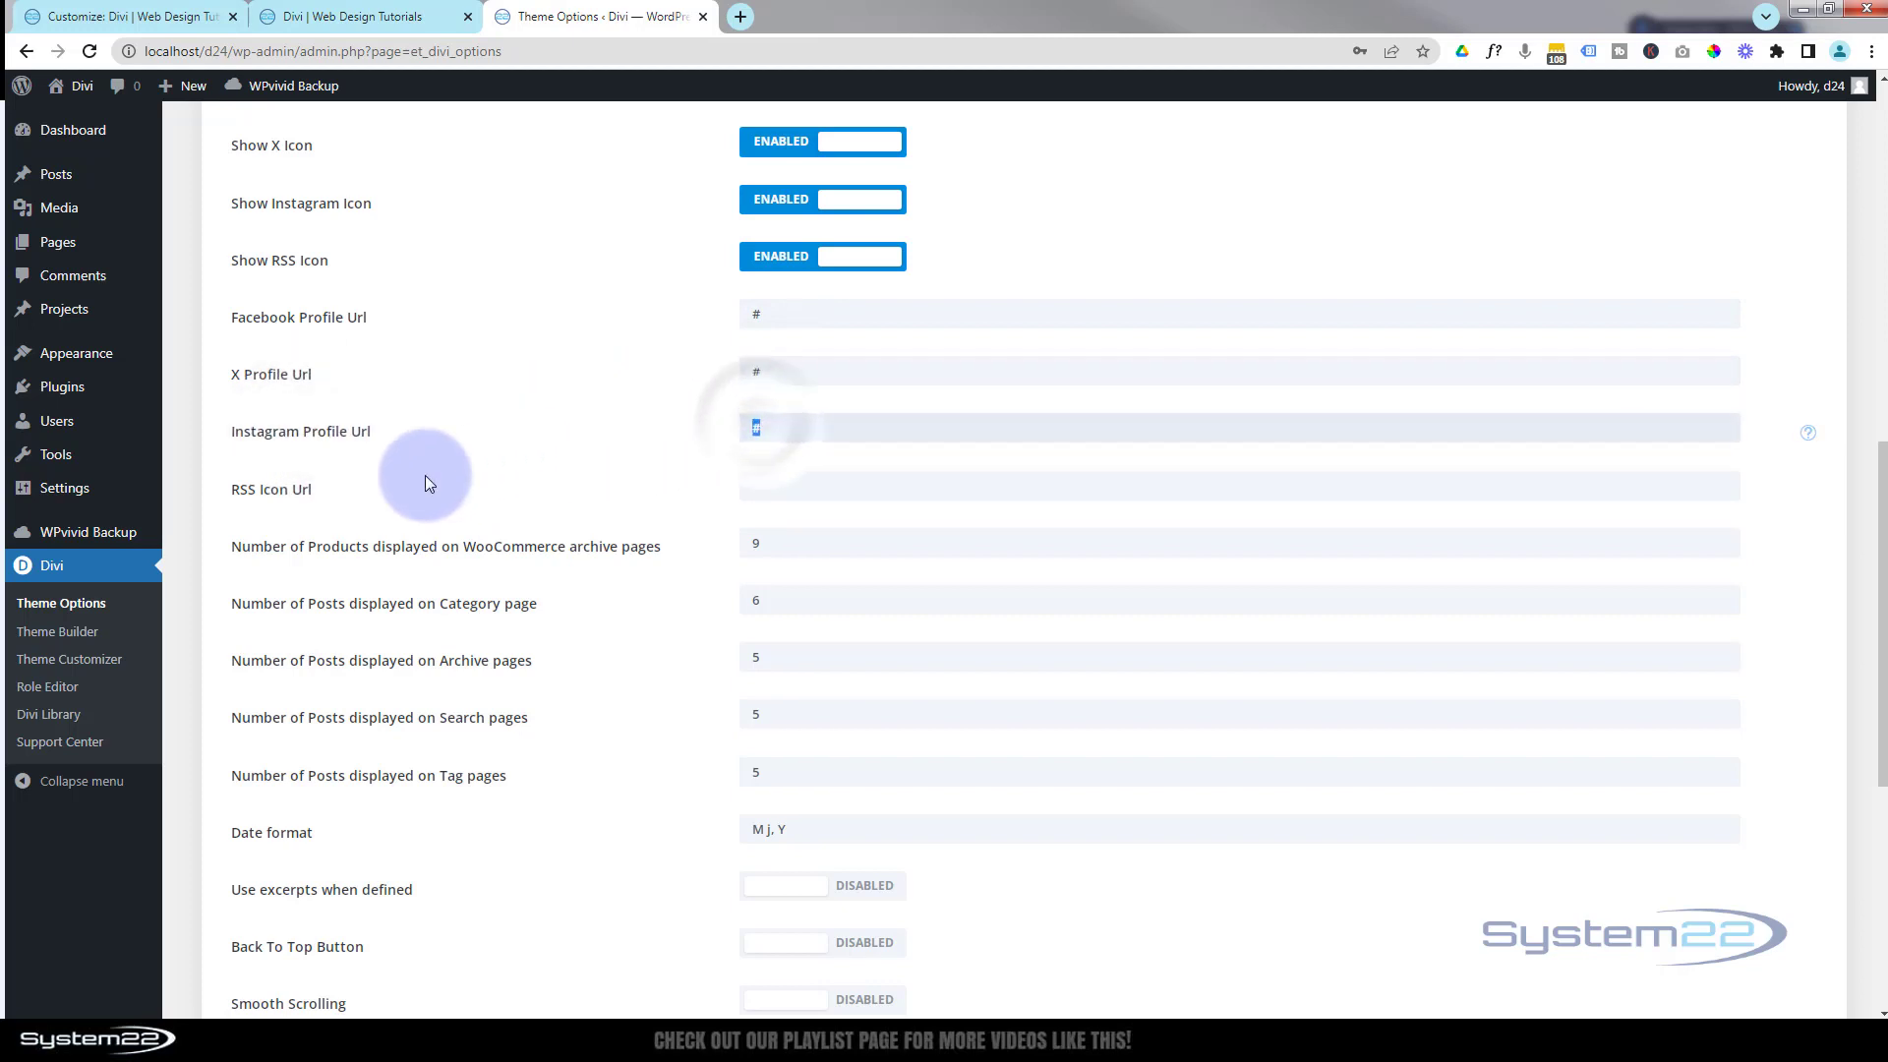
click(744, 486)
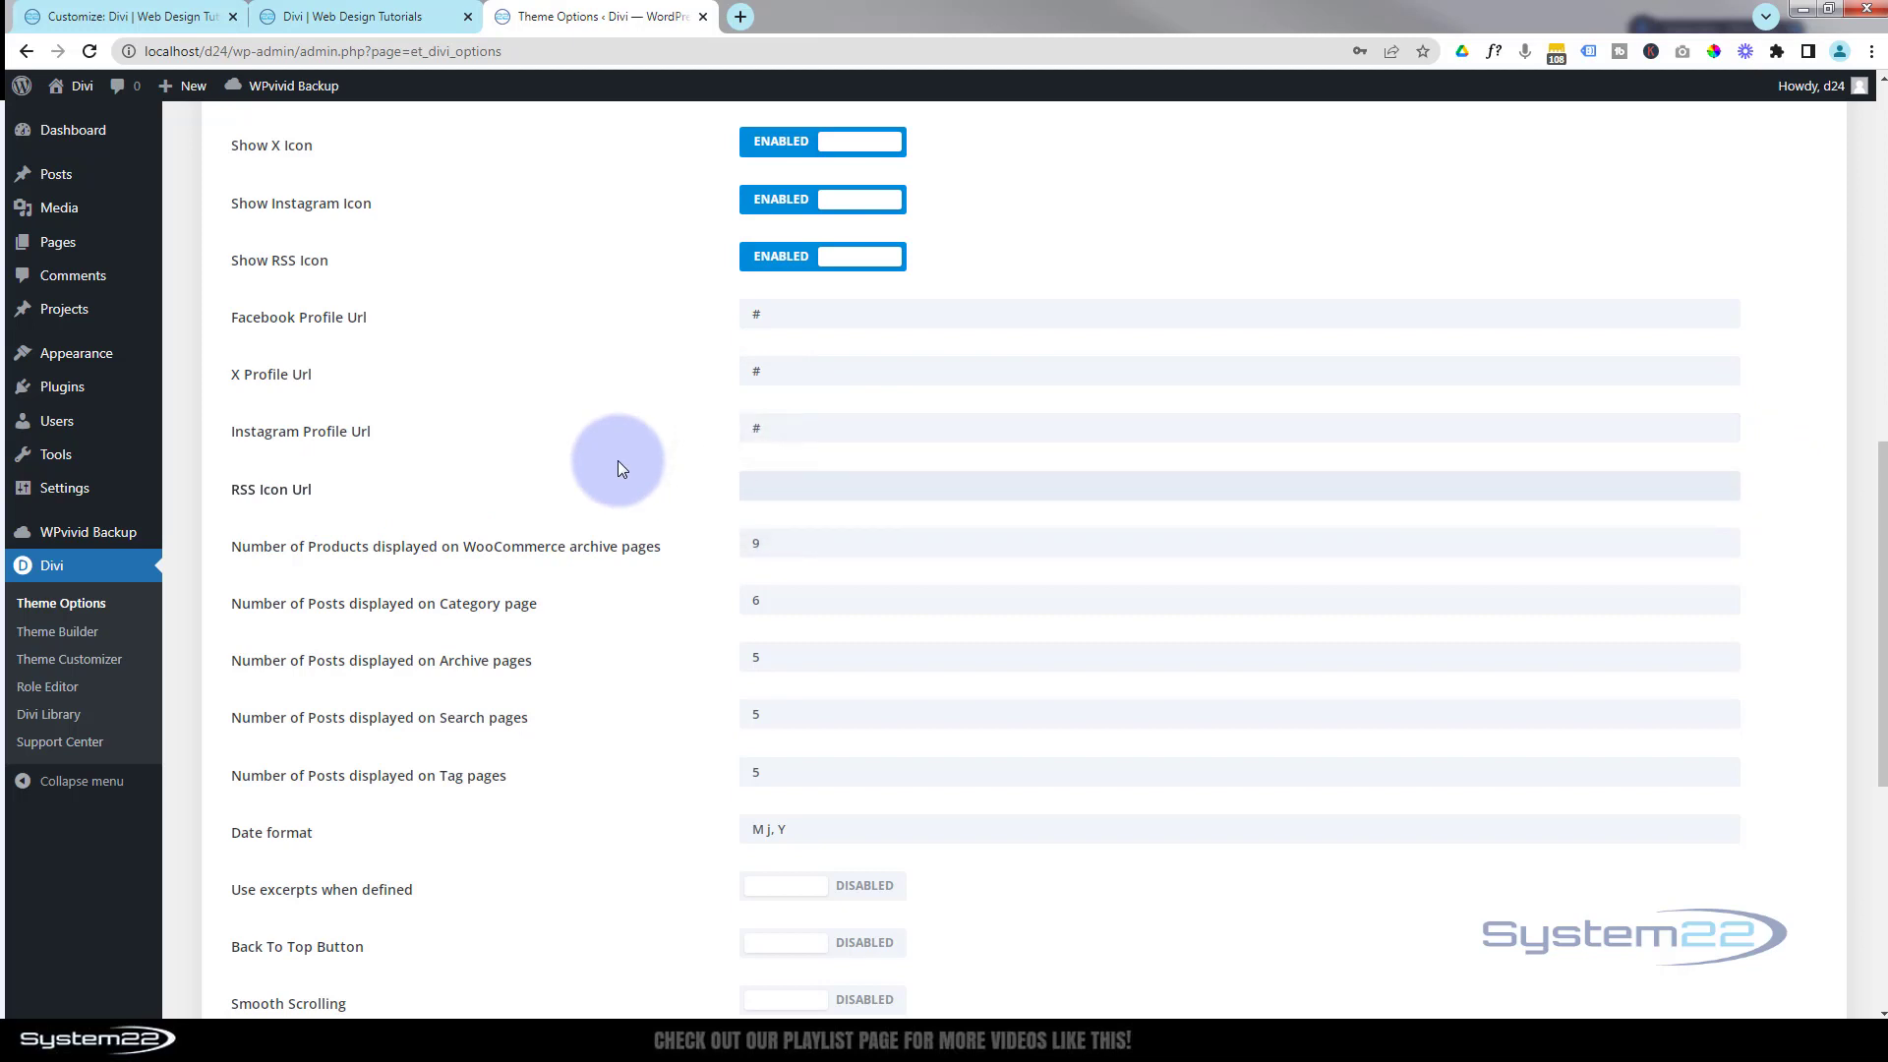
scroll(632, 478, up, 7)
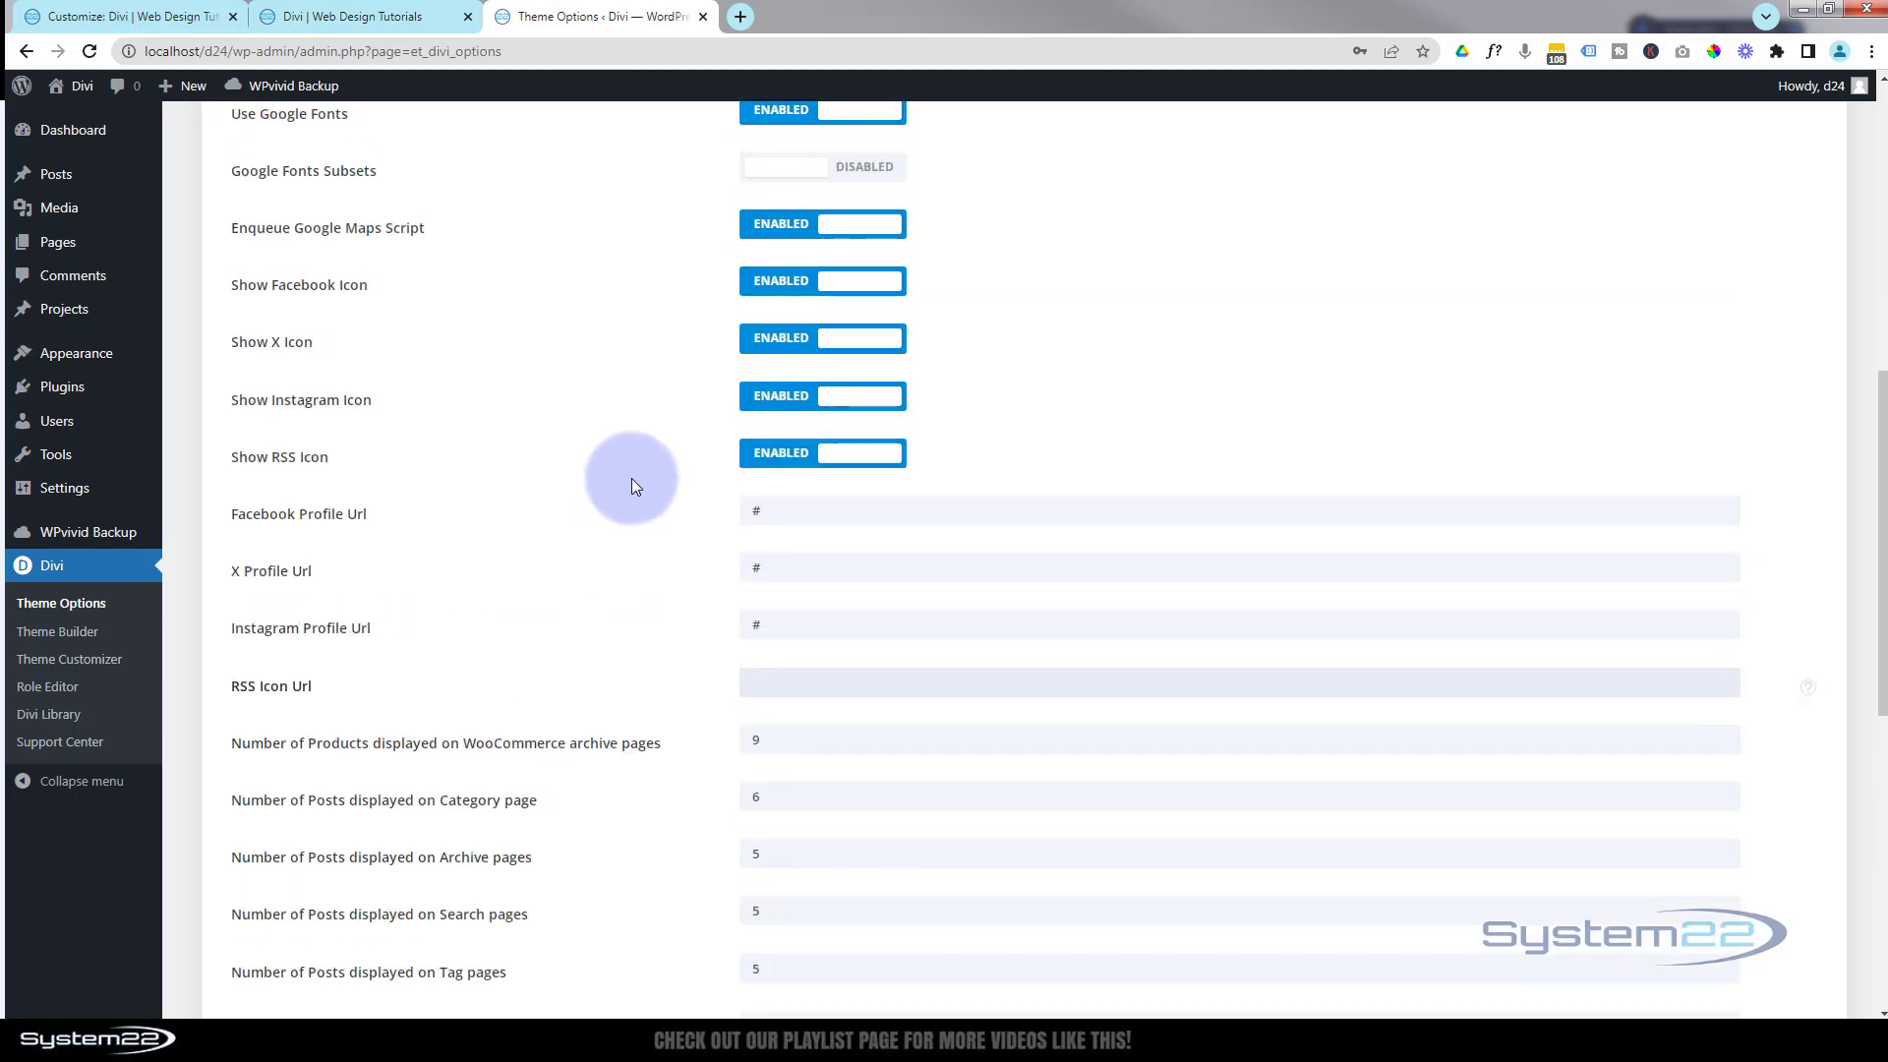
scroll(634, 478, up, 3)
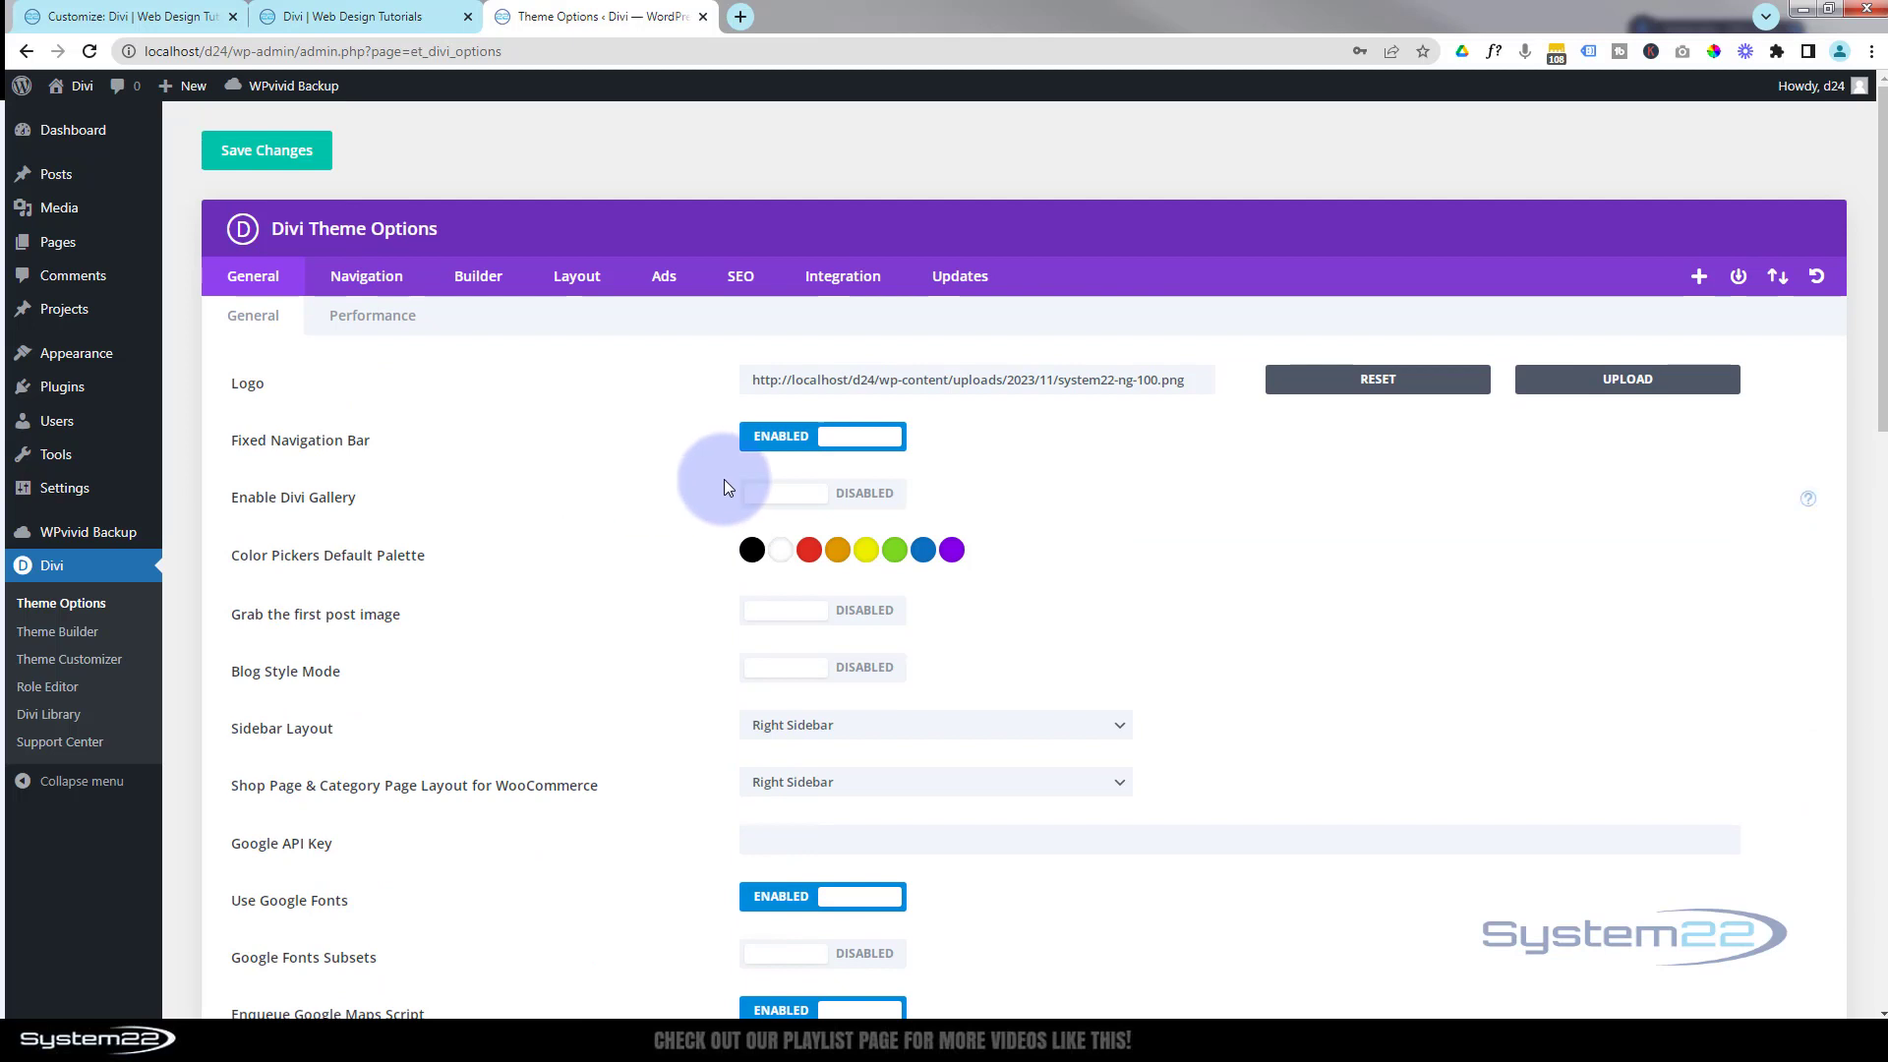
click(254, 154)
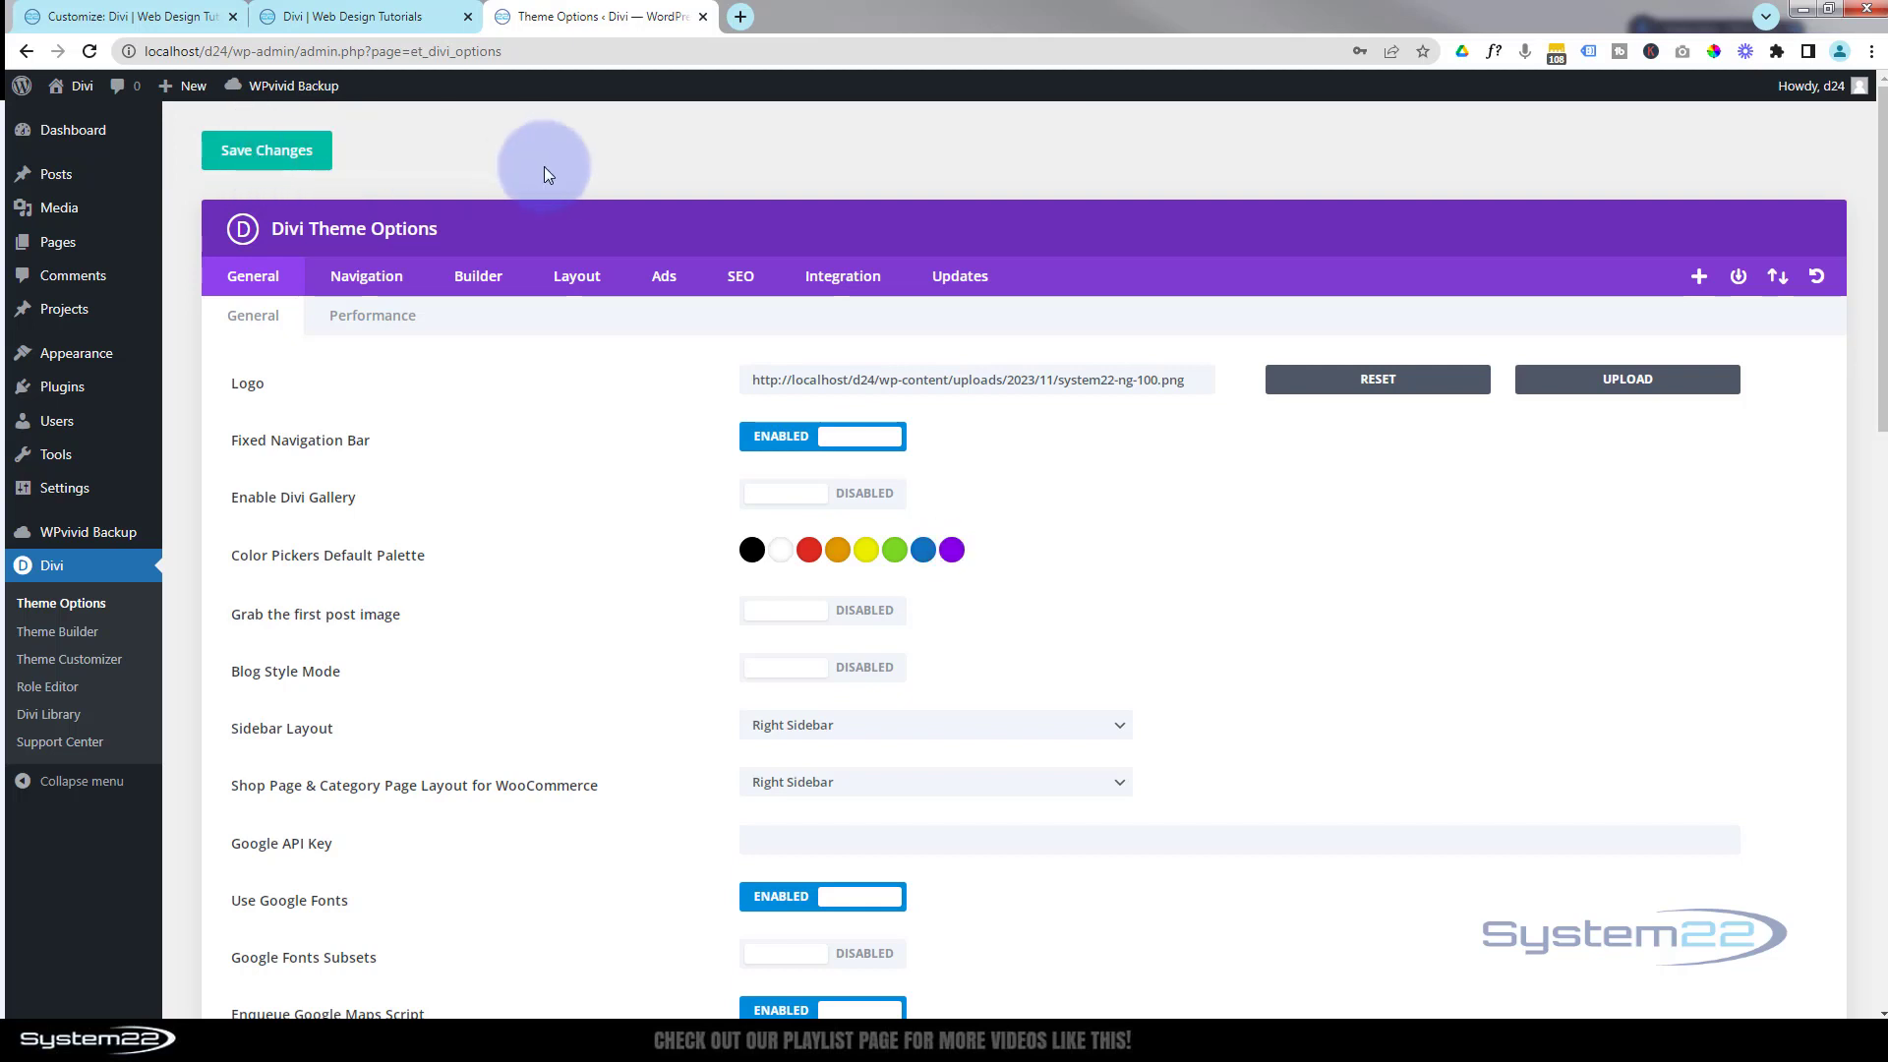
Reload the Customizer and scroll the preview to the footer showing © System22 2023.
click(110, 24)
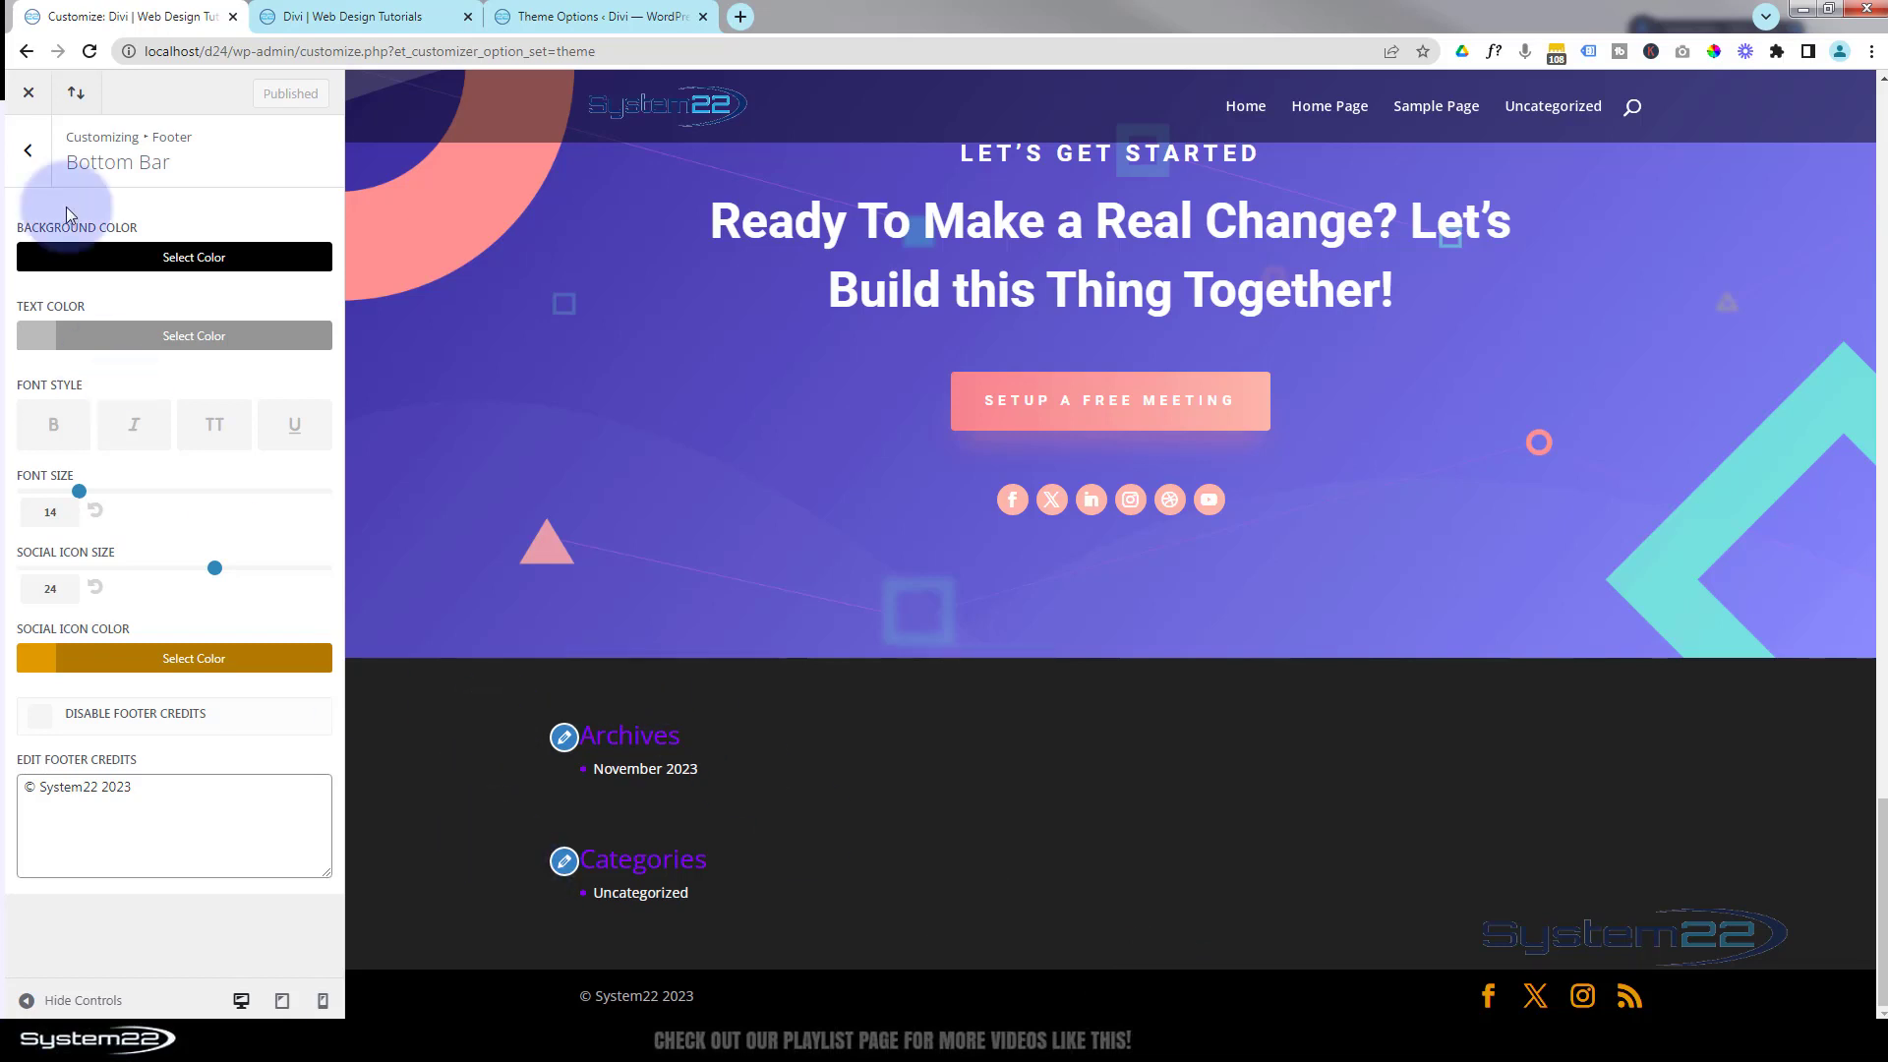
click(86, 51)
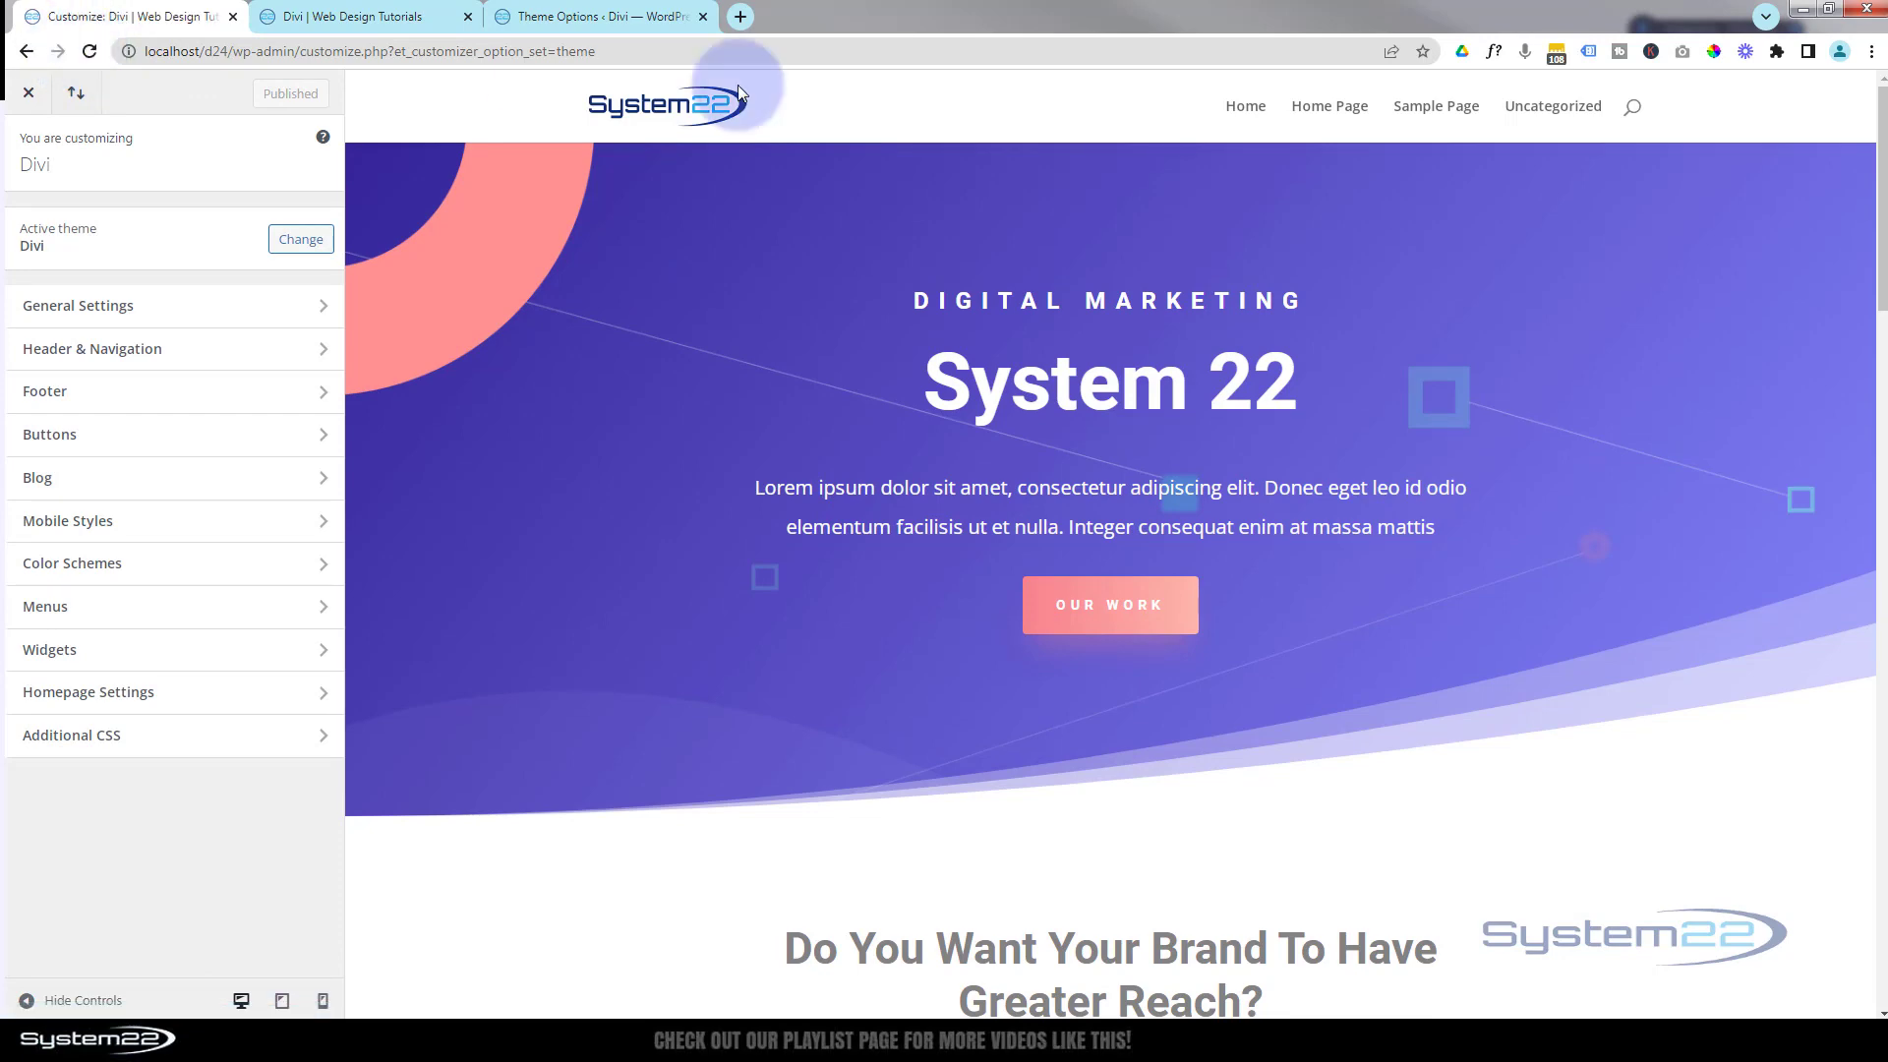
scroll(1361, 341, down, 15)
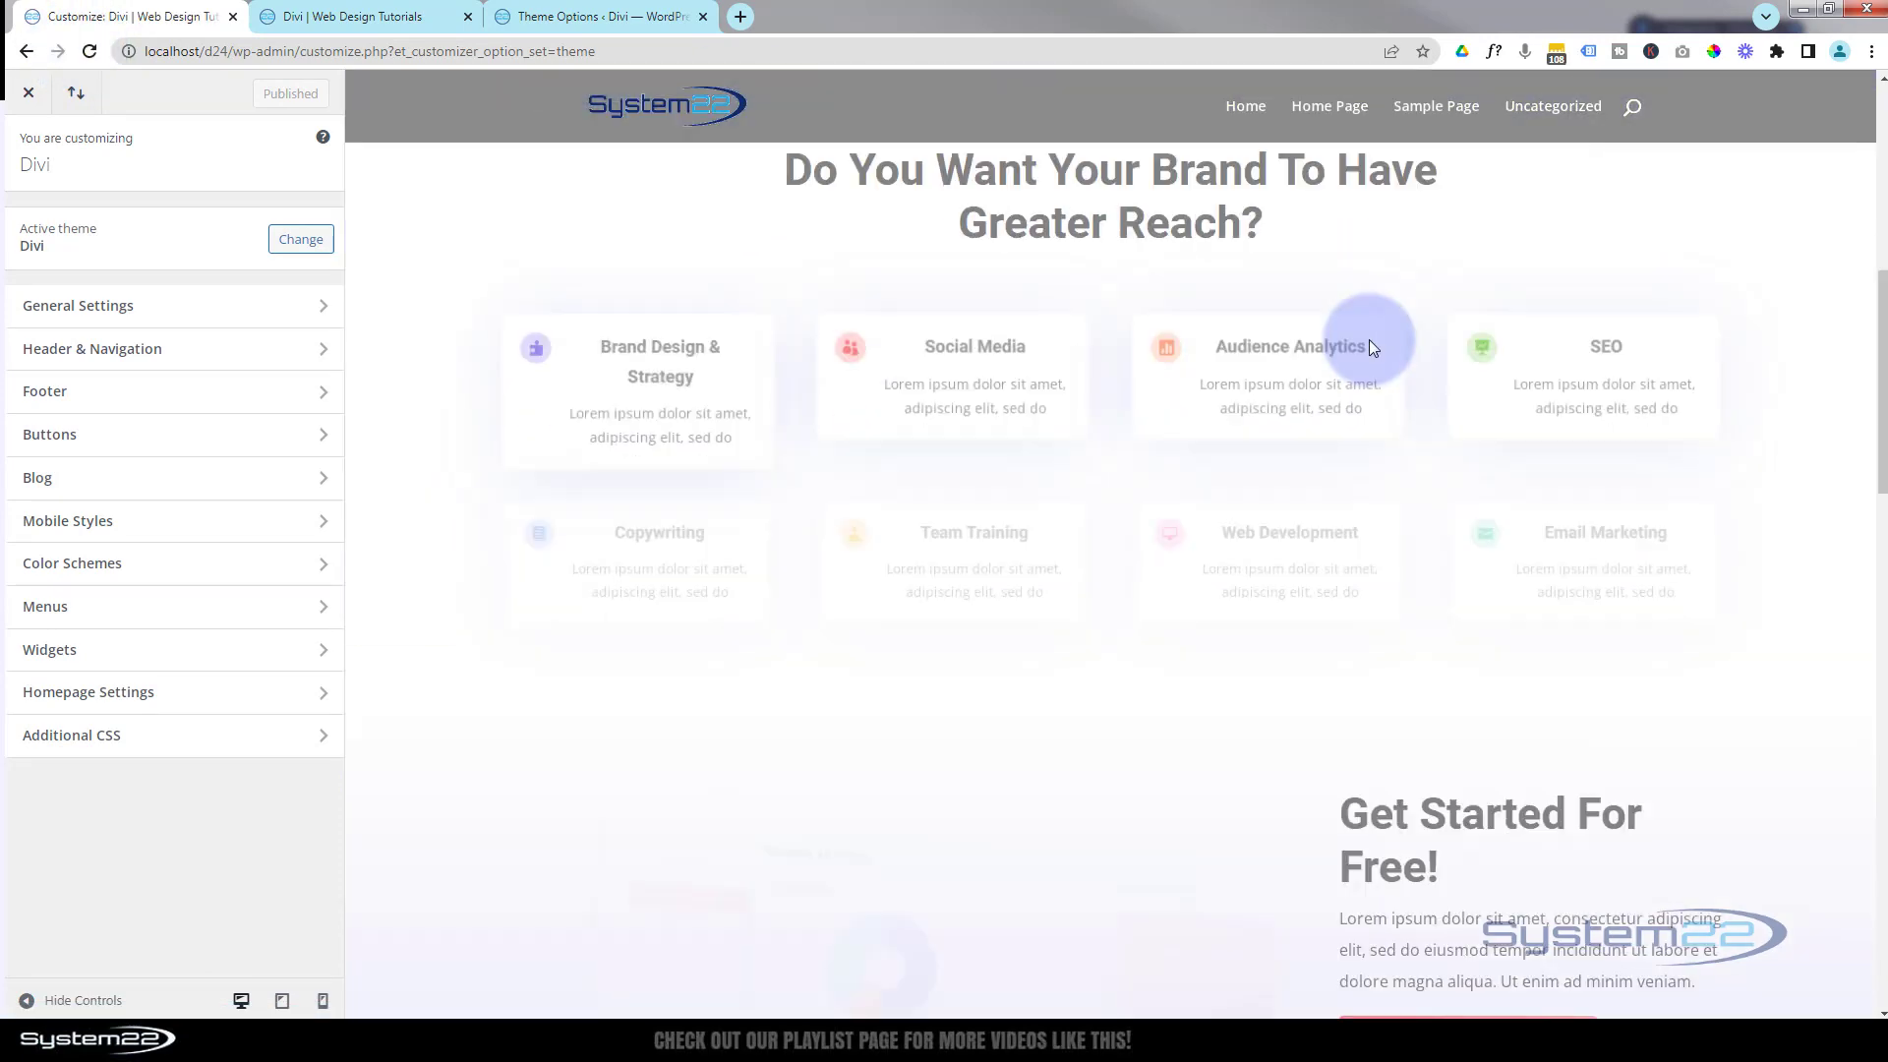
scroll(1369, 339, down, 15)
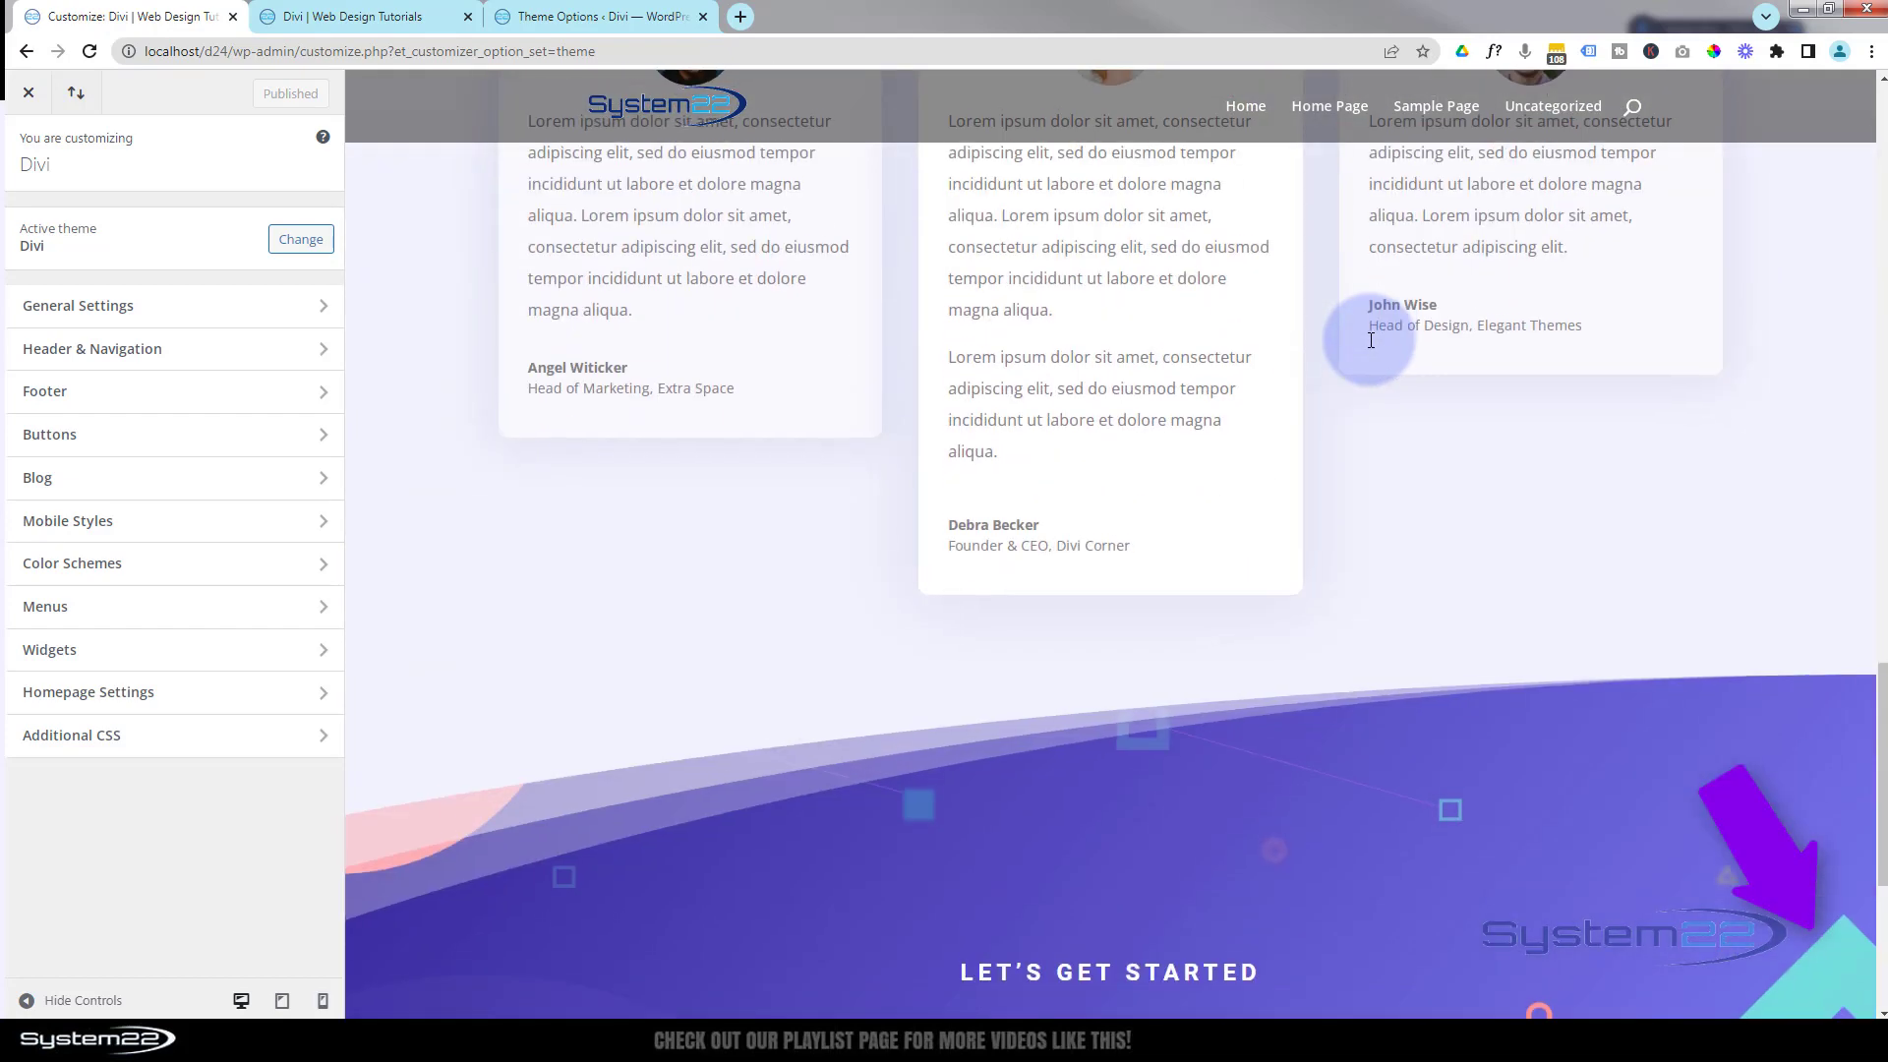
scroll(1370, 341, down, 3)
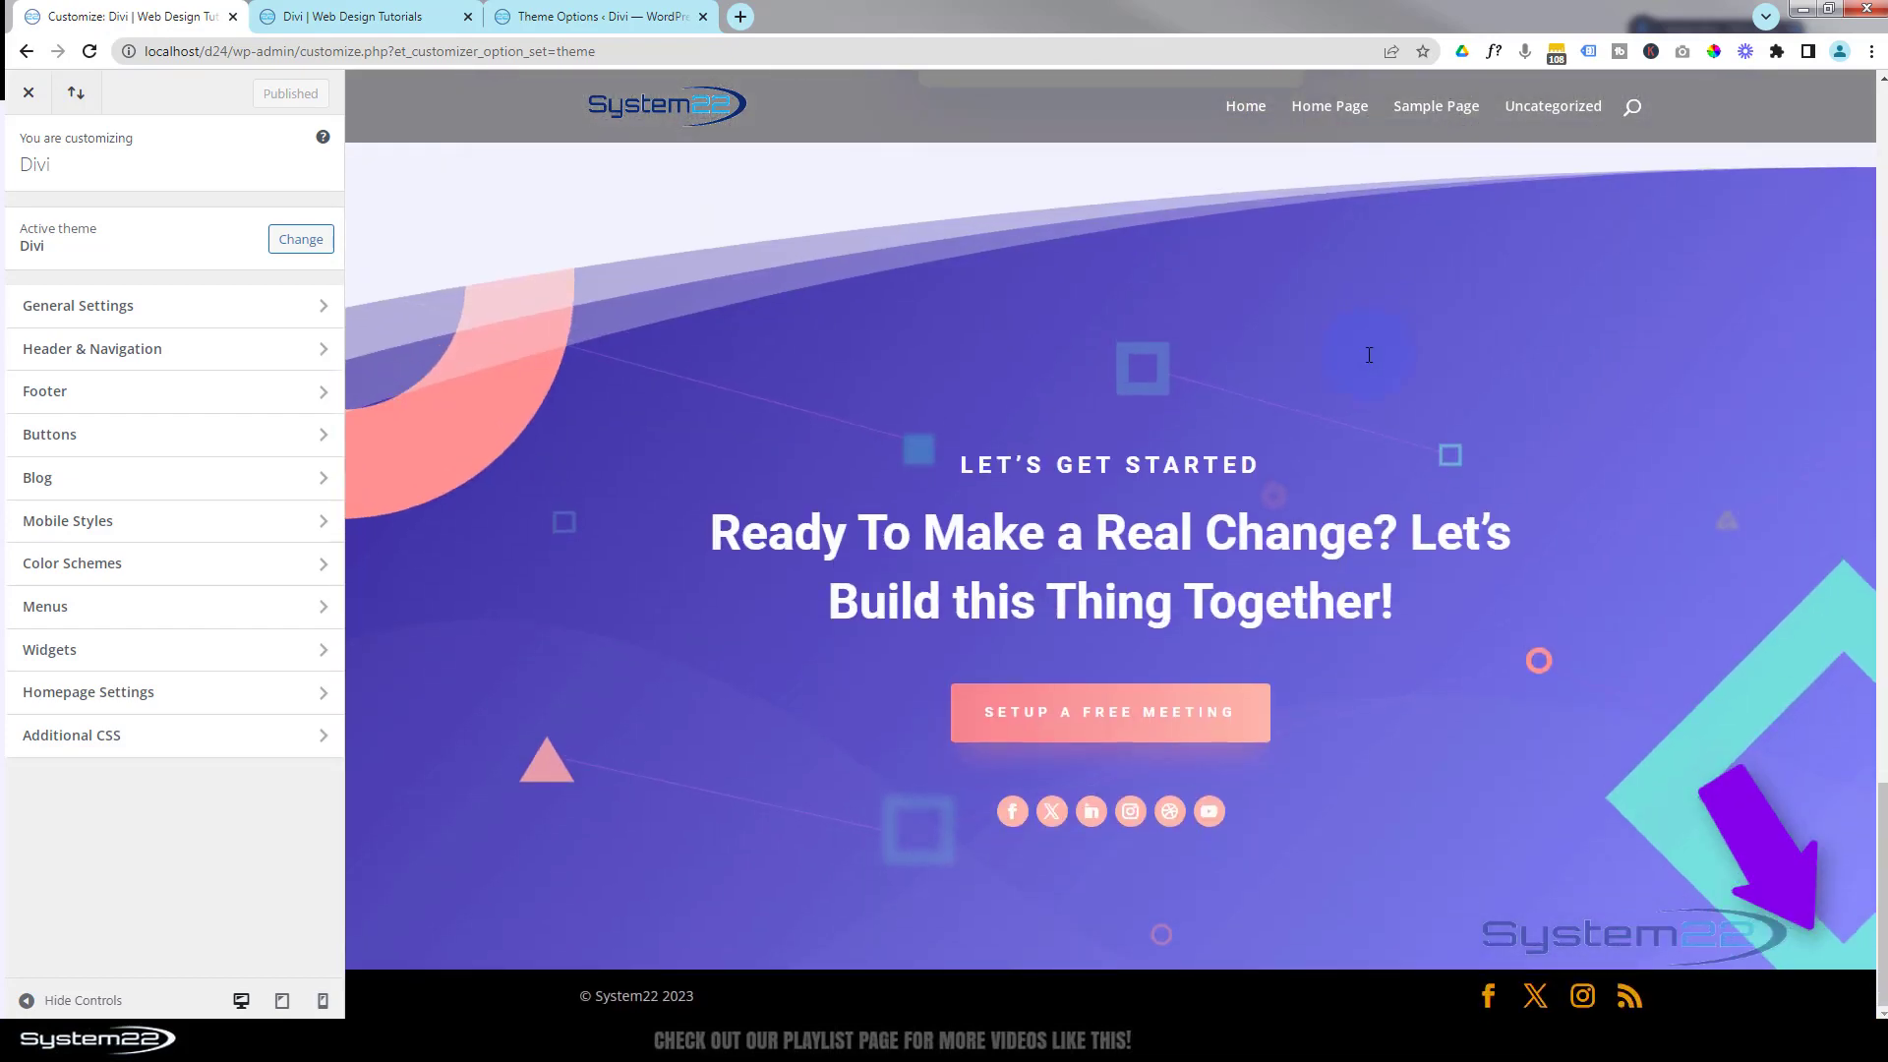